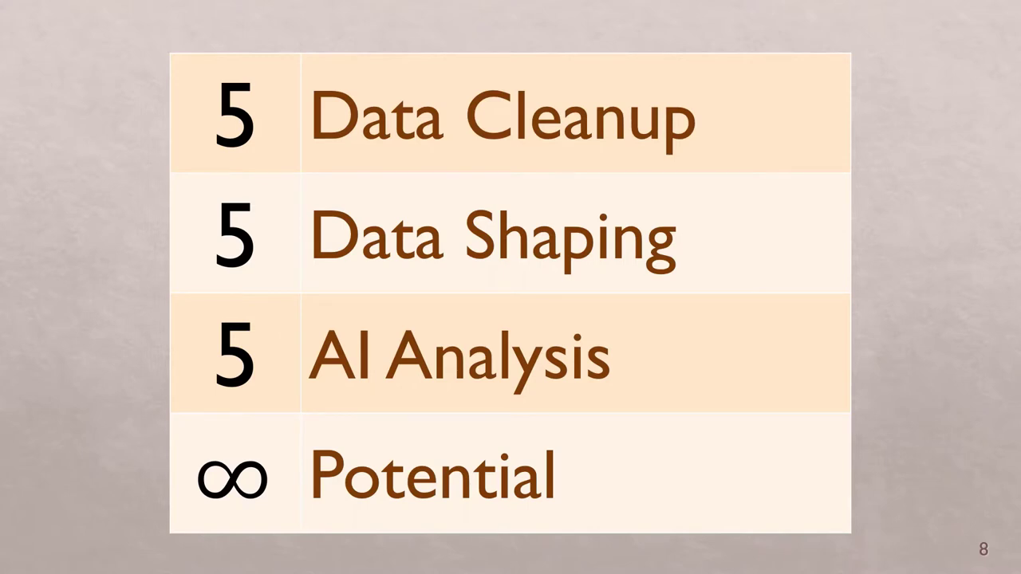
pyautogui.press('Right')
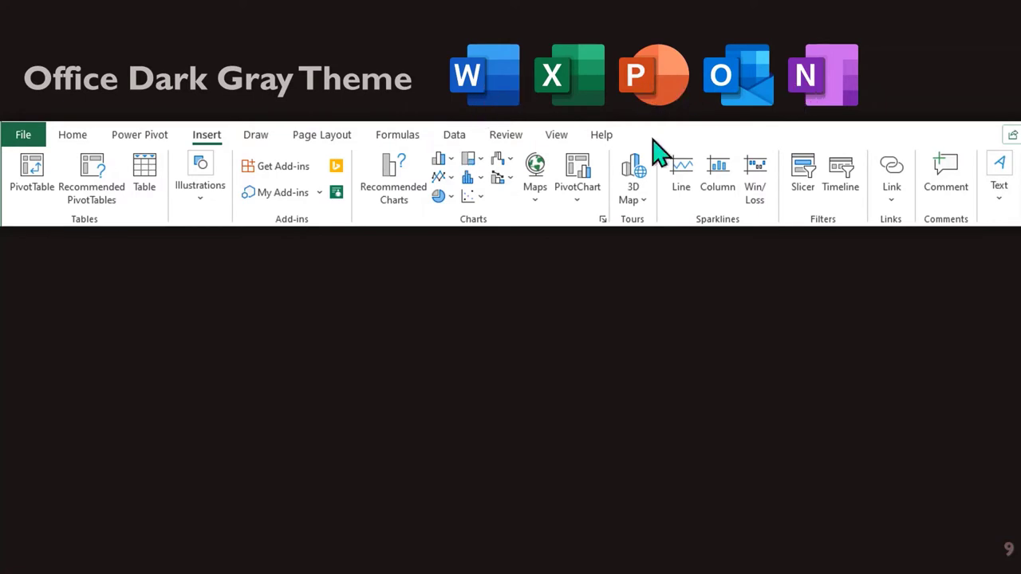
pyautogui.press('Right')
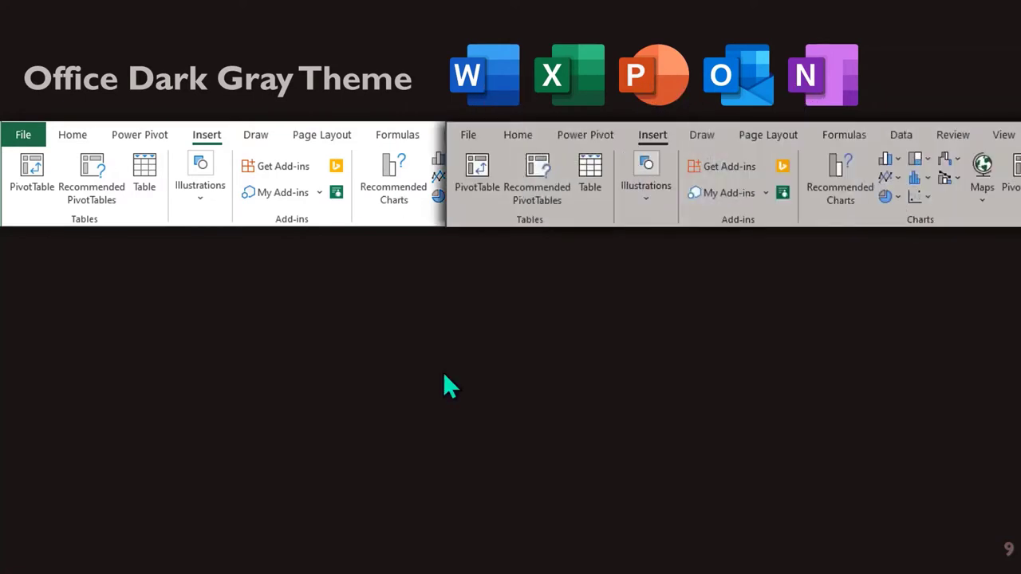
pyautogui.press('Right')
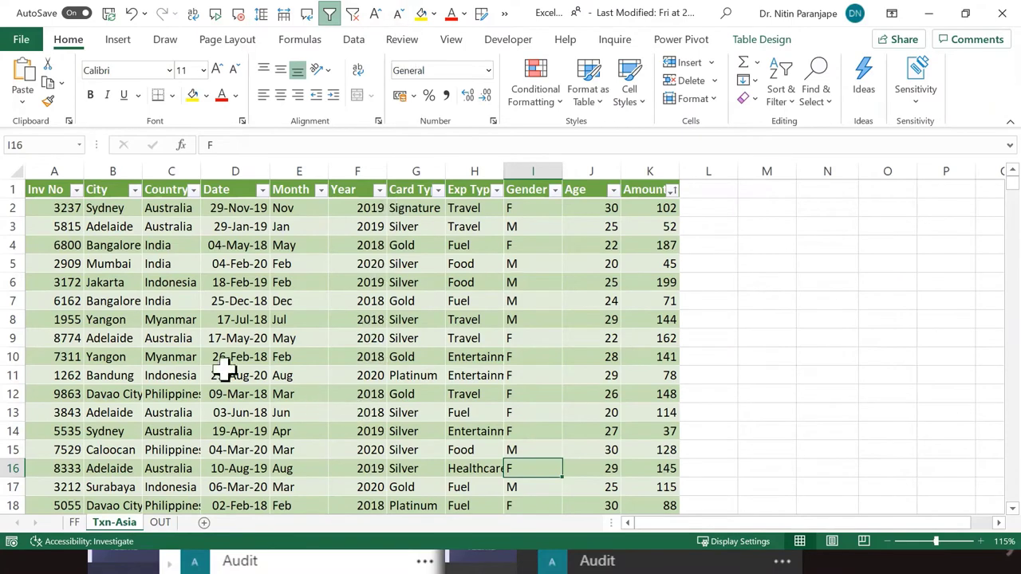
# Change the Office theme to Dark Gray in the Excel options.
pyautogui.click(21, 39)
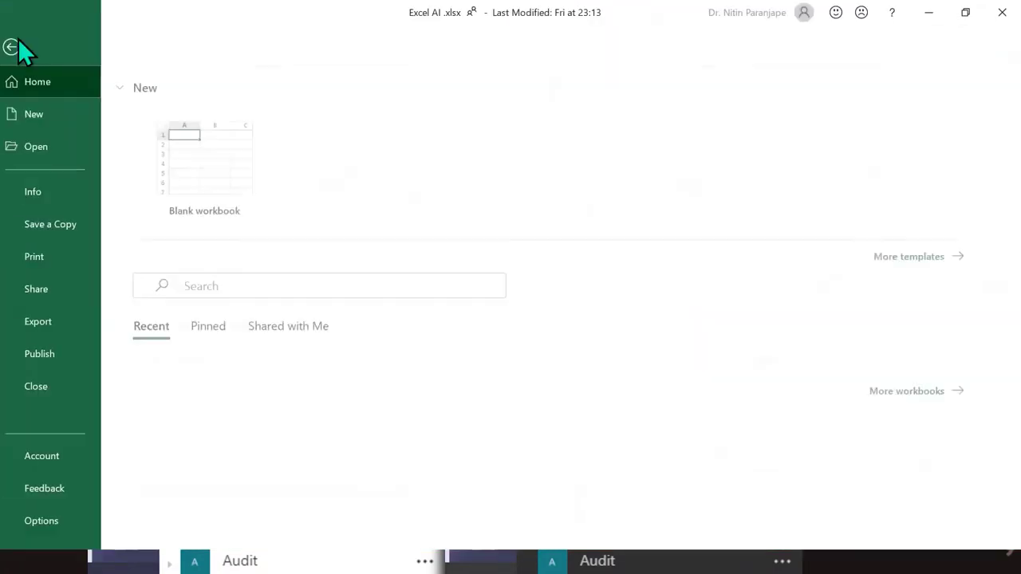
pyautogui.click(48, 520)
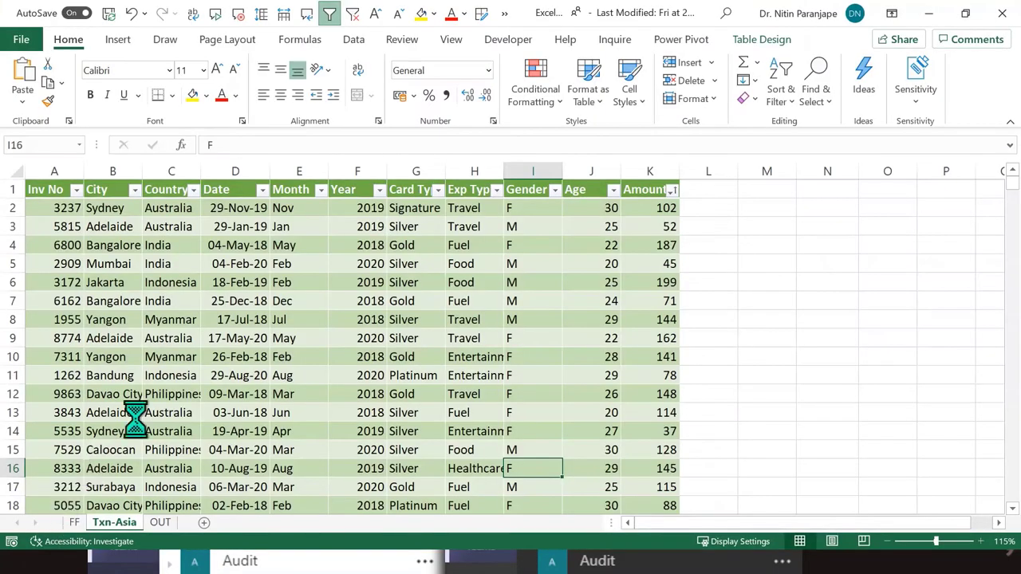
pyautogui.scroll(-3, 467, 514)
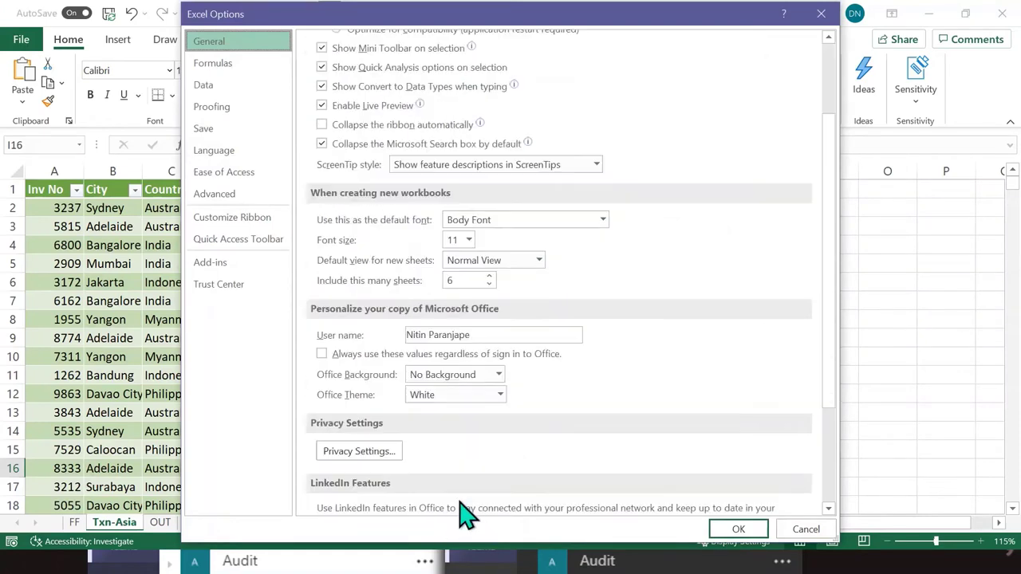
pyautogui.click(471, 397)
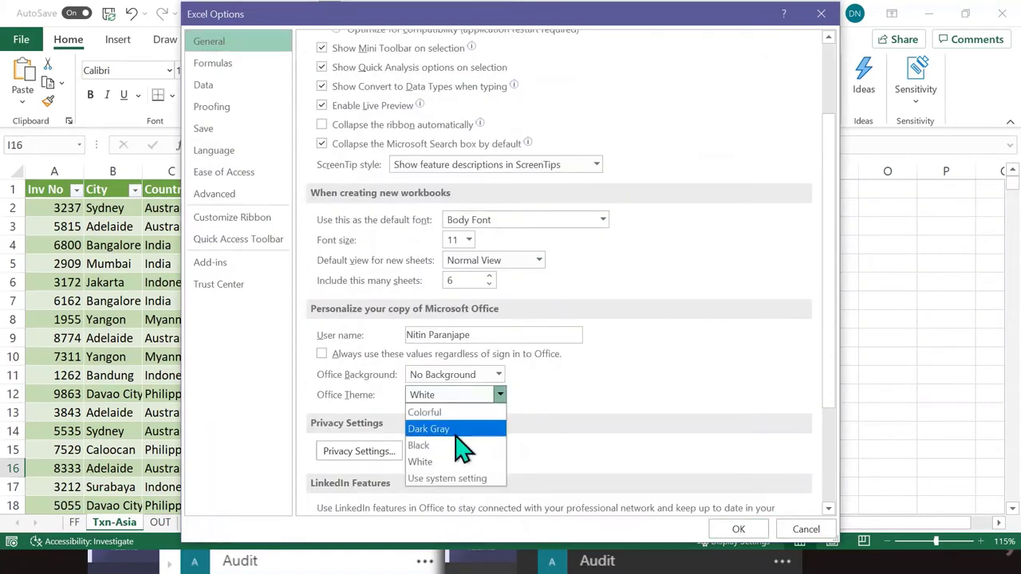
pyautogui.click(466, 430)
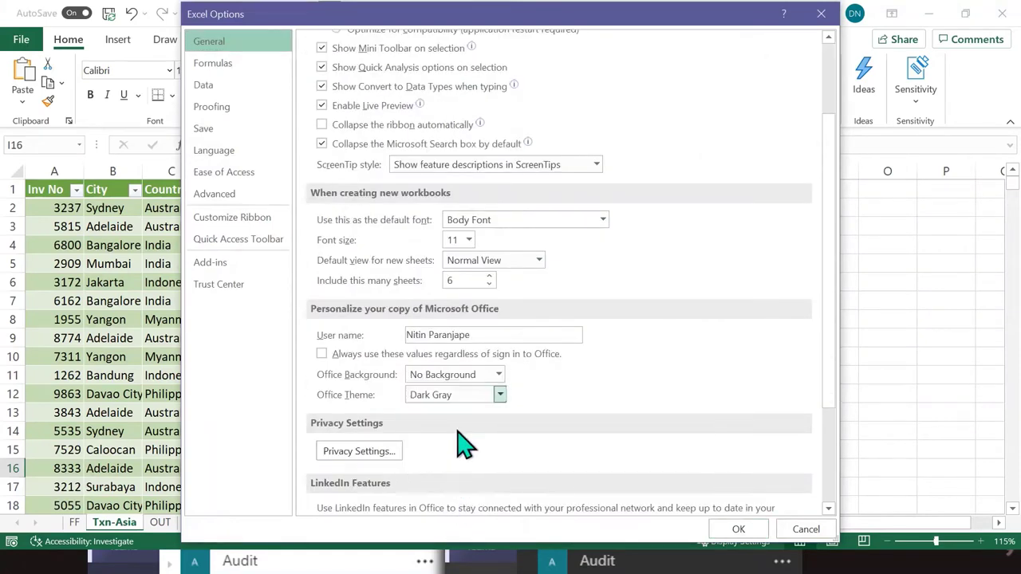
pyautogui.click(714, 525)
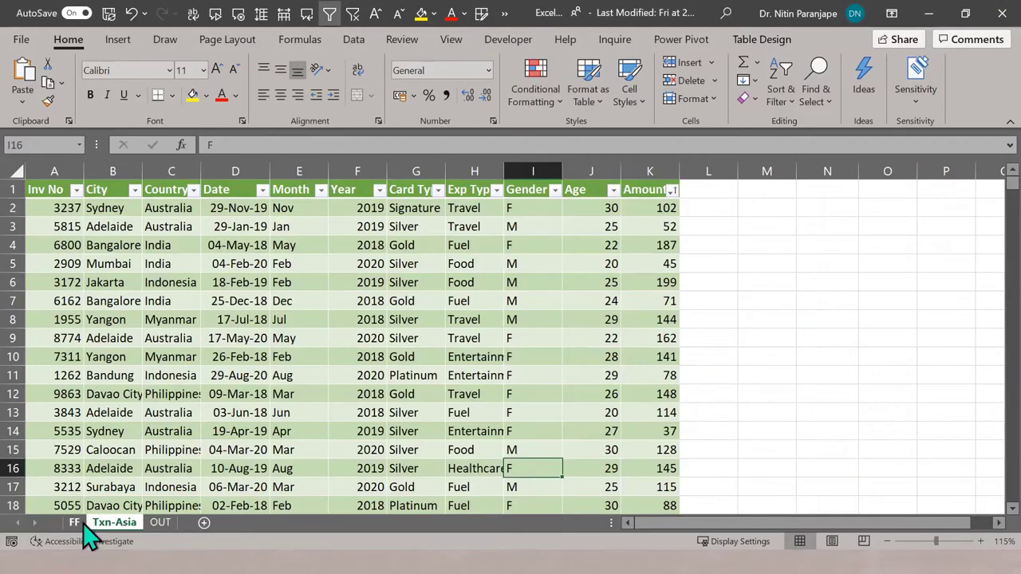
# Open the FF sheet with the ribbon collapsed and select the Input entries in C6:C12.
pyautogui.click(75, 522)
pyautogui.scroll(-2, 371, 309)
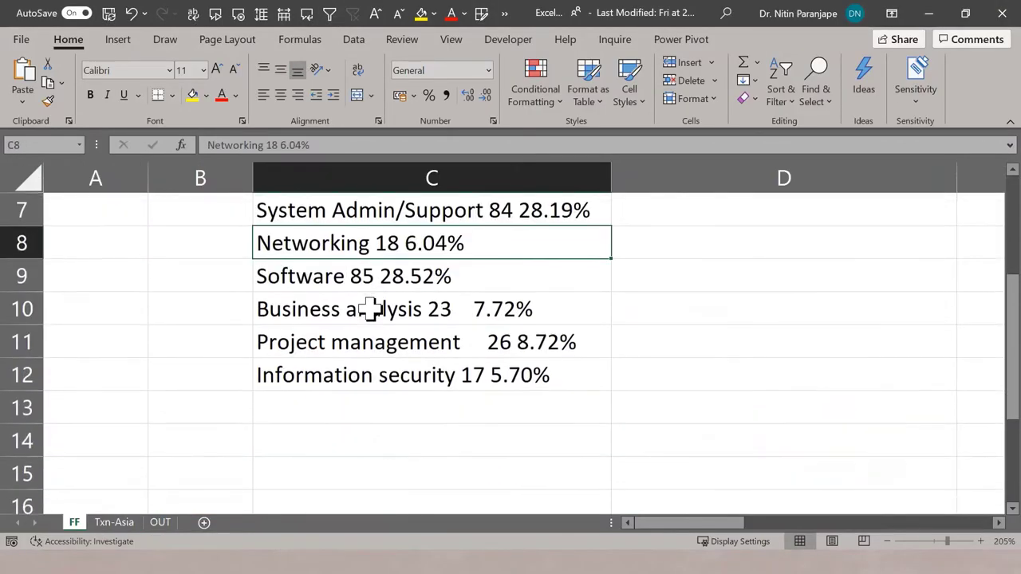
pyautogui.scroll(1, 371, 303)
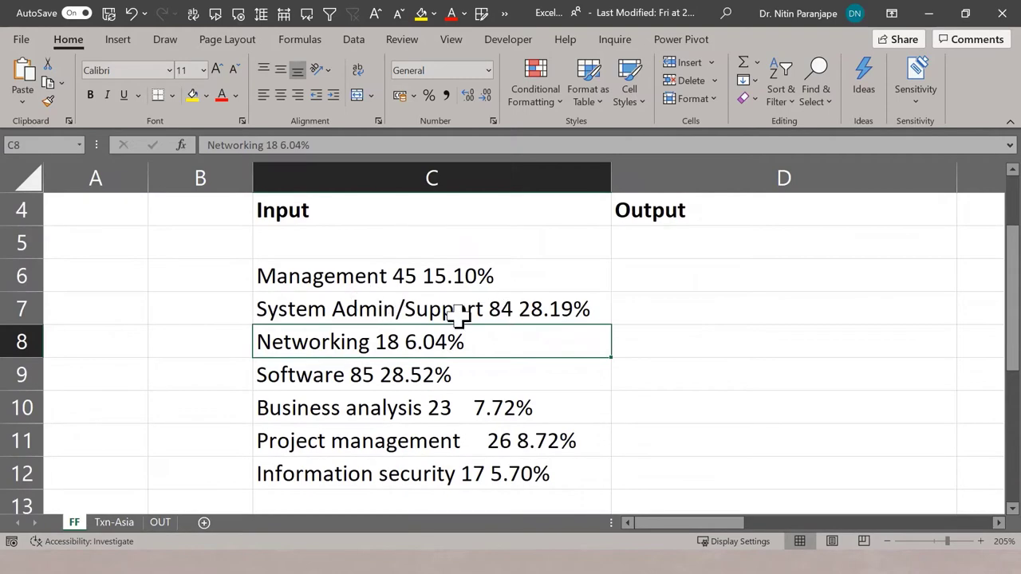
pyautogui.hotkey('ctrl', 'F1')
pyautogui.moveTo(453, 198); pyautogui.dragTo(433, 392)
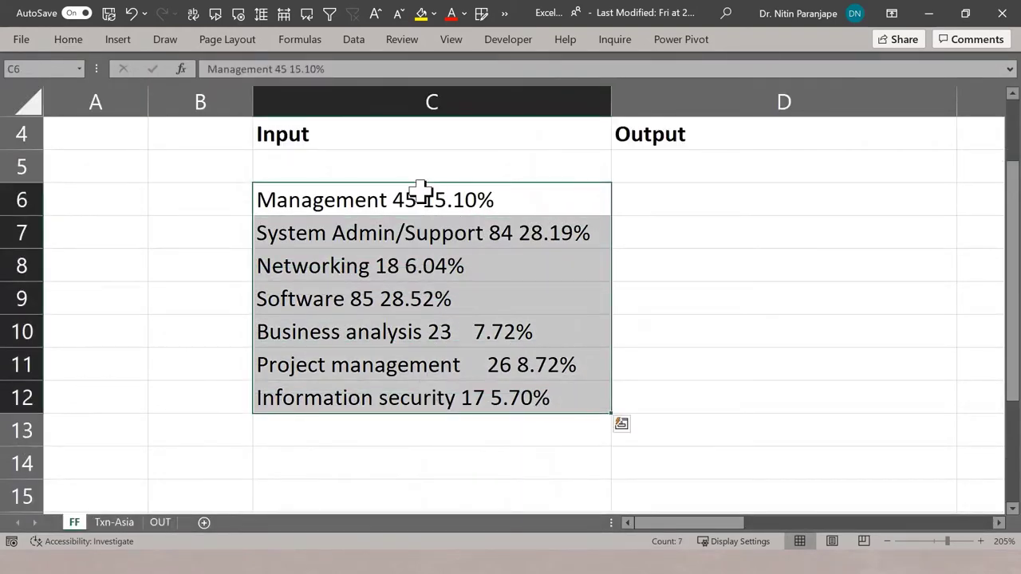
# Enter Management in D6 as the example and Flash Fill the category names down the Output column.
pyautogui.click(353, 40)
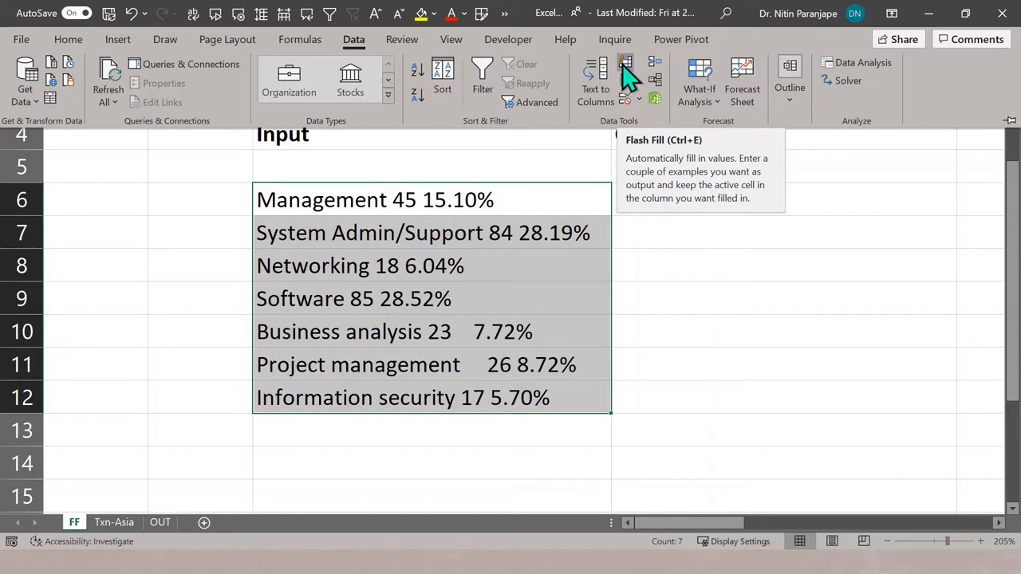
pyautogui.click(642, 244)
pyautogui.click(650, 199)
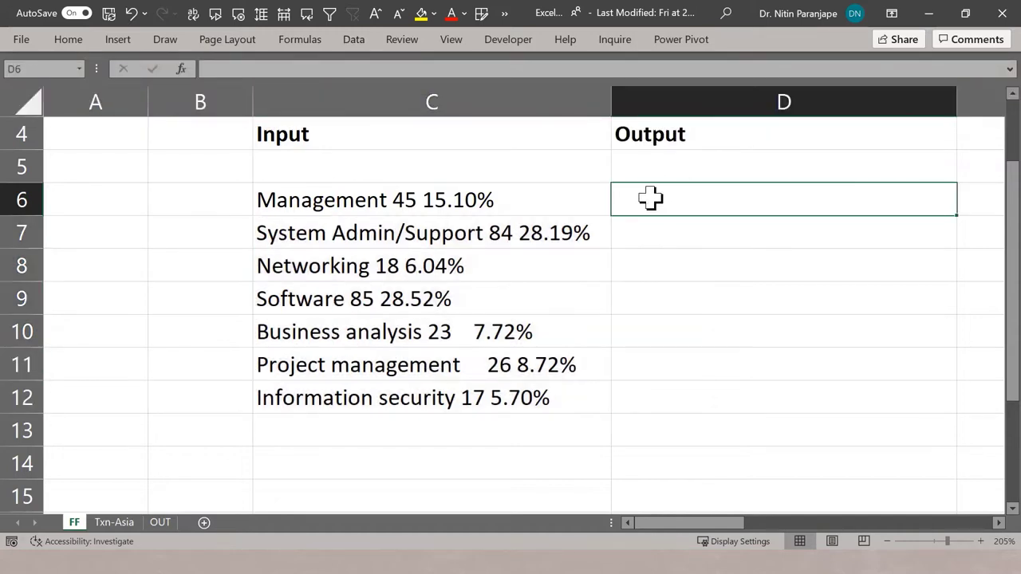
pyautogui.write('Managemen')
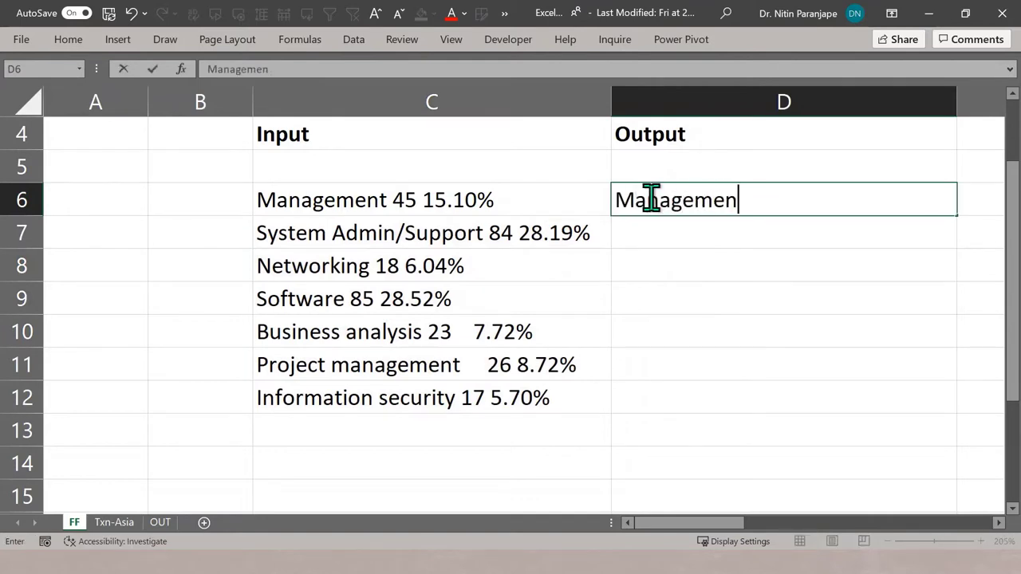
pyautogui.write('t')
pyautogui.press('Return')
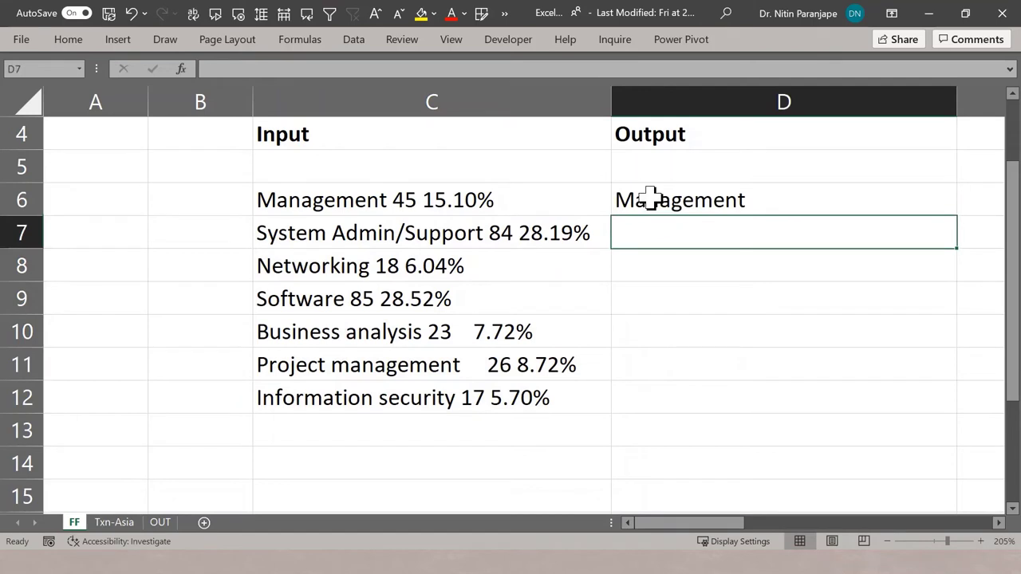
pyautogui.hotkey('ctrl', 'e')
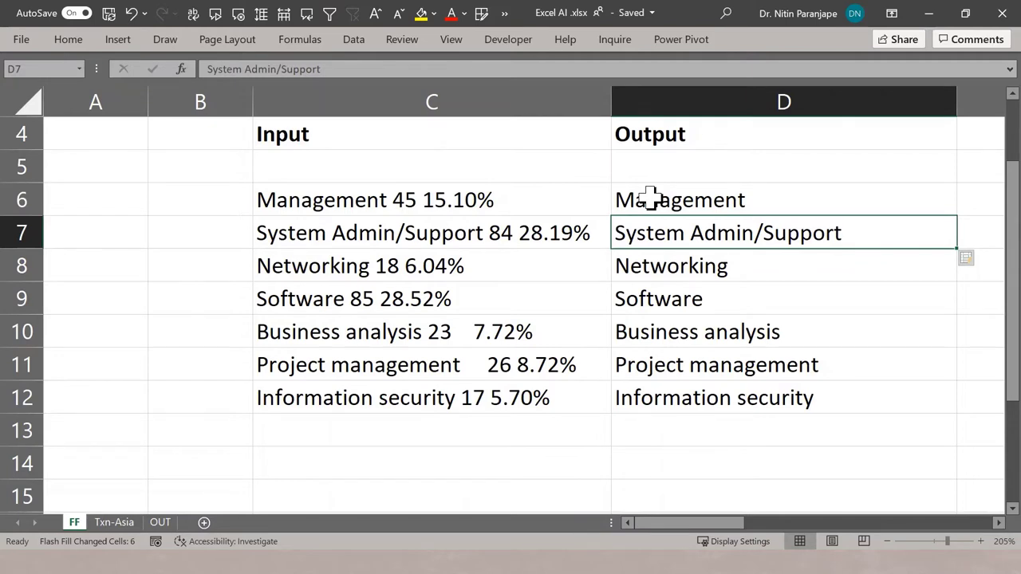
# Enter 45 in E6 as the example and Flash Fill the counts down column E.
pyautogui.press('Right')
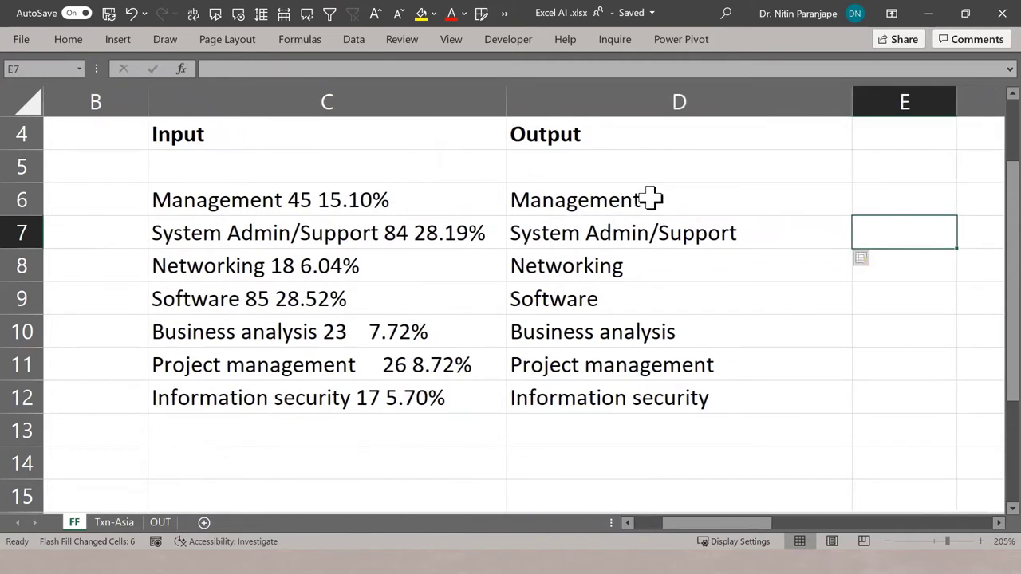
pyautogui.press('Up')
pyautogui.write('45')
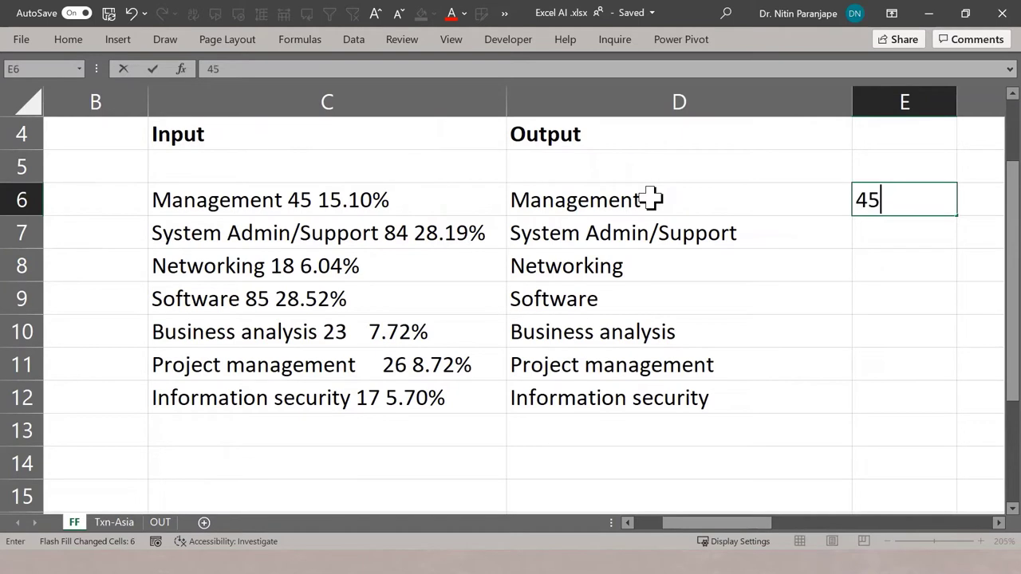
pyautogui.press('Return')
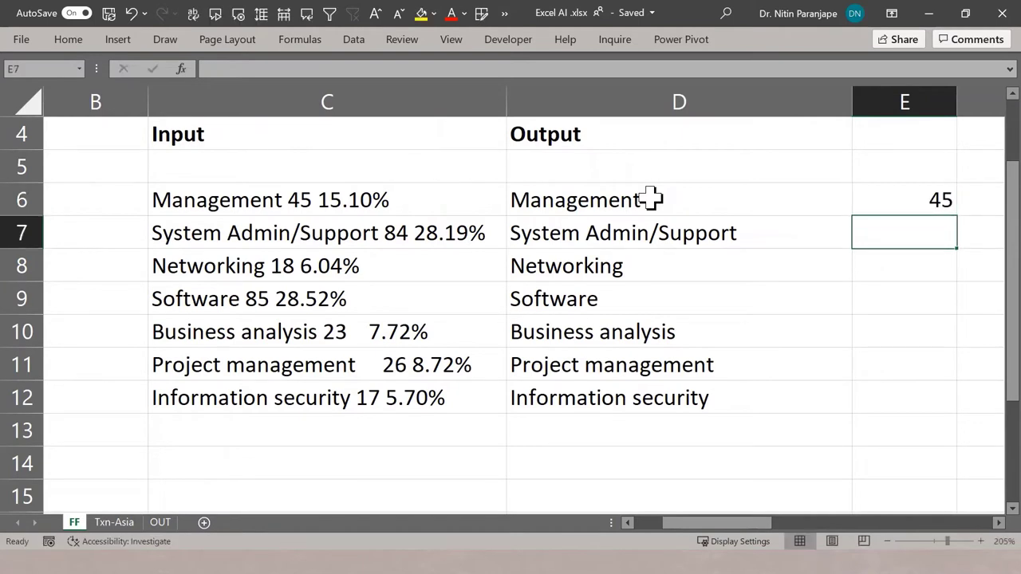
pyautogui.click(353, 39)
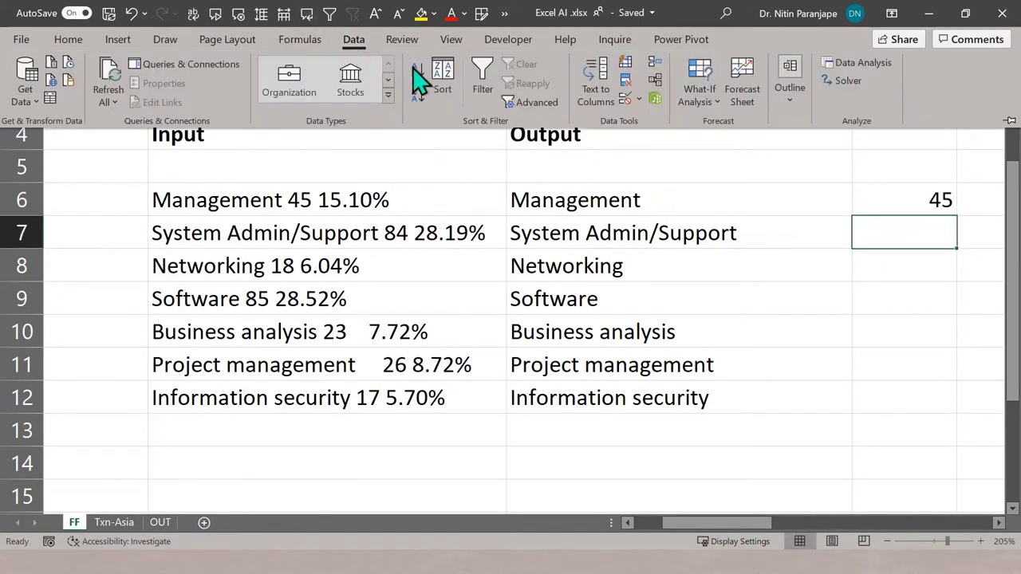
pyautogui.click(624, 65)
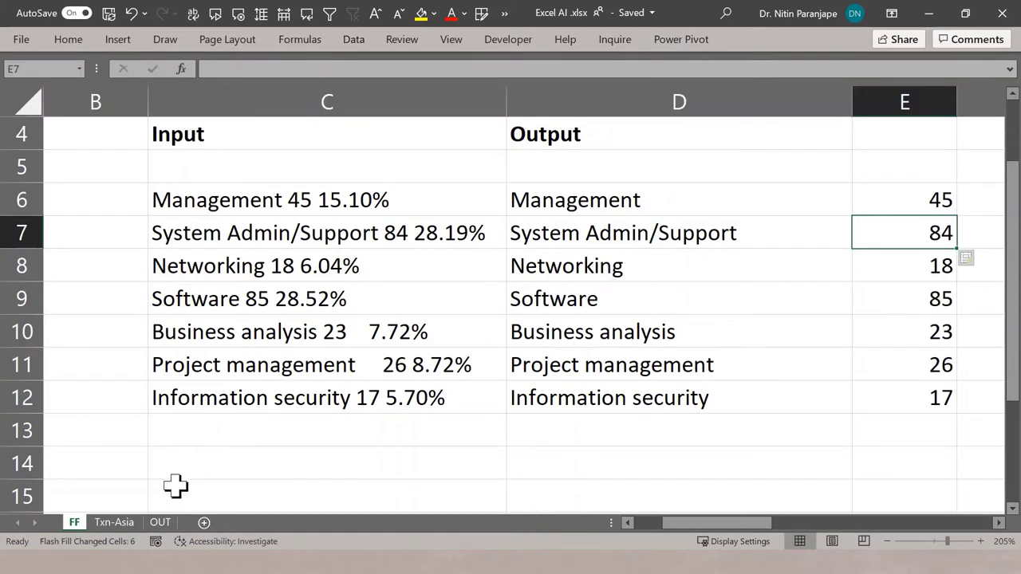
# Go to the Raw Data list in column L and select its first entry in L6.
pyautogui.click(376, 293)
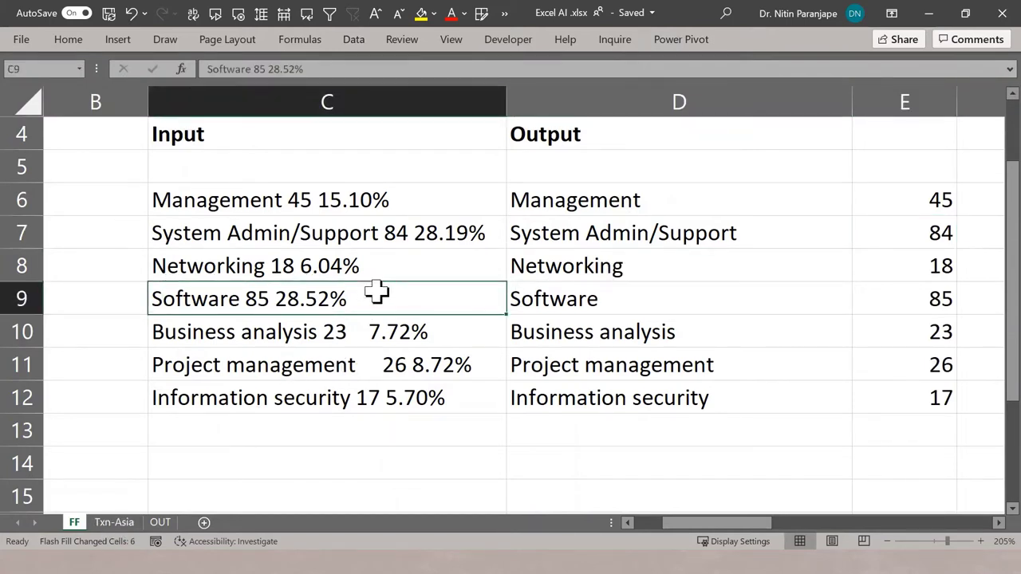
pyautogui.press('Right')
pyautogui.press('Right')
pyautogui.press('Right')
pyautogui.press('Right')
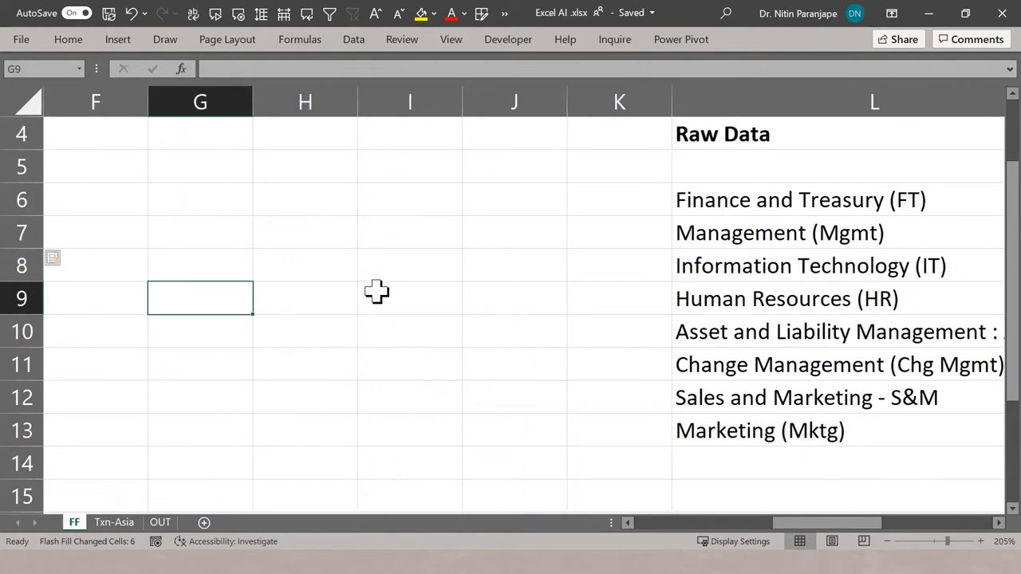
pyautogui.press('Right')
pyautogui.press('Right')
pyautogui.press('Right')
pyautogui.press('Right')
pyautogui.press('Right')
pyautogui.press('Right')
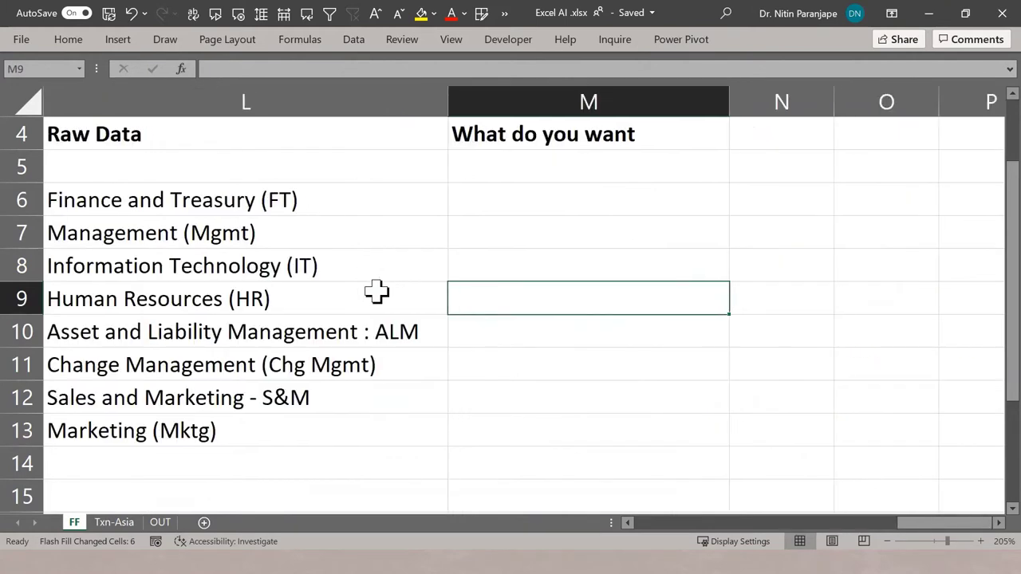
pyautogui.click(351, 208)
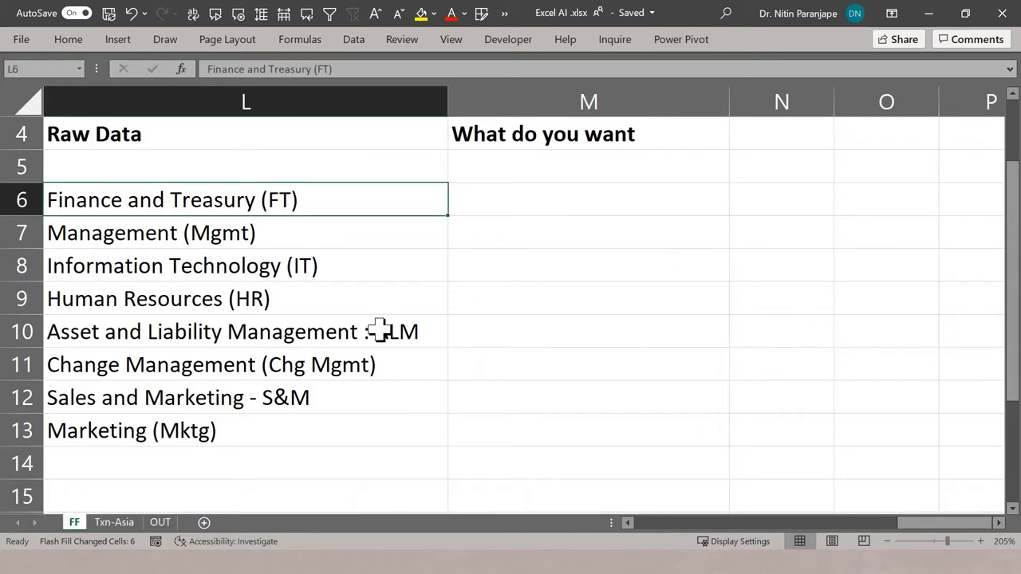
# Insert a macro sheet into the workbook and return to the FF sheet.
pyautogui.hotkey('ctrl', 'F12')
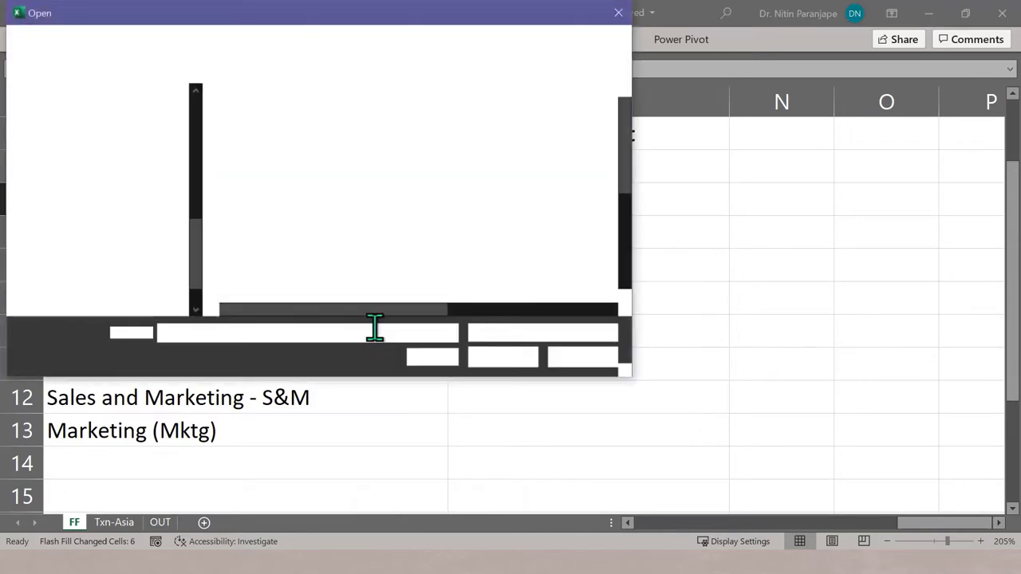
pyautogui.click(621, 13)
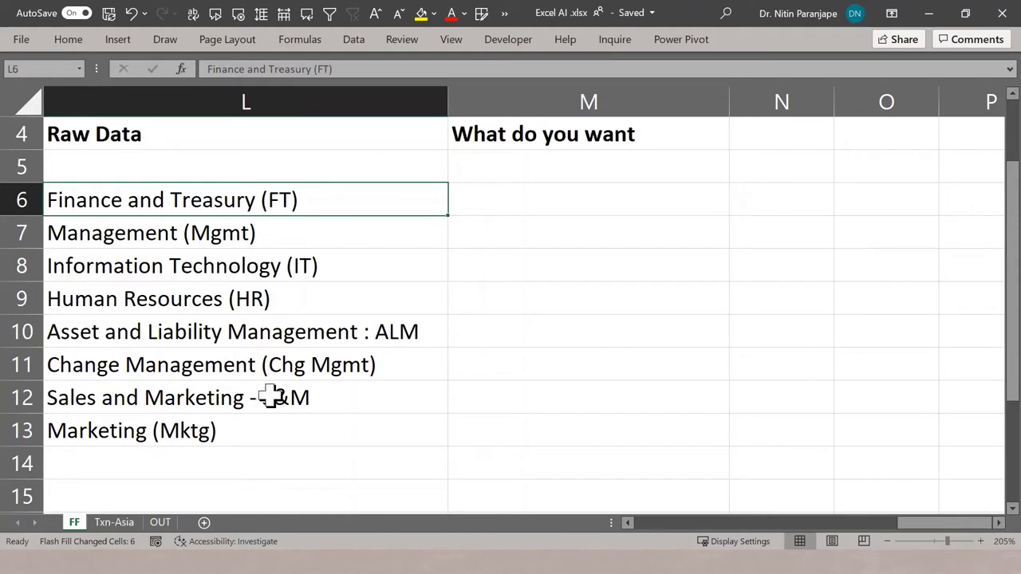
pyautogui.hotkey('ctrl', 'F11')
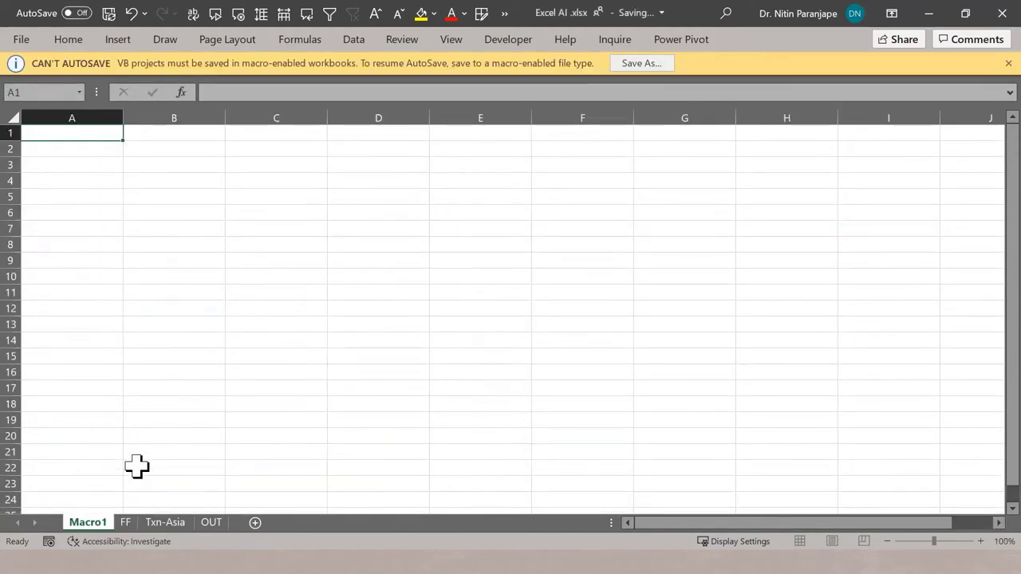
pyautogui.click(125, 523)
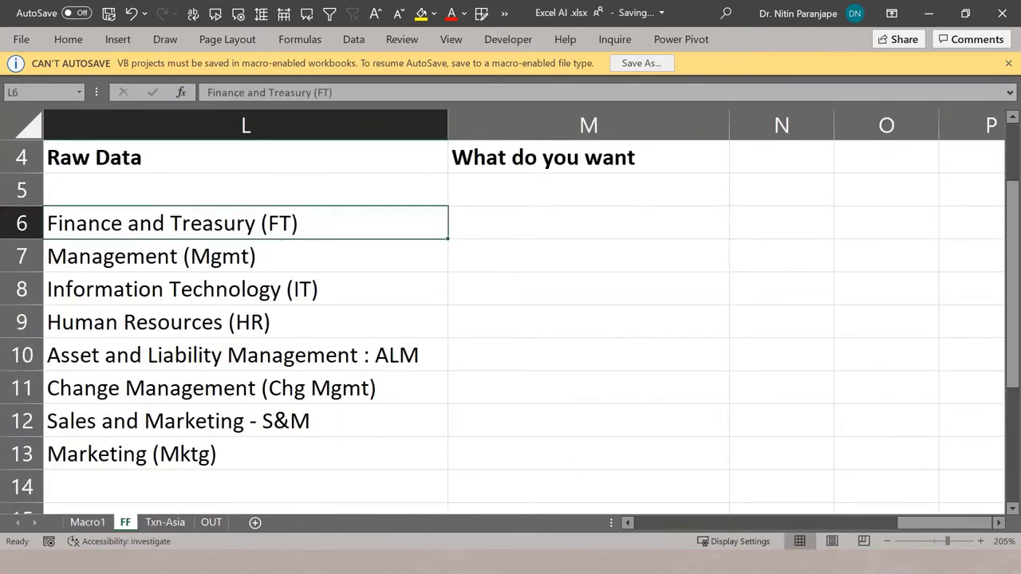
# Enter FT in M6 as the example and Flash Fill the abbreviations down the What do you want column.
pyautogui.click(510, 215)
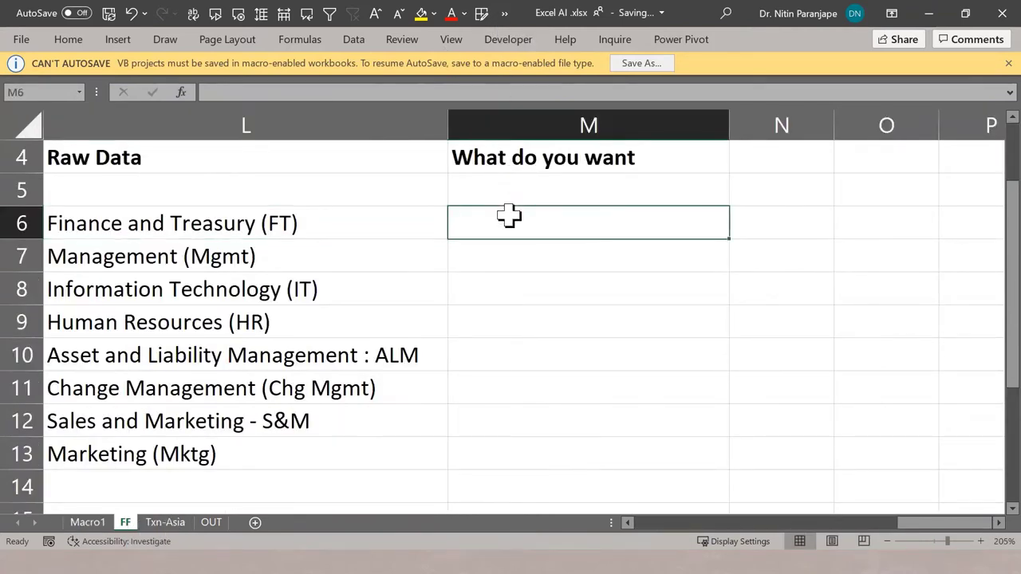
pyautogui.write('FT')
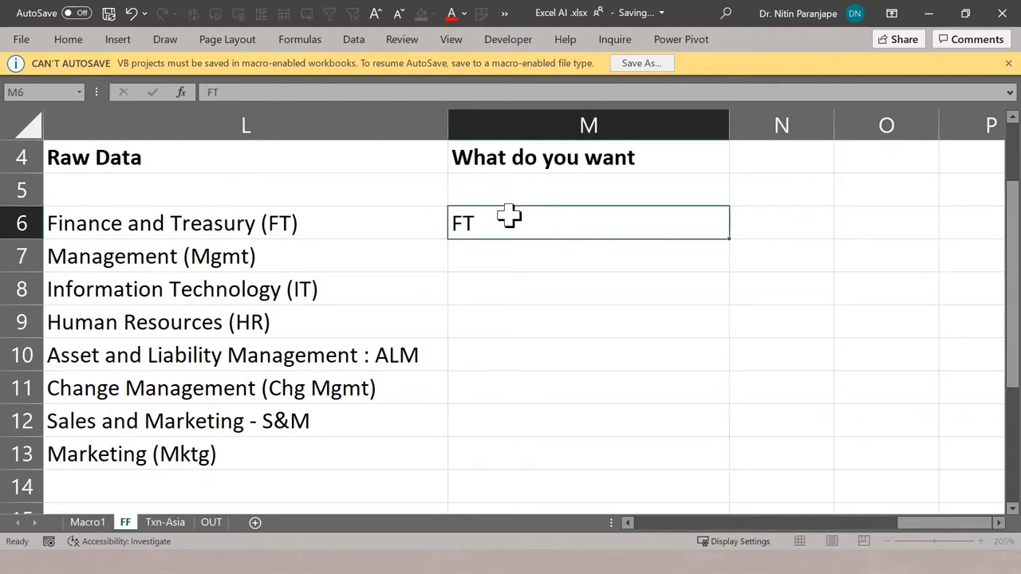
pyautogui.press('Return')
pyautogui.hotkey('ctrl', 'e')
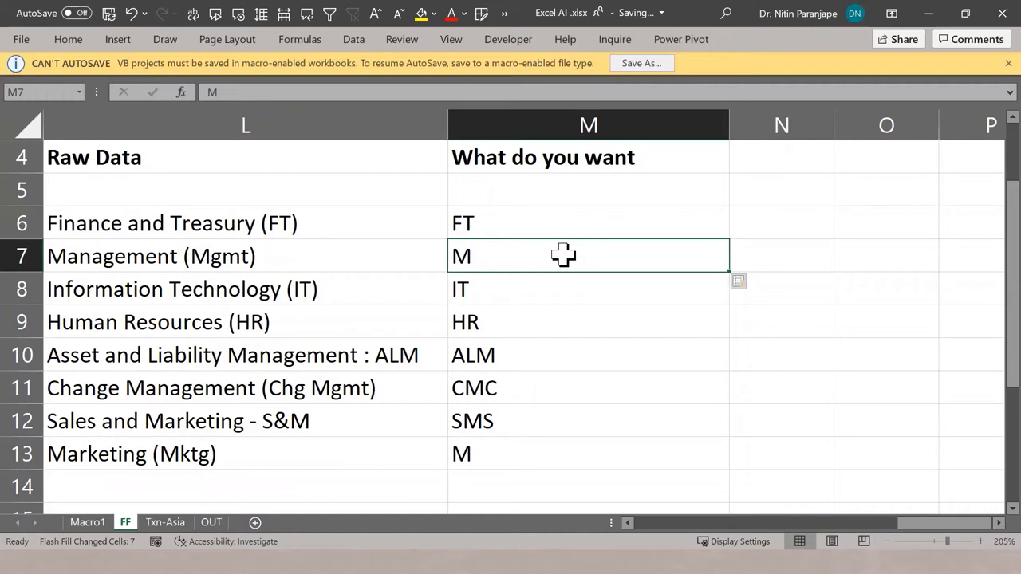
# Correct the Management abbreviation in M7 to Mgmt so Flash Fill revises the other entries.
pyautogui.press('BackSpace')
pyautogui.write('Mgm')
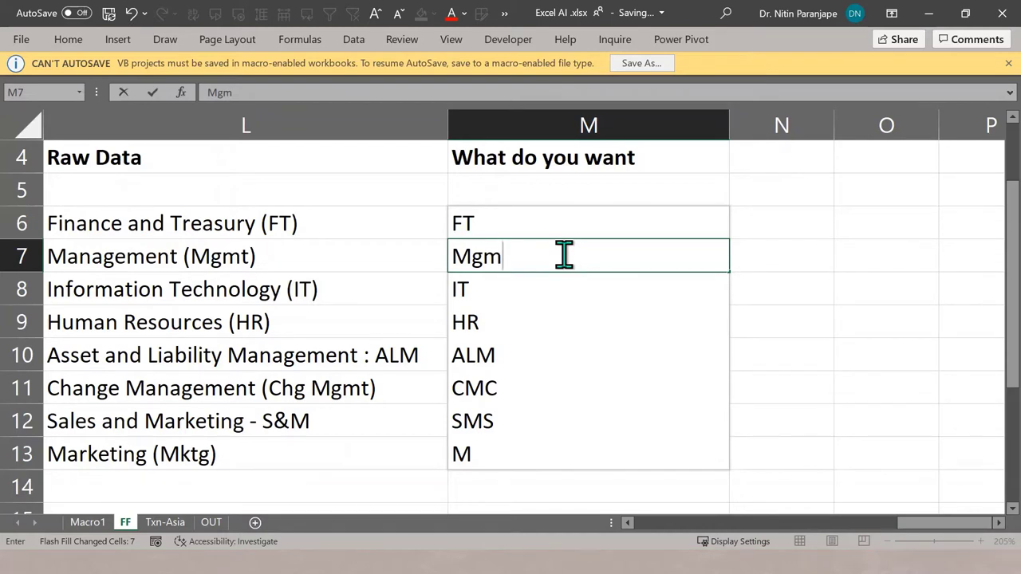
pyautogui.write('t')
pyautogui.press('Return')
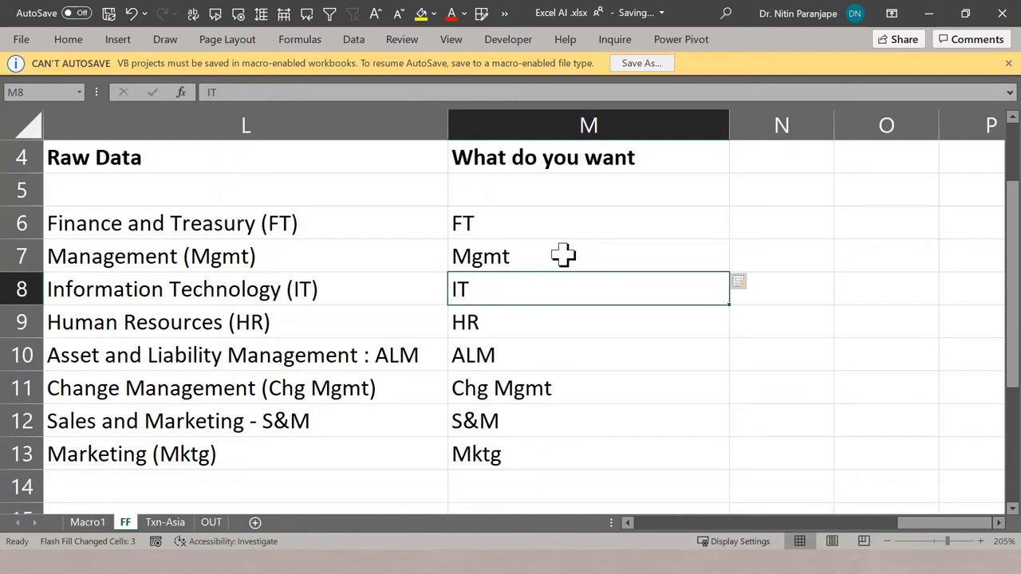
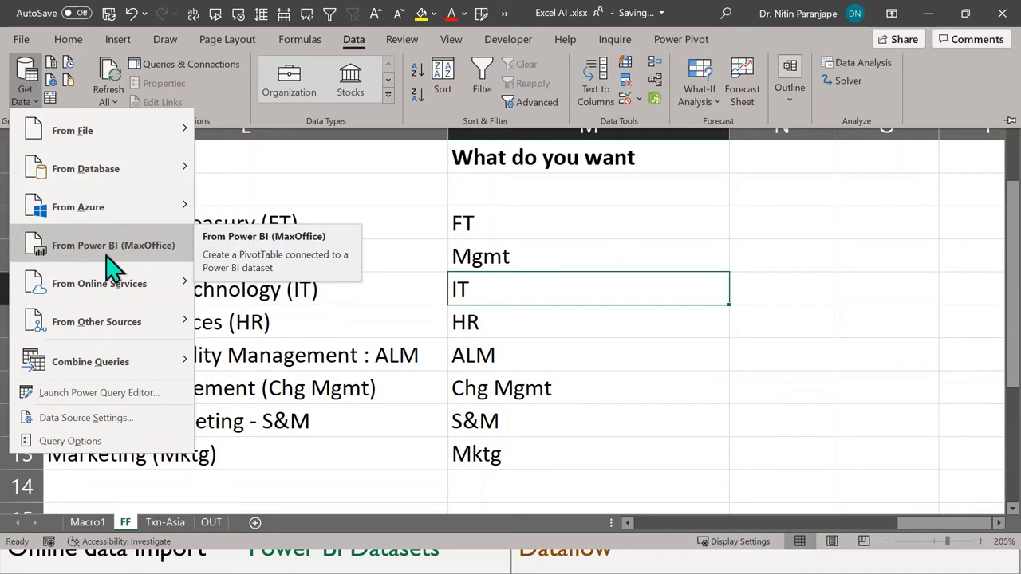
# Create a PivotTable in a new worksheet from the certified Sample dataset in the 2020 workspace on Power BI.
pyautogui.click(107, 247)
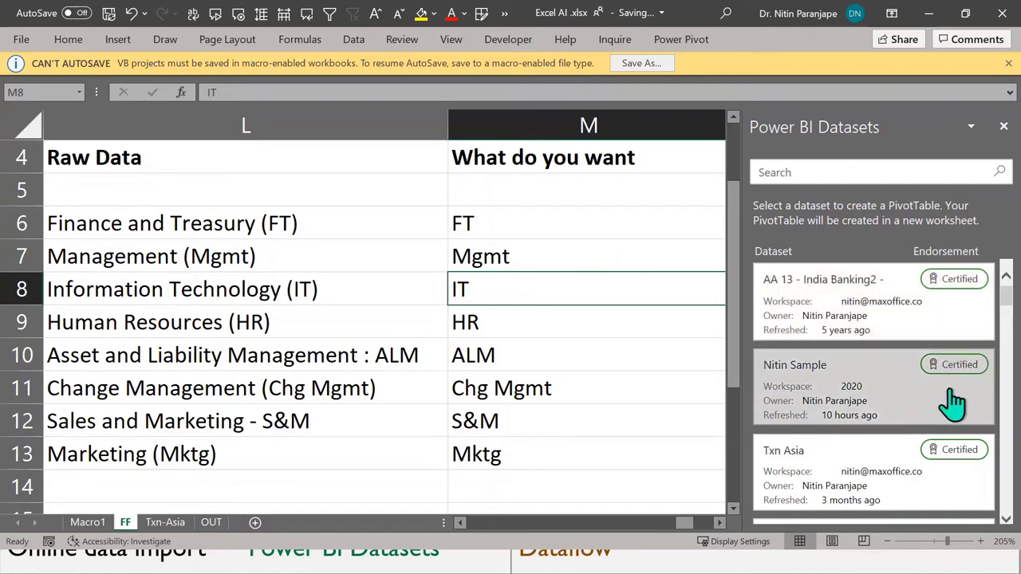
pyautogui.scroll(-1, 953, 423)
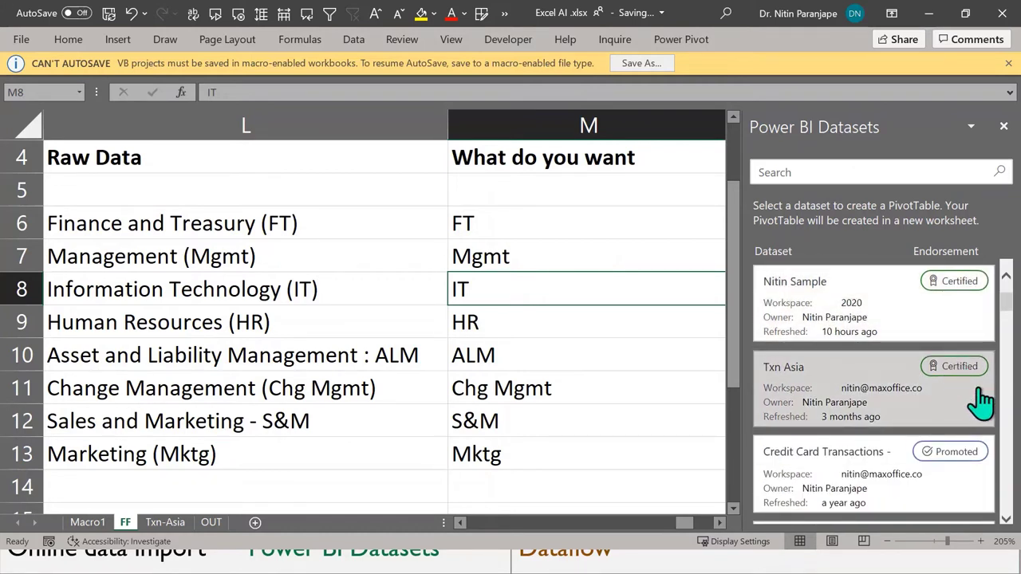
pyautogui.scroll(-3, 967, 400)
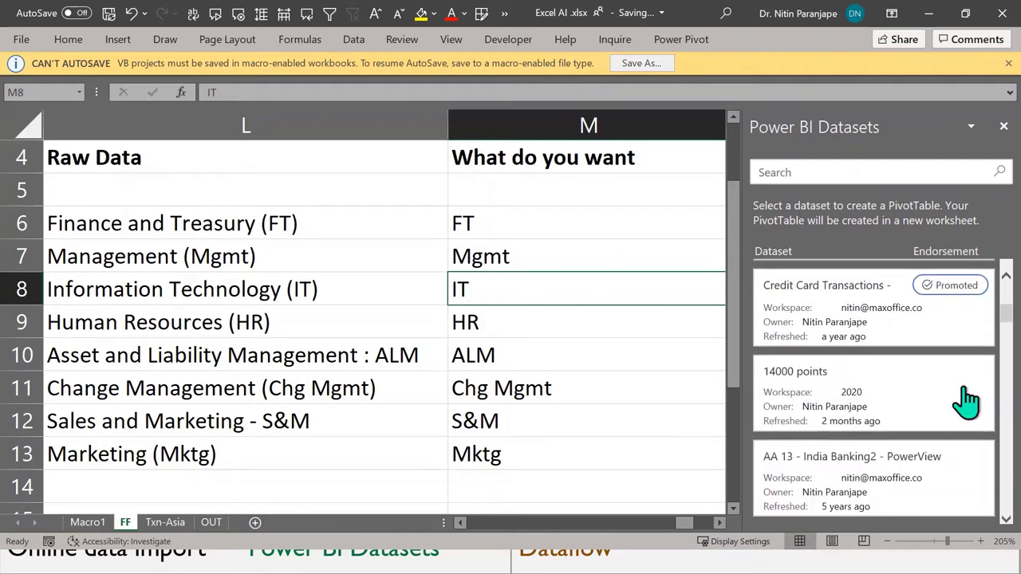
pyautogui.scroll(-1, 930, 397)
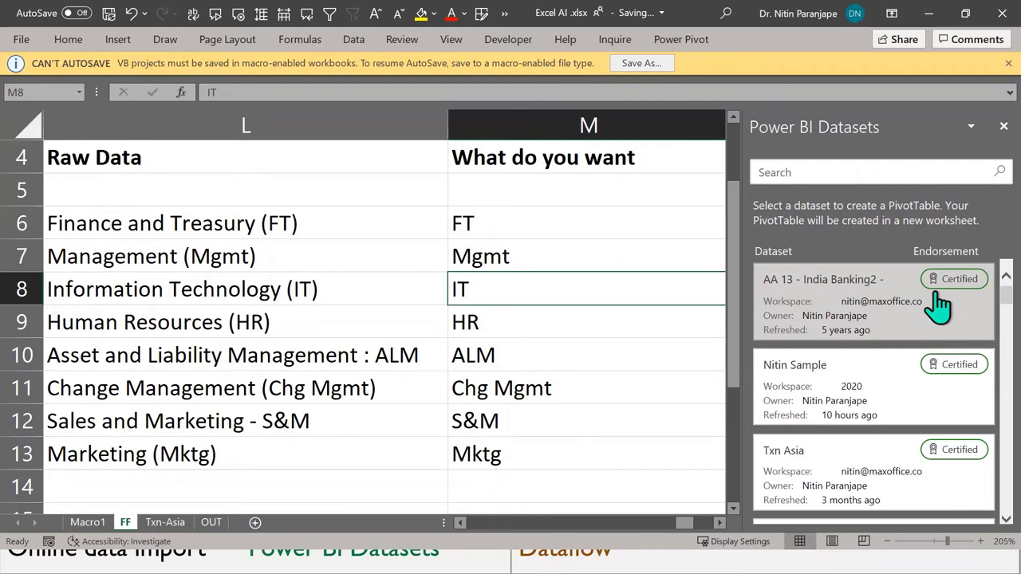
pyautogui.click(856, 391)
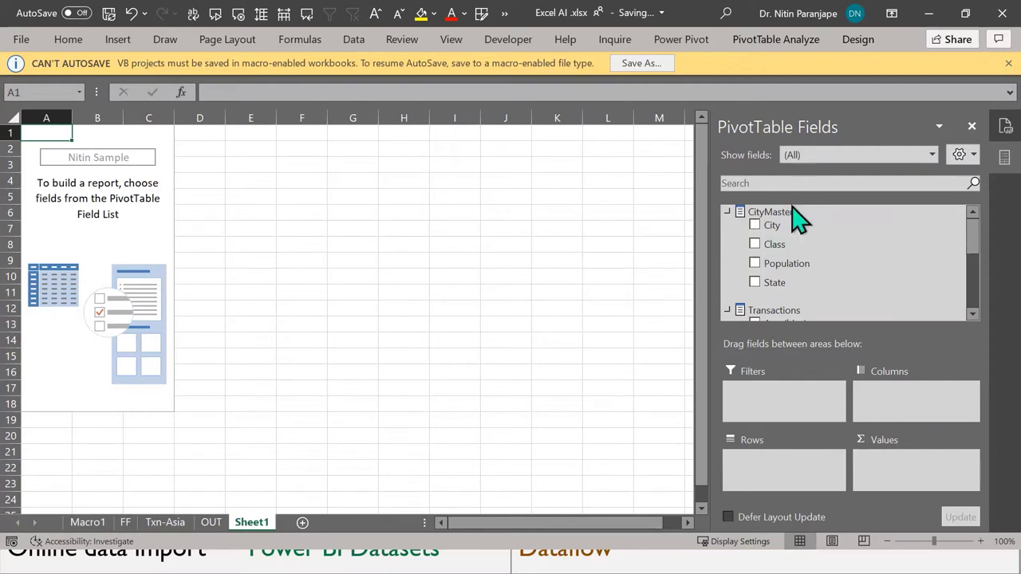
# Put the CityMaster Class field in the PivotTable's Rows and the Transactions Card Type field in its Columns.
pyautogui.scroll(-2, 793, 279)
pyautogui.scroll(2, 792, 281)
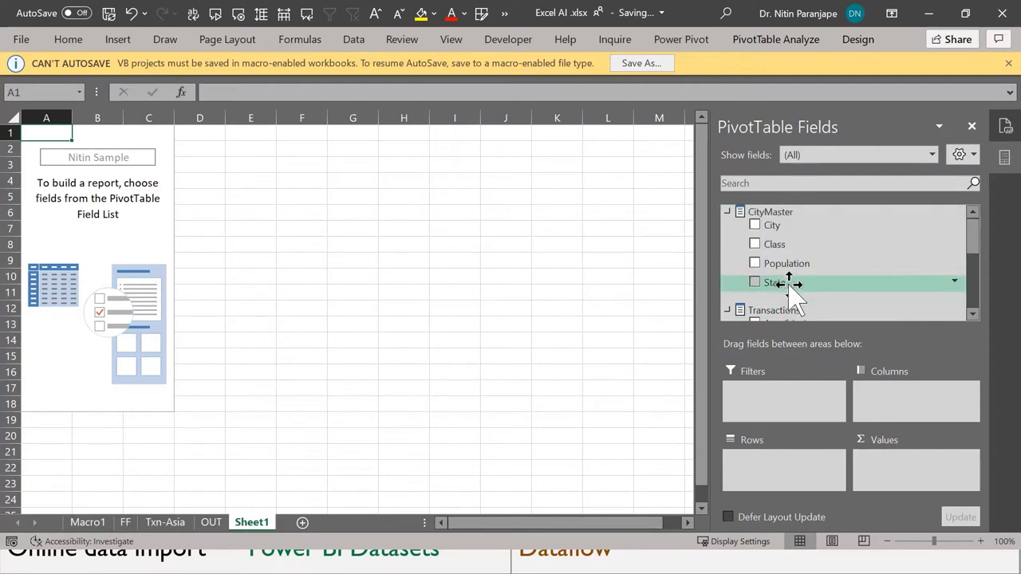
pyautogui.moveTo(794, 248); pyautogui.dragTo(773, 483)
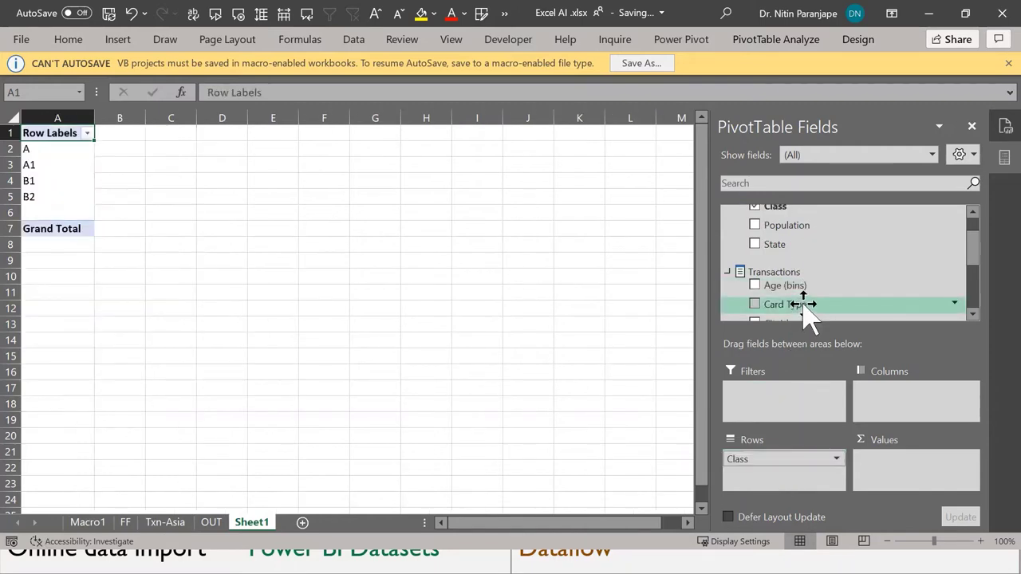
pyautogui.moveTo(807, 307)
pyautogui.mouseDown()
pyautogui.moveTo(784, 321)
pyautogui.moveTo(795, 383)
pyautogui.moveTo(920, 413)
pyautogui.mouseUp()
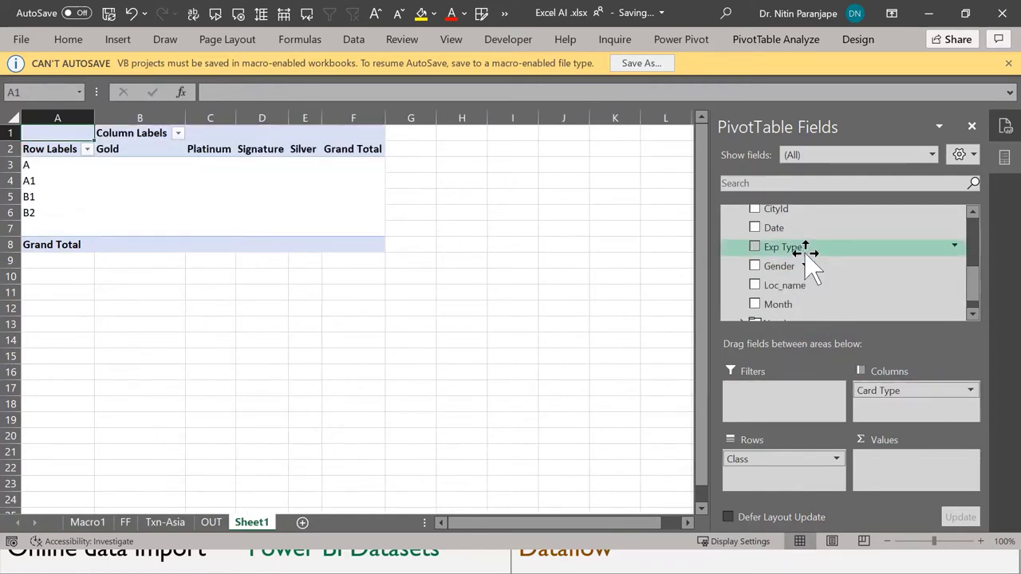
# Try to add the Amount and Year fields from the Numbers folder to the PivotTable's Values.
pyautogui.scroll(-1, 809, 264)
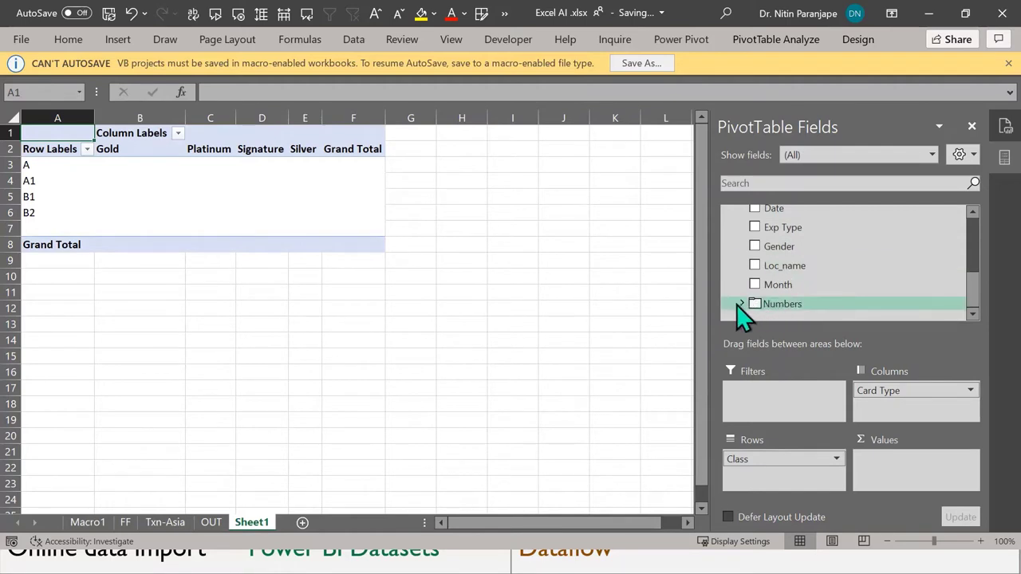
pyautogui.click(741, 304)
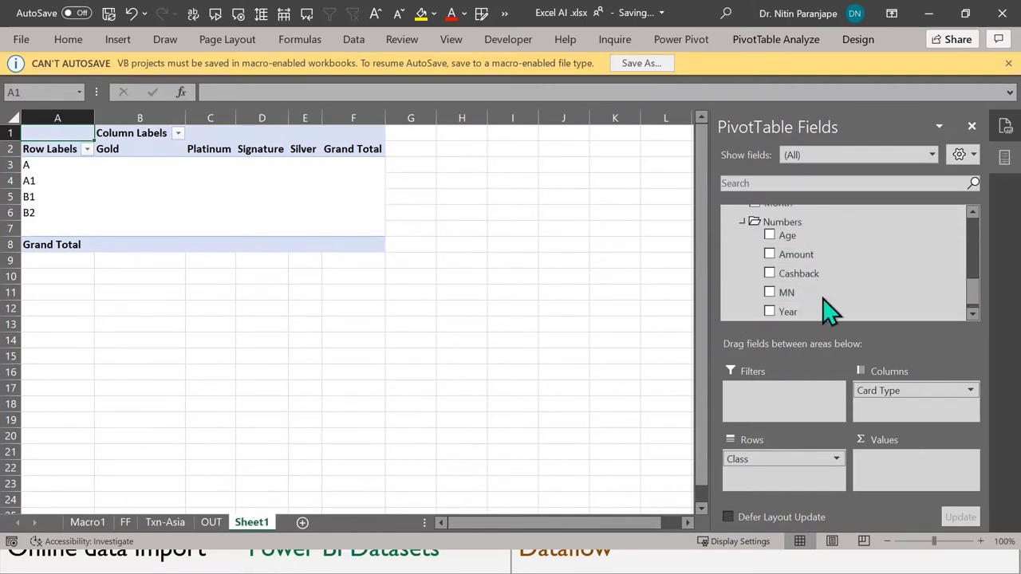
pyautogui.moveTo(813, 257); pyautogui.dragTo(912, 475)
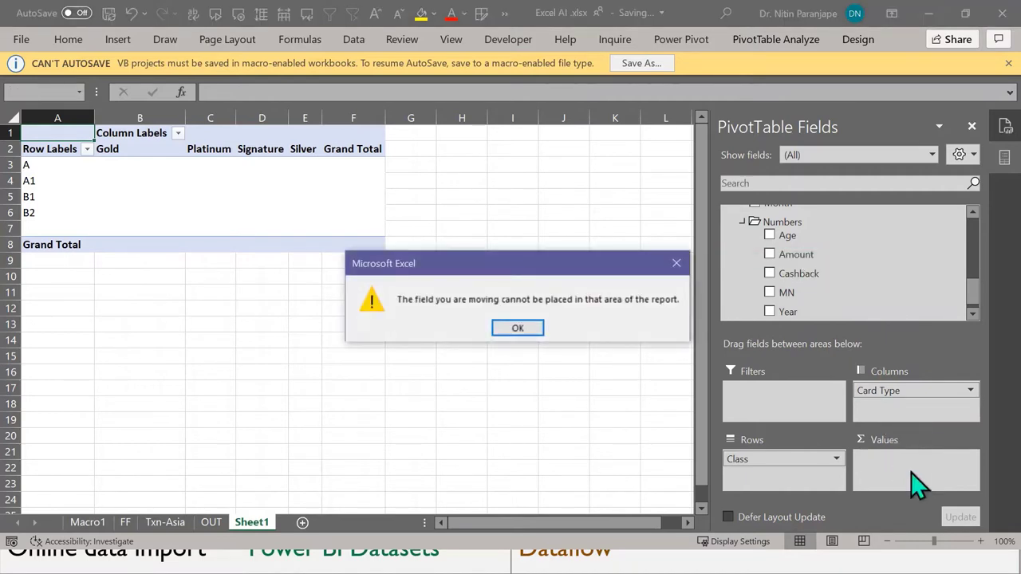
pyautogui.click(523, 328)
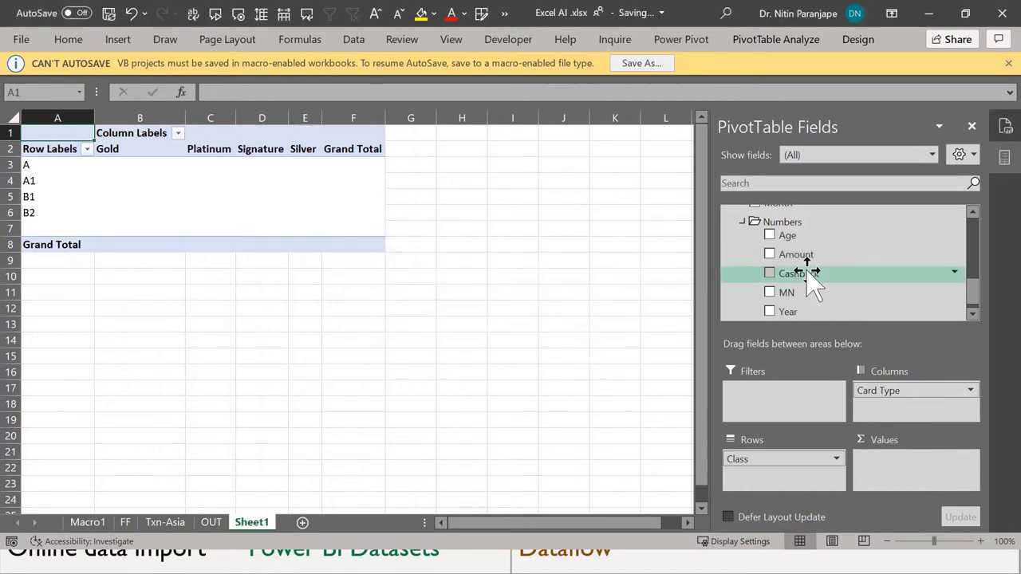
pyautogui.moveTo(798, 257); pyautogui.dragTo(921, 479)
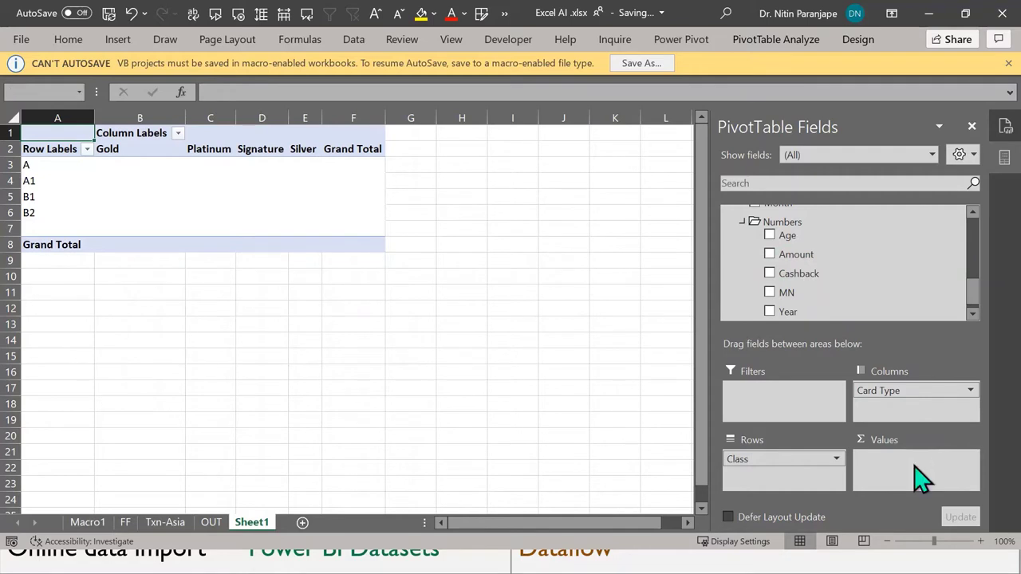
pyautogui.click(530, 328)
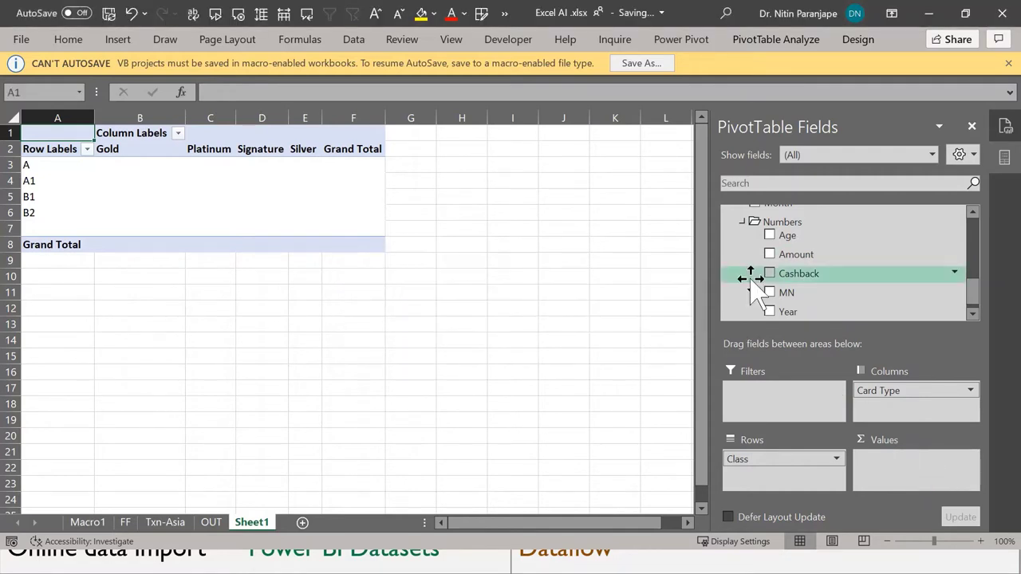
pyautogui.moveTo(786, 312); pyautogui.dragTo(902, 475)
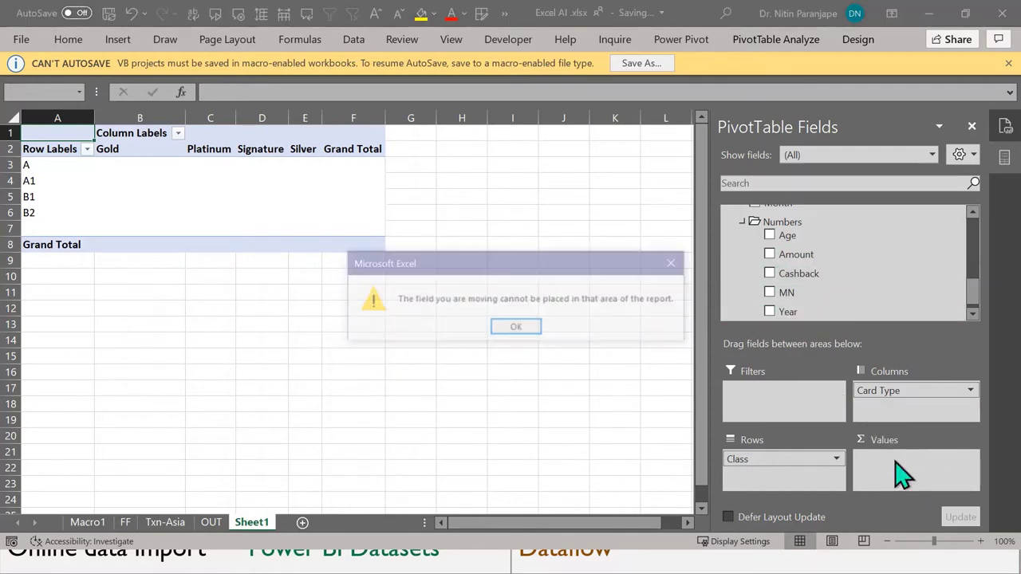
pyautogui.click(515, 329)
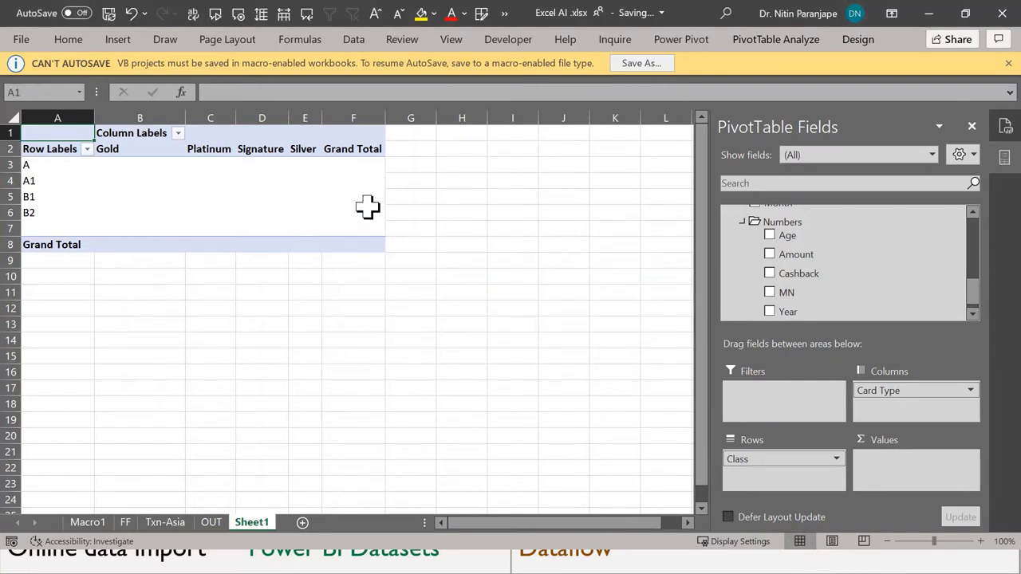
pyautogui.rightClick(286, 213)
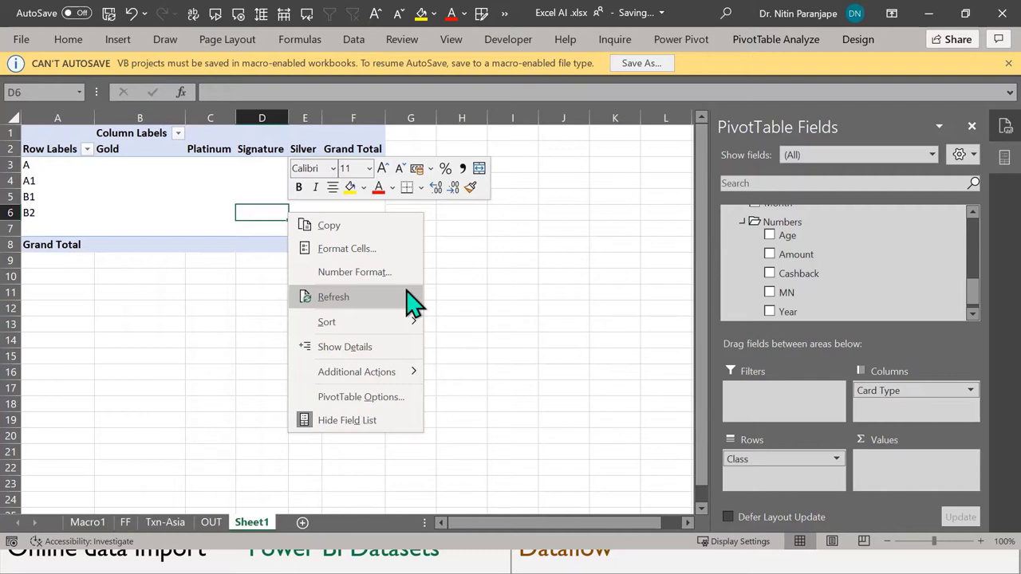
pyautogui.press('Escape')
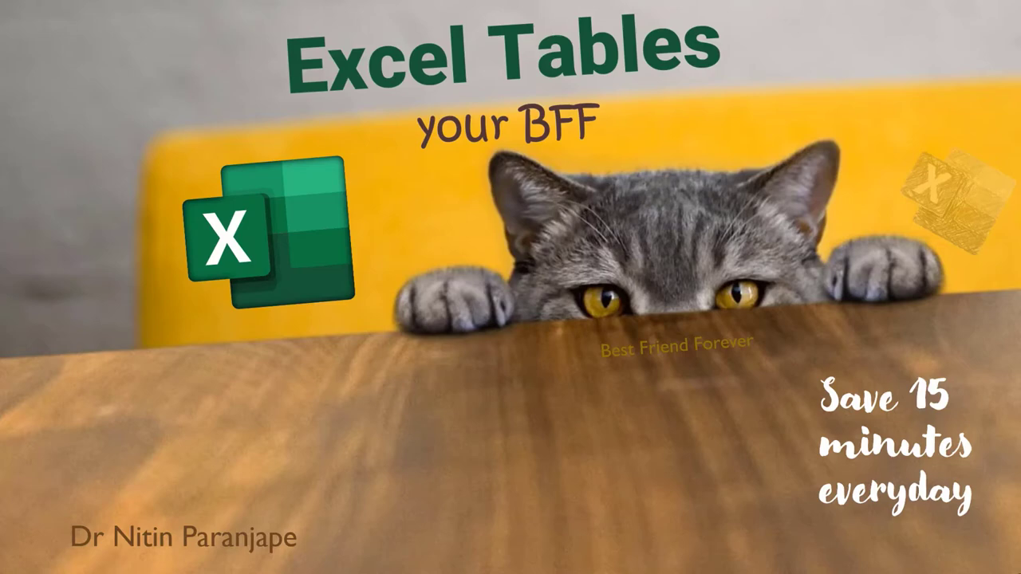
pyautogui.press('Escape')
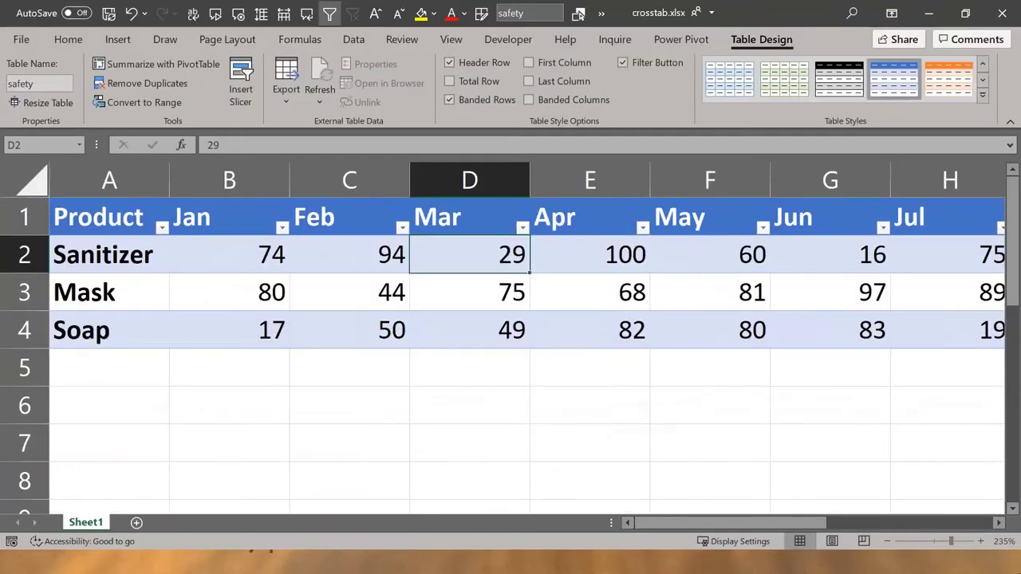
# Copy the Product, Jan and Feb columns (A1:C4) of the crosstab table to B12 and clear the copy's formatting.
pyautogui.moveTo(98, 216); pyautogui.dragTo(374, 319)
pyautogui.hotkey('ctrl', 'c')
pyautogui.click(273, 402)
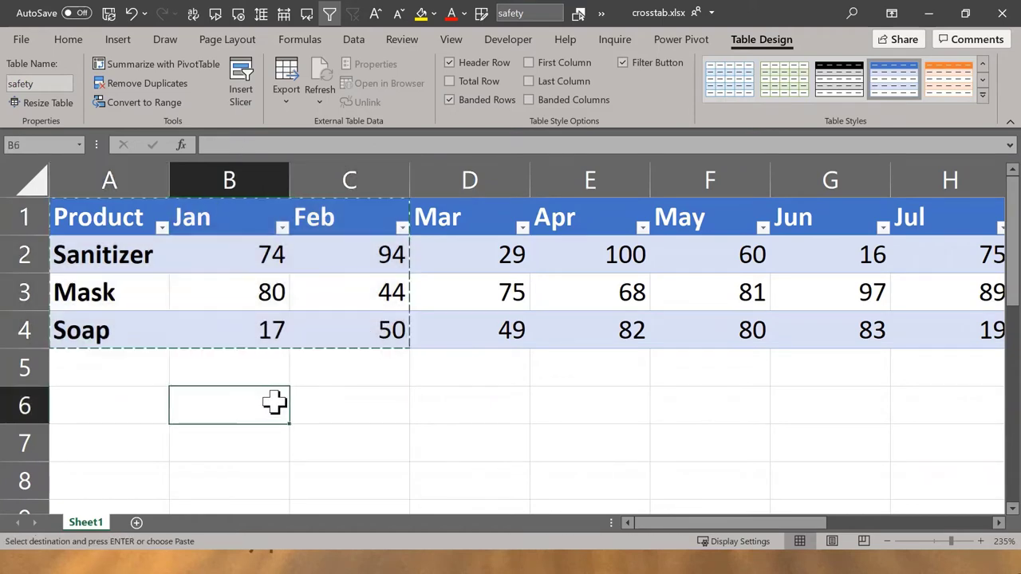
pyautogui.scroll(-2, 295, 391)
pyautogui.scroll(-1, 295, 391)
pyautogui.click(217, 278)
pyautogui.hotkey('ctrl', 'v')
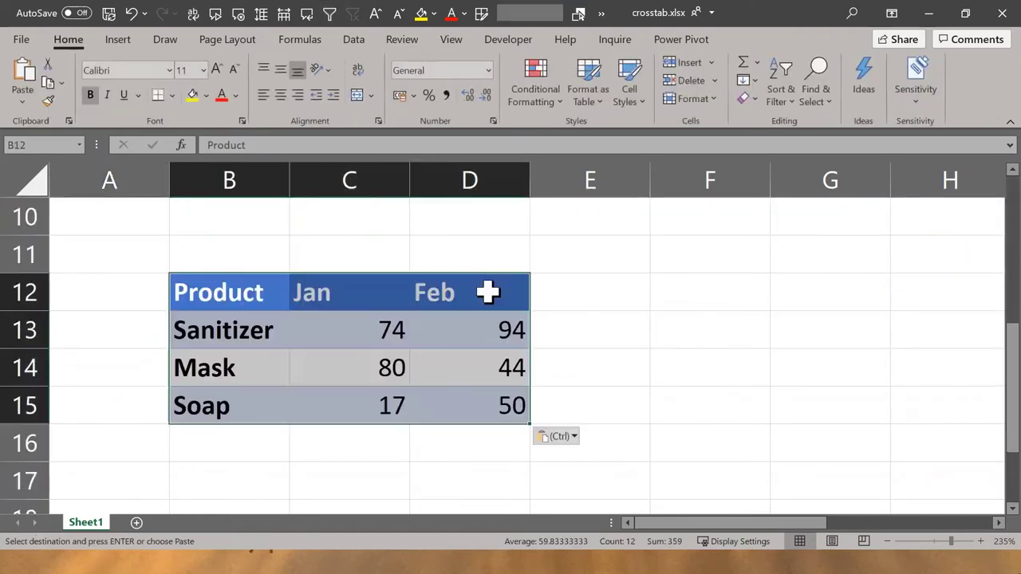
pyautogui.press('Escape')
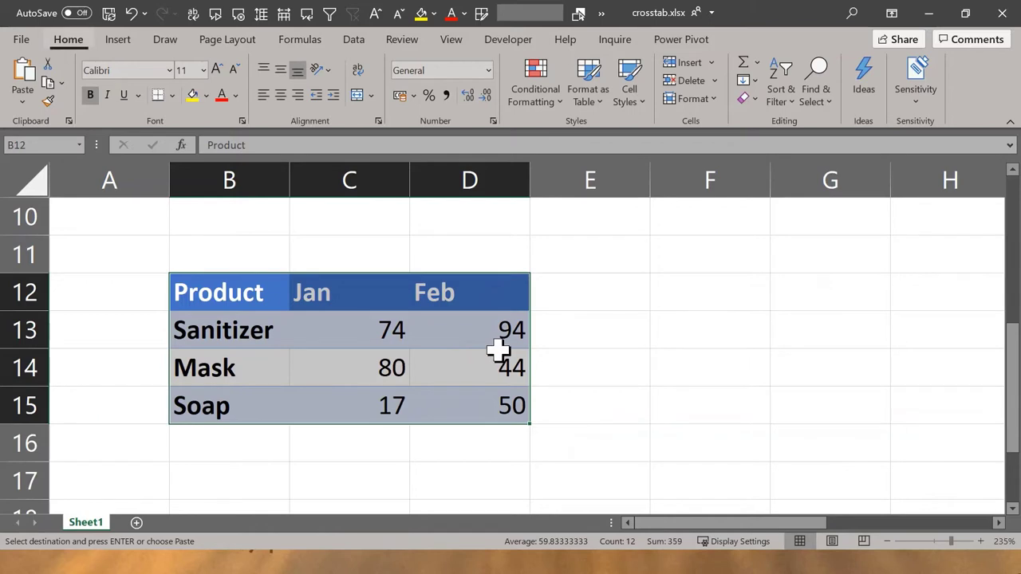
pyautogui.click(486, 355)
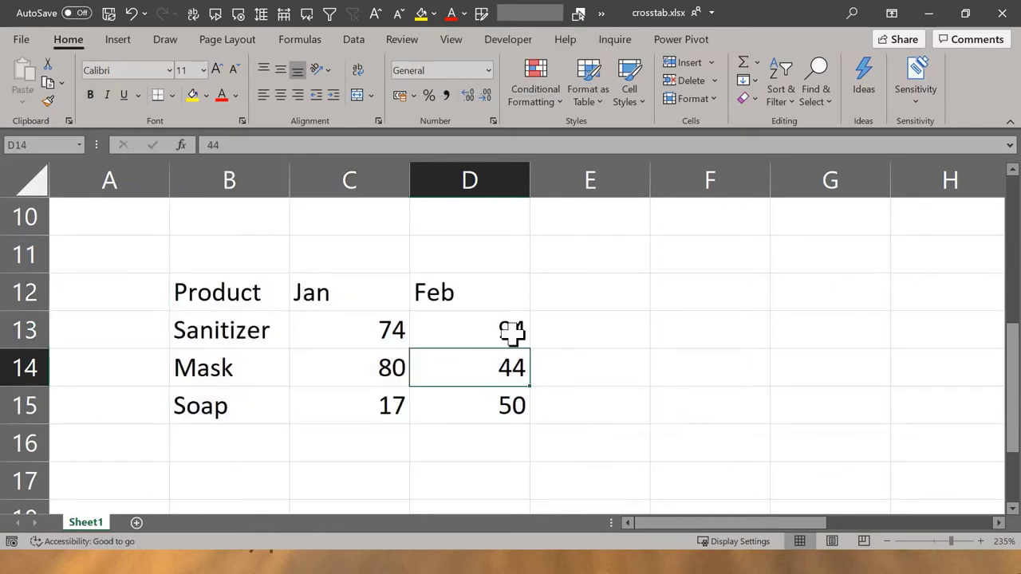
# Convert the copied range B12:D15 into an Excel table with headers.
pyautogui.moveTo(235, 303); pyautogui.dragTo(462, 397)
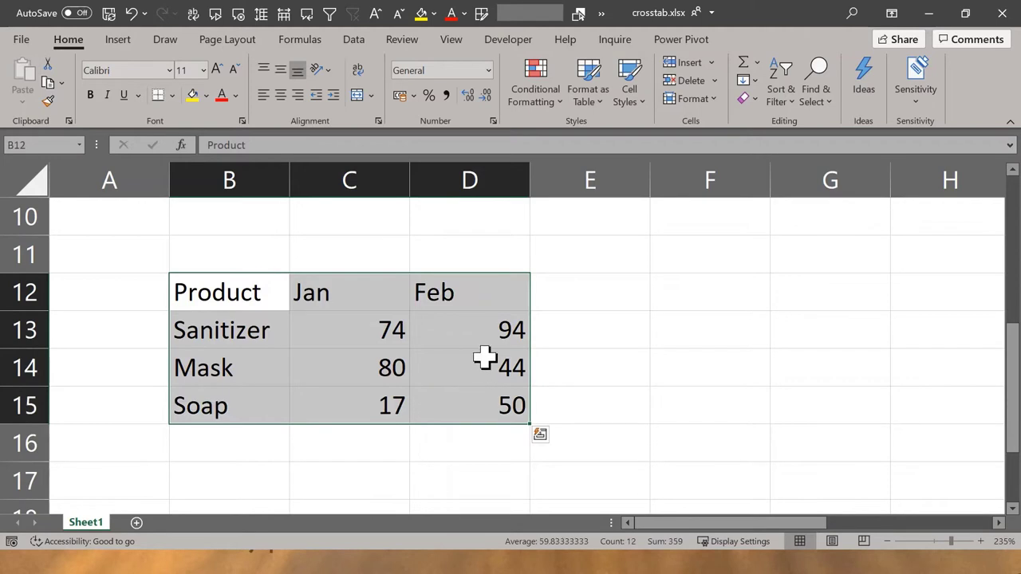
pyautogui.click(116, 40)
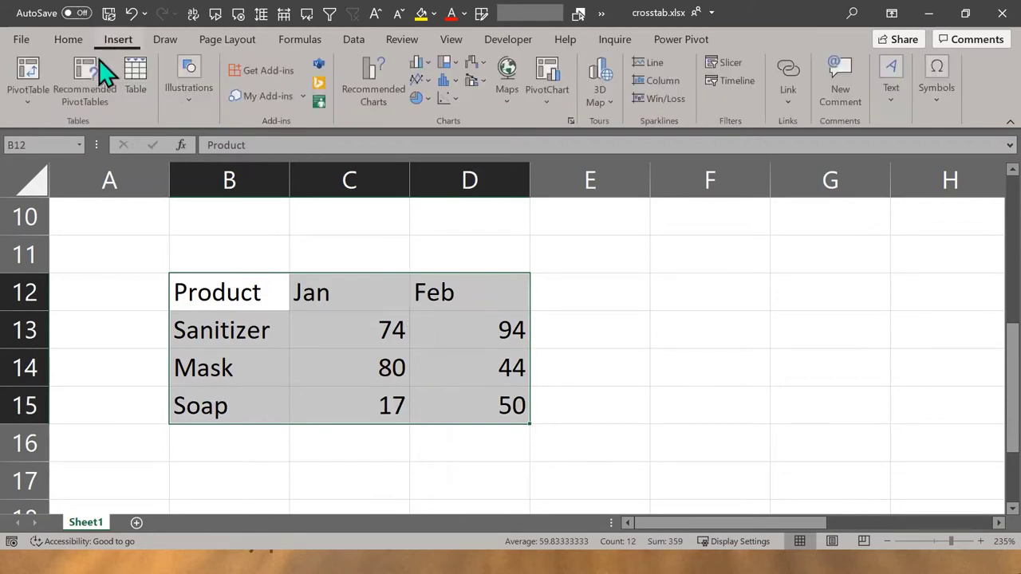
pyautogui.click(135, 90)
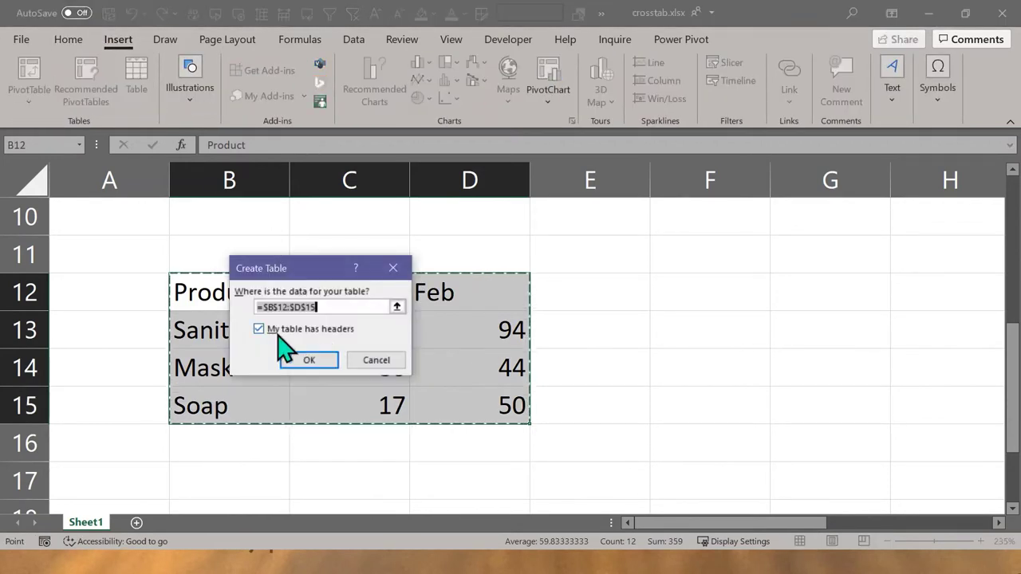
pyautogui.moveTo(319, 272); pyautogui.dragTo(794, 252)
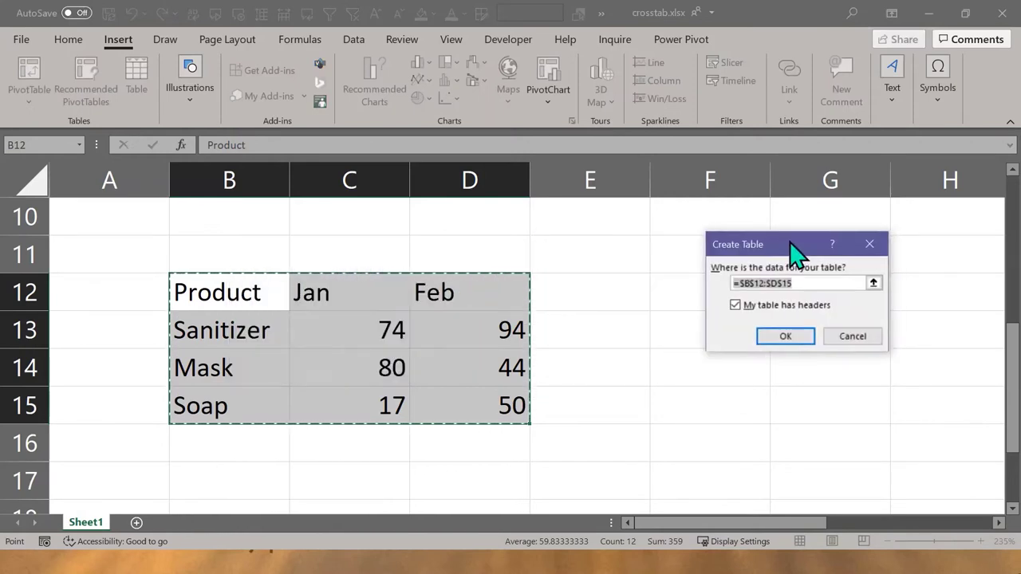
pyautogui.click(778, 337)
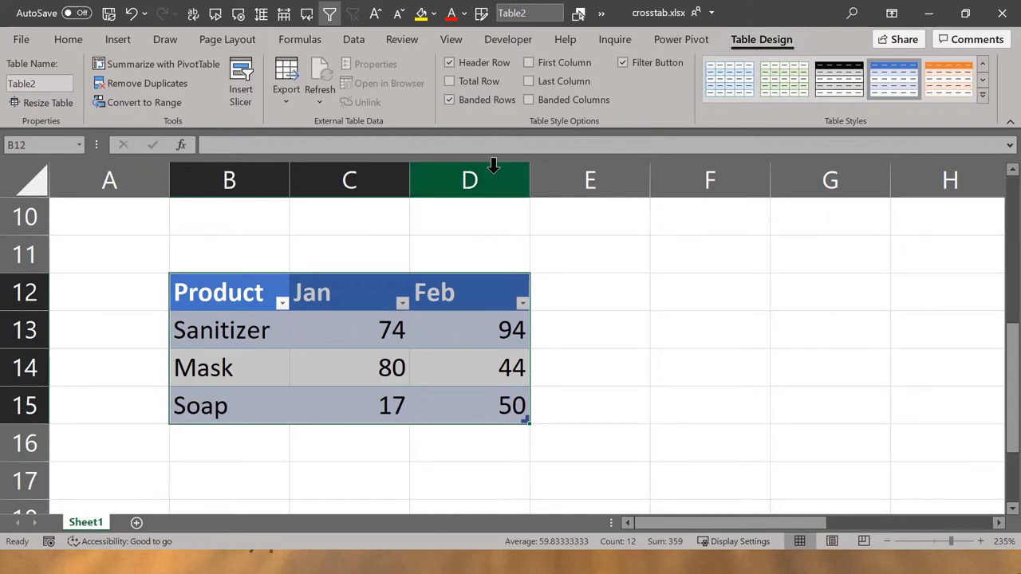
pyautogui.click(42, 83)
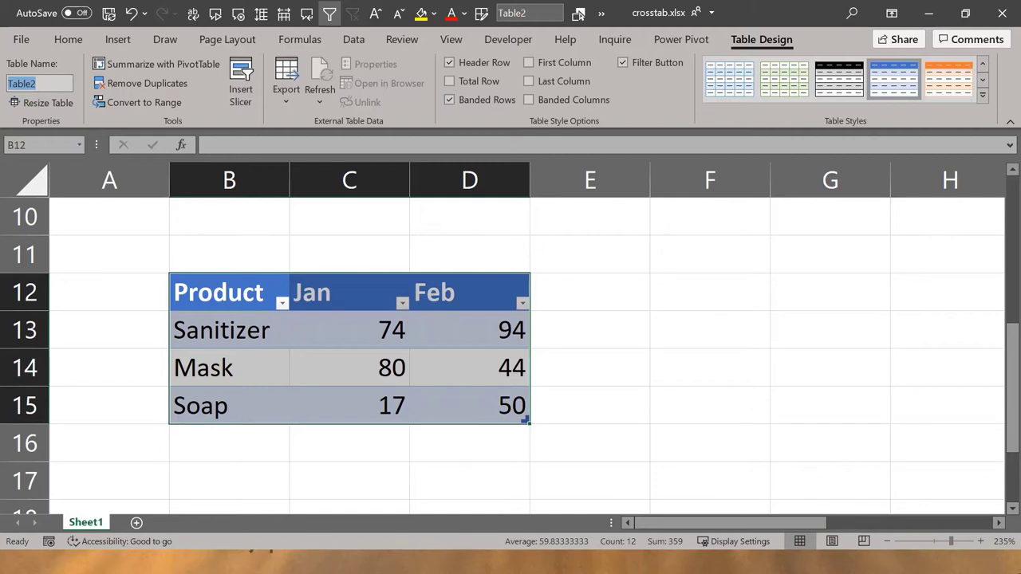
pyautogui.click(456, 338)
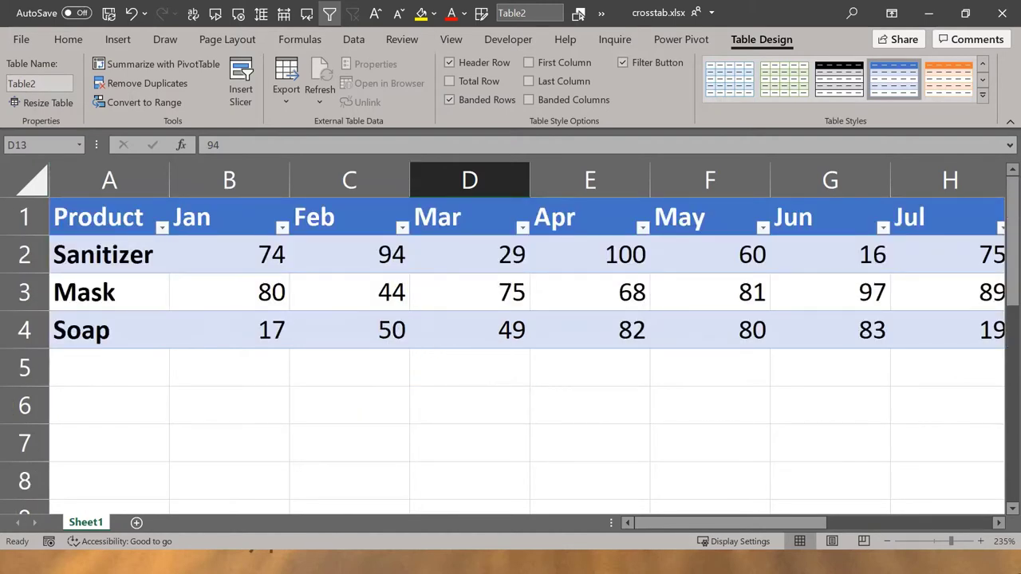
pyautogui.hotkey('ctrl', 'F12')
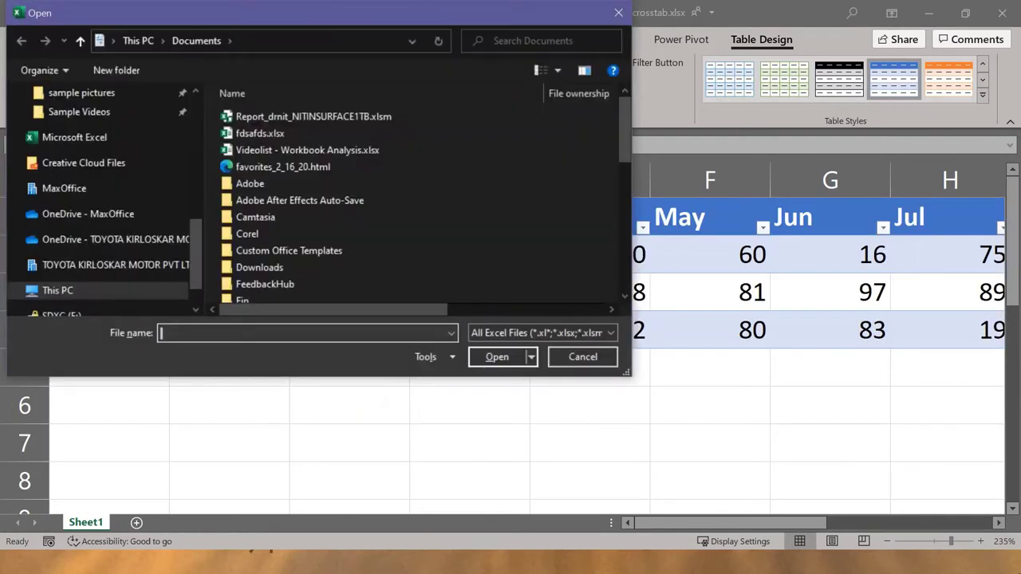
pyautogui.click(578, 359)
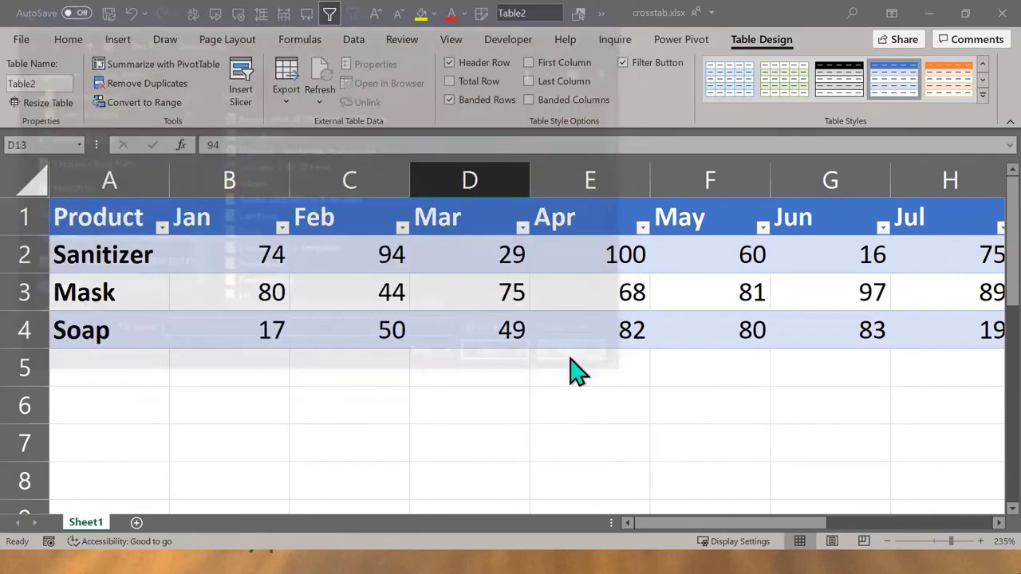
pyautogui.click(428, 396)
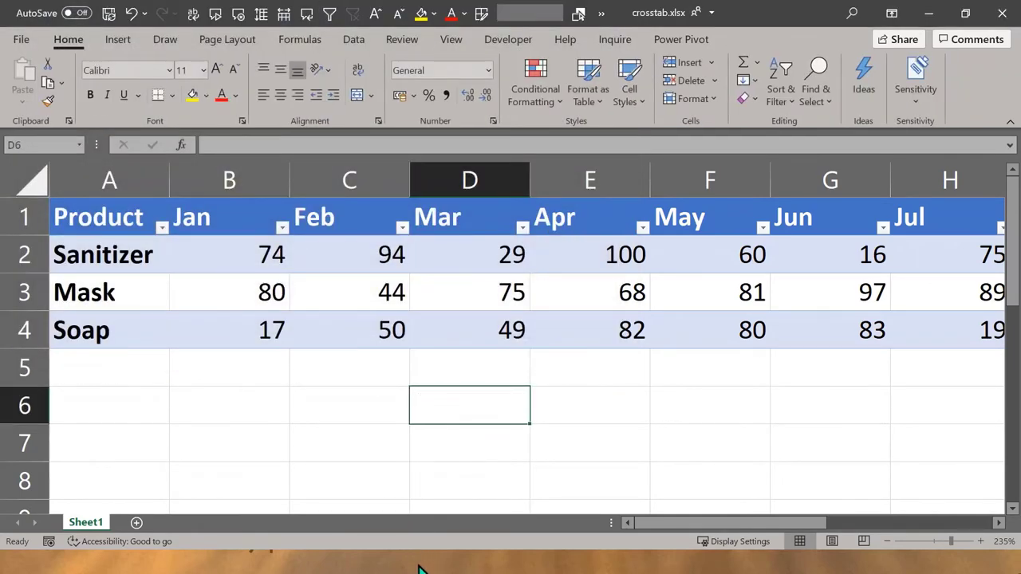
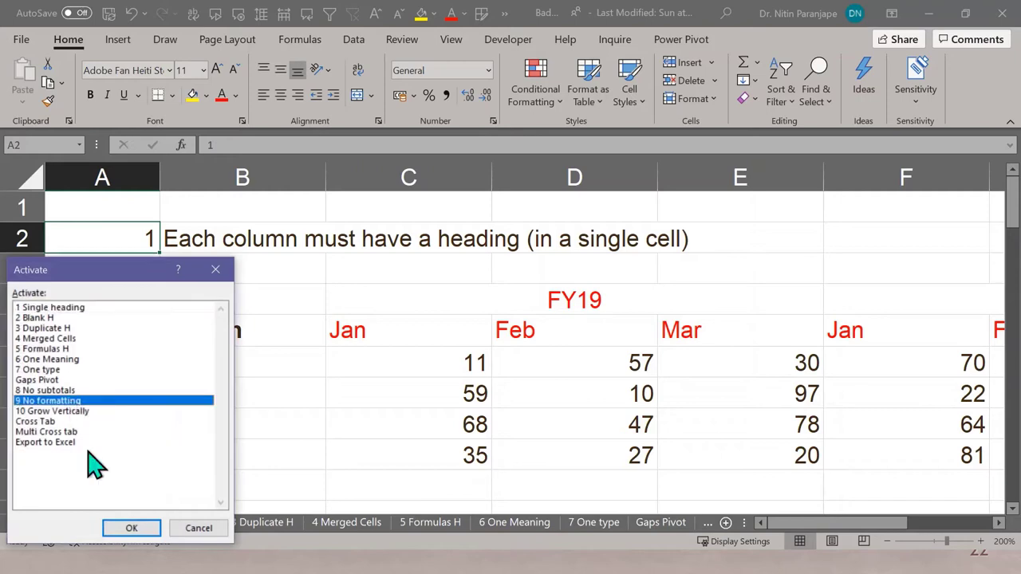
# Go to the 9 No formatting sheet and examine the colour-coded invoice amounts and the invoice tables farther along row 4.
pyautogui.click(132, 528)
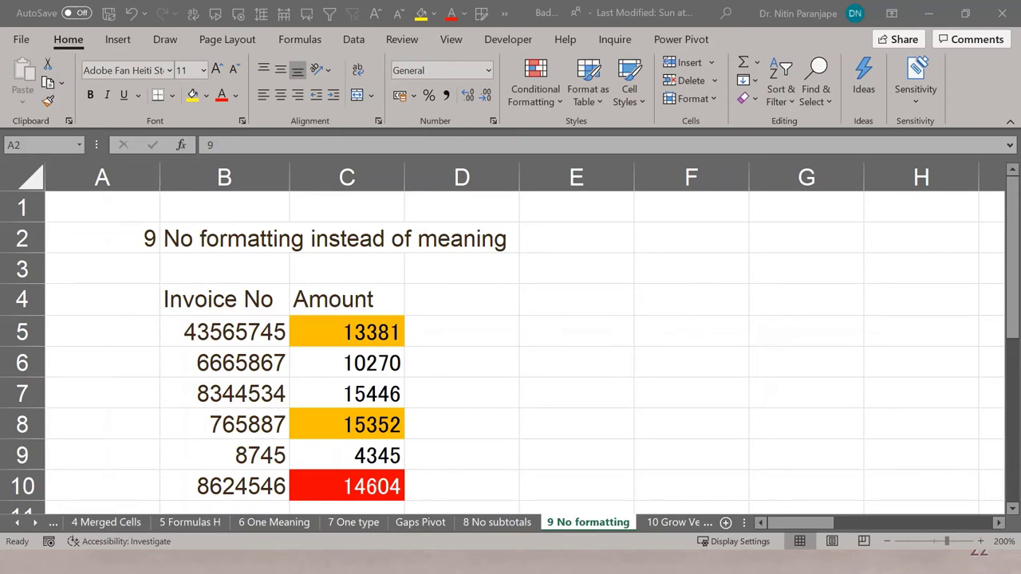
pyautogui.click(371, 323)
pyautogui.click(425, 303)
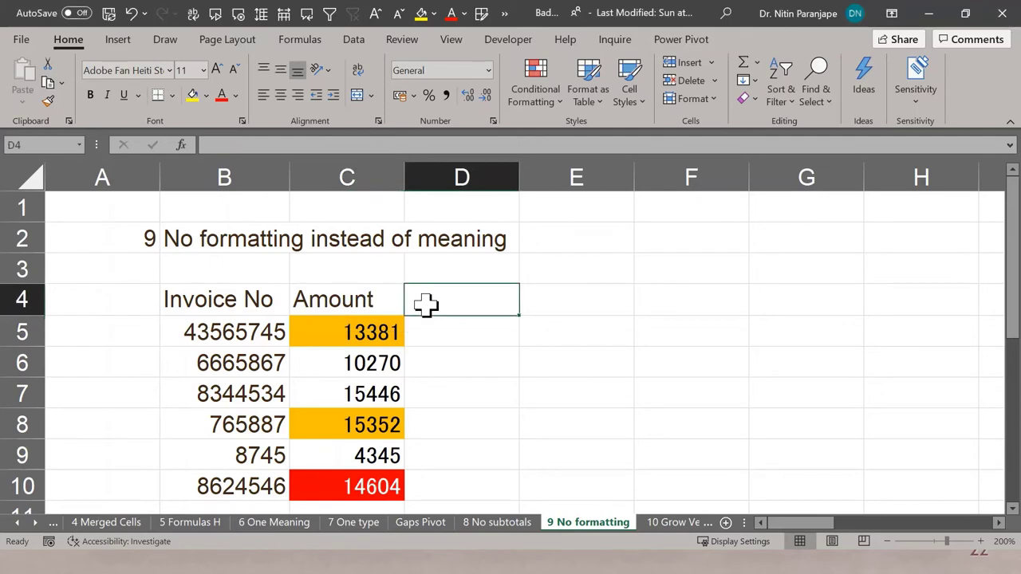
pyautogui.press('Right')
pyautogui.press('Right')
pyautogui.press('Right')
pyautogui.press('Right')
pyautogui.press('Right')
pyautogui.press('Right')
pyautogui.press('Right')
pyautogui.press('Right')
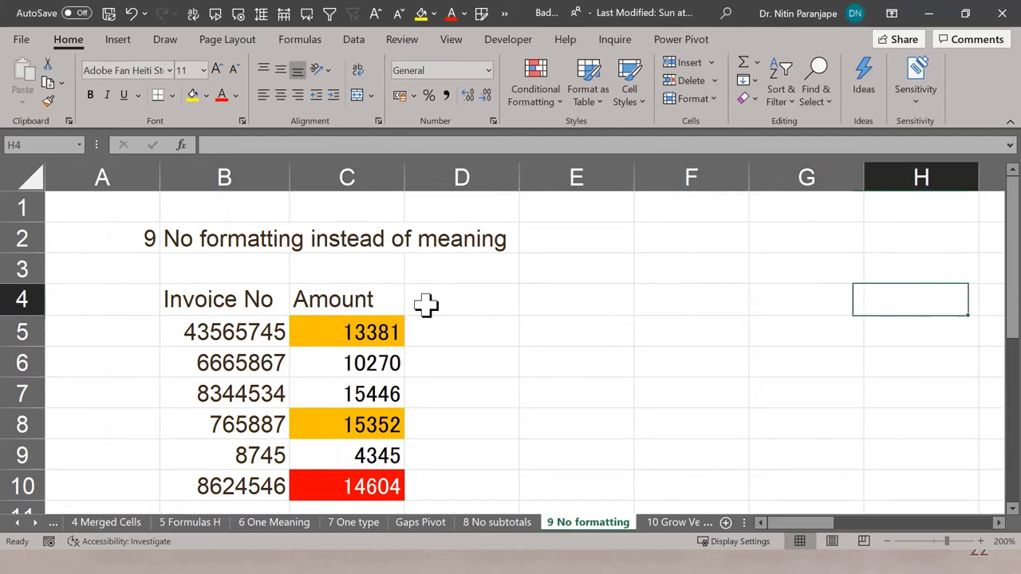
pyautogui.press('Right')
pyautogui.press('Right')
pyautogui.press('Right')
pyautogui.press('Right')
pyautogui.press('Right')
pyautogui.press('Right')
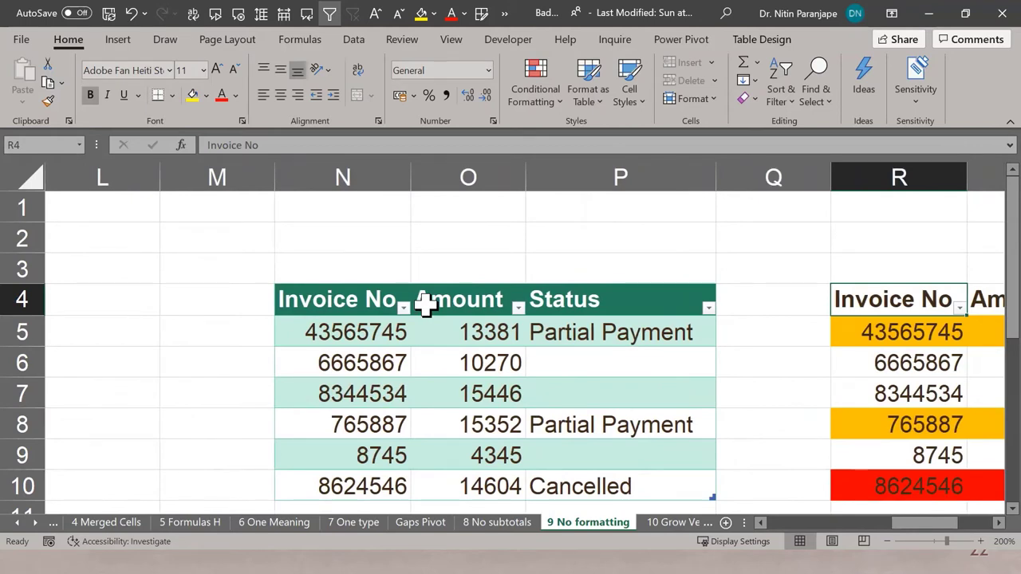
# Compare the plain invoice table's Status column with the colour-highlighted invoice table that starts in column R.
pyautogui.press('Left')
pyautogui.press('Left')
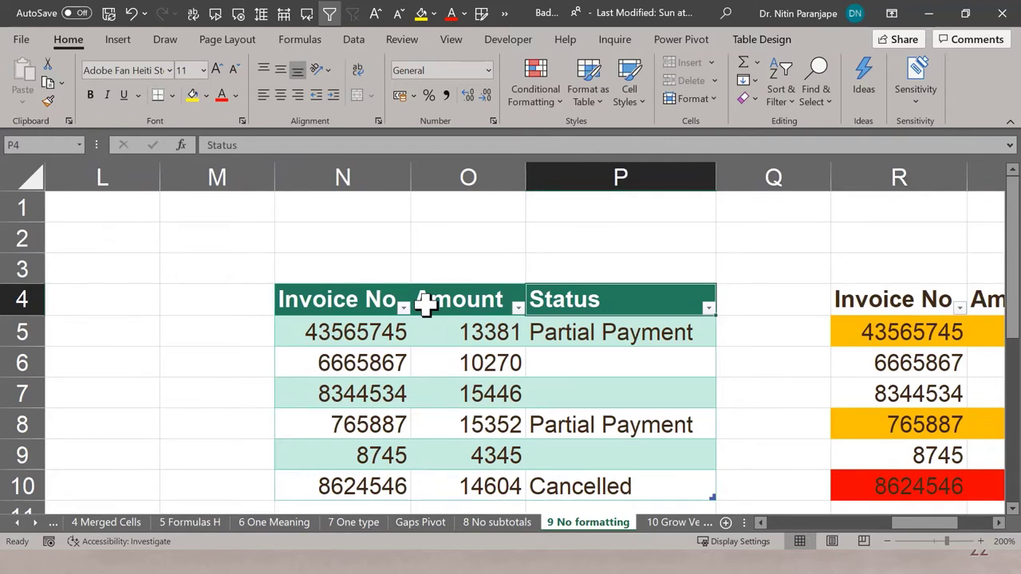
pyautogui.press('Right')
pyautogui.press('Right')
pyautogui.press('Right')
pyautogui.press('Right')
pyautogui.press('Right')
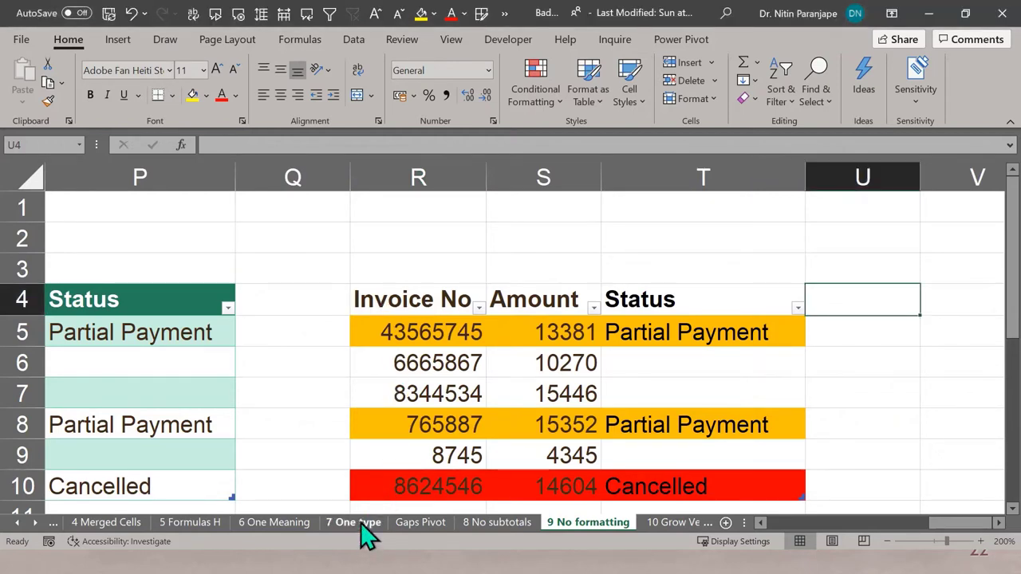
pyautogui.click(309, 249)
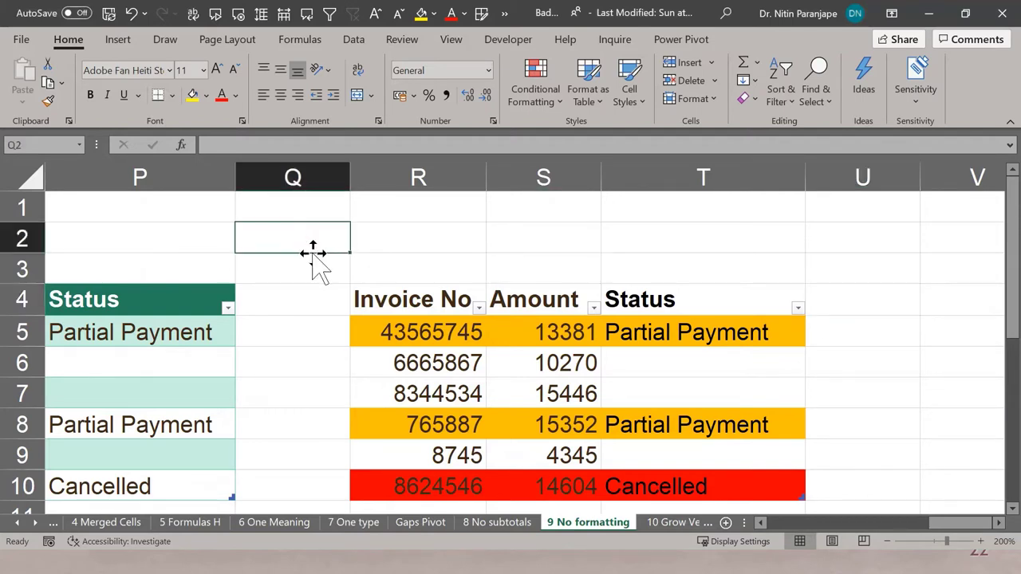
# Go to the 7 One type sheet and examine the blank Year and Month cells beneath FY 19, Jan and Feb.
pyautogui.click(355, 524)
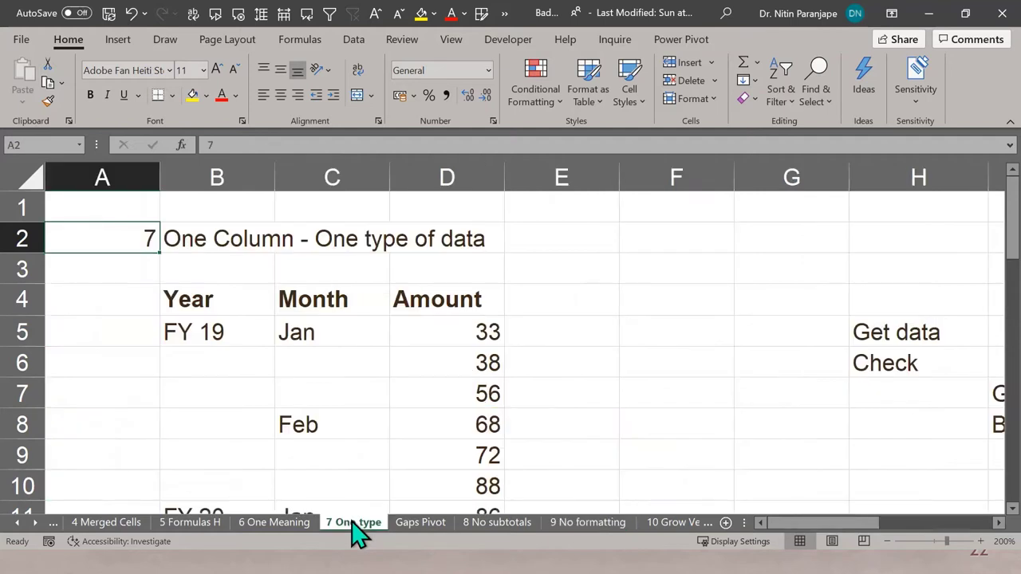
pyautogui.scroll(-1, 381, 358)
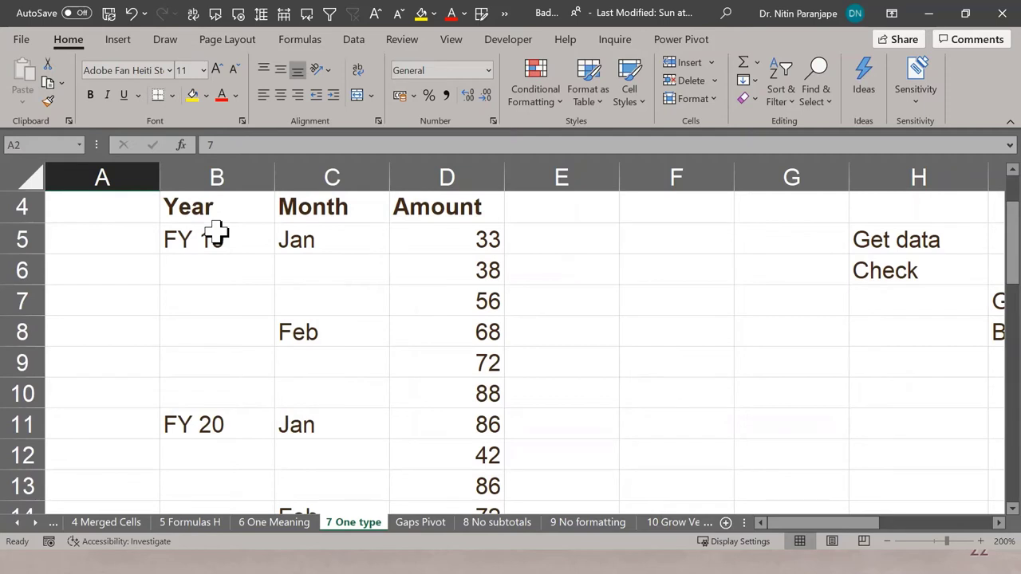
pyautogui.click(489, 250)
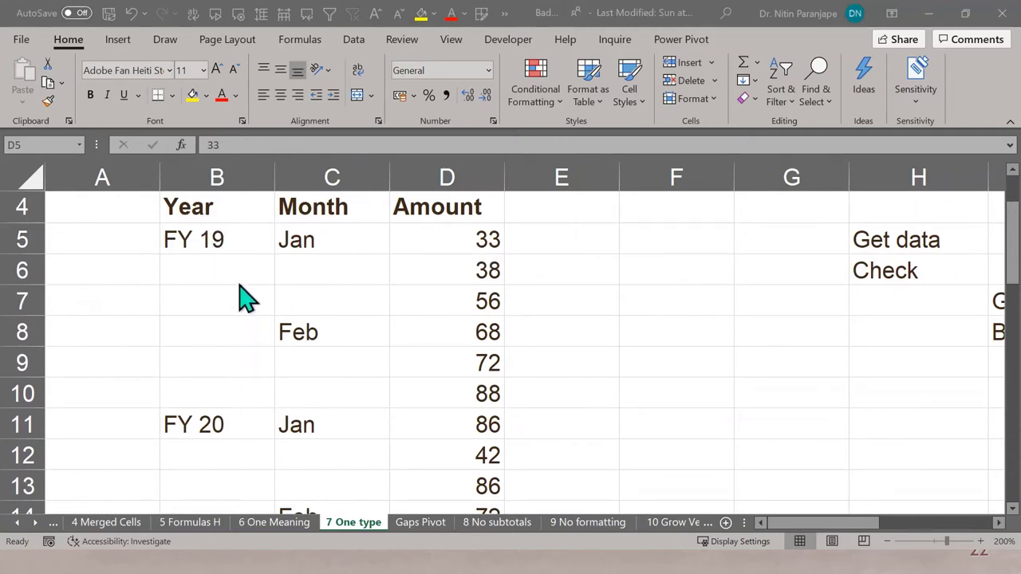
pyautogui.click(228, 239)
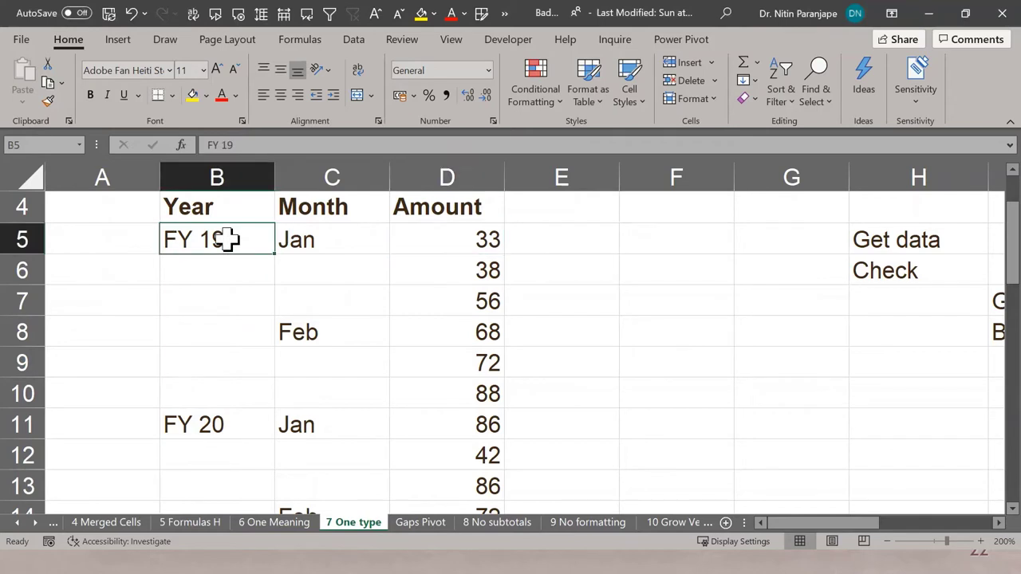
pyautogui.click(229, 270)
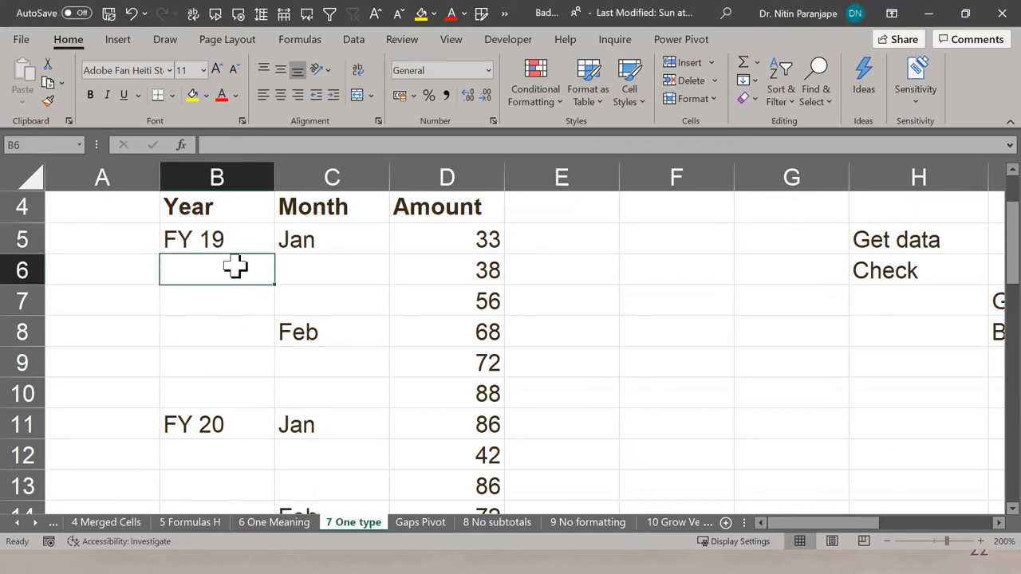
pyautogui.click(231, 239)
pyautogui.moveTo(230, 267); pyautogui.dragTo(230, 402)
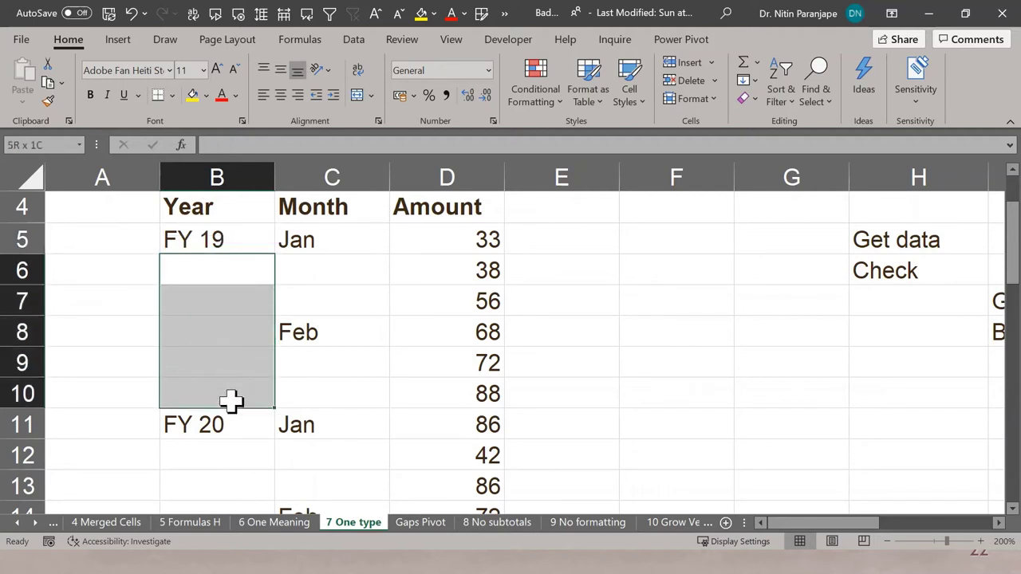
pyautogui.moveTo(299, 364); pyautogui.dragTo(303, 399)
pyautogui.click(310, 268)
pyautogui.moveTo(311, 303)
pyautogui.mouseDown()
pyautogui.moveTo(303, 319)
pyautogui.moveTo(314, 305)
pyautogui.mouseUp()
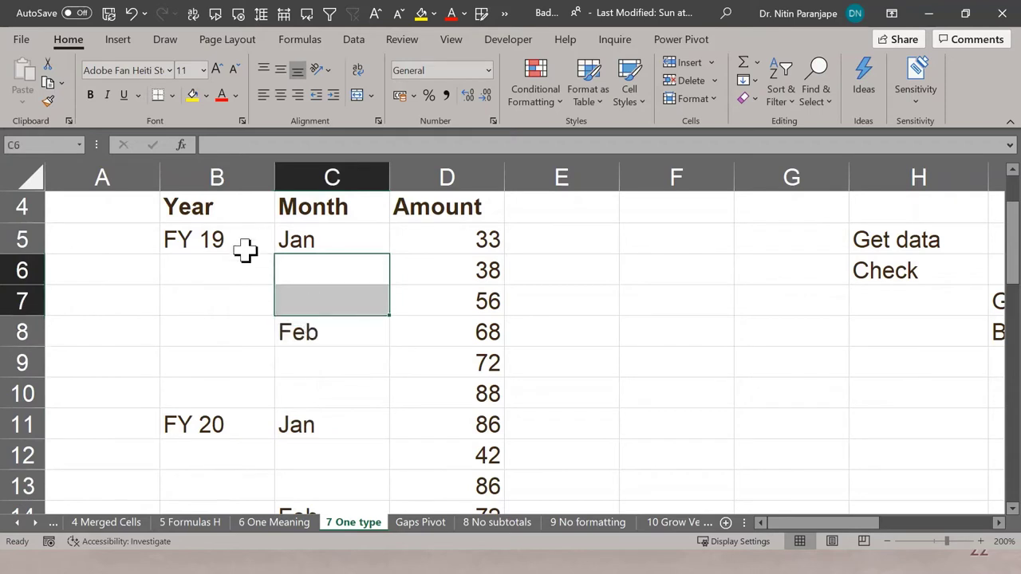
pyautogui.click(353, 267)
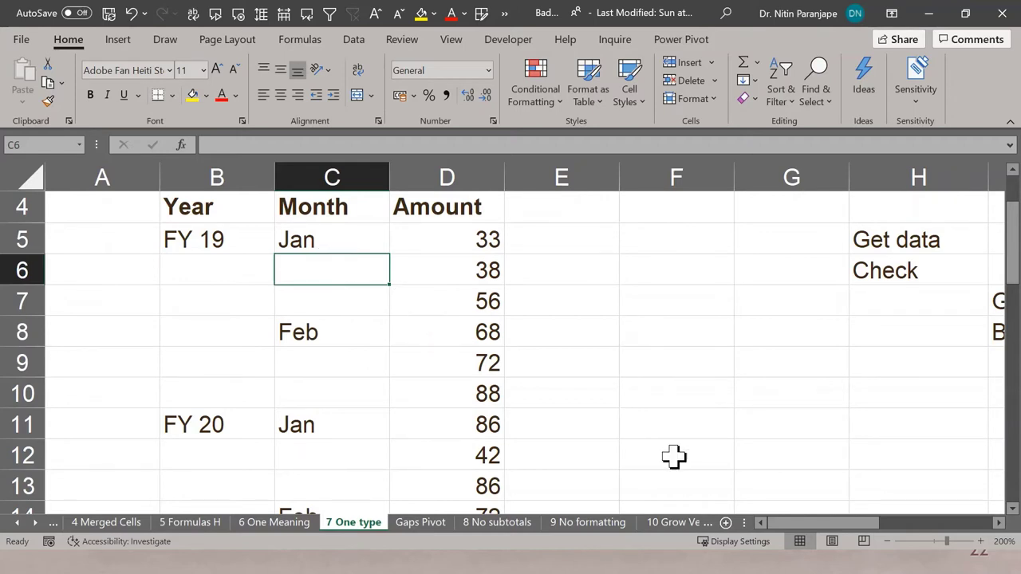
# Go to the 10 Grow Vertically sheet and examine the Emp ID column and the day-number headings across row 4.
pyautogui.click(676, 528)
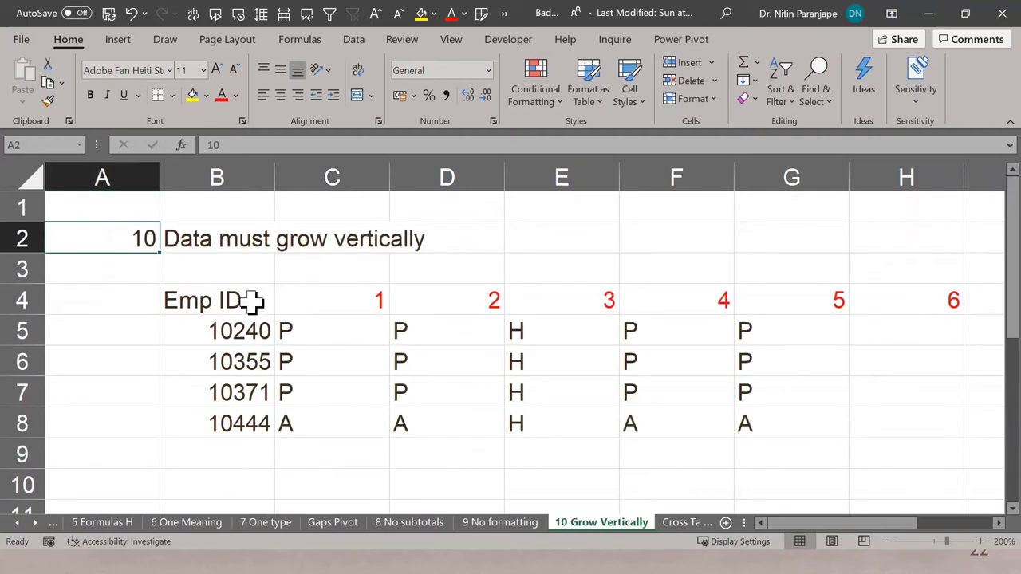
pyautogui.click(251, 300)
pyautogui.moveTo(251, 300); pyautogui.dragTo(242, 424)
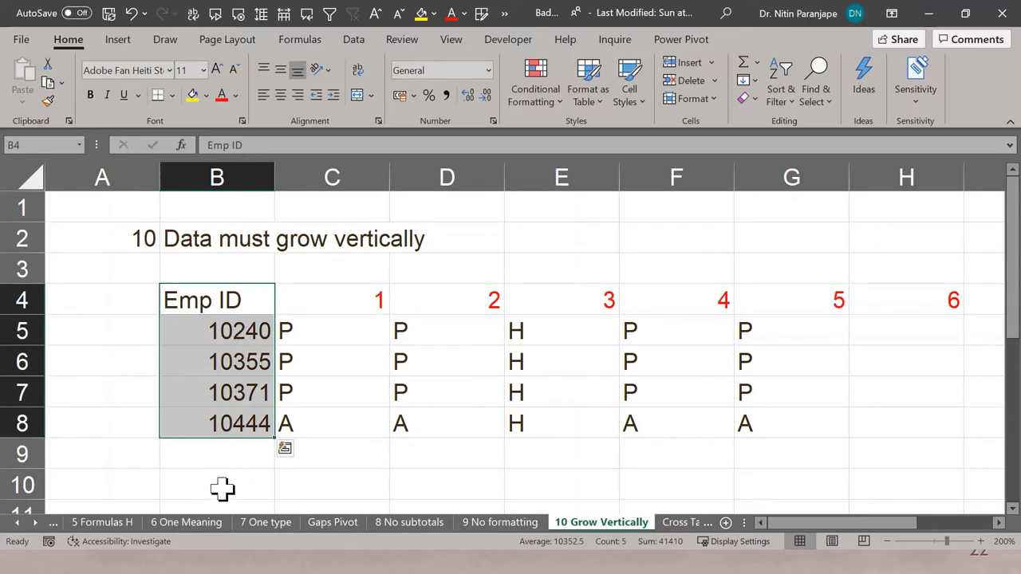
pyautogui.moveTo(351, 293); pyautogui.dragTo(765, 314)
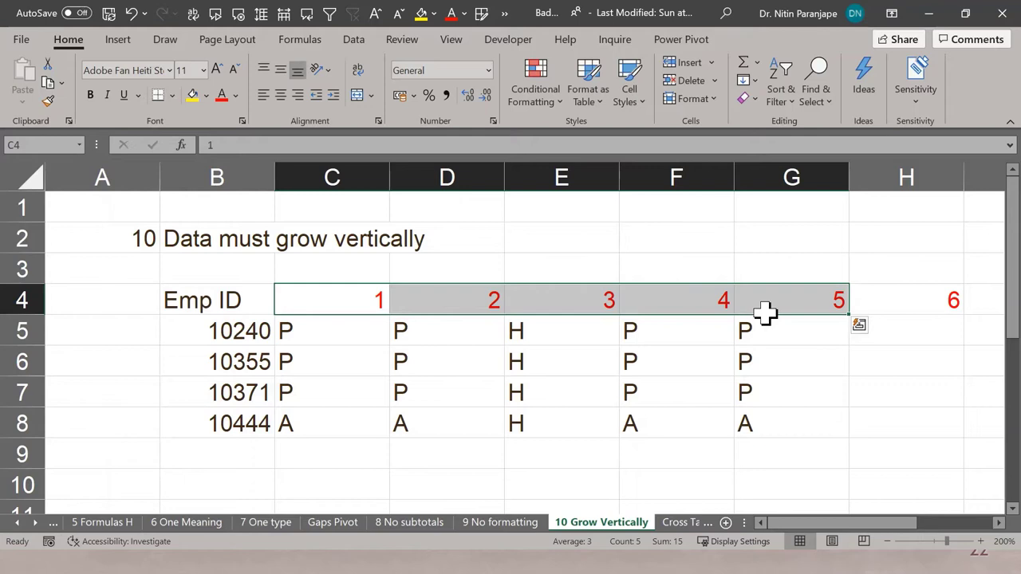
pyautogui.click(909, 304)
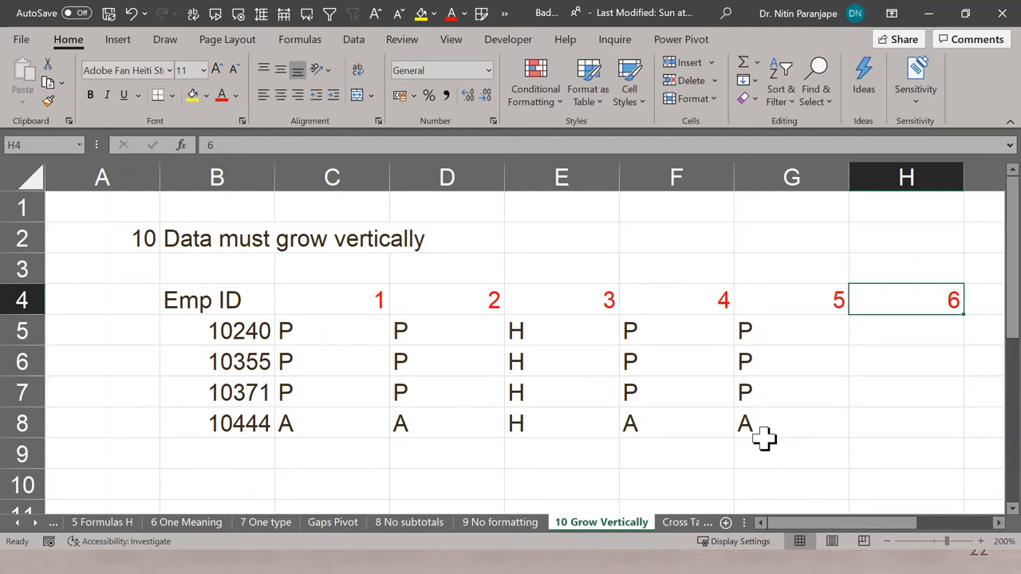
pyautogui.click(214, 295)
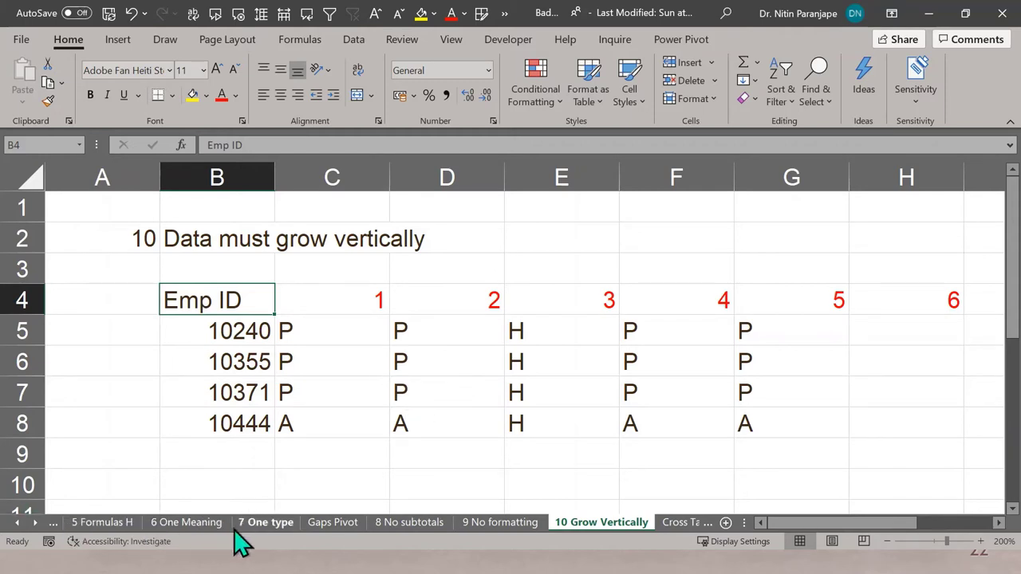
# Go to the 8 No subtotals sheet and inspect the Total row under SHAREHOLDERS FUND (B9:C9).
pyautogui.click(401, 527)
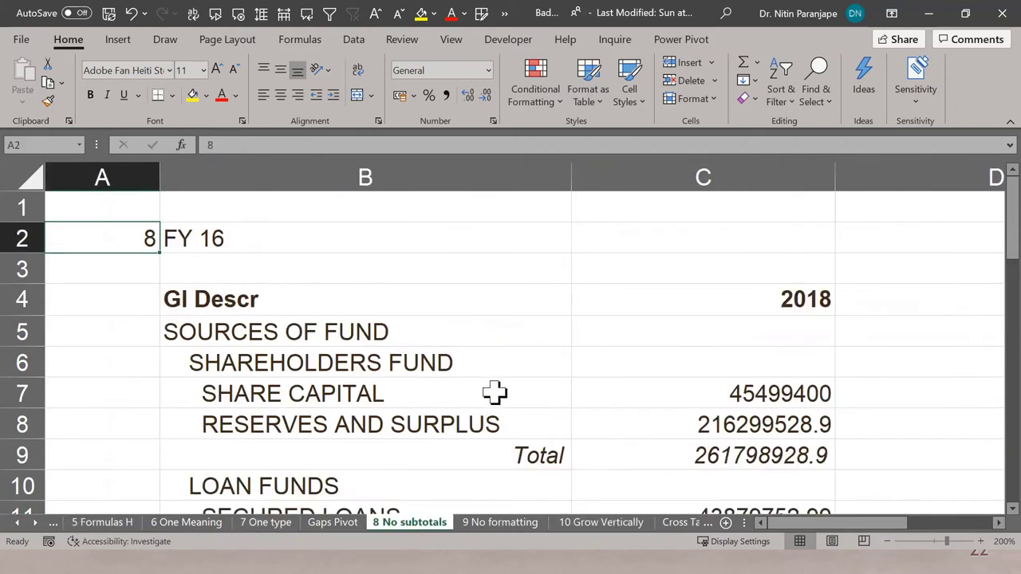
pyautogui.scroll(-1, 510, 383)
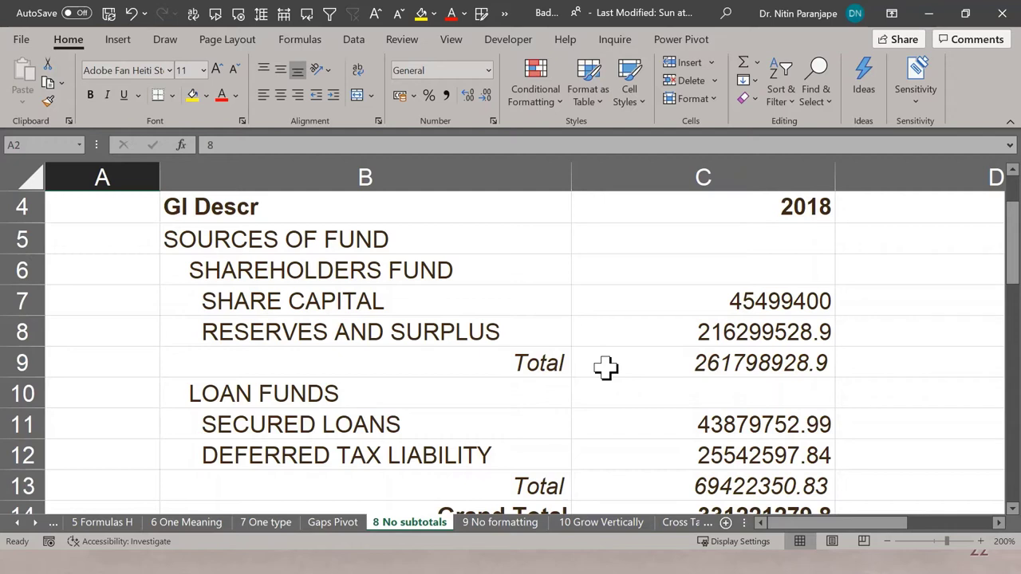
pyautogui.moveTo(499, 363); pyautogui.dragTo(813, 364)
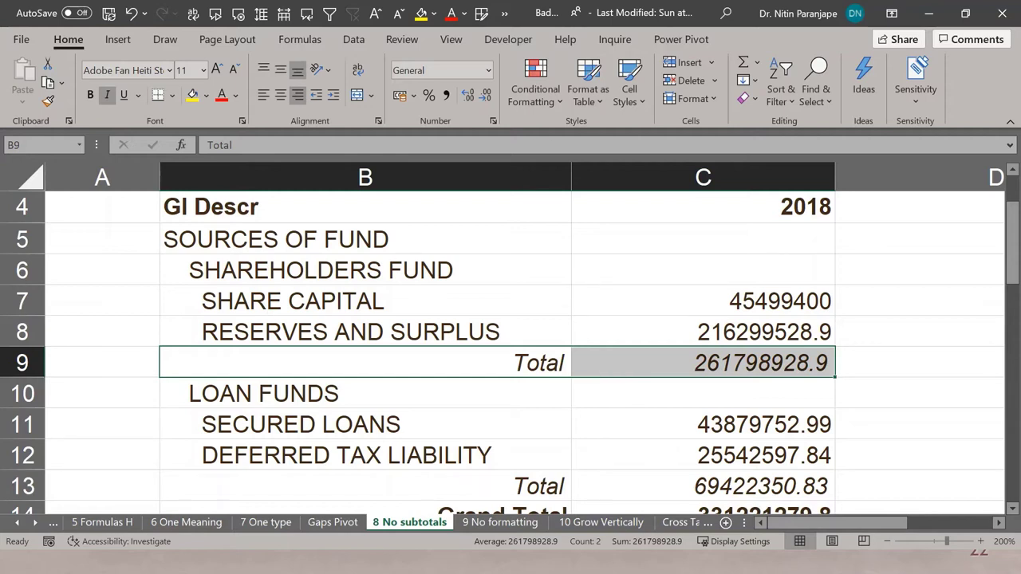
# Switch to the slide show and advance from the Good Data Checklist to the DEMO slide.
pyautogui.hotkey('alt', 'Tab')
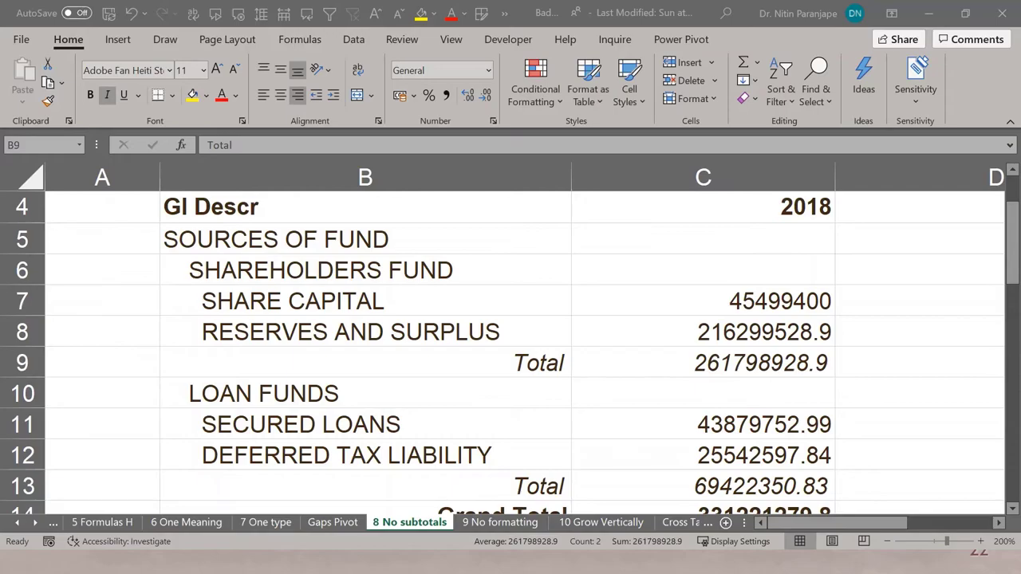
pyautogui.hotkey('alt', 'Tab')
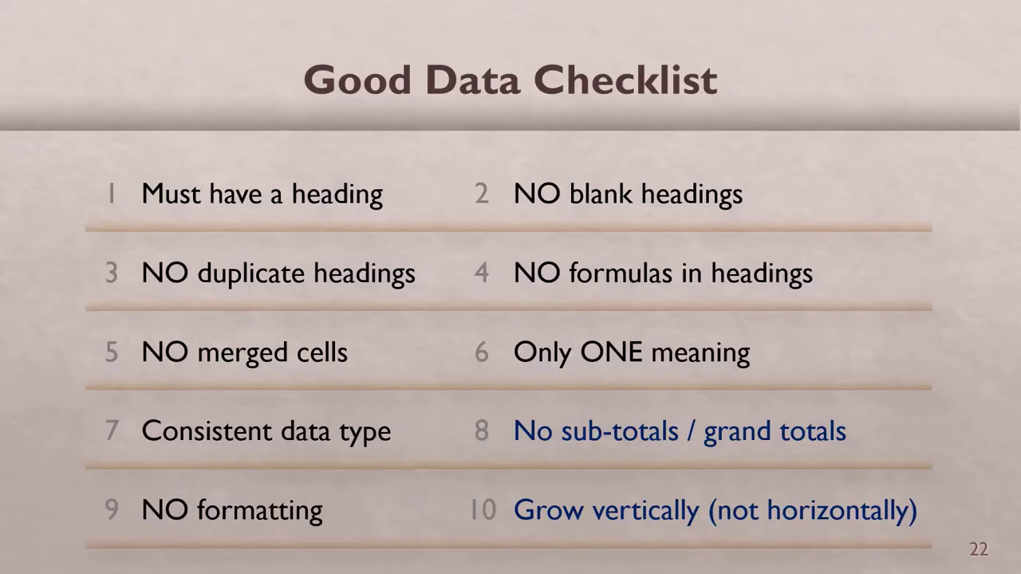
pyautogui.press('Right')
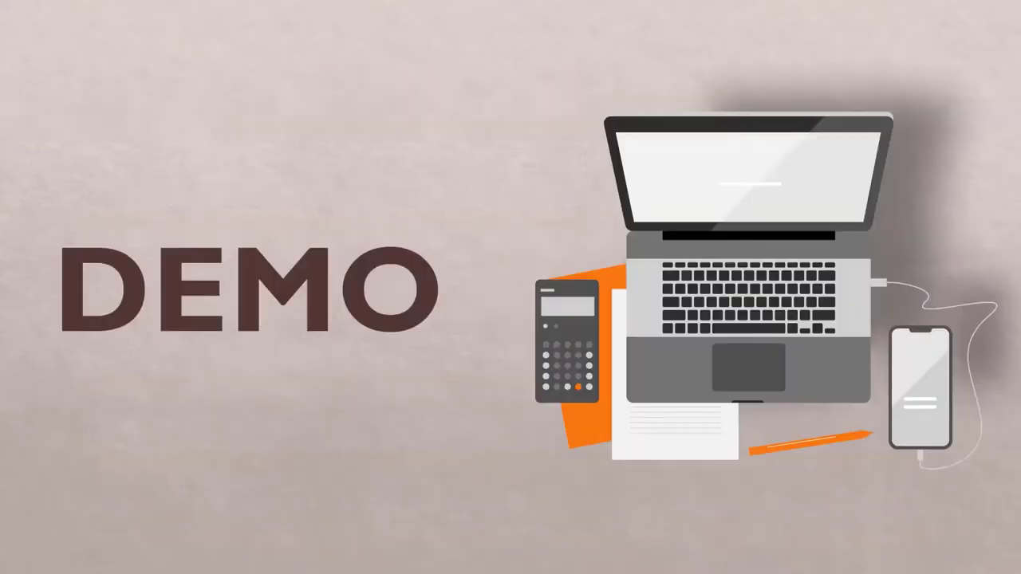
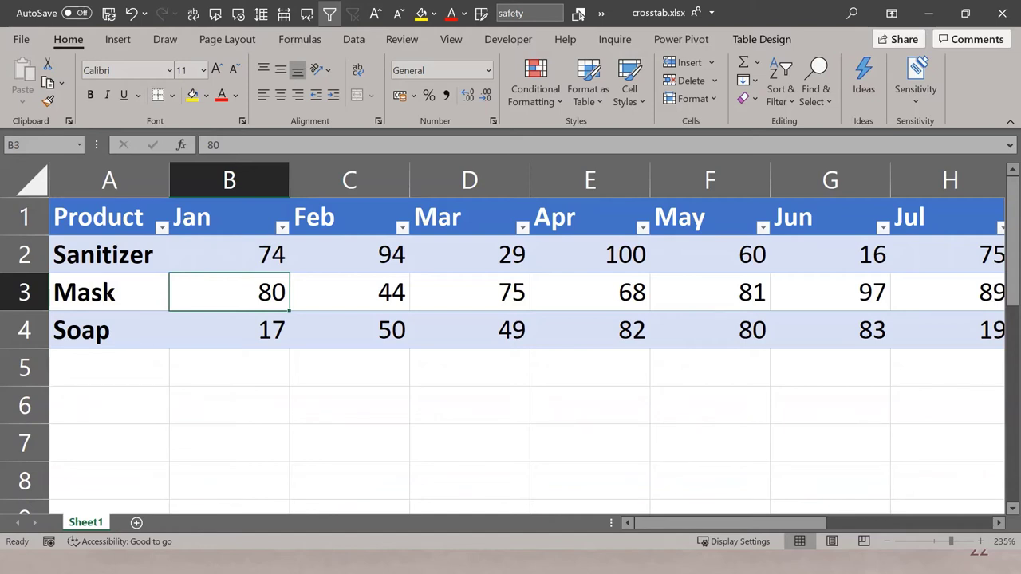
# Review the Get Data import sources for files, including From Workbook, and check the crosstab table's name.
pyautogui.click(359, 40)
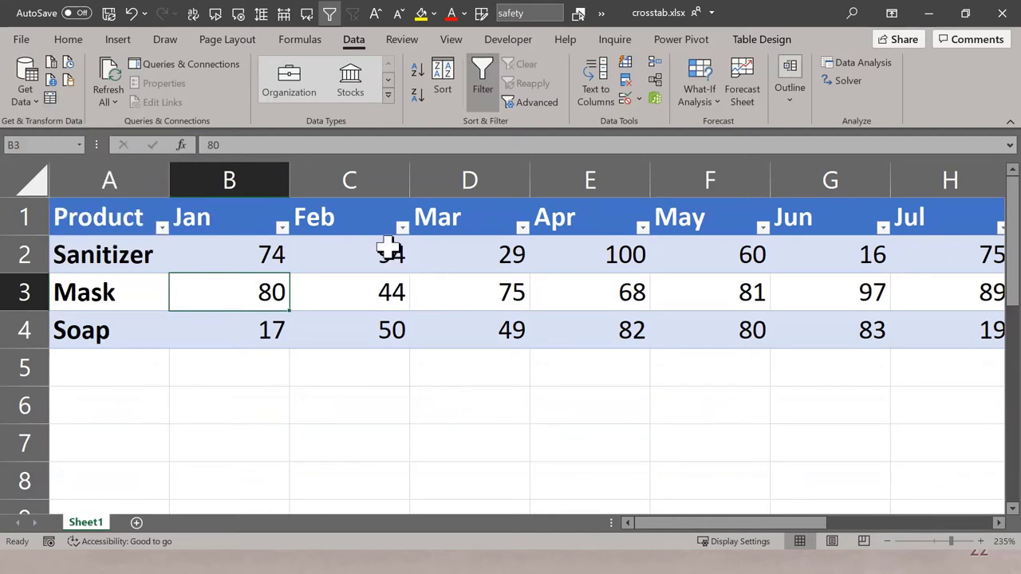
pyautogui.click(31, 96)
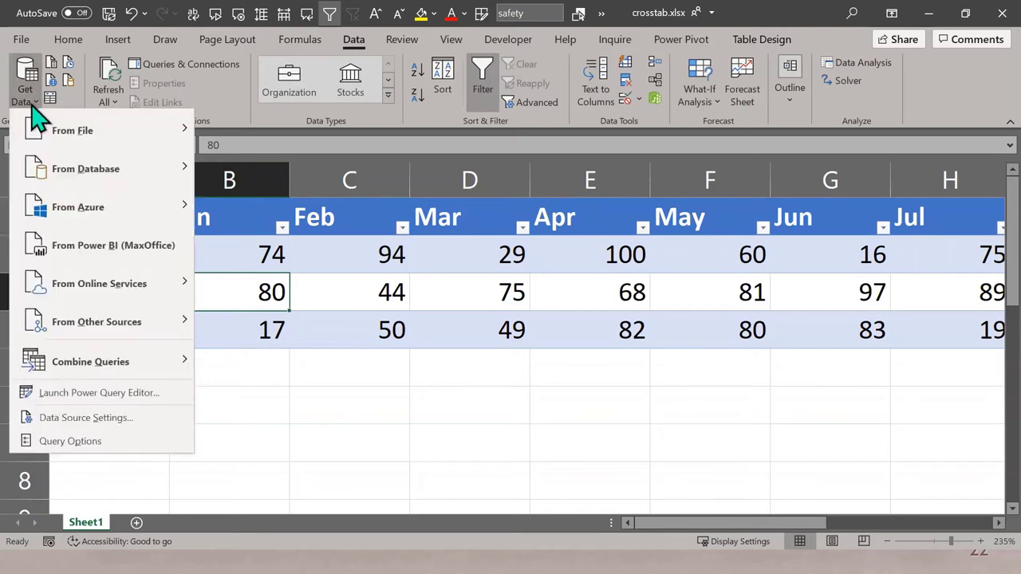
pyautogui.moveTo(52, 144)
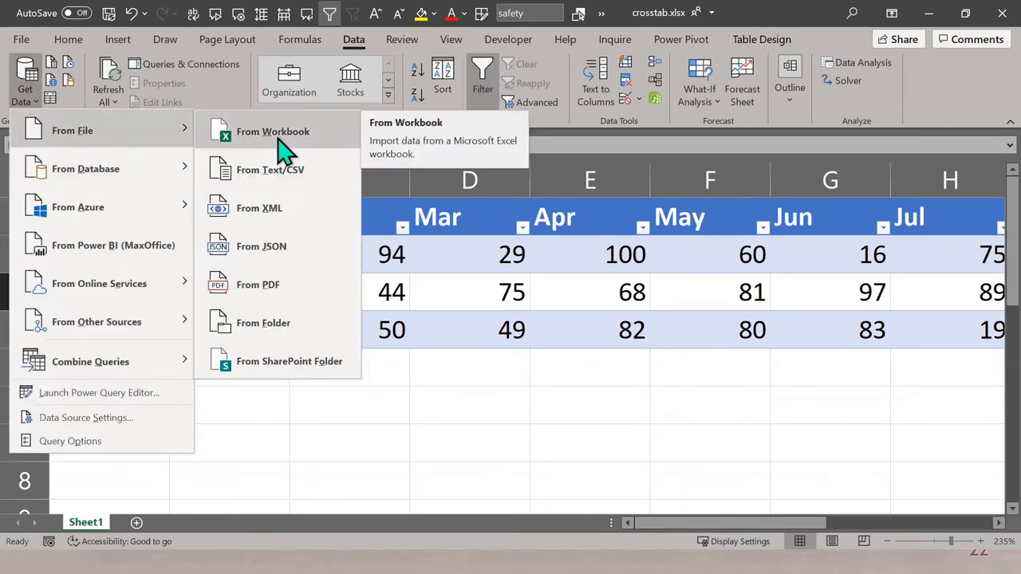
pyautogui.click(469, 267)
pyautogui.click(467, 258)
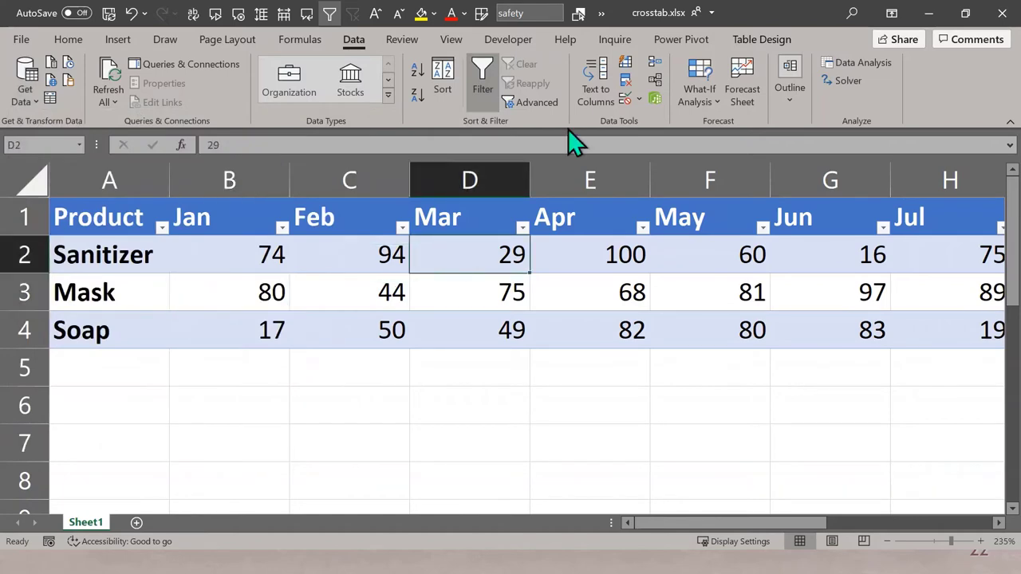
pyautogui.click(758, 39)
pyautogui.click(27, 83)
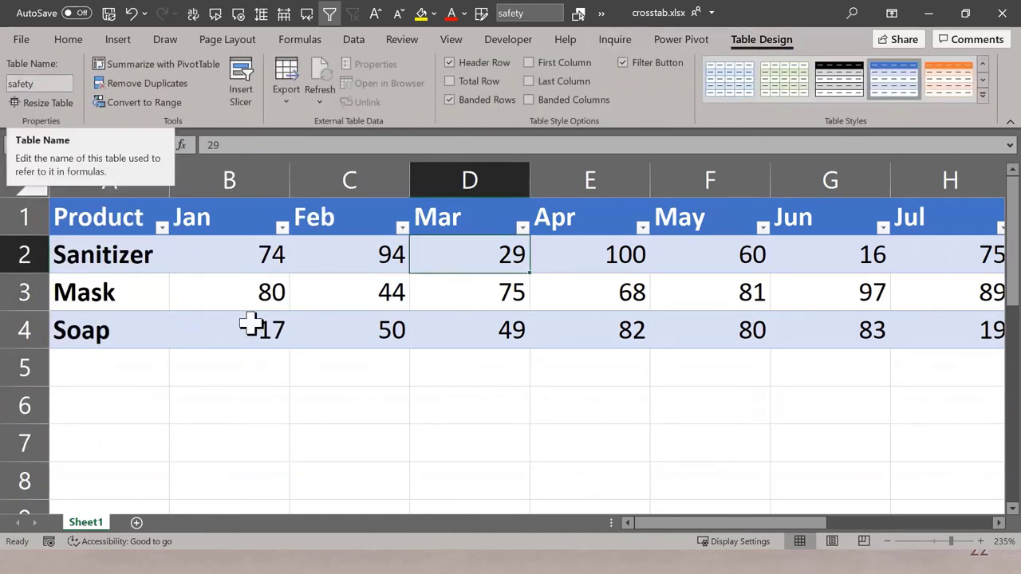
# Create a new blank workbook.
pyautogui.click(261, 393)
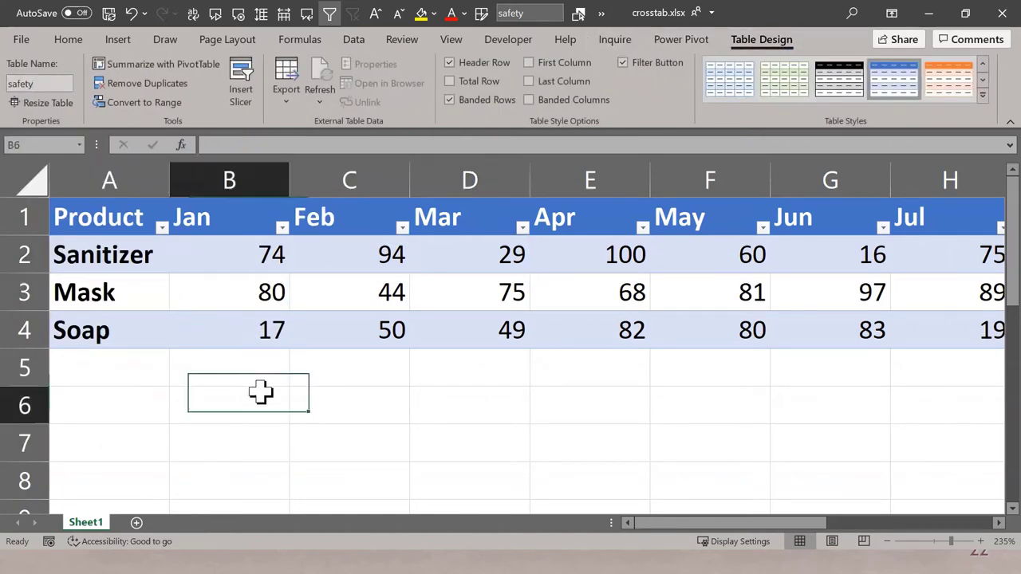
pyautogui.click(231, 323)
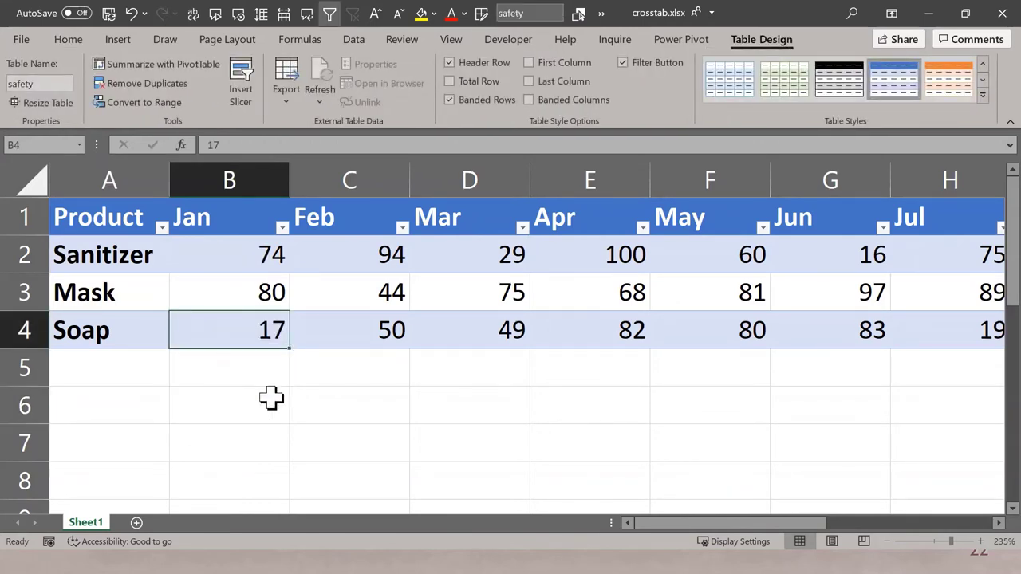
pyautogui.hotkey('ctrl', 'n')
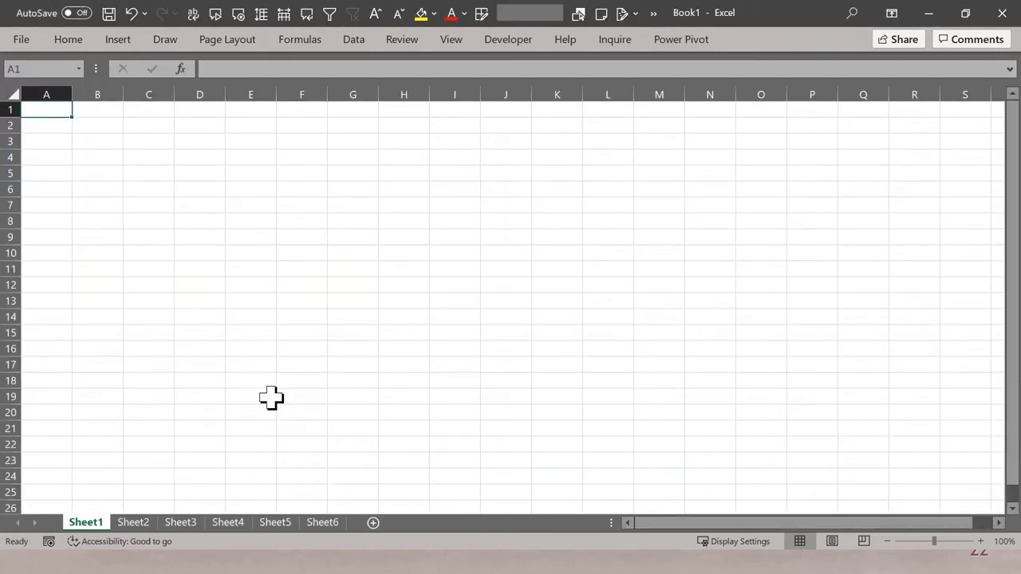
# Switch to the crosstab.xlsx workbook and close it, saving its changes.
pyautogui.hotkey('alt', 'w')
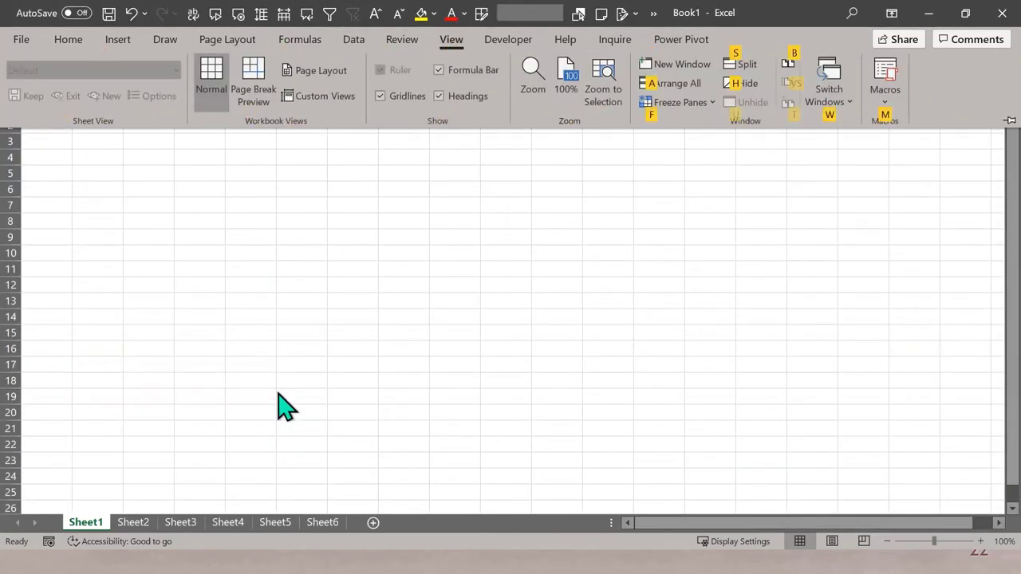
pyautogui.press('w')
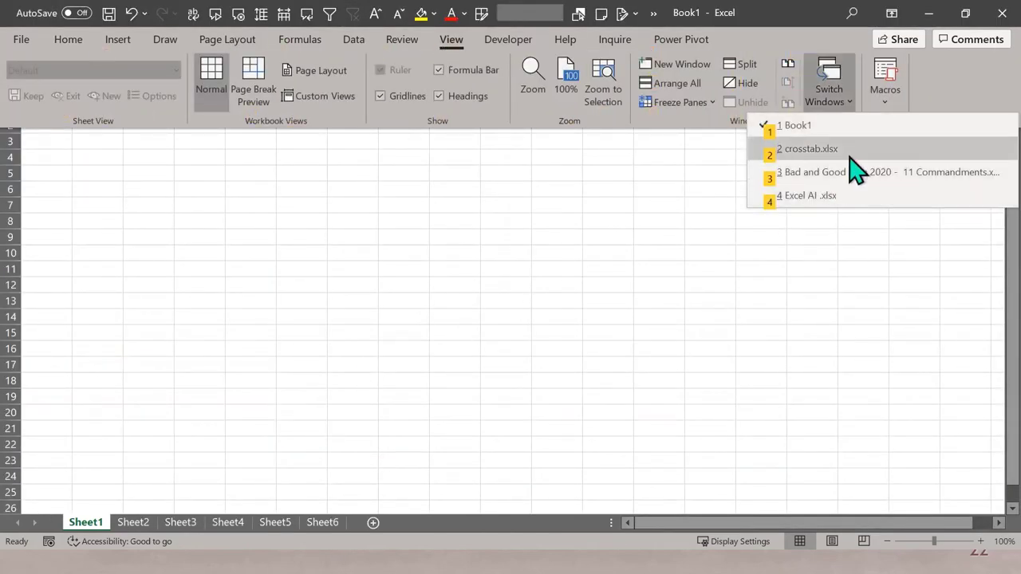
pyautogui.press('2')
pyautogui.hotkey('alt', 'f')
pyautogui.press('c')
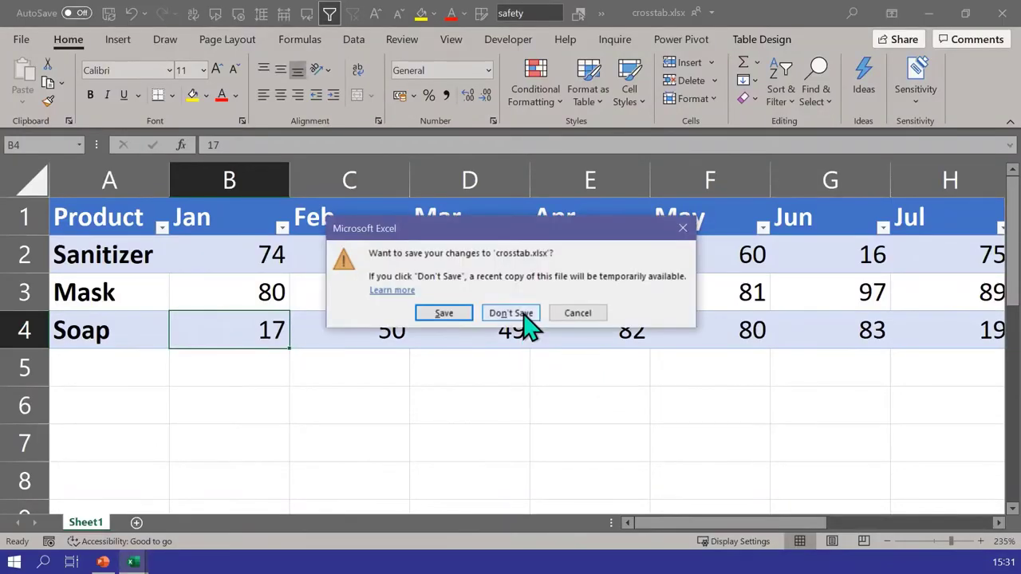
pyautogui.click(456, 315)
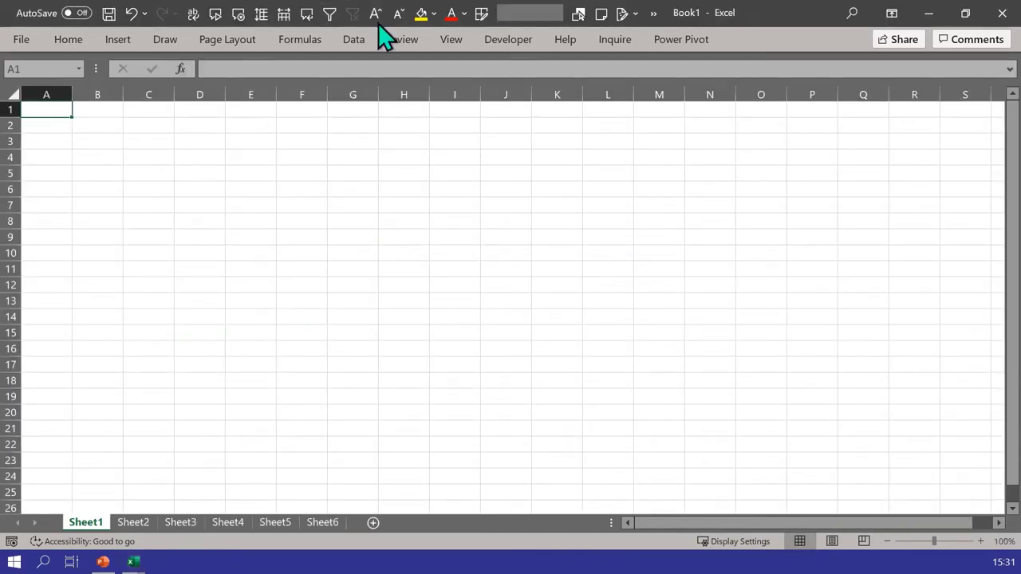
# Start a Get Data import from a workbook into Book1, choosing crosstab.xlsx from the xlpbisamples folder.
pyautogui.click(357, 42)
pyautogui.click(25, 88)
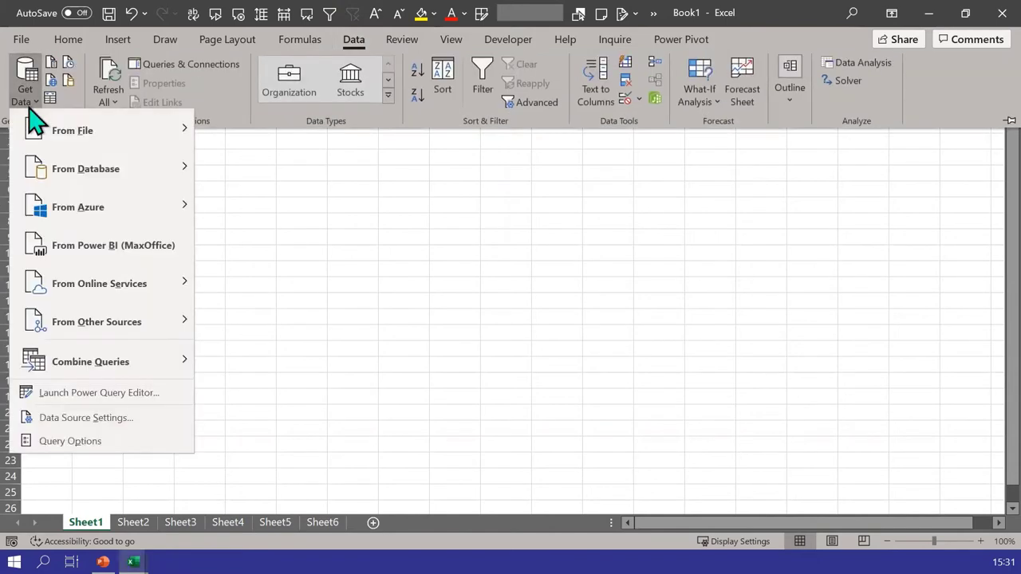
pyautogui.moveTo(172, 147)
pyautogui.click(240, 134)
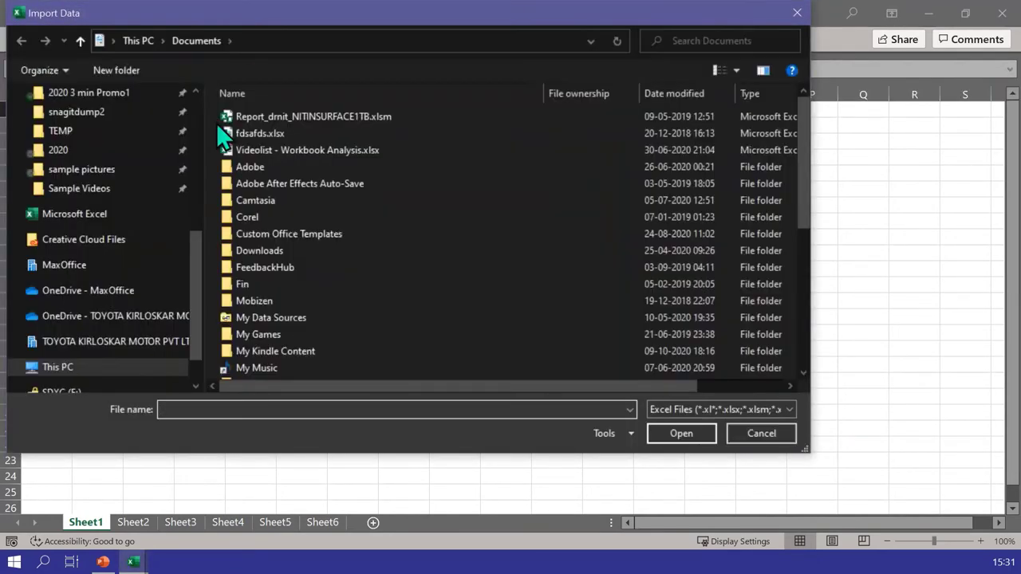
pyautogui.scroll(1, 123, 139)
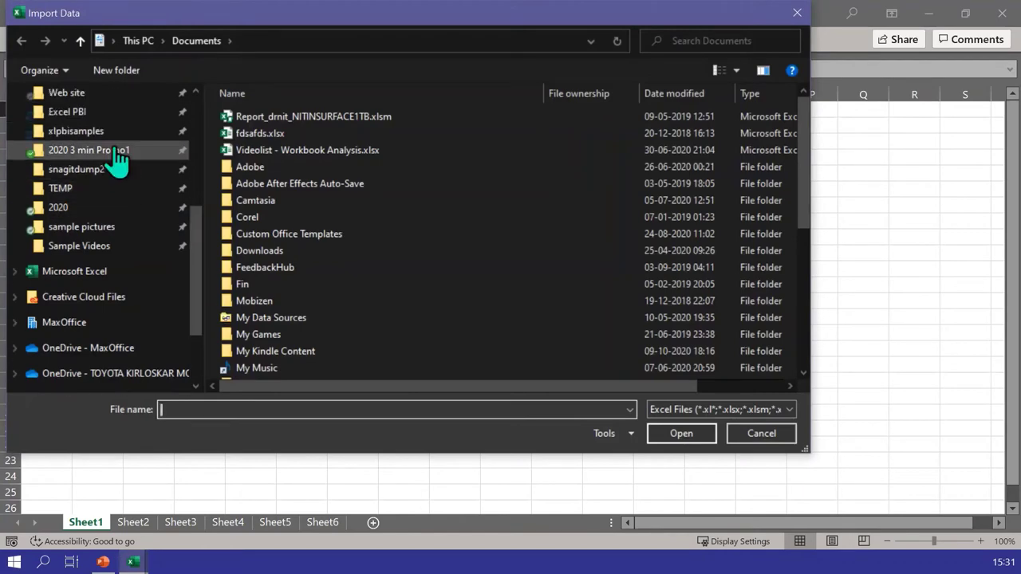
pyautogui.click(112, 132)
pyautogui.doubleClick(288, 149)
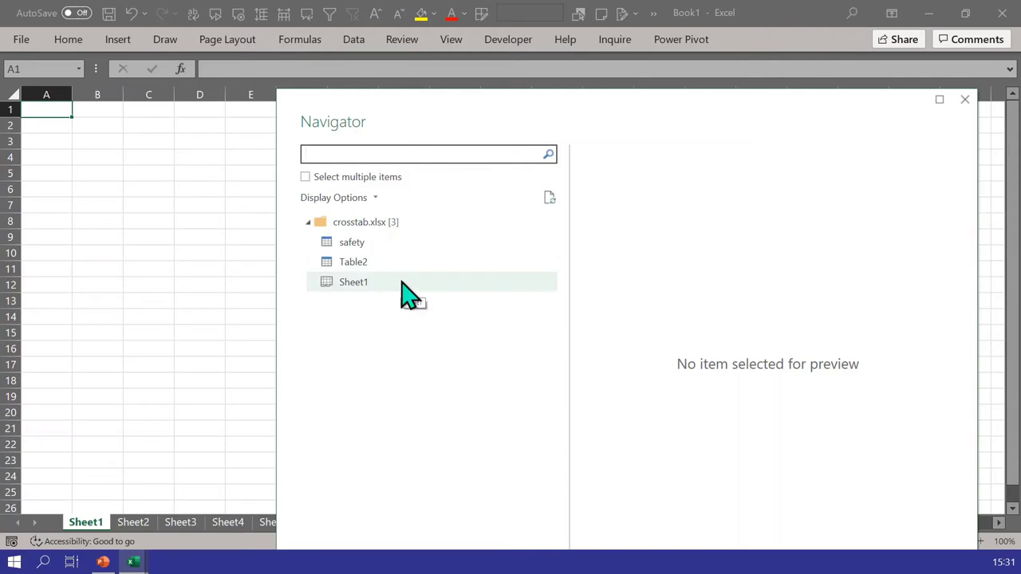
# Preview Sheet1 of crosstab.xlsx in the Navigator and select the safety table for import.
pyautogui.moveTo(439, 114); pyautogui.dragTo(375, 54)
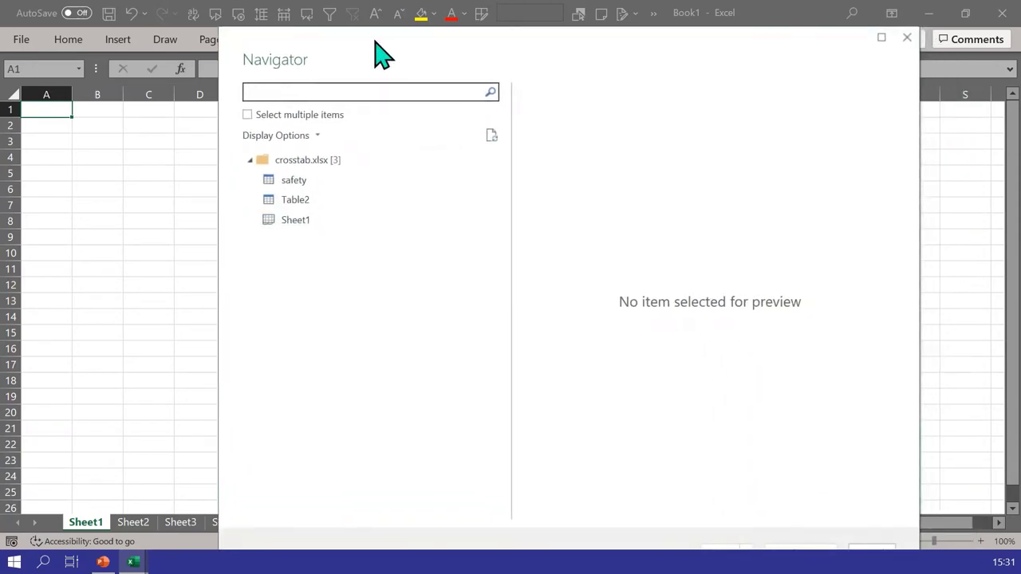
pyautogui.click(301, 223)
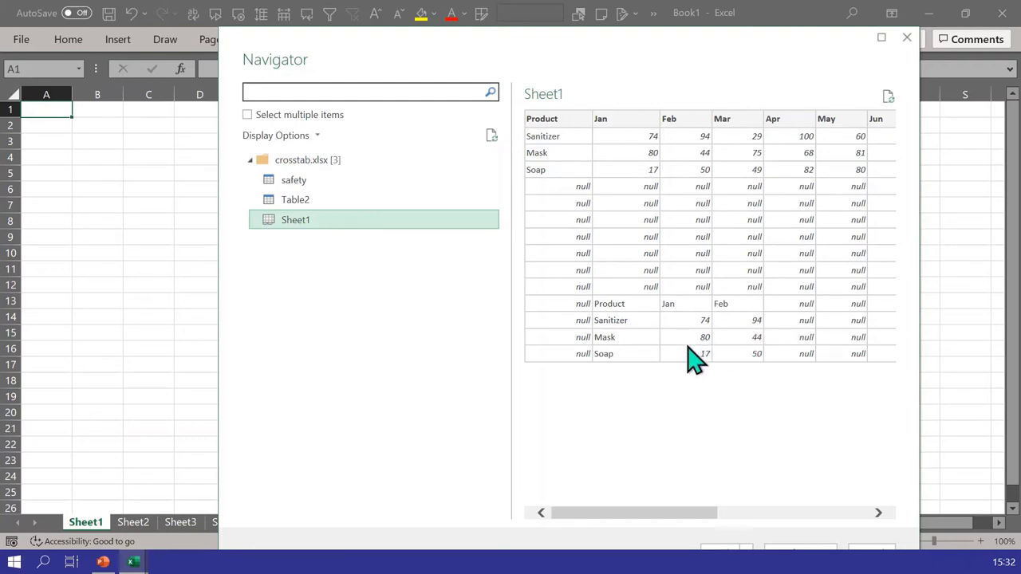
pyautogui.click(308, 189)
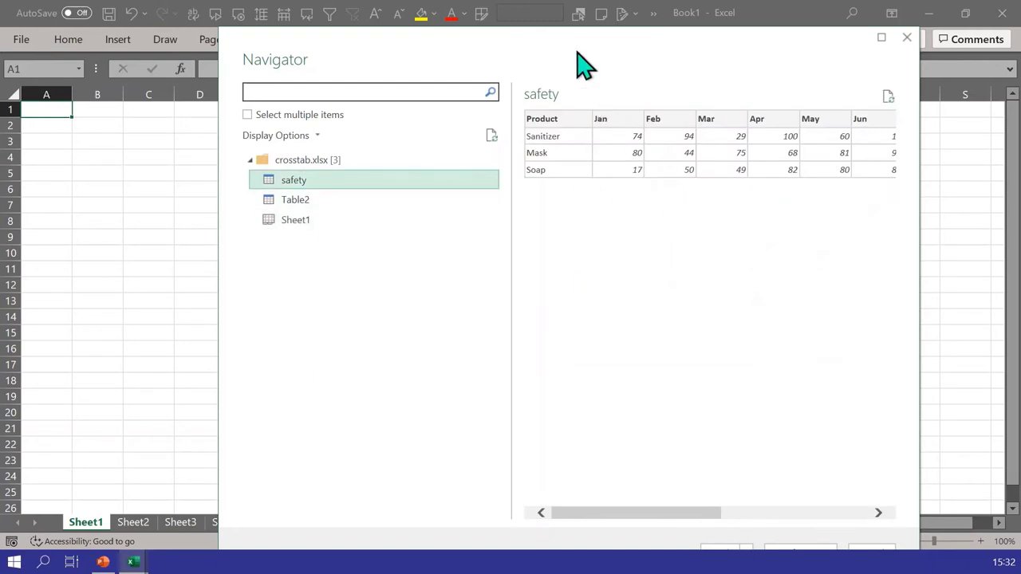
# Resize and reposition the Navigator until its load options are reachable, and open the safety table for transforming in Power Query.
pyautogui.moveTo(574, 27); pyautogui.dragTo(566, 127)
pyautogui.moveTo(567, 168); pyautogui.dragTo(549, 43)
pyautogui.moveTo(541, 2); pyautogui.dragTo(530, 137)
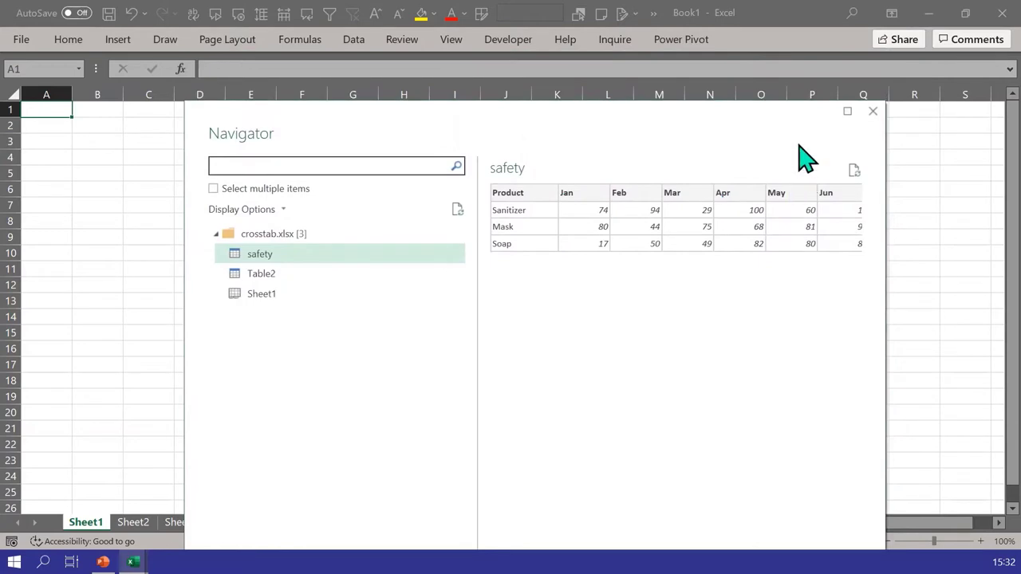
pyautogui.moveTo(885, 102); pyautogui.dragTo(666, 317)
pyautogui.moveTo(530, 329); pyautogui.dragTo(513, 0)
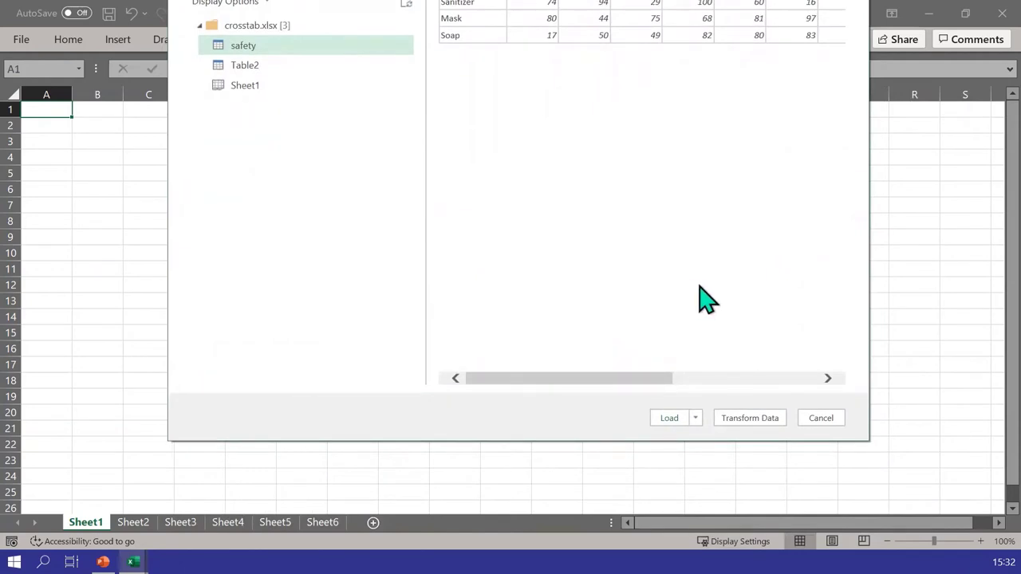
pyautogui.moveTo(688, 438); pyautogui.dragTo(696, 312)
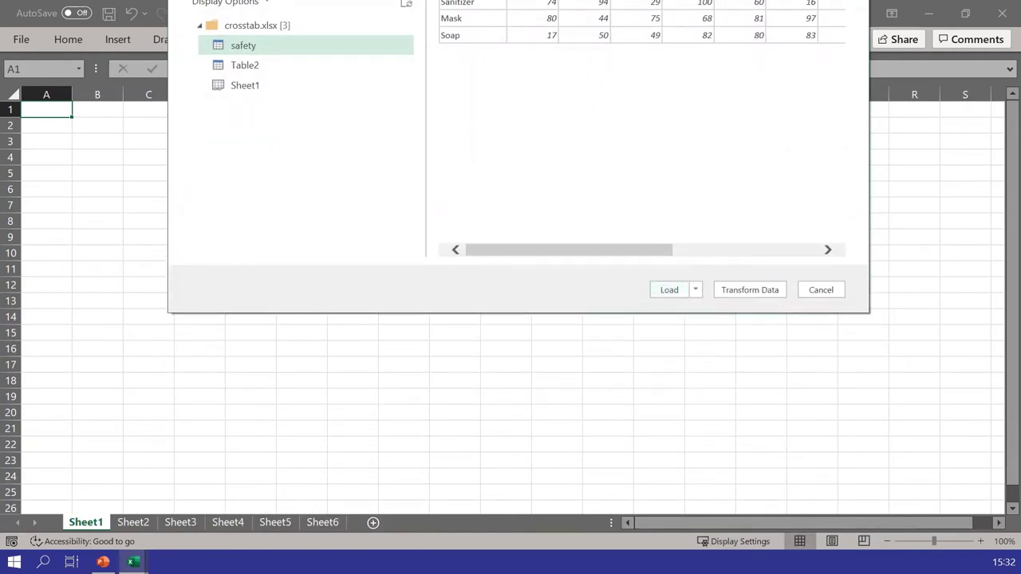
pyautogui.doubleClick(582, 1)
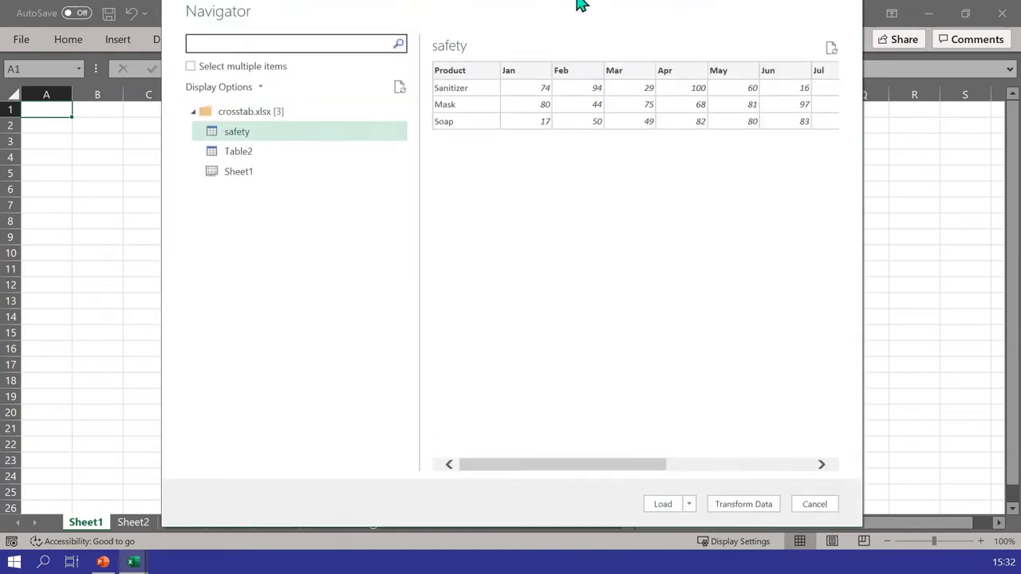
pyautogui.click(739, 506)
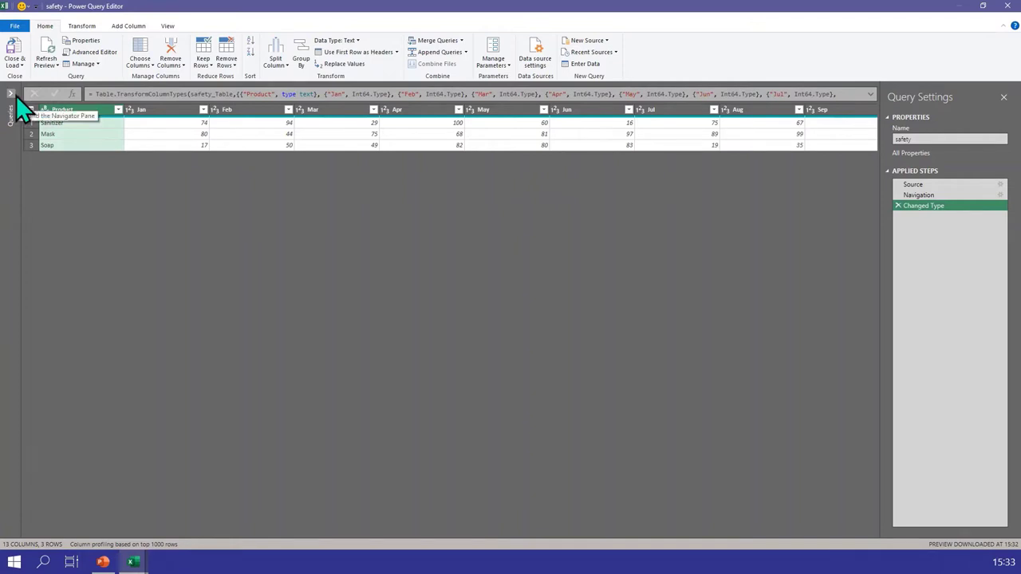
# Show the query's data preview in a monospaced font and unpivot all columns other than Product.
pyautogui.click(168, 26)
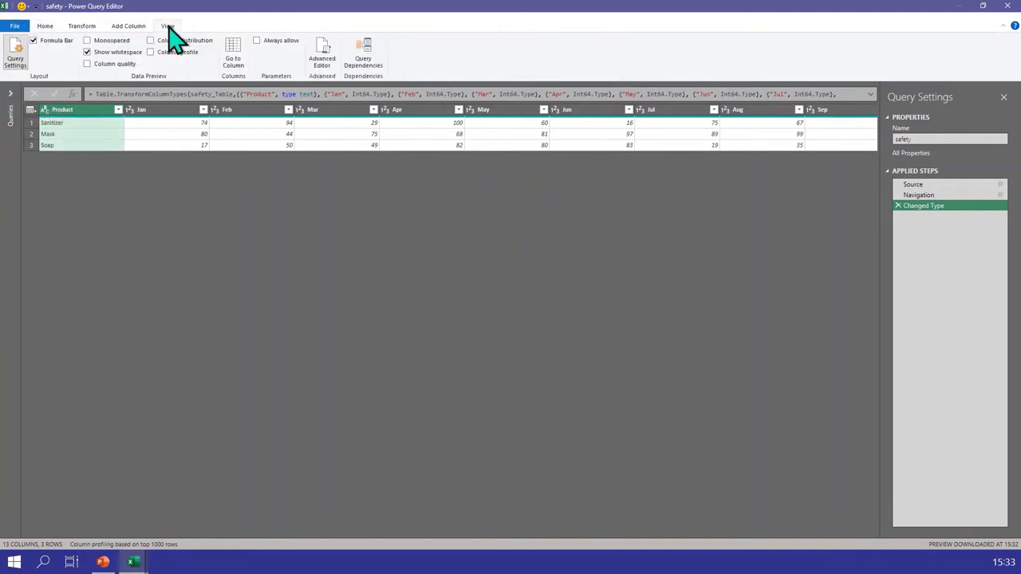
pyautogui.click(115, 41)
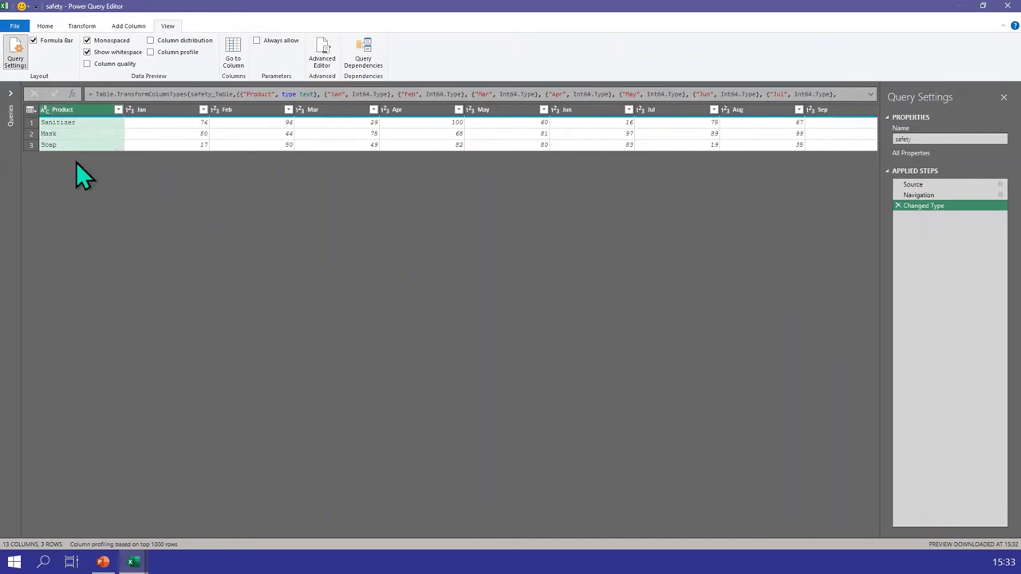
pyautogui.moveTo(87, 118)
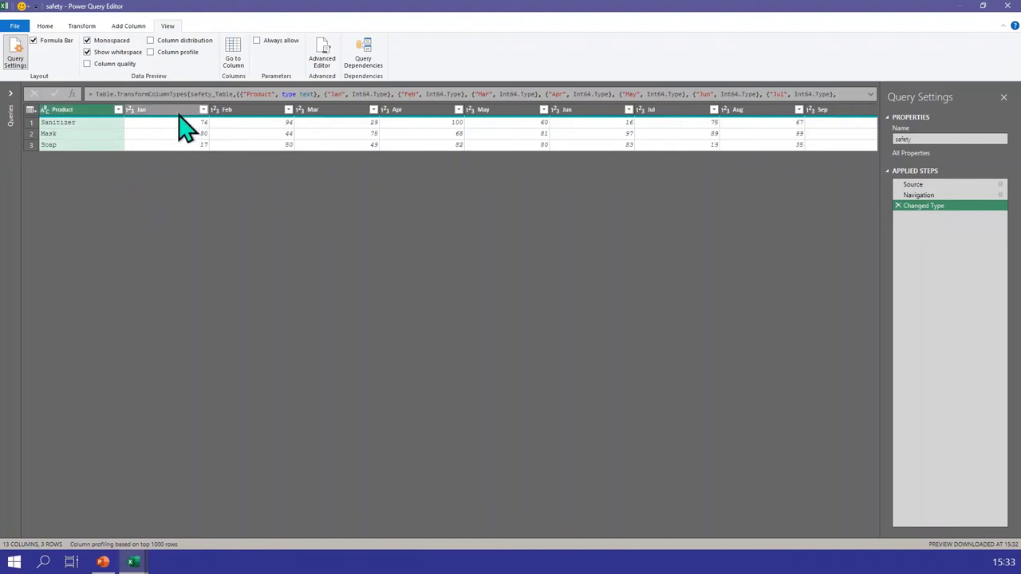
pyautogui.click(92, 112)
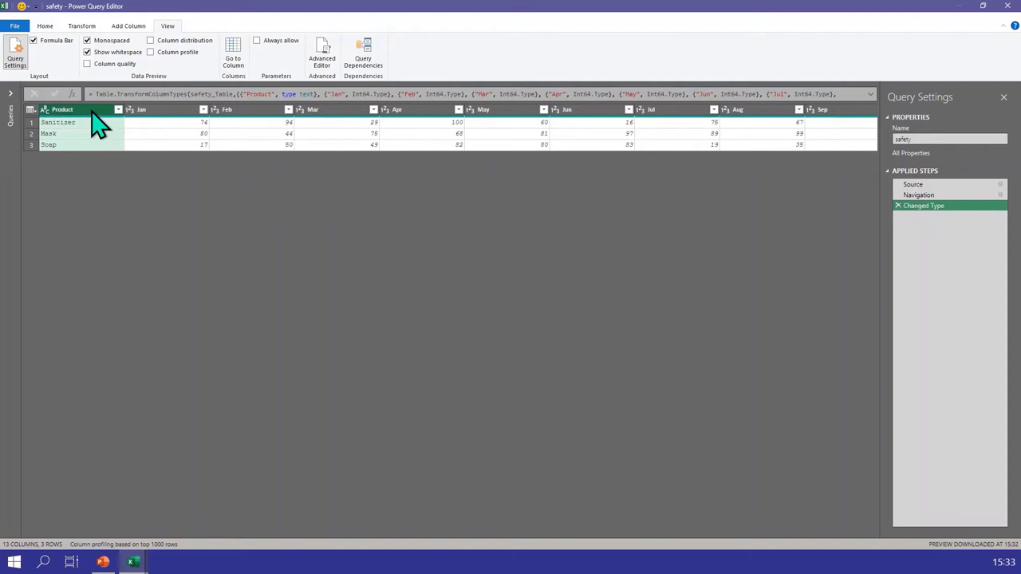
pyautogui.rightClick(91, 114)
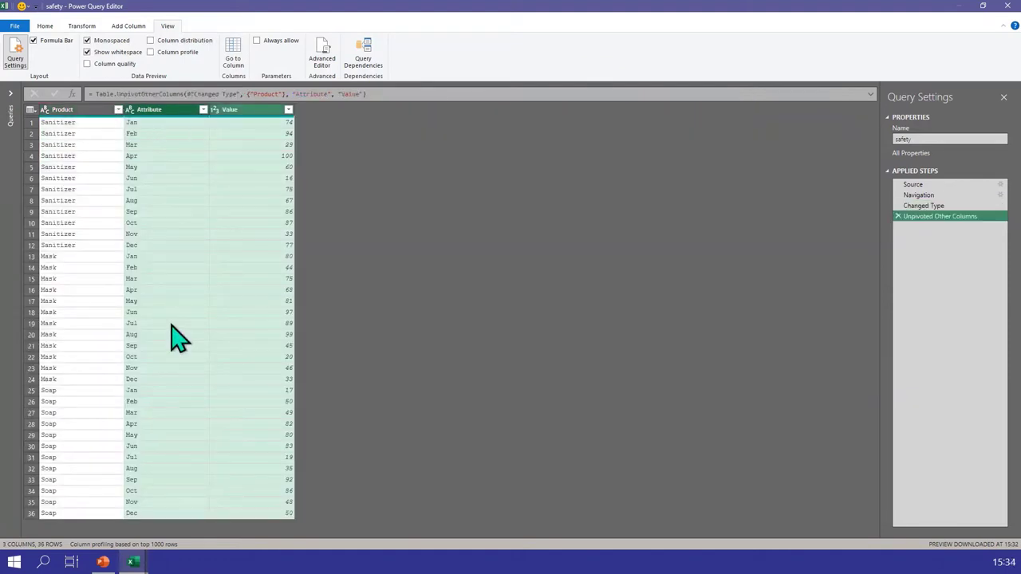
# Rename the Attribute column as Month and the Value column as Qty.
pyautogui.click(169, 113)
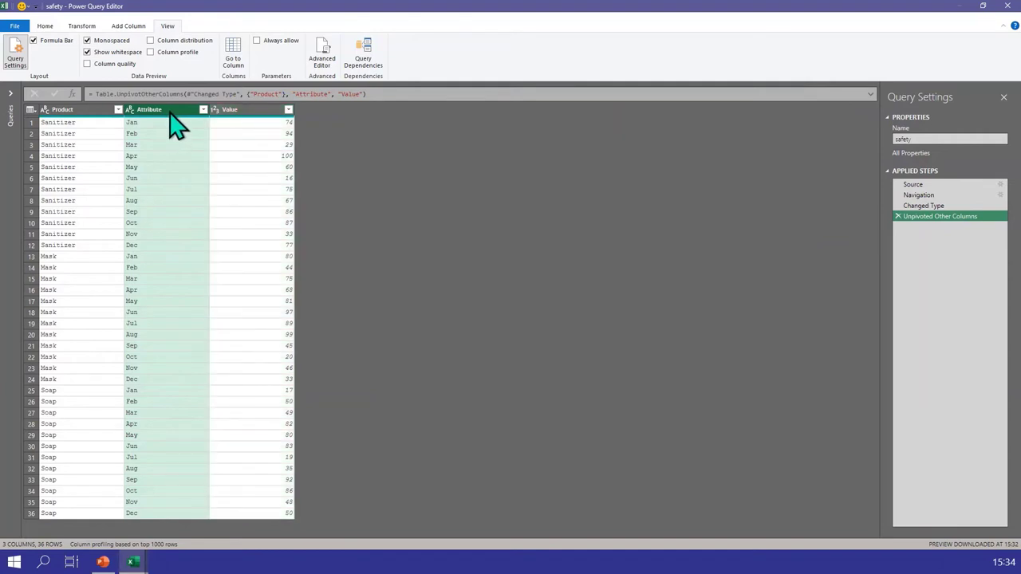
pyautogui.doubleClick(169, 113)
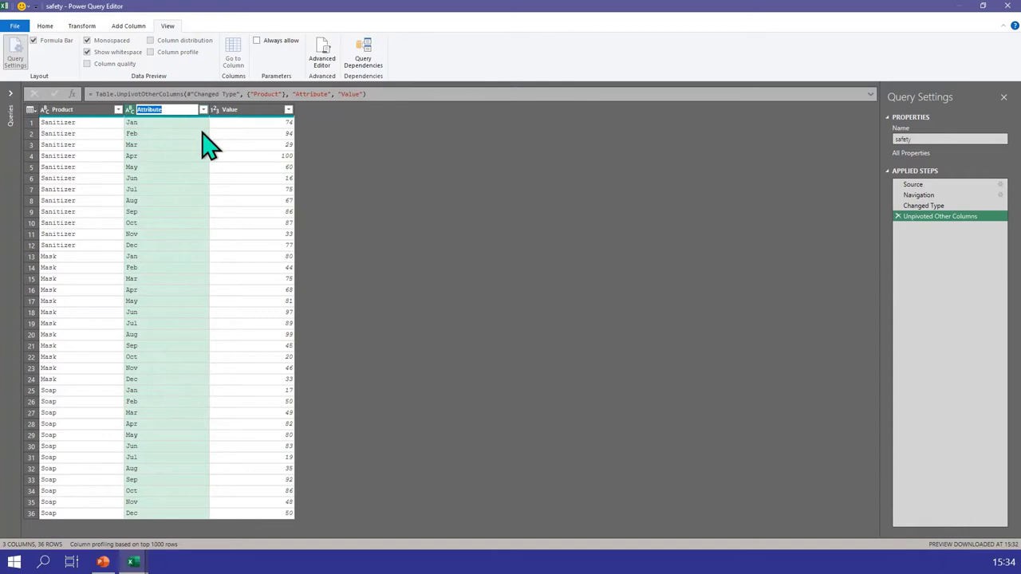
pyautogui.write('Month')
pyautogui.press('Return')
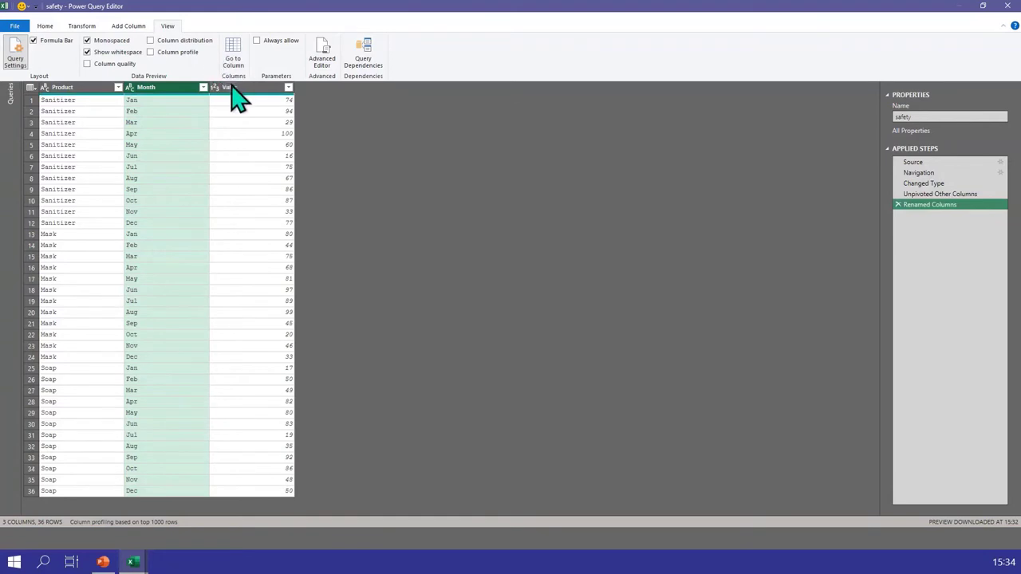
pyautogui.doubleClick(231, 87)
pyautogui.press('BackSpace')
pyautogui.write('Qty')
pyautogui.press('Return')
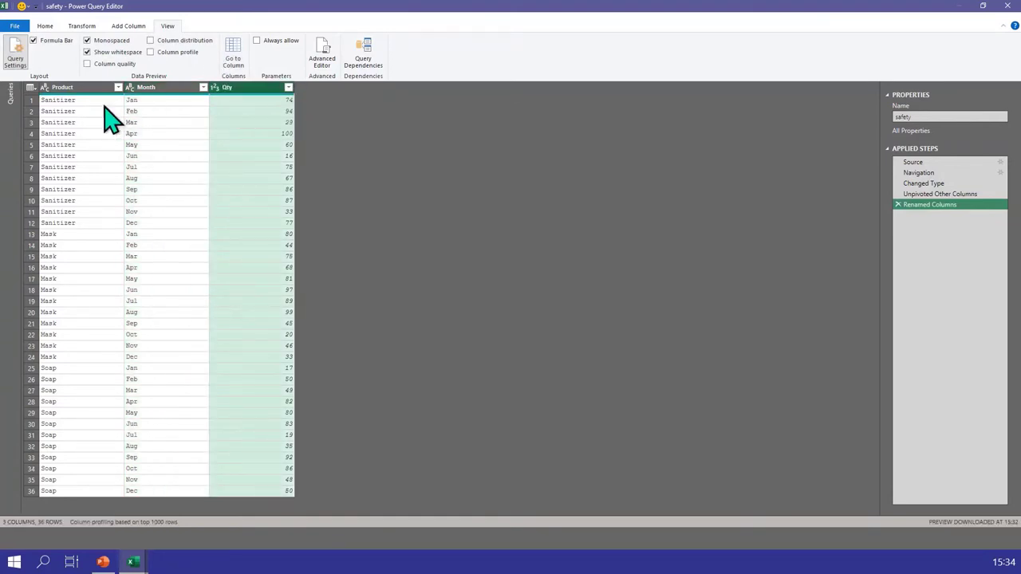
# Close the query editor and load the safety query as a table on a new worksheet, without adding it to the Data Model.
pyautogui.click(44, 27)
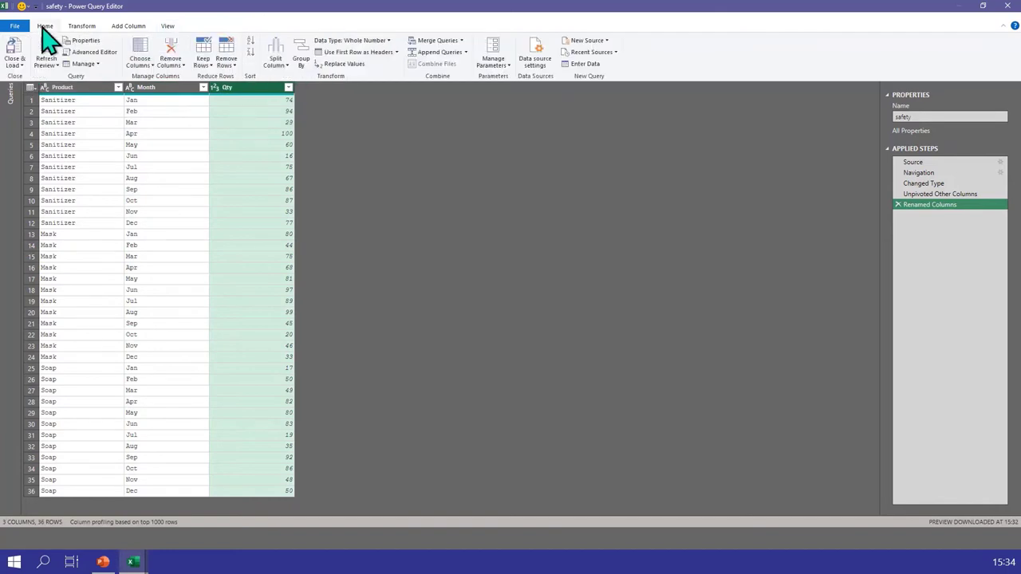
pyautogui.click(13, 64)
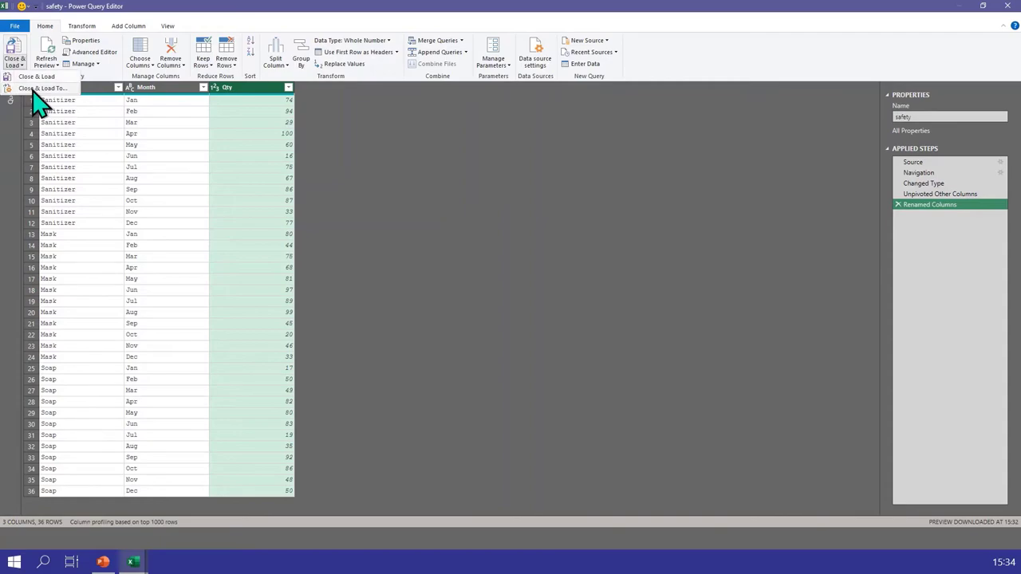
pyautogui.click(34, 90)
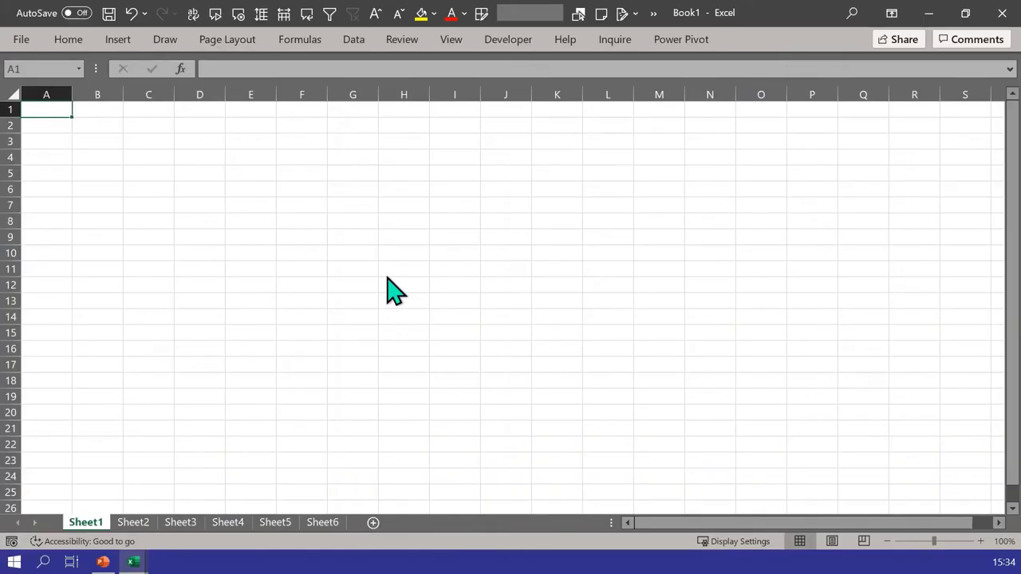
pyautogui.moveTo(149, 303); pyautogui.dragTo(453, 160)
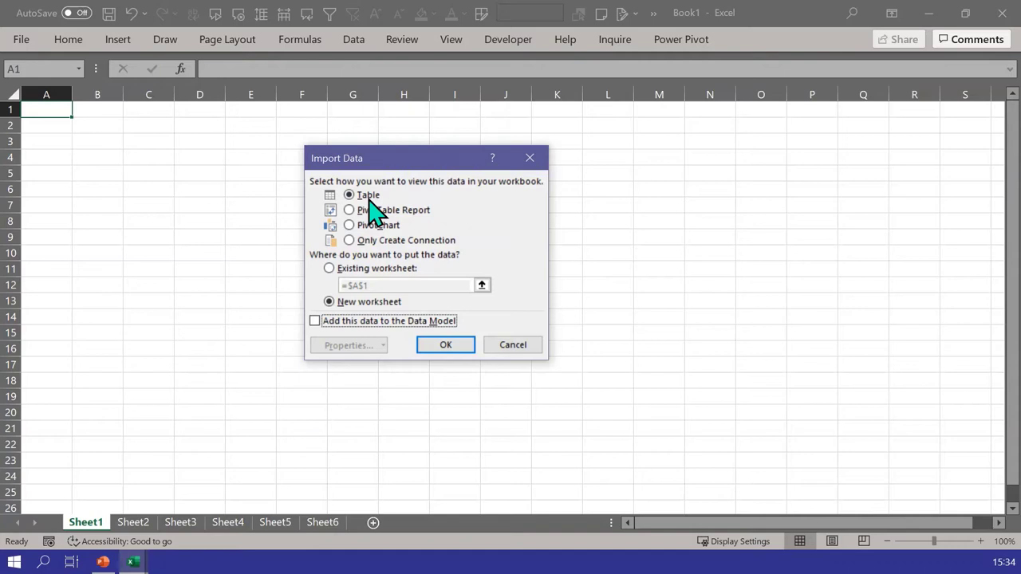
pyautogui.click(372, 242)
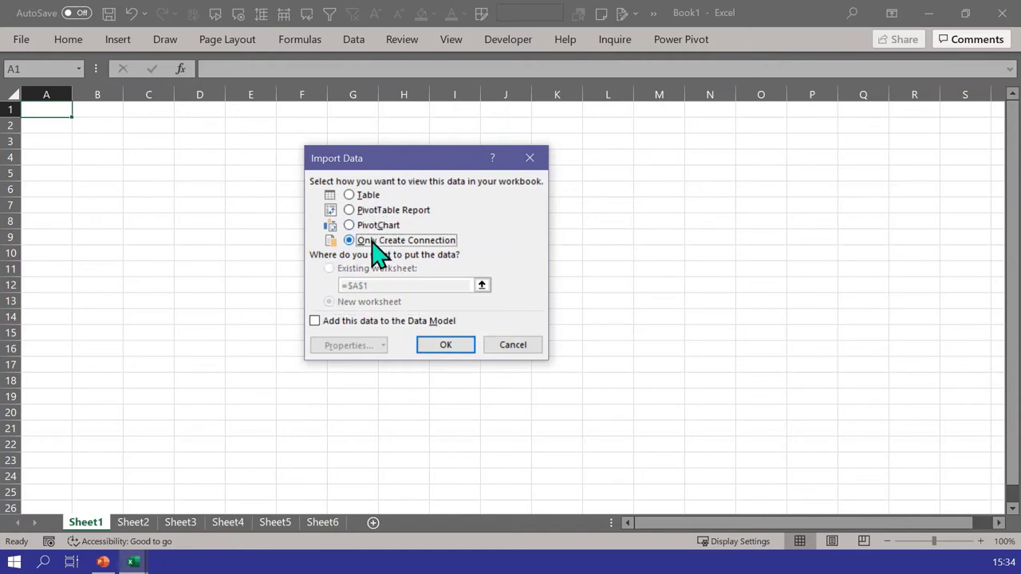
pyautogui.click(374, 322)
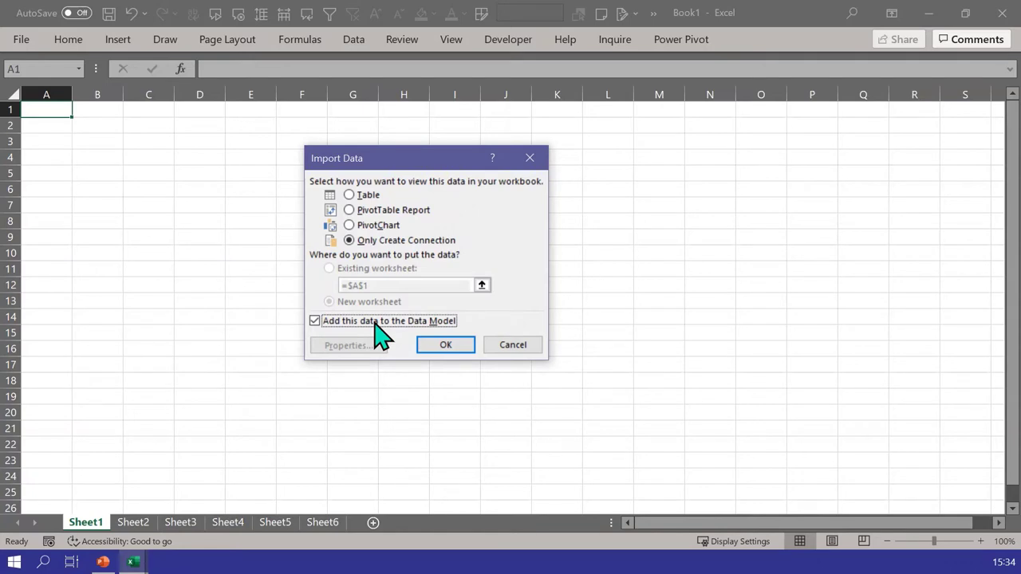
pyautogui.click(350, 197)
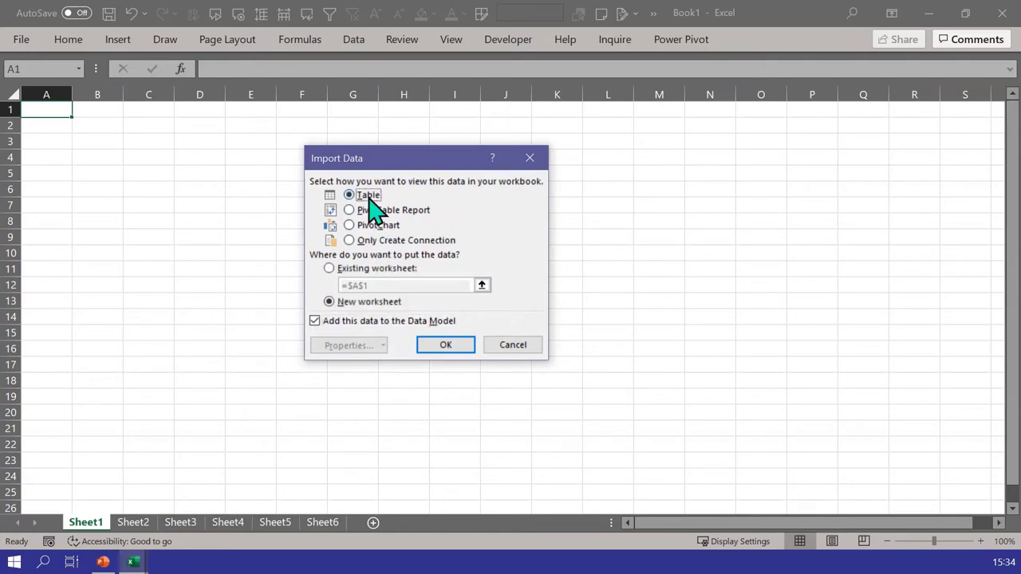
pyautogui.click(361, 320)
pyautogui.click(436, 347)
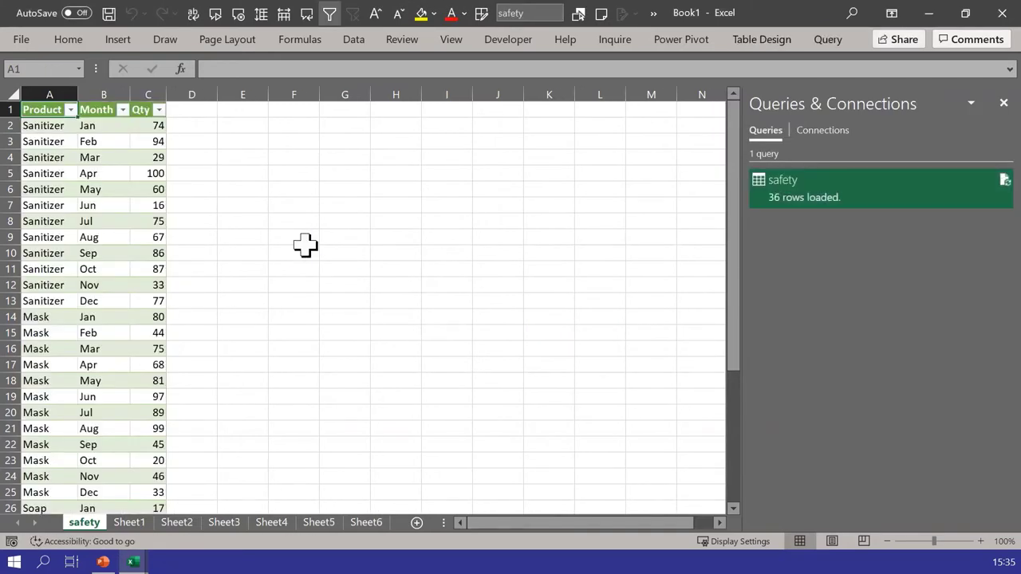
# Open the recently used crosstab.xlsx workbook that supplies the safety query.
pyautogui.click(57, 236)
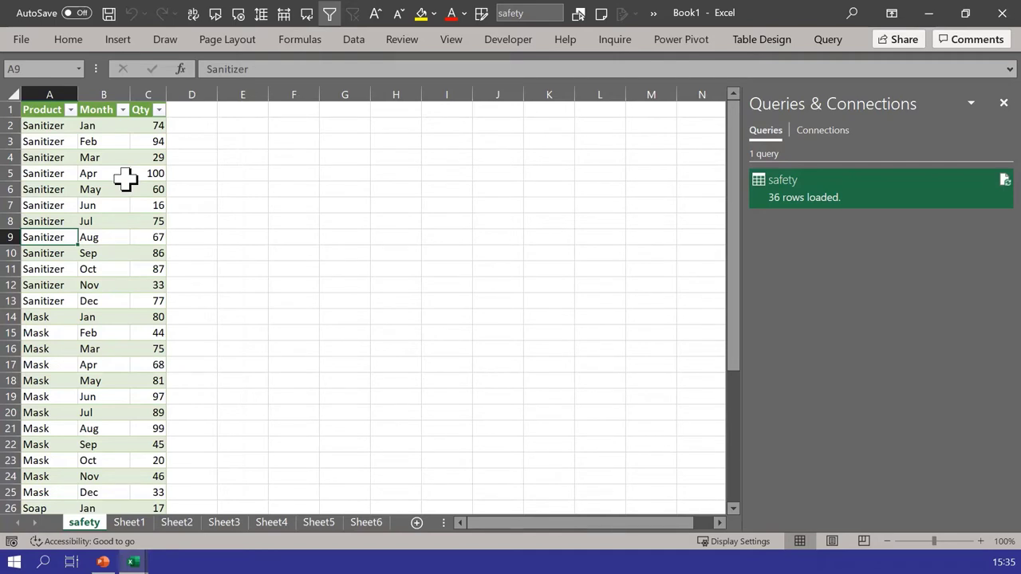
pyautogui.click(28, 41)
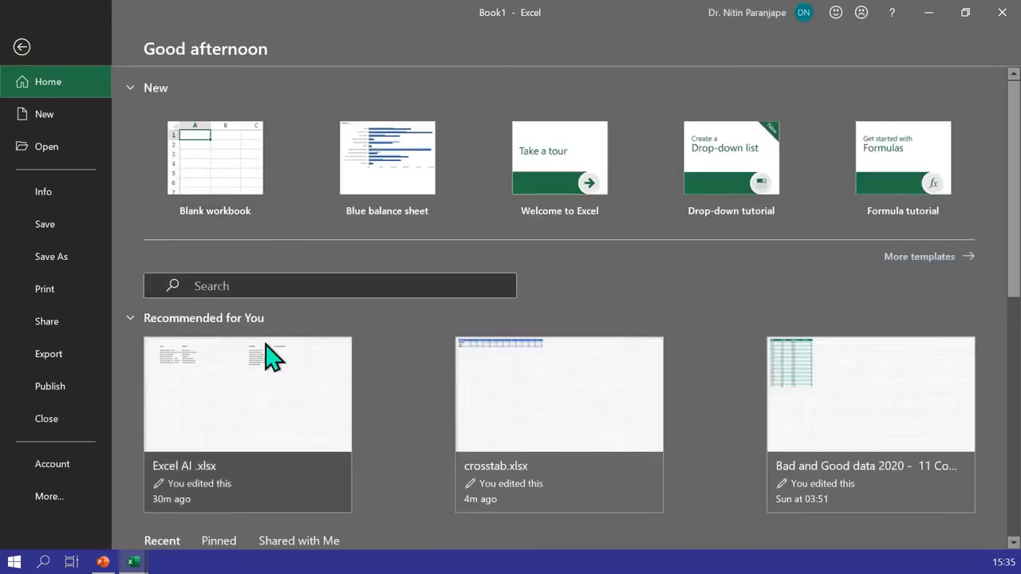
pyautogui.click(514, 443)
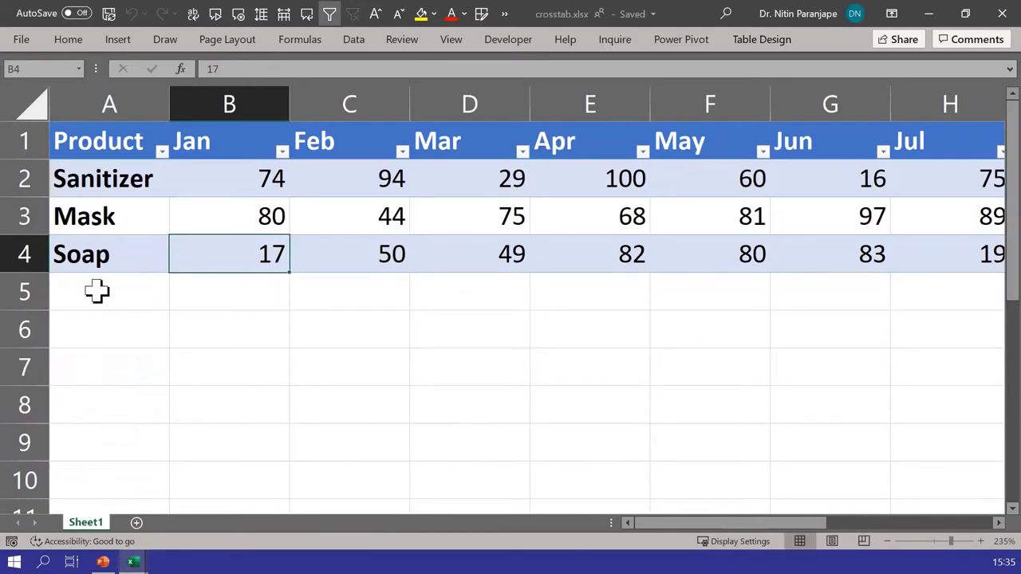
# Add a product named Demo to the table in the row below Soap.
pyautogui.click(97, 292)
pyautogui.write('C')
pyautogui.press('BackSpace')
pyautogui.write('Demo')
pyautogui.press('Tab')
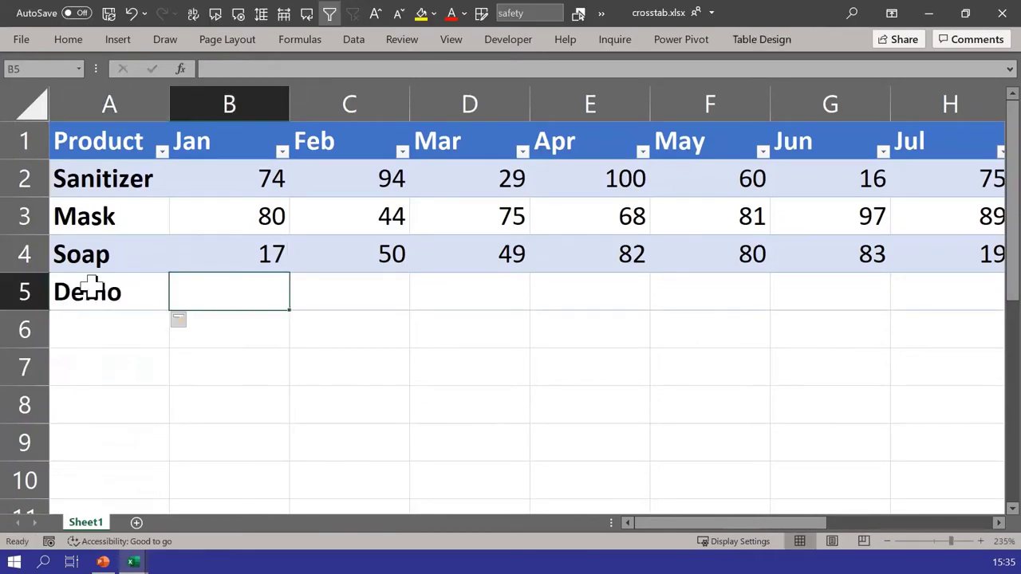
# Fill the Demo row with 10 for every month from Jan to Dec, and save the workbook before returning to Book1.
pyautogui.hotkey('ctrl', 'shift', 'Right')
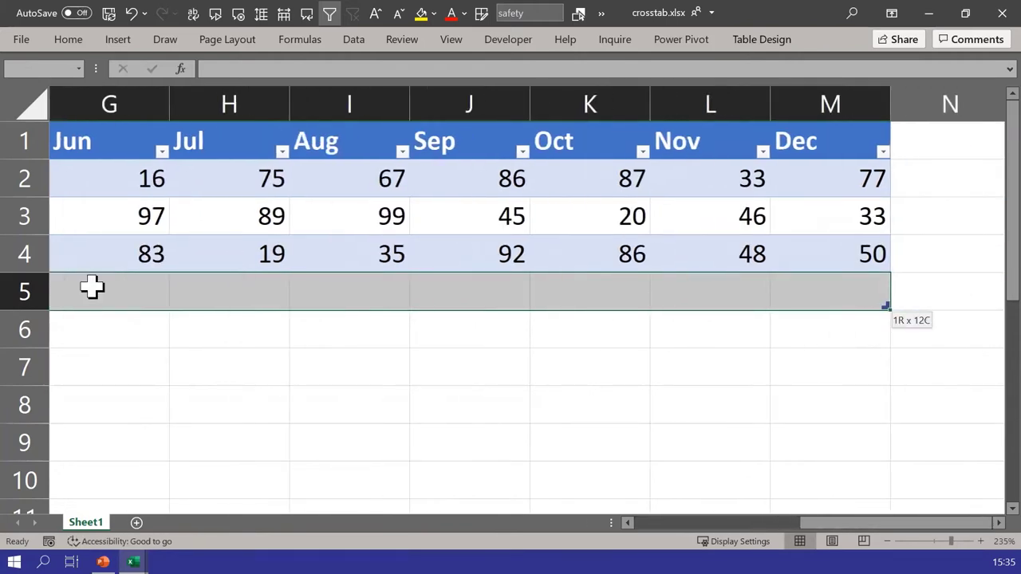
pyautogui.write('10')
pyautogui.hotkey('ctrl', 'Return')
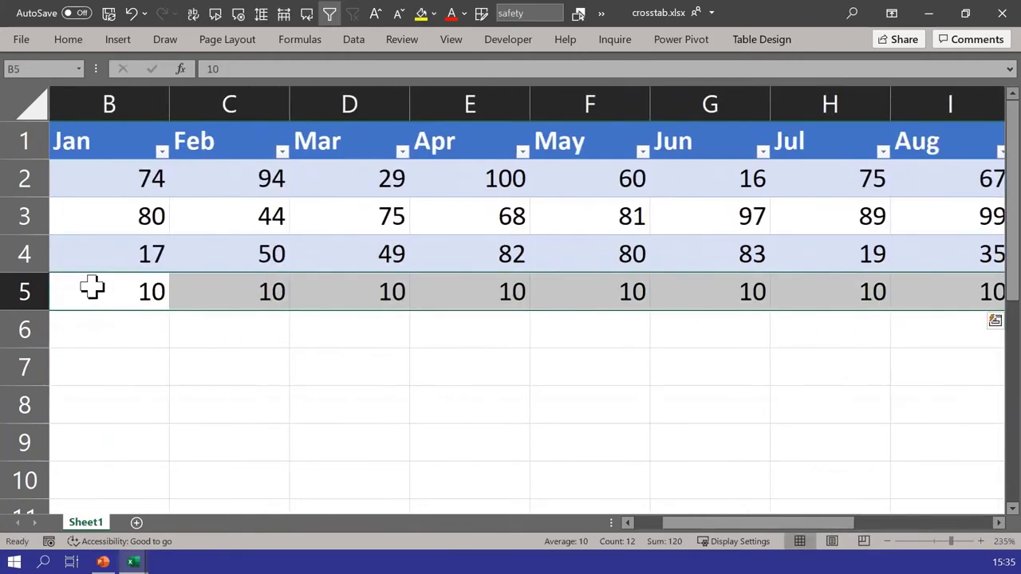
pyautogui.hotkey('ctrl', 's')
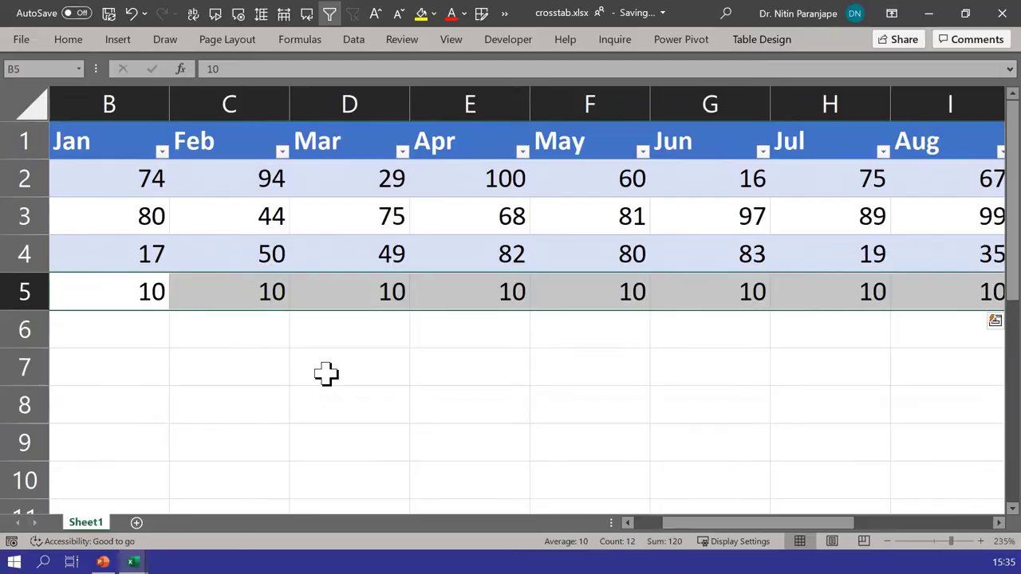
pyautogui.hotkey('alt', 'f')
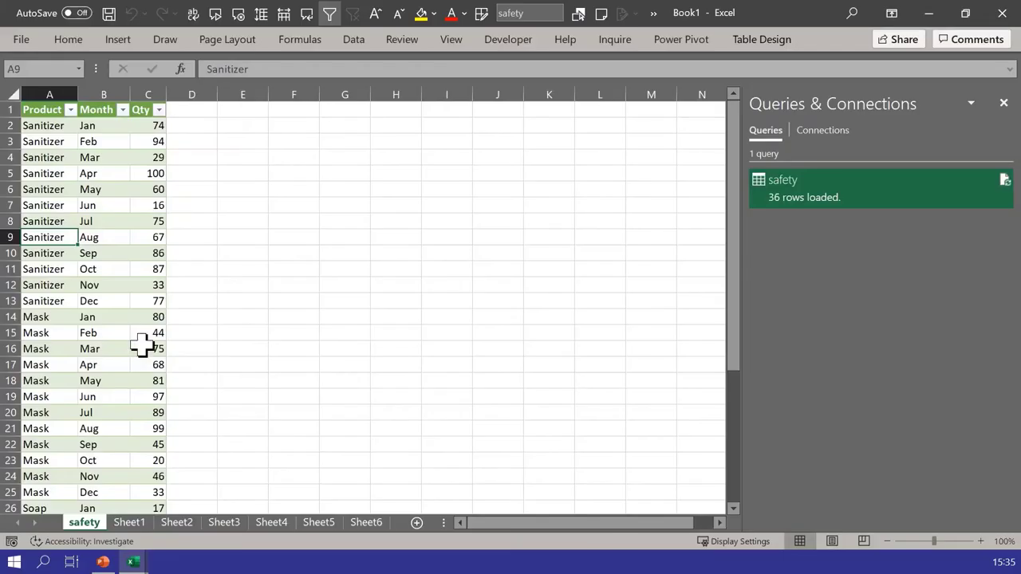
# Refresh the safety table in Book1 from its source workbook.
pyautogui.scroll(-3, 100, 337)
pyautogui.scroll(-5, 103, 337)
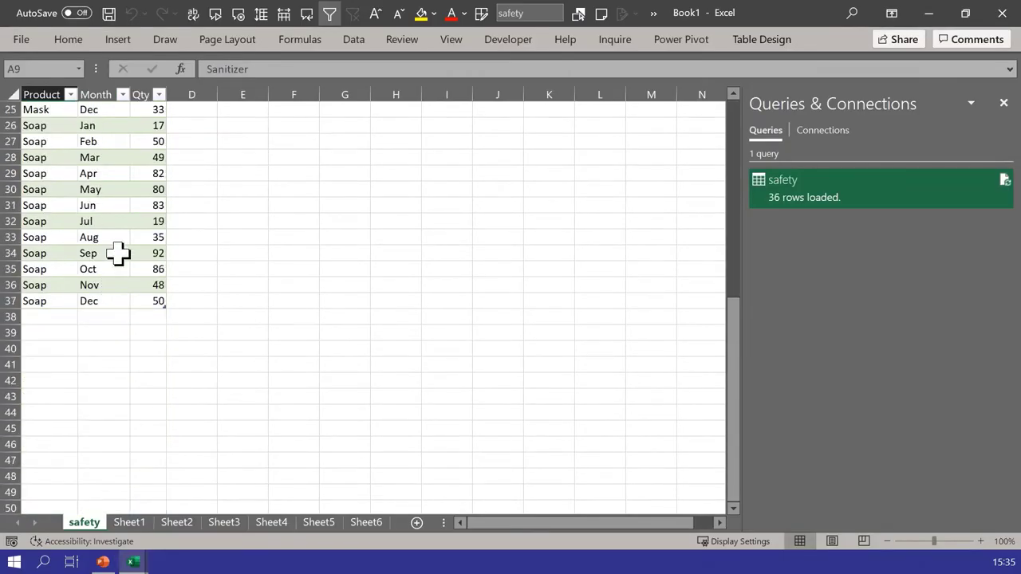
pyautogui.click(121, 221)
pyautogui.rightClick(128, 217)
pyautogui.click(199, 214)
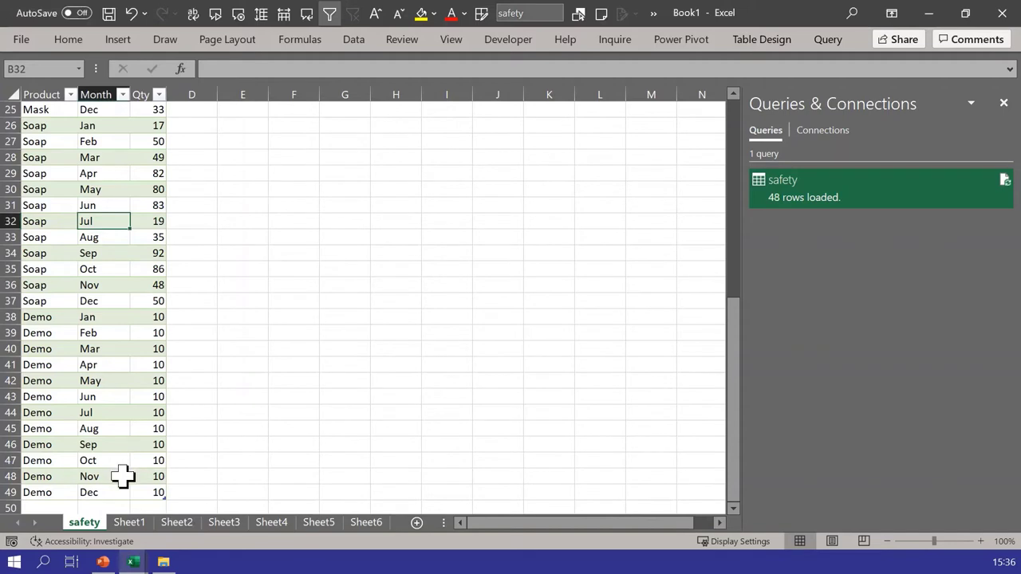
# Delete worksheets Sheet1 through Sheet6 and add a new blank worksheet.
pyautogui.click(129, 522)
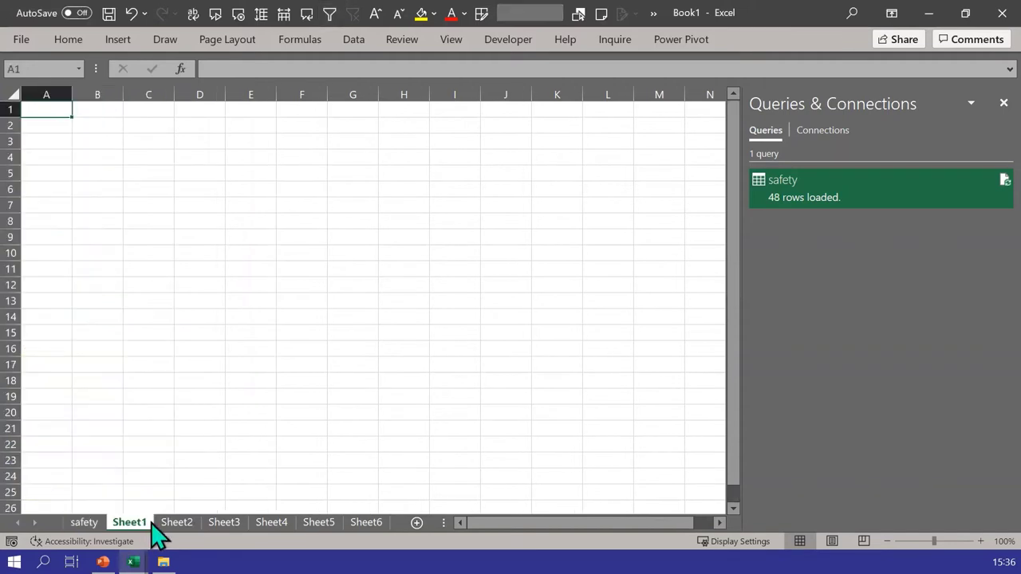
pyautogui.keyDown('shift'); pyautogui.click(354, 523); pyautogui.keyUp('shift')
pyautogui.rightClick(353, 526)
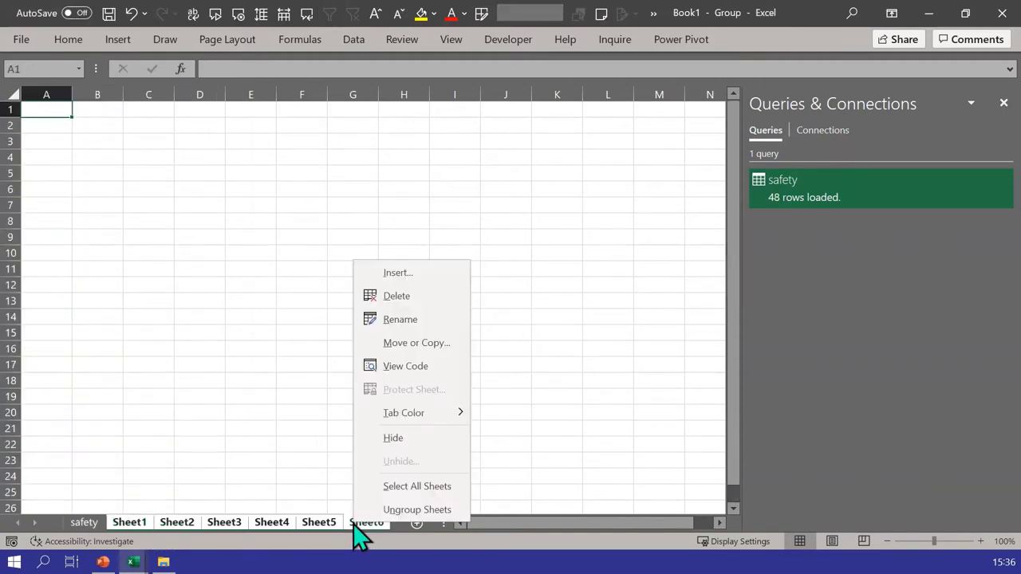
pyautogui.click(347, 509)
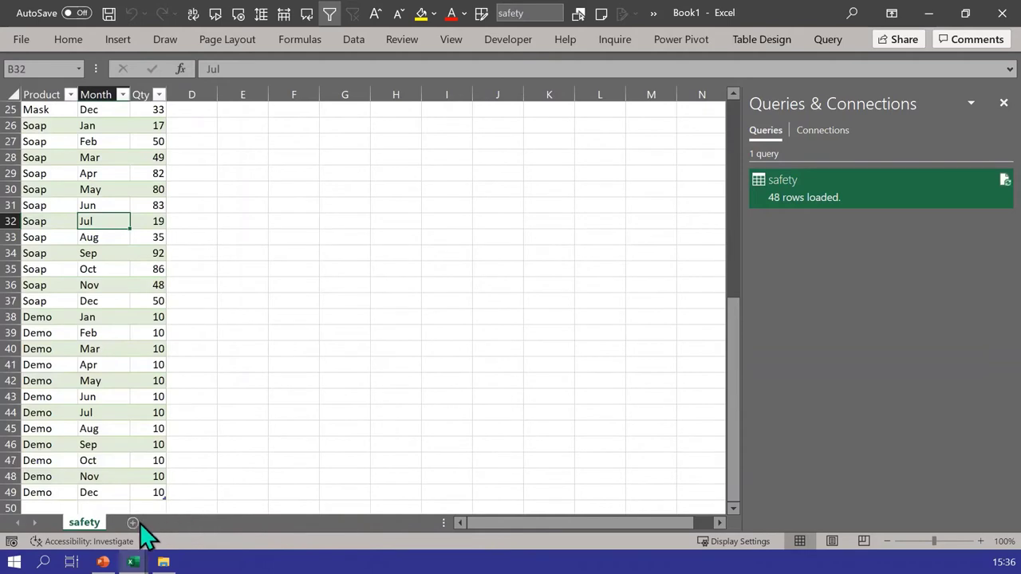
pyautogui.click(134, 522)
pyautogui.click(200, 192)
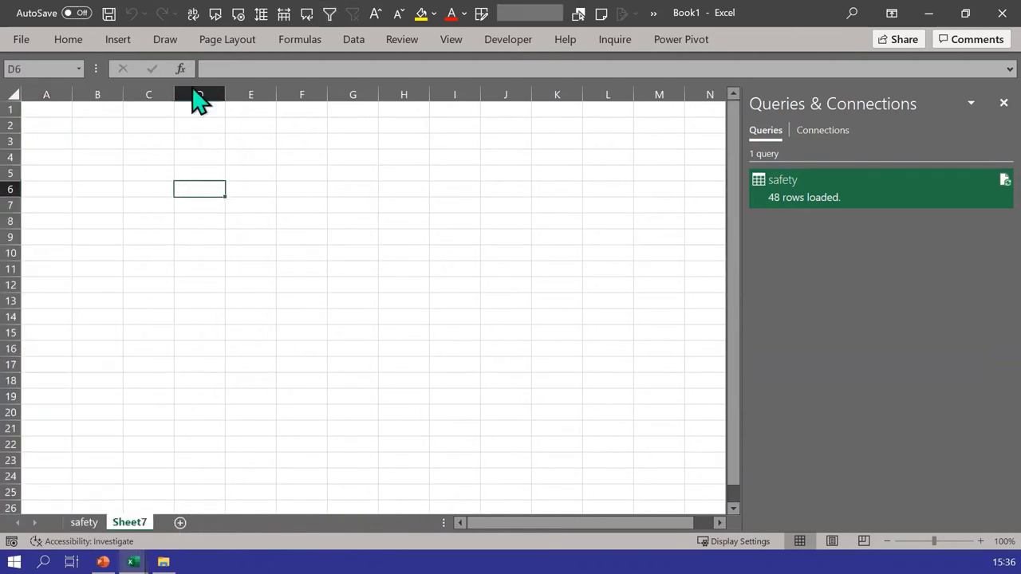
pyautogui.click(355, 42)
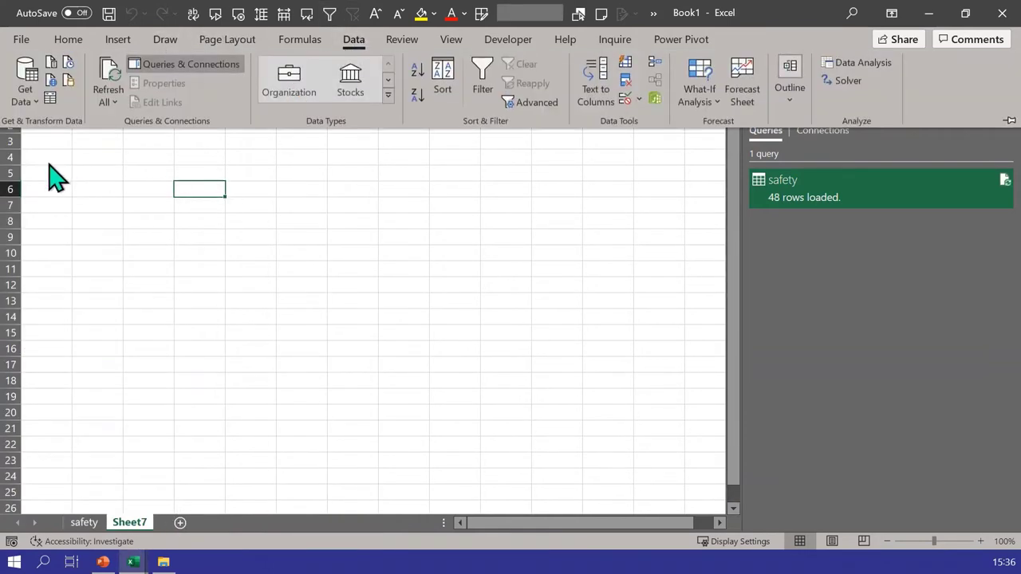
pyautogui.click(24, 106)
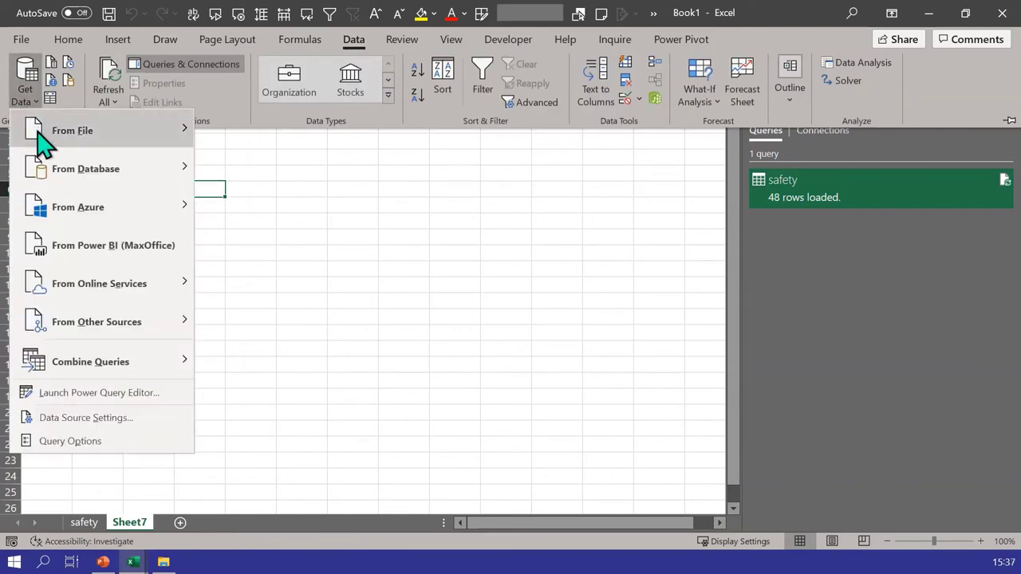
pyautogui.moveTo(41, 137)
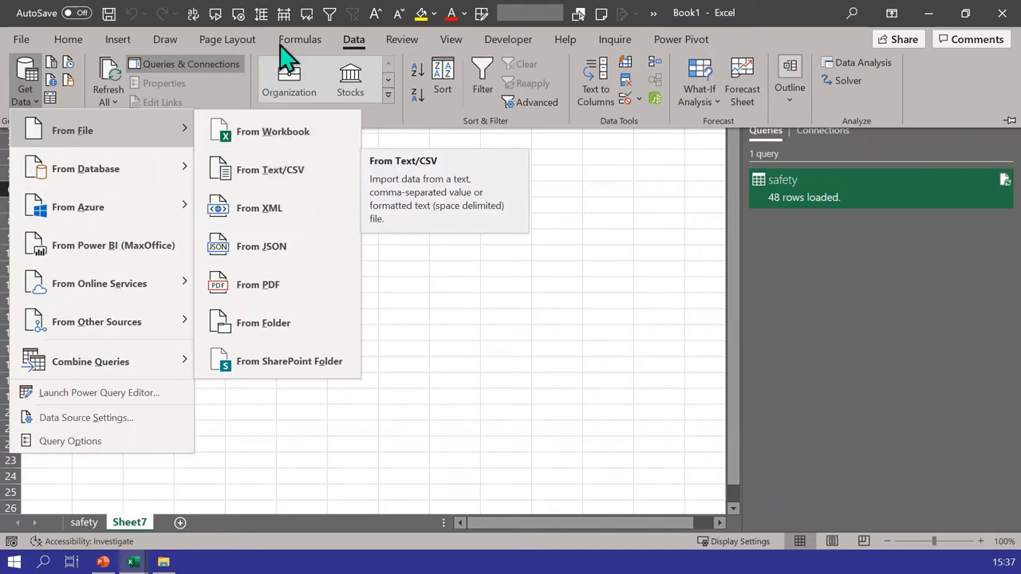
pyautogui.press('Escape')
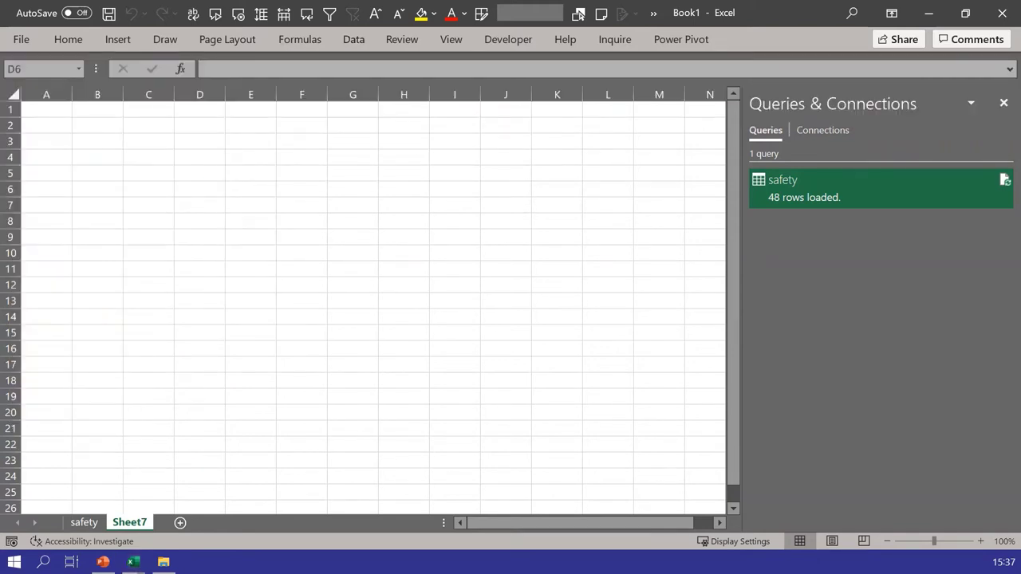
# Get data from a folder, pasting the copied path of the "csv files" folder as the source.
pyautogui.click(348, 41)
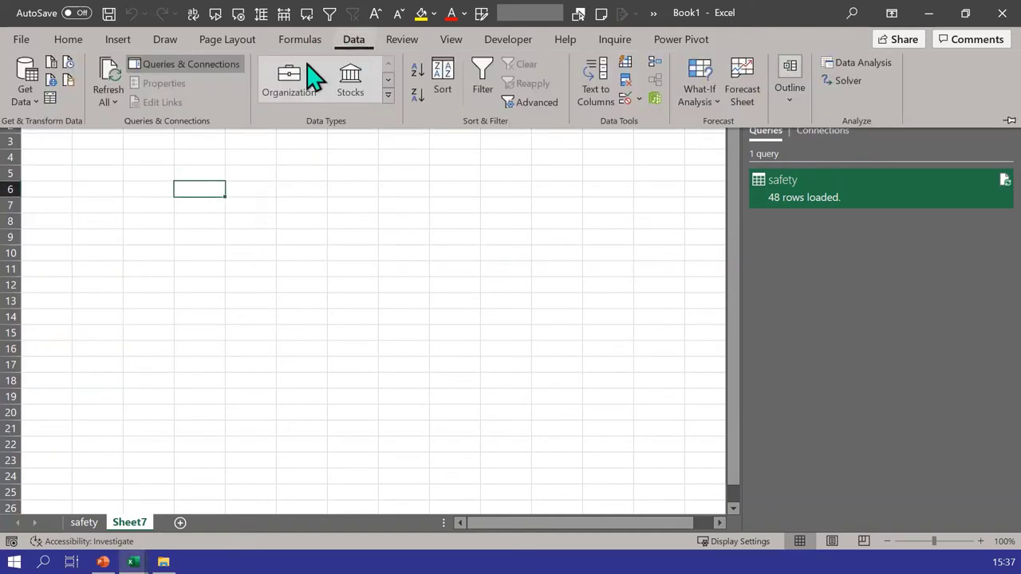
pyautogui.click(31, 108)
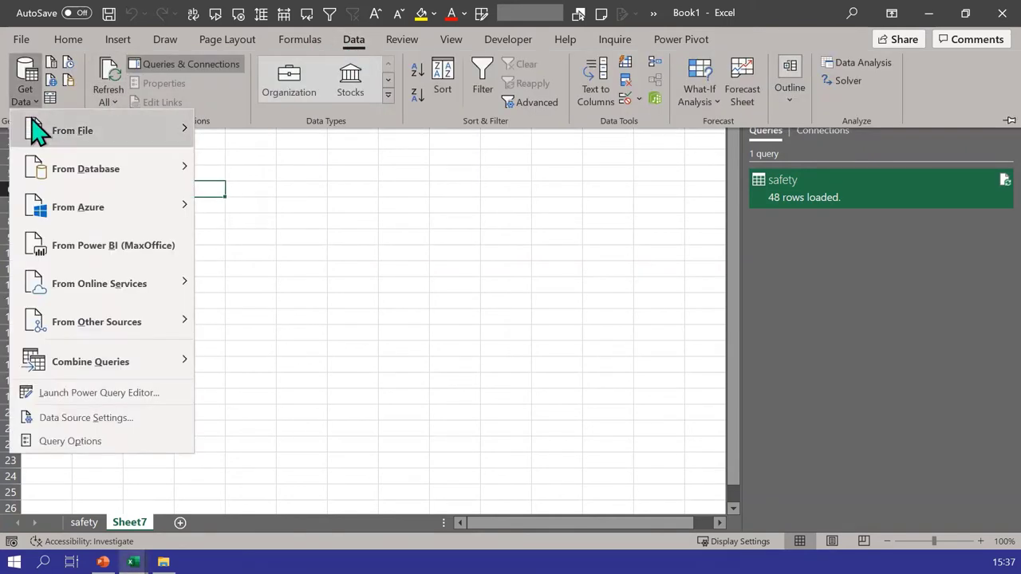
pyautogui.moveTo(144, 134)
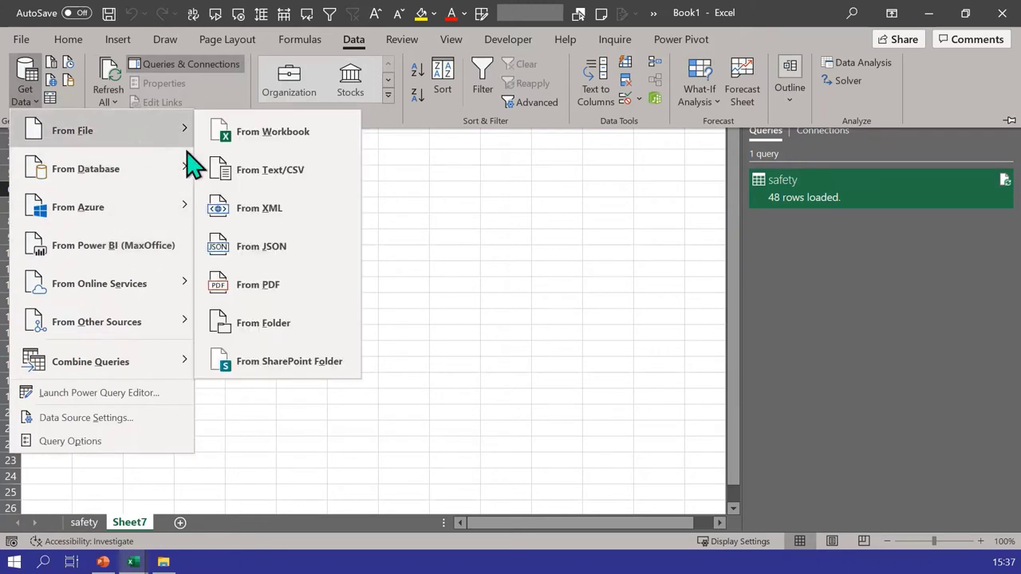
pyautogui.click(290, 324)
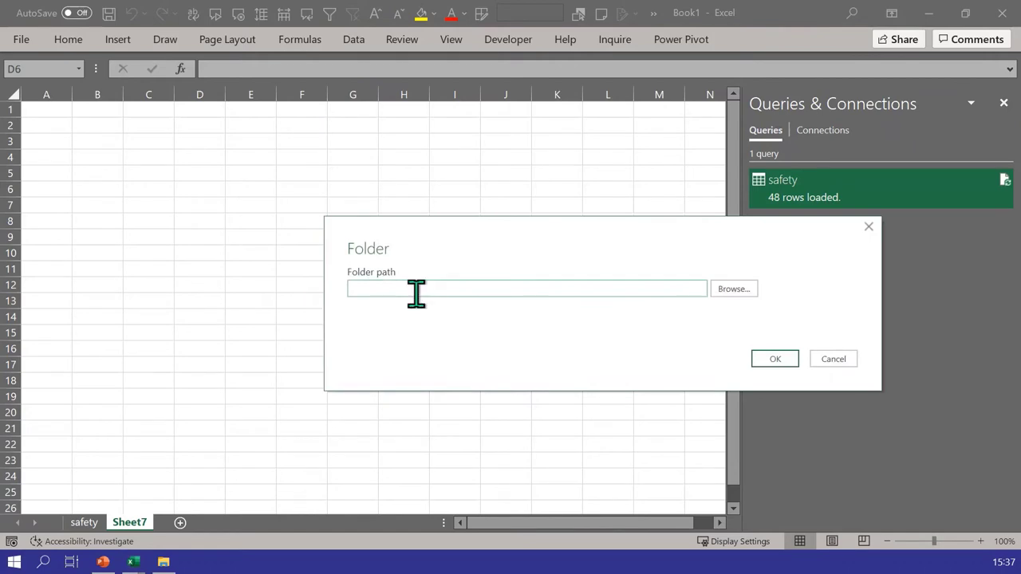
pyautogui.click(417, 288)
pyautogui.hotkey('ctrl', 'v')
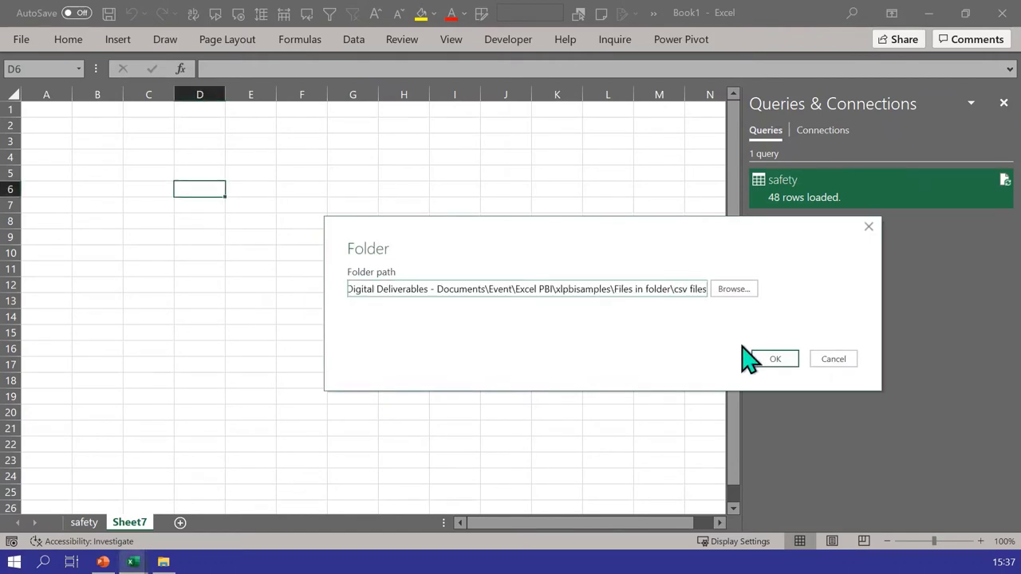
pyautogui.click(778, 367)
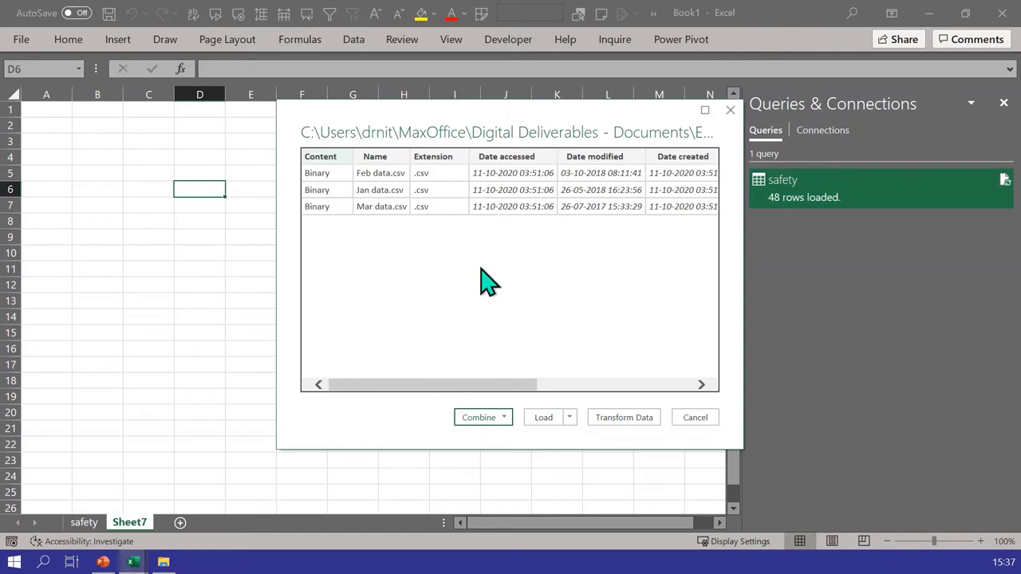
# Combine and transform the folder's CSV files, using the first file as sample and comma as delimiter.
pyautogui.click(570, 417)
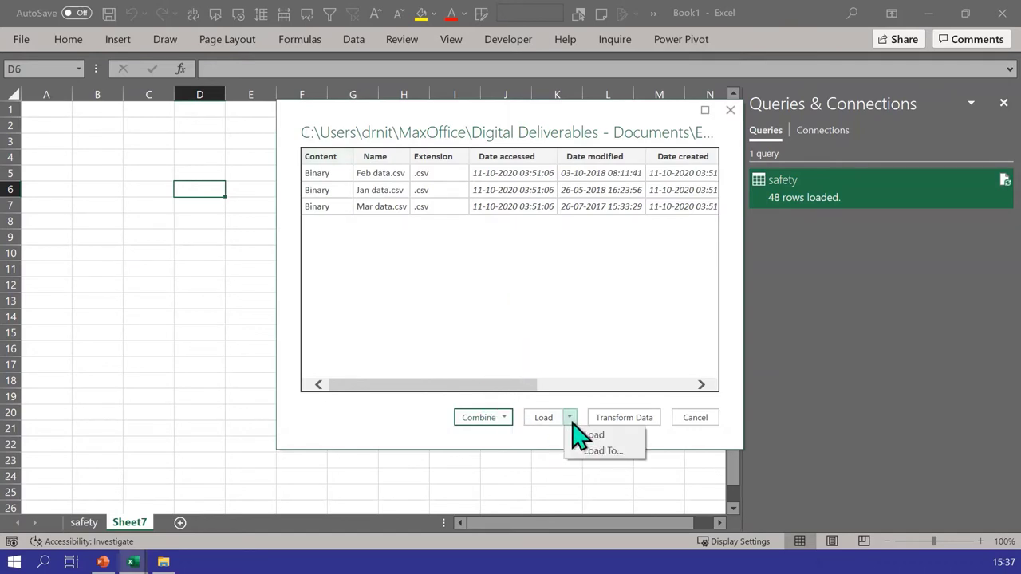
pyautogui.click(503, 415)
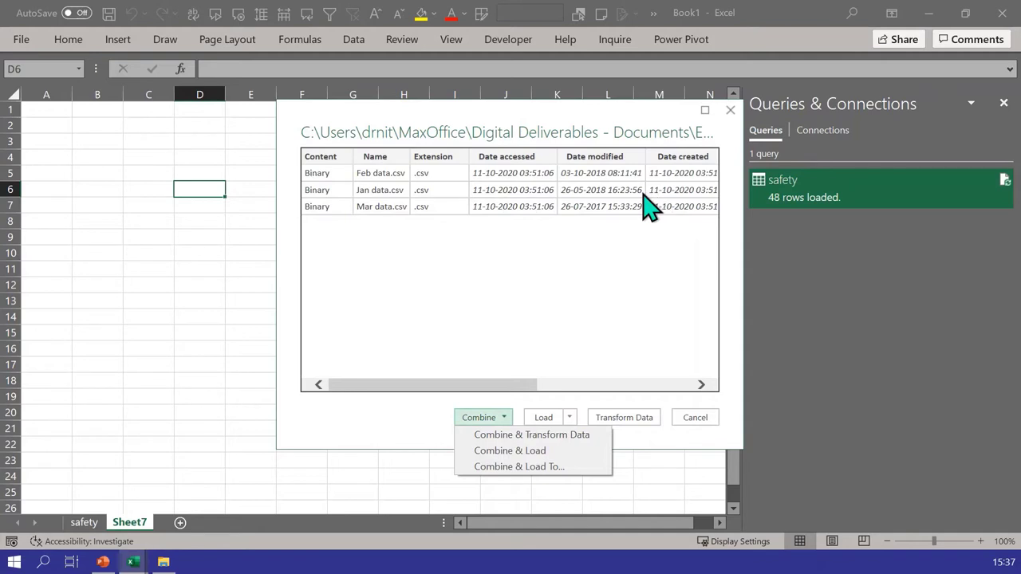
pyautogui.click(490, 436)
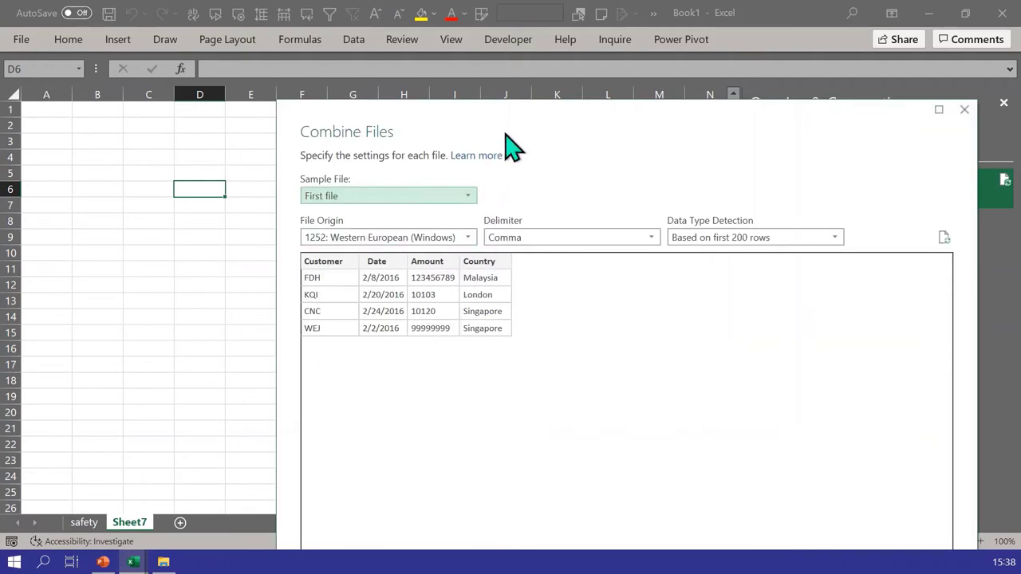
pyautogui.moveTo(517, 137); pyautogui.dragTo(469, 37)
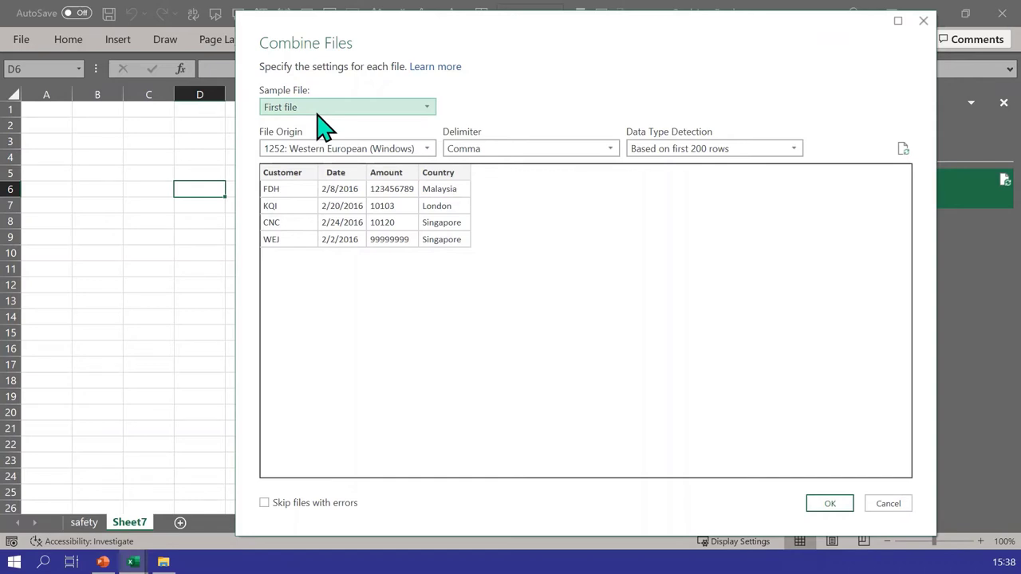
pyautogui.click(828, 505)
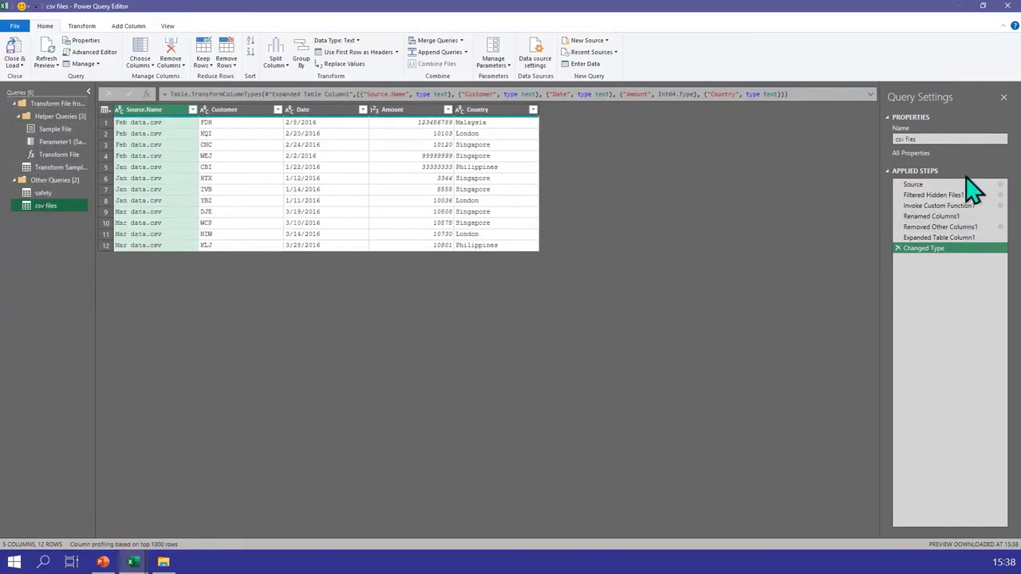
# Rename the Source.Name column of the csv files query as File.
pyautogui.moveTo(945, 206); pyautogui.dragTo(945, 264)
pyautogui.doubleClick(152, 112)
pyautogui.write('File')
pyautogui.press('Return')
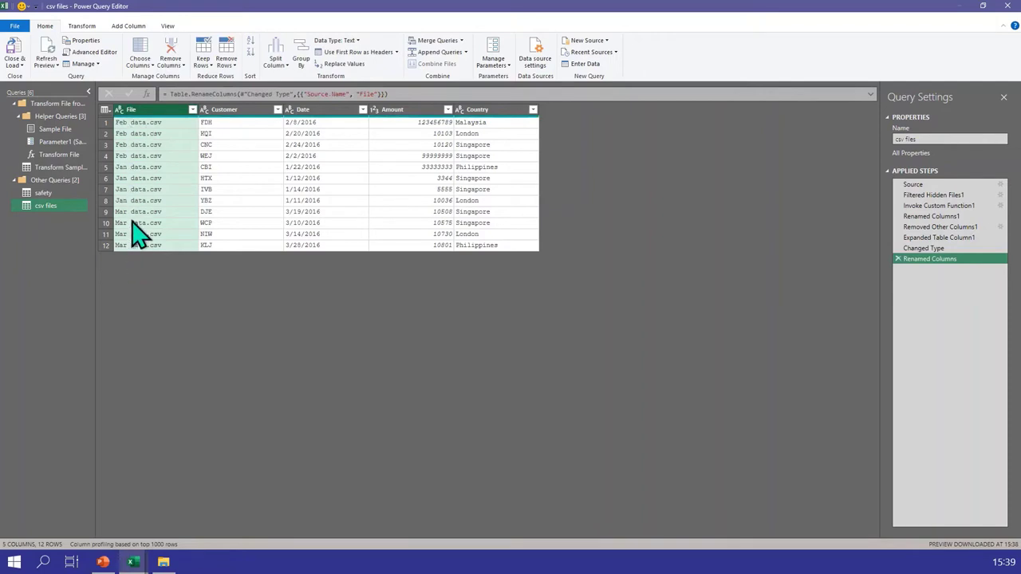
# Split the File column by delimiter at the left-most space.
pyautogui.rightClick(161, 110)
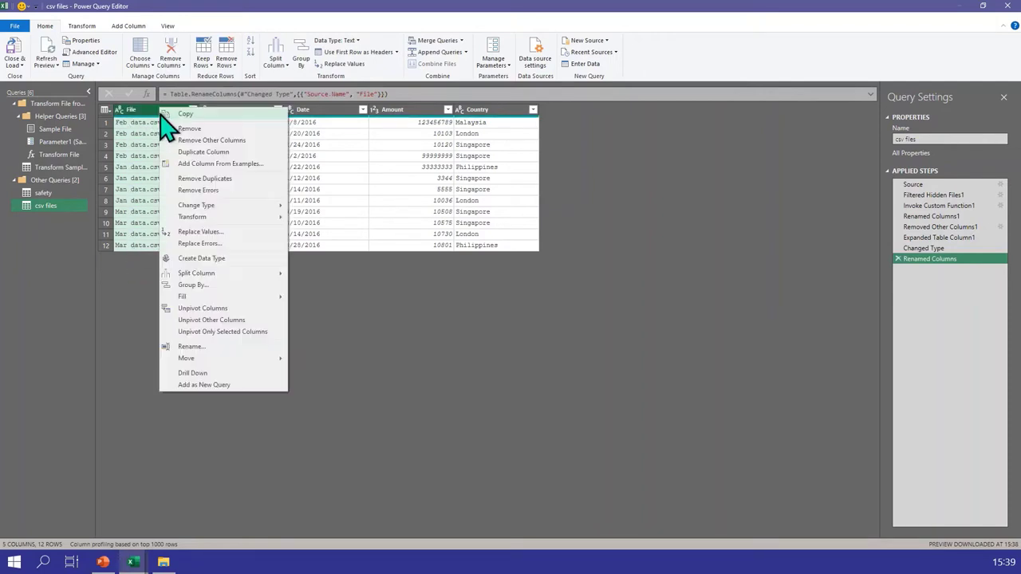
pyautogui.moveTo(209, 276)
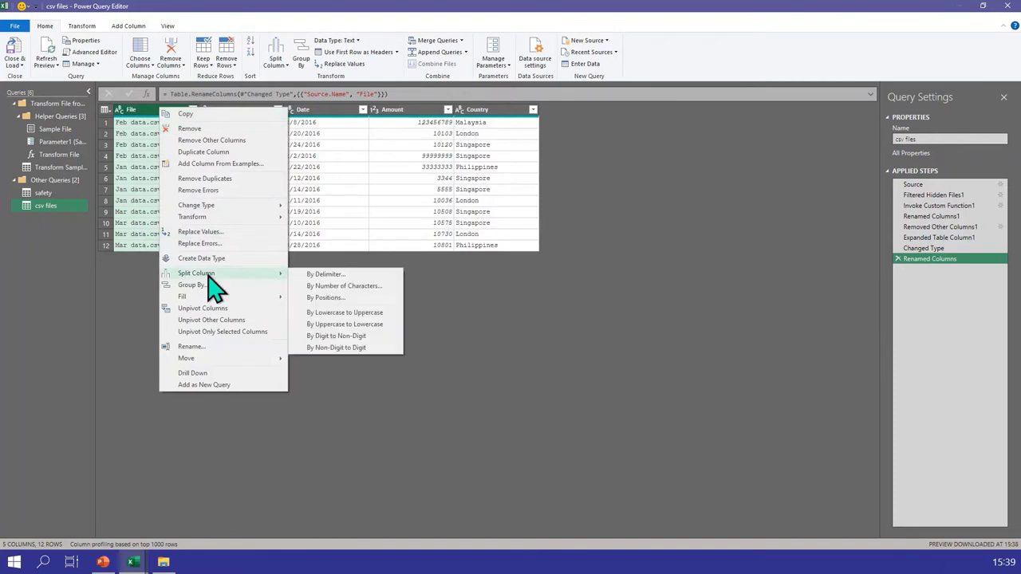
pyautogui.click(352, 274)
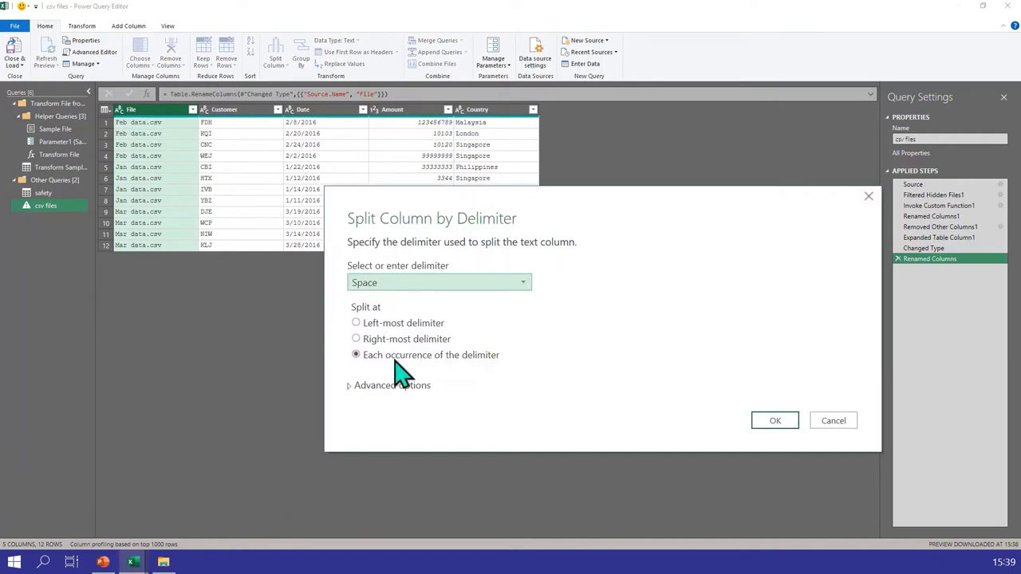
pyautogui.click(399, 324)
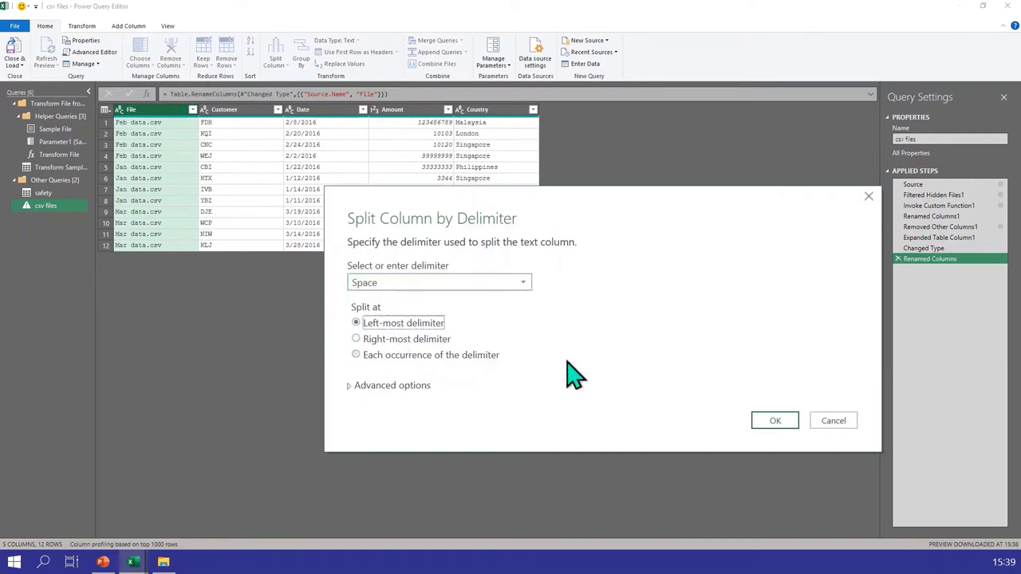
pyautogui.click(774, 423)
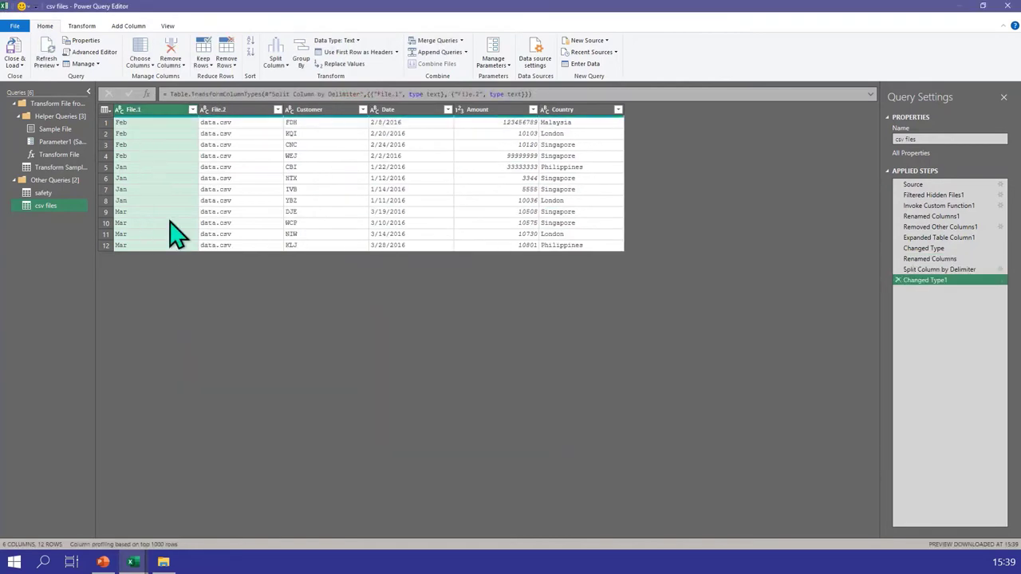
# Remove the File.2 column from the csv files query and rename File.1 as File.
pyautogui.rightClick(228, 112)
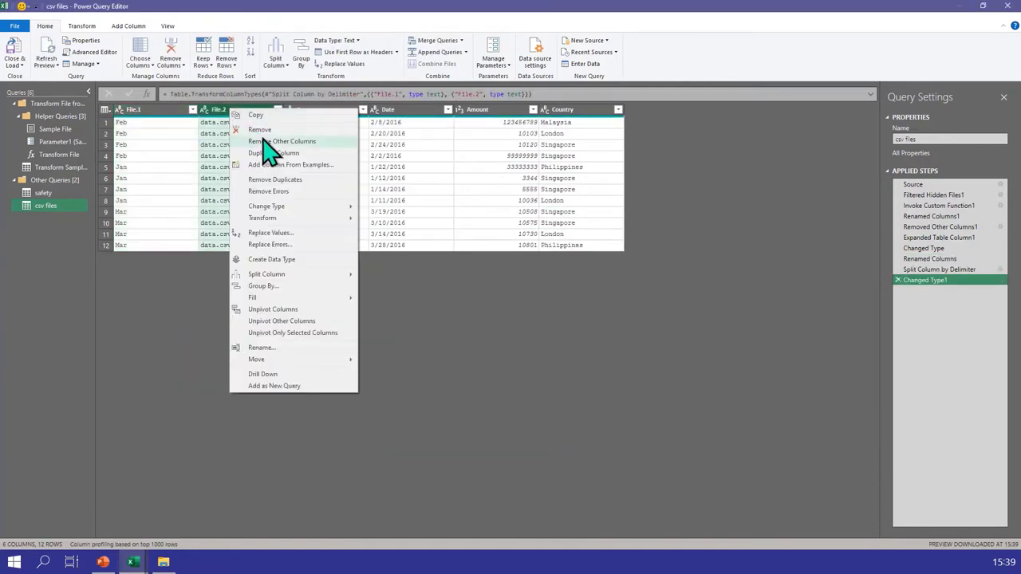
pyautogui.click(260, 129)
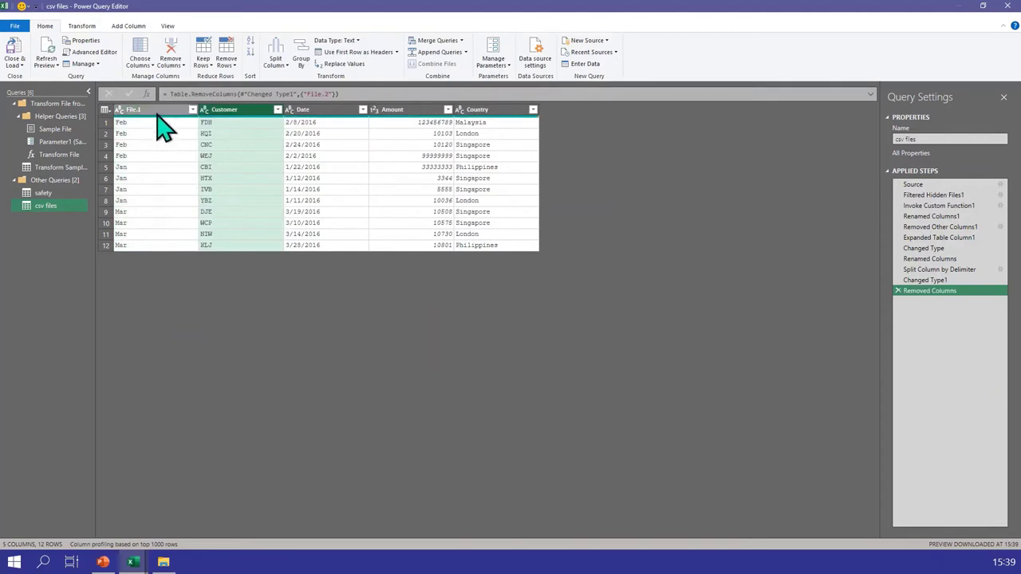
pyautogui.doubleClick(157, 111)
pyautogui.write('F')
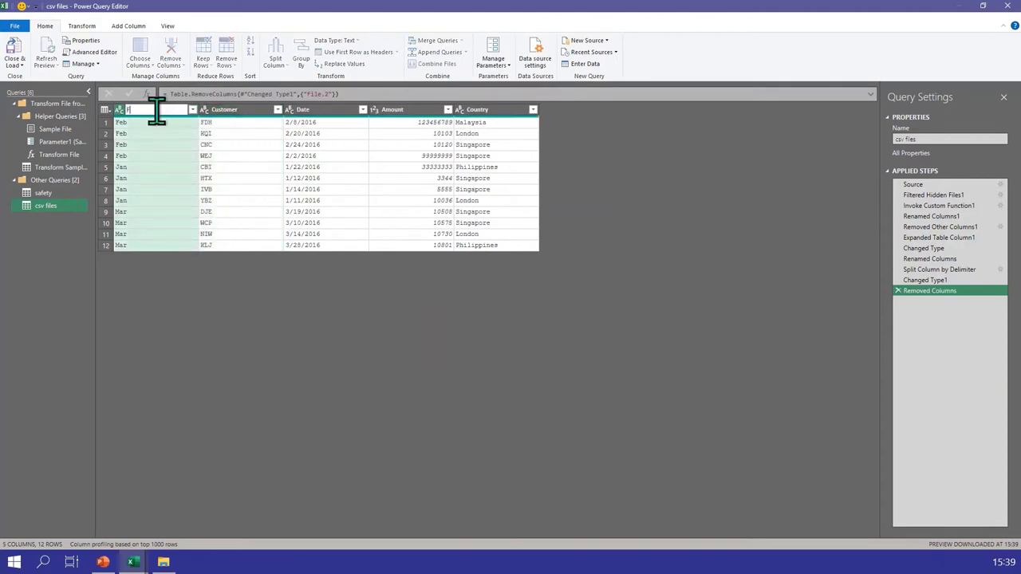
pyautogui.press('Return')
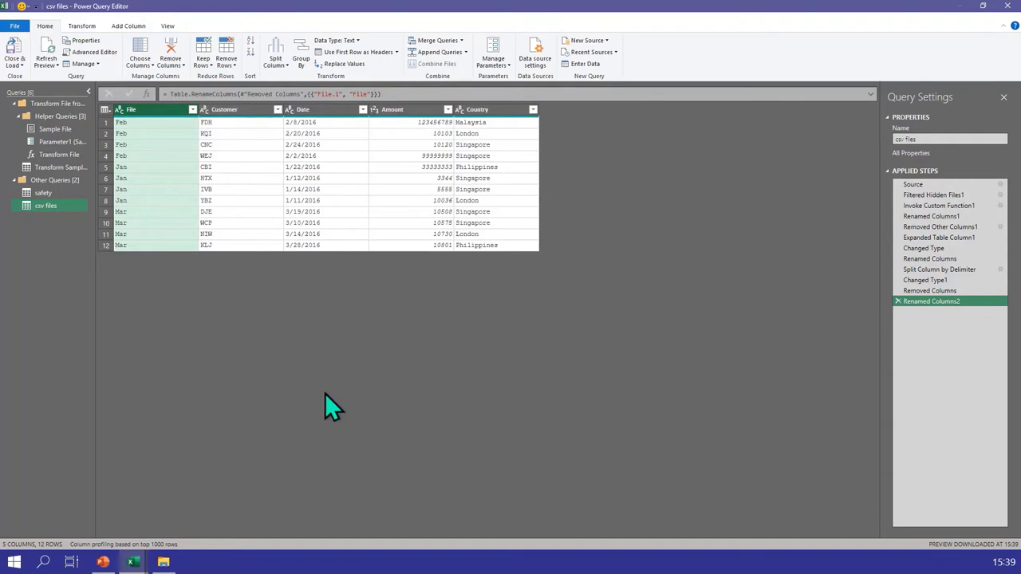
# Close the query editor and load the csv files query into the workbook.
pyautogui.click(14, 48)
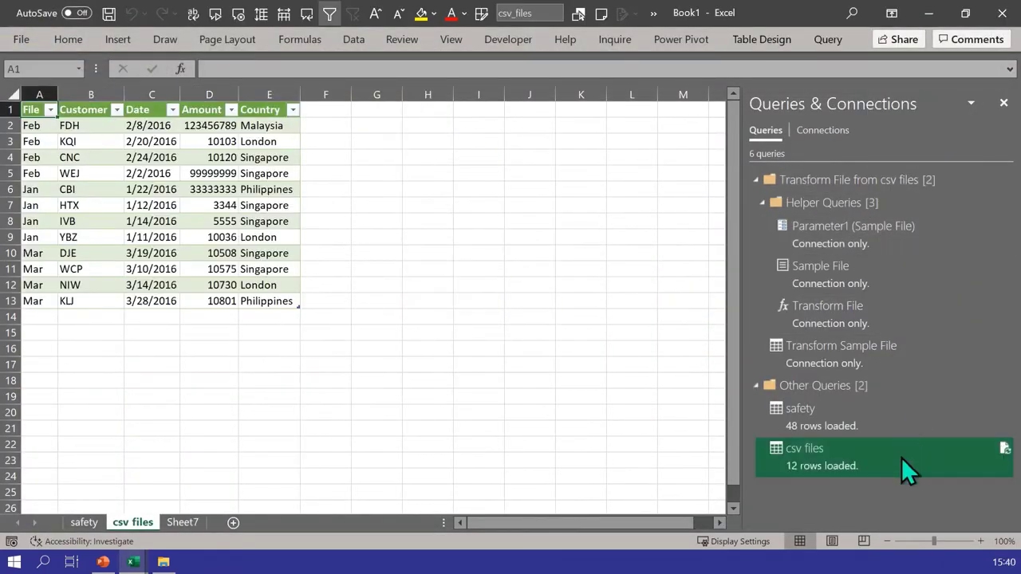
pyautogui.click(165, 378)
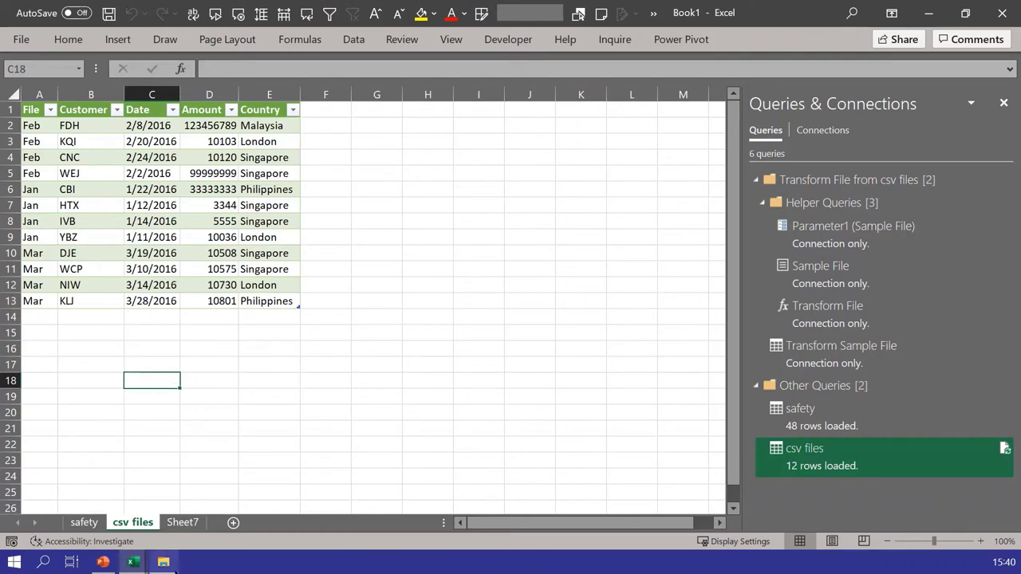
# In File Explorer, add the apr data.csv file from "Files in folder" to its csv files subfolder.
pyautogui.click(164, 562)
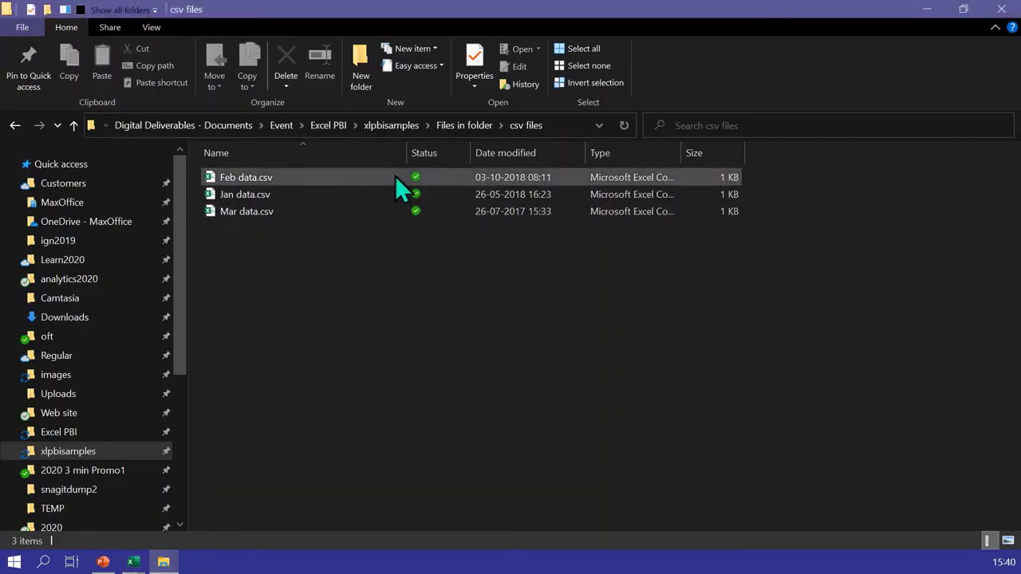
pyautogui.click(467, 130)
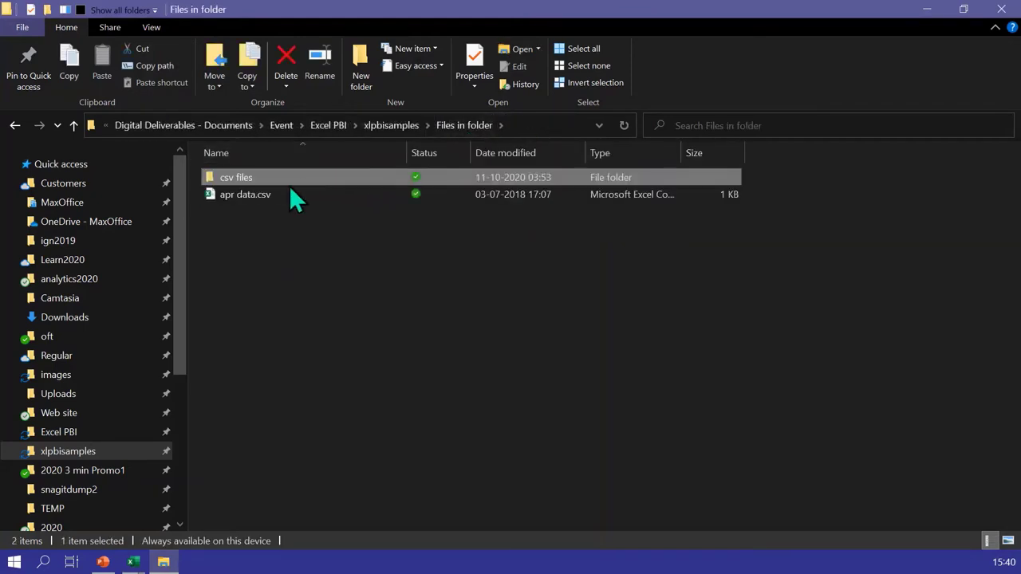
pyautogui.click(283, 198)
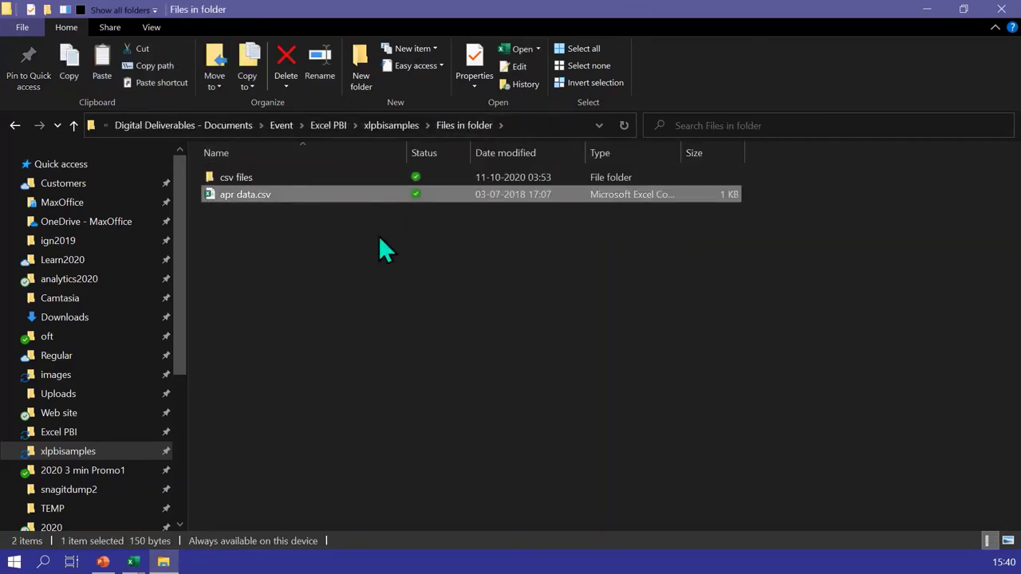
pyautogui.doubleClick(275, 180)
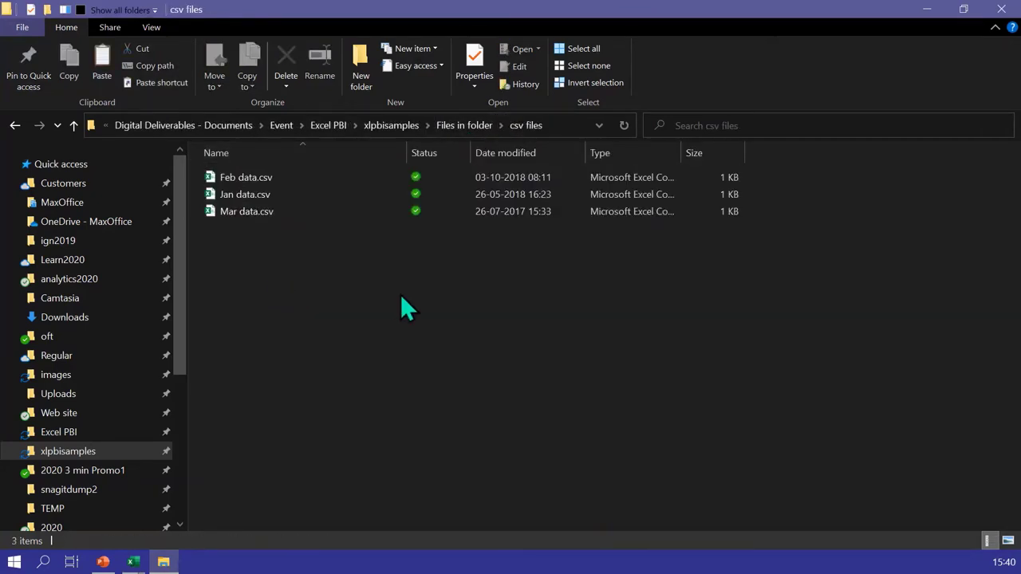
pyautogui.hotkey('ctrl', 'v')
# Switch back to Excel and refresh the combined csv files table.
pyautogui.hotkey('alt', 'Tab')
pyautogui.click(111, 223)
pyautogui.rightClick(116, 226)
pyautogui.moveTo(169, 233)
pyautogui.click(162, 212)
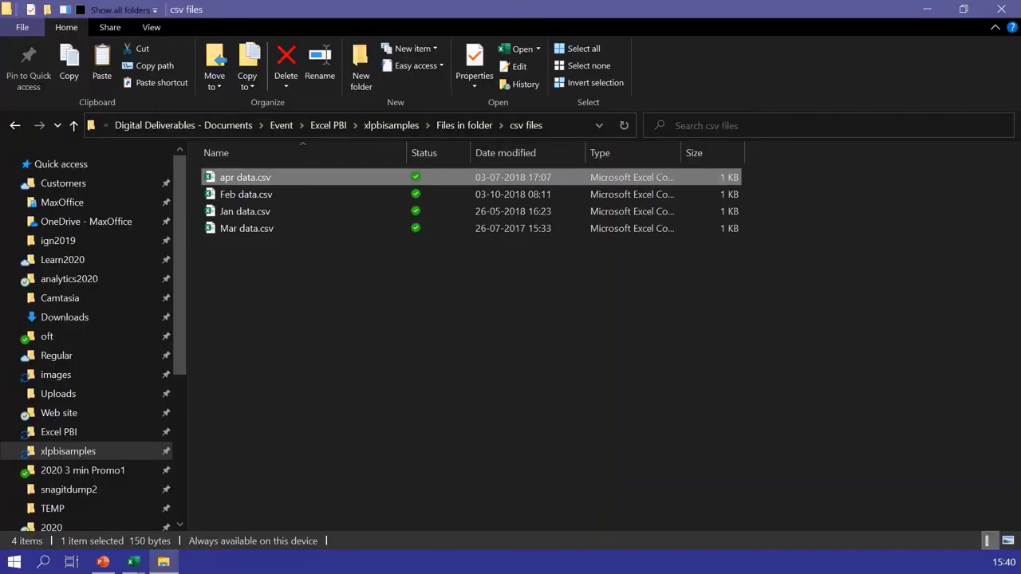
# Open the Fill gaps.xlsx workbook from the xlpbisamples folder in File Explorer.
pyautogui.click(452, 124)
pyautogui.click(401, 126)
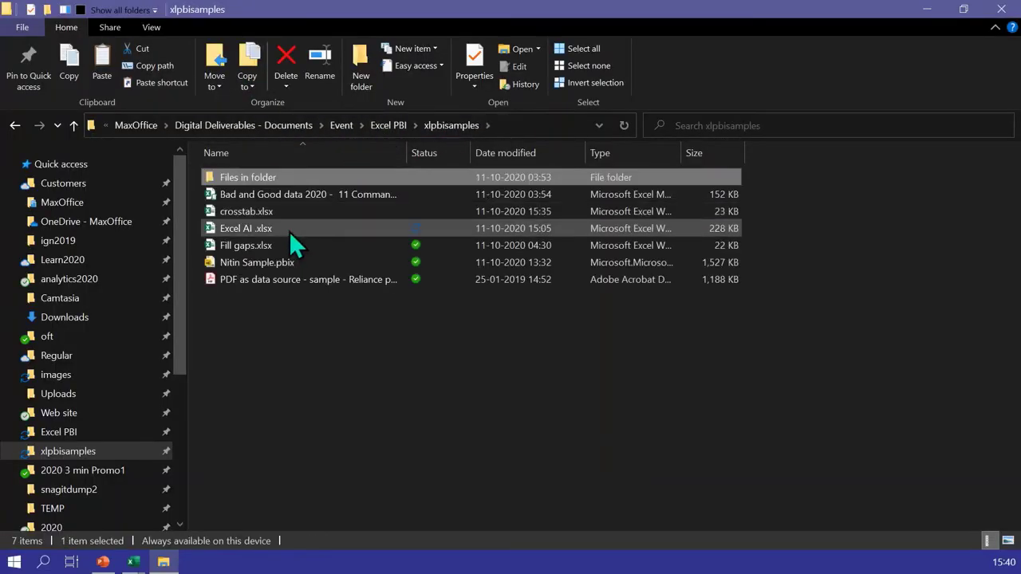
pyautogui.click(290, 244)
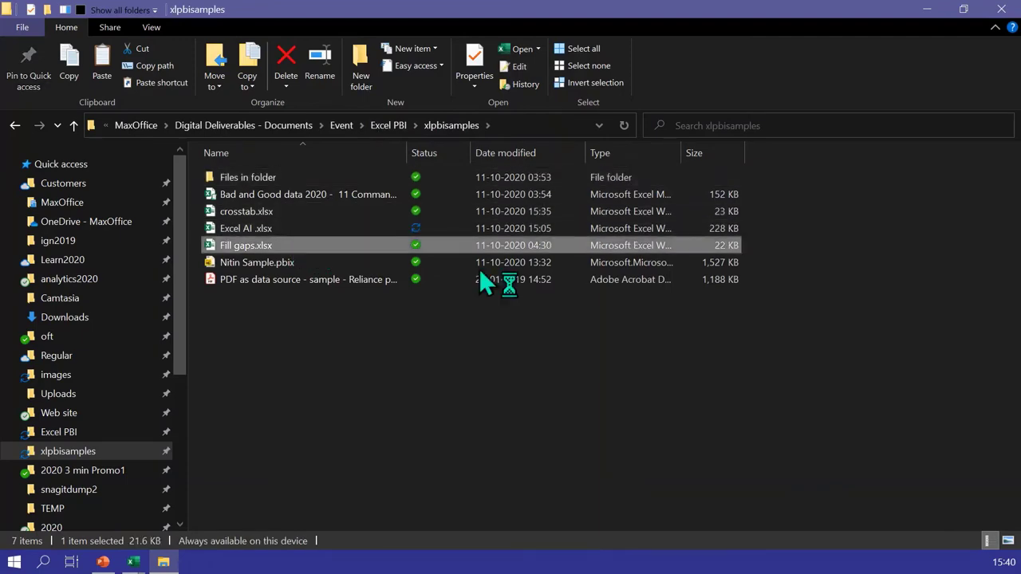
pyautogui.hotkey('alt', 'Tab')
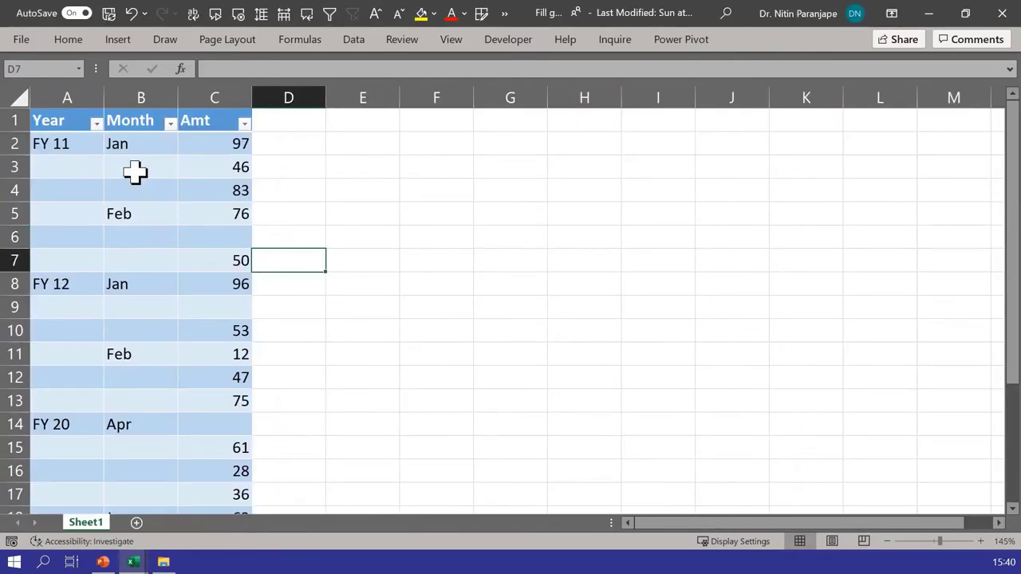
# Examine the blank cells in the Month and Amt columns of the table.
pyautogui.moveTo(136, 171); pyautogui.dragTo(133, 204)
pyautogui.moveTo(130, 244); pyautogui.dragTo(130, 260)
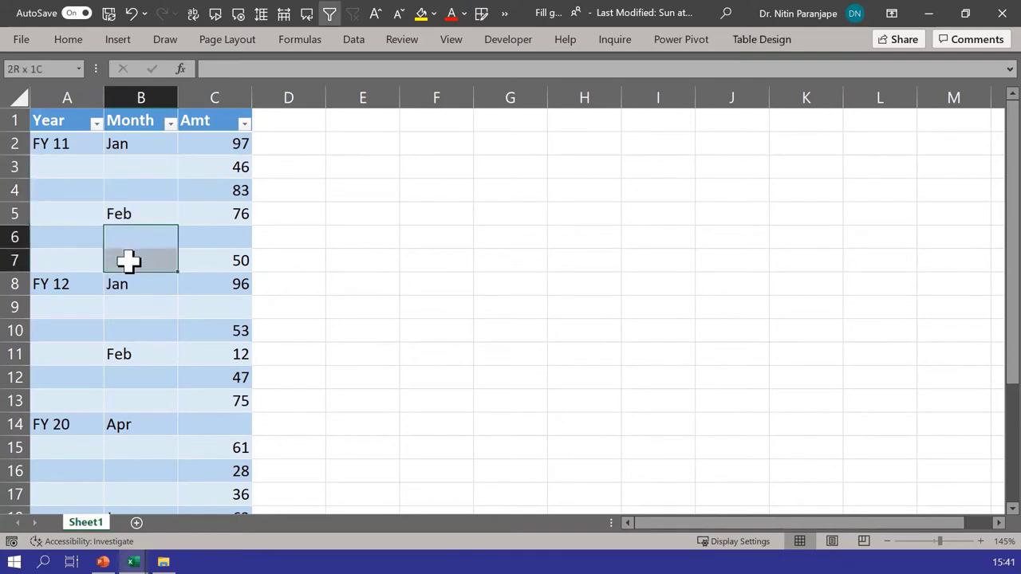
pyautogui.click(226, 239)
pyautogui.click(228, 305)
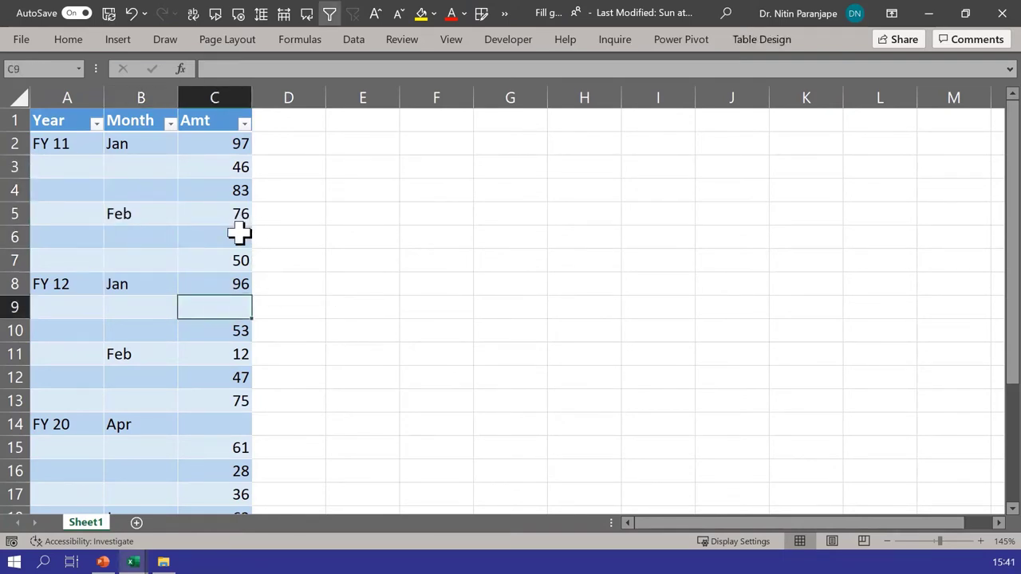
pyautogui.moveTo(130, 231); pyautogui.dragTo(130, 260)
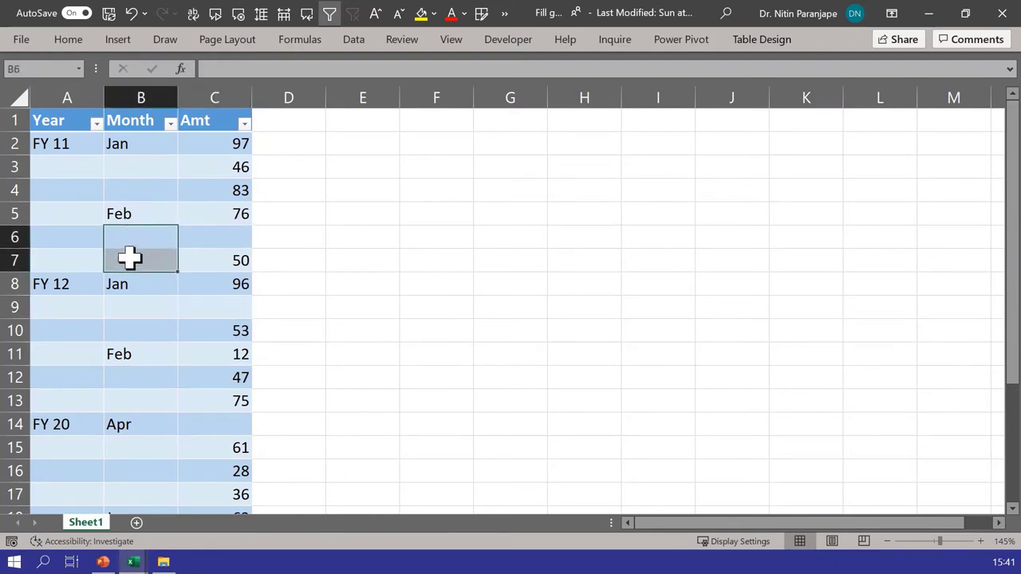
# Load the Year, Month and Amt table into the Power Query Editor.
pyautogui.click(145, 184)
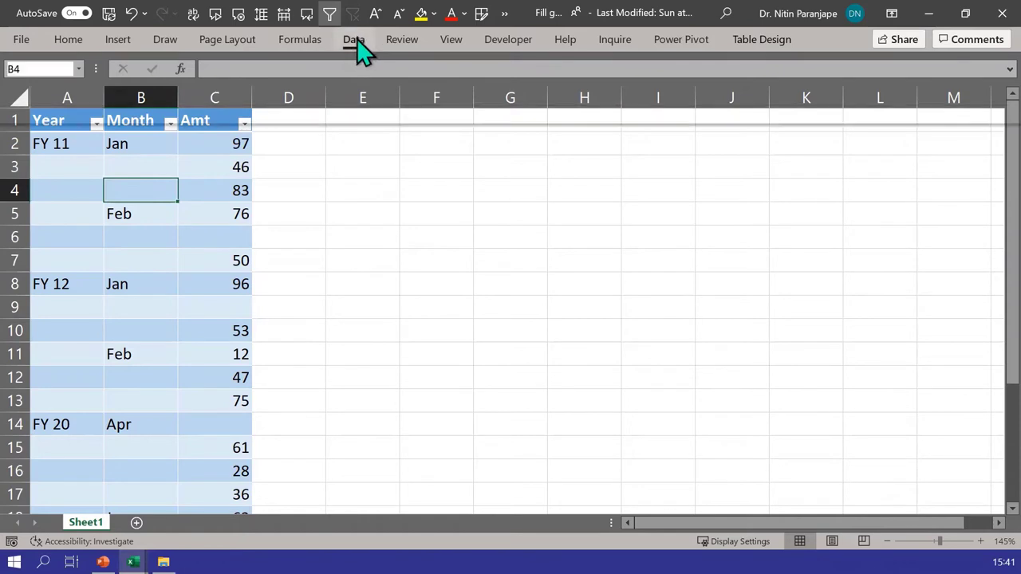
pyautogui.click(356, 40)
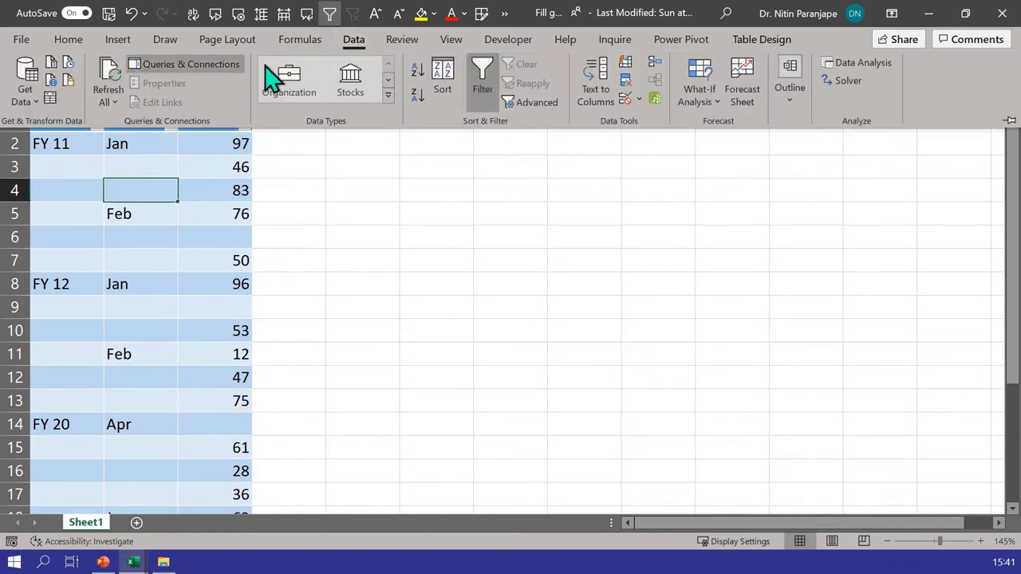
pyautogui.click(49, 99)
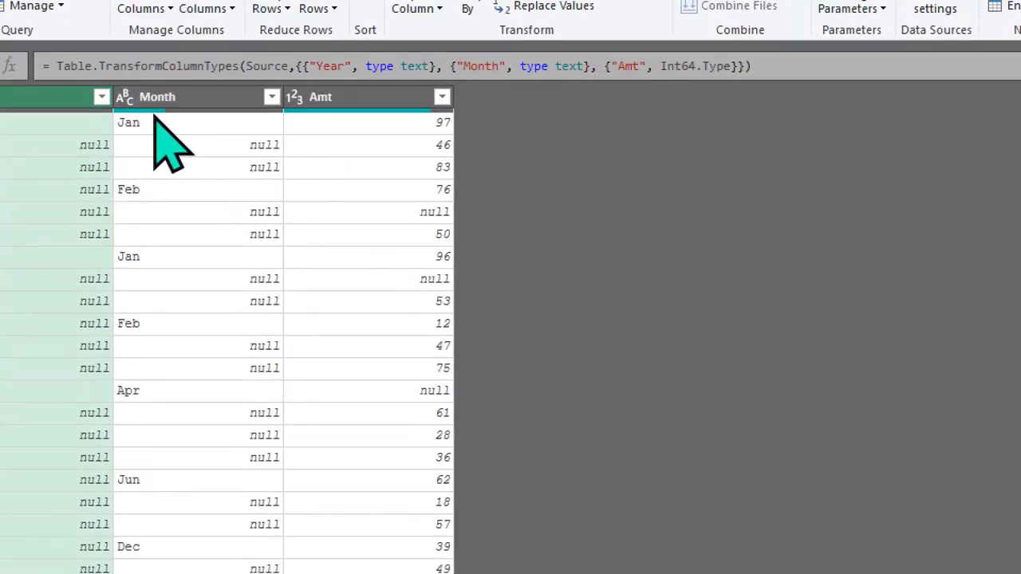
# Fill the blank values in the Year and Month columns downwards together, leaving out Amt.
pyautogui.click(155, 111)
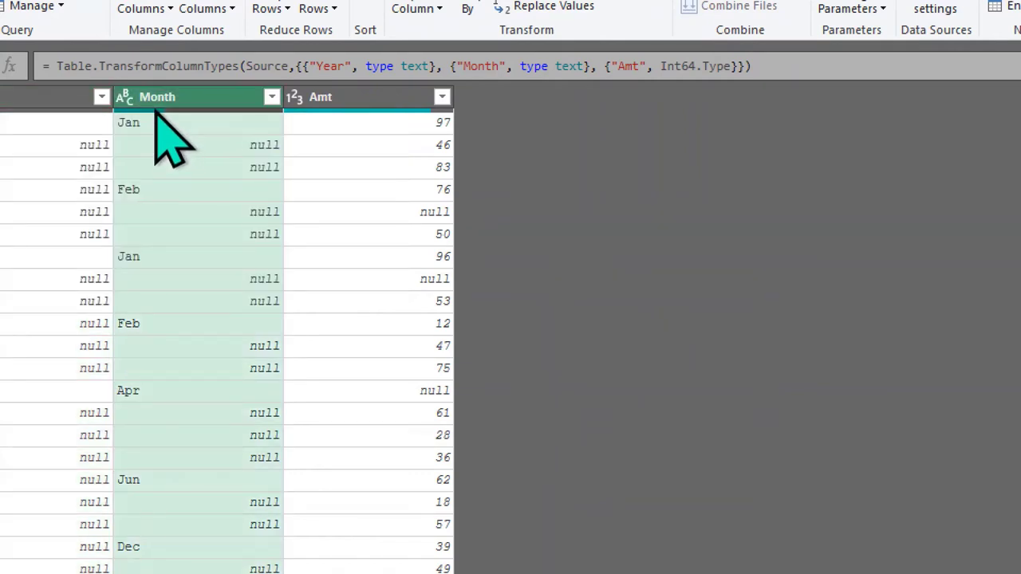
pyautogui.moveTo(156, 111)
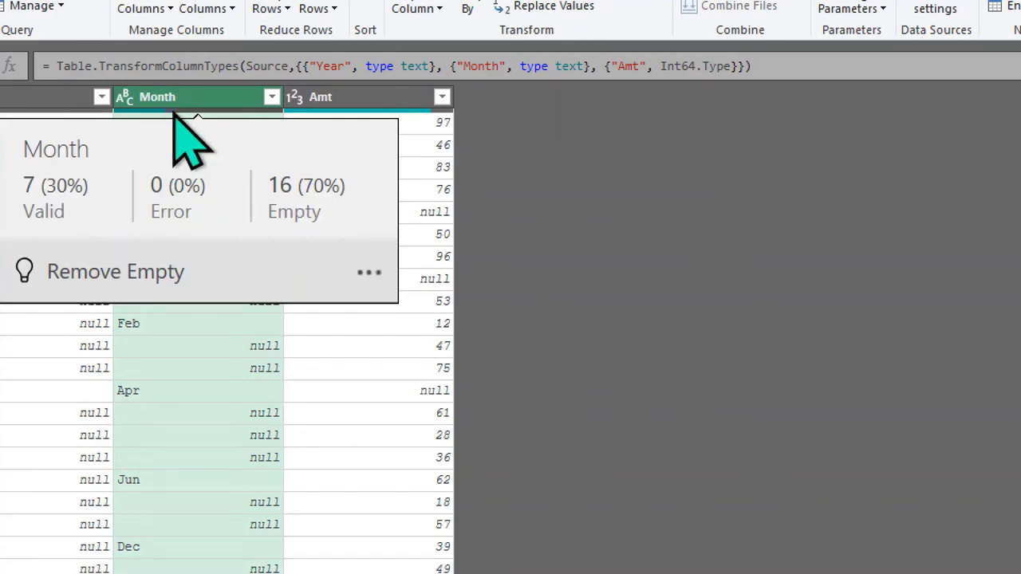
pyautogui.click(148, 414)
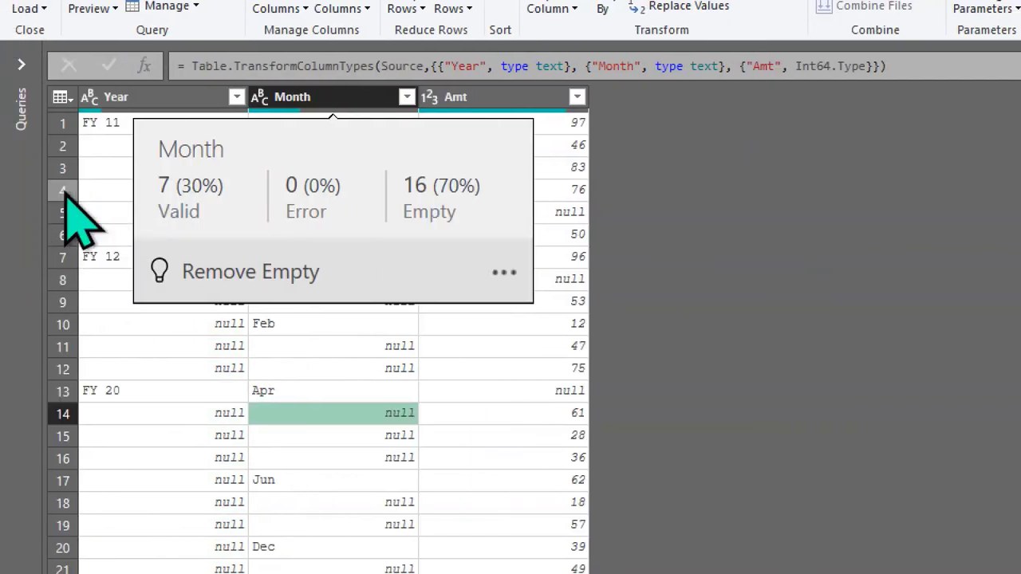
pyautogui.click(17, 99)
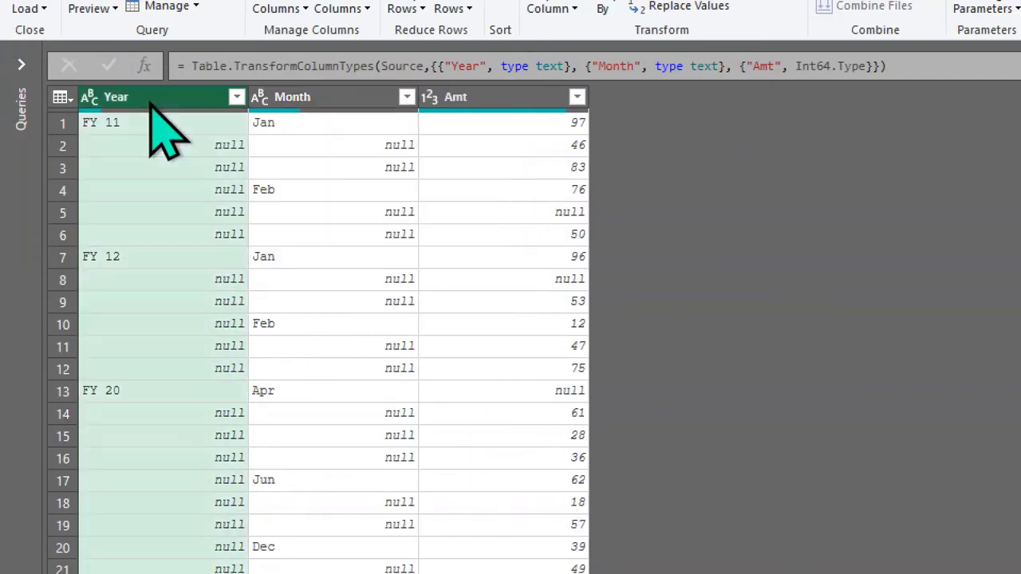
pyautogui.keyDown('ctrl'); pyautogui.click(349, 100); pyautogui.keyUp('ctrl')
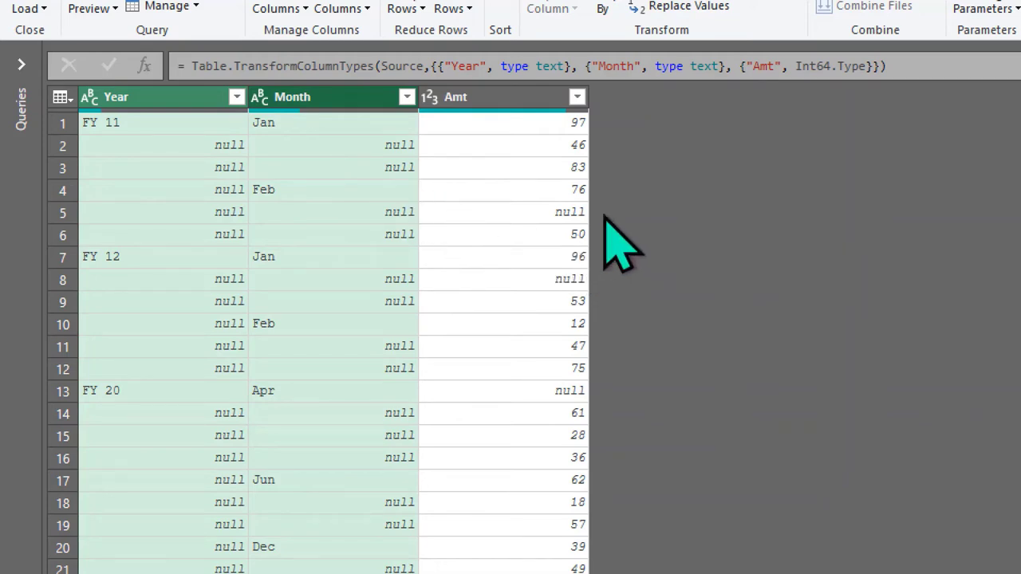
pyautogui.rightClick(311, 102)
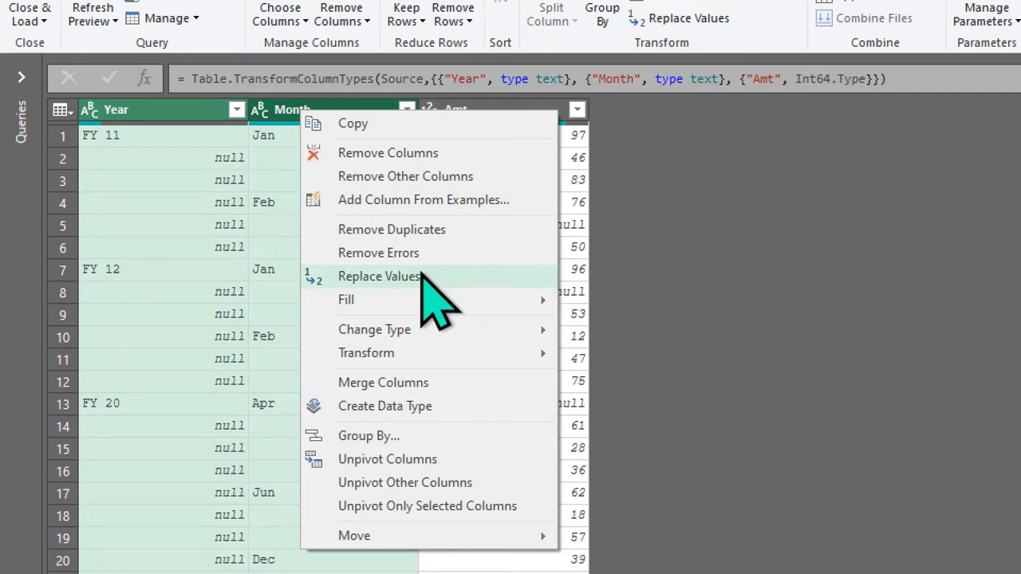
pyautogui.moveTo(420, 299)
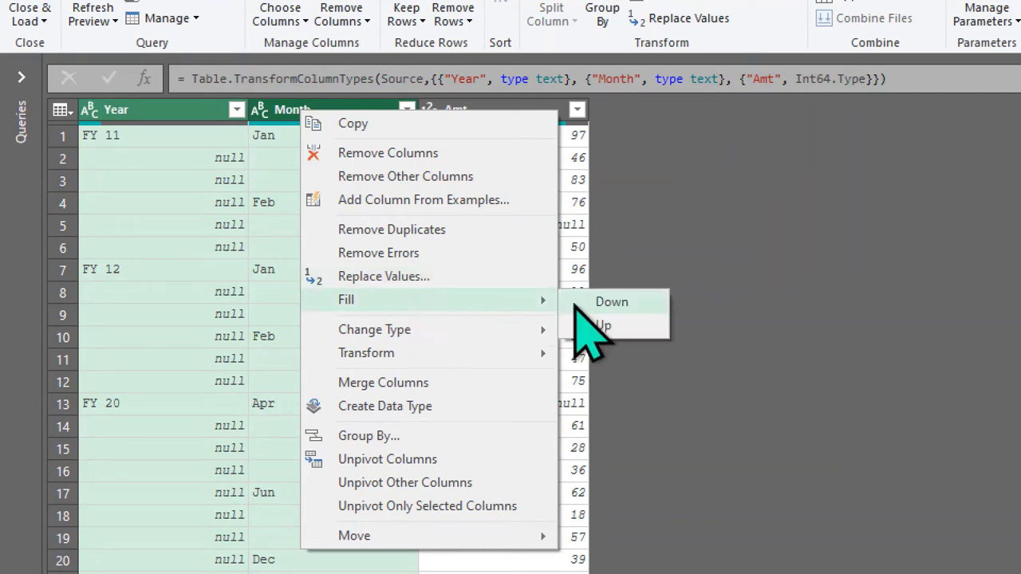
pyautogui.click(628, 303)
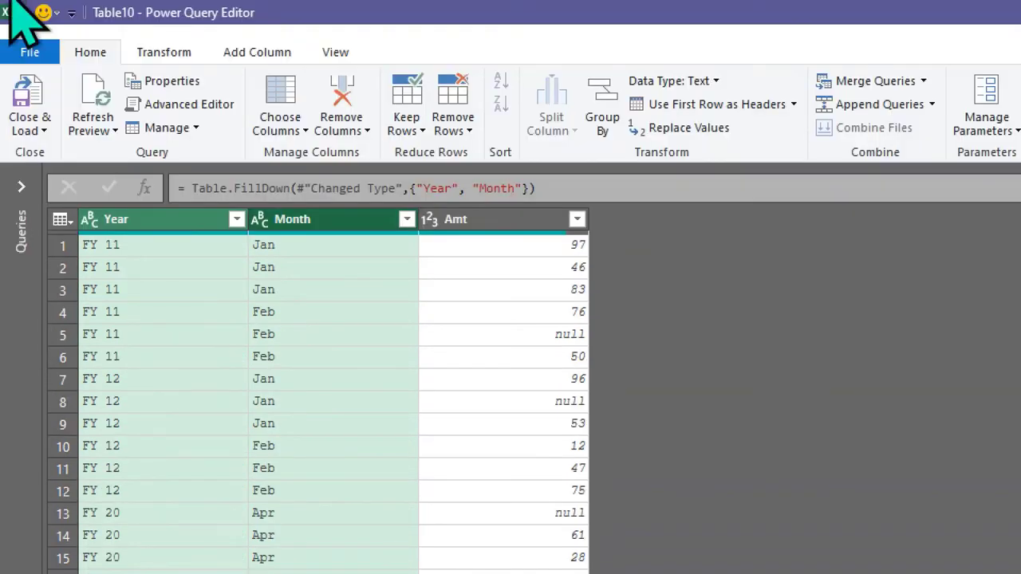
# Load the filled query into a new worksheet and return to the source data on Sheet1.
pyautogui.click(29, 118)
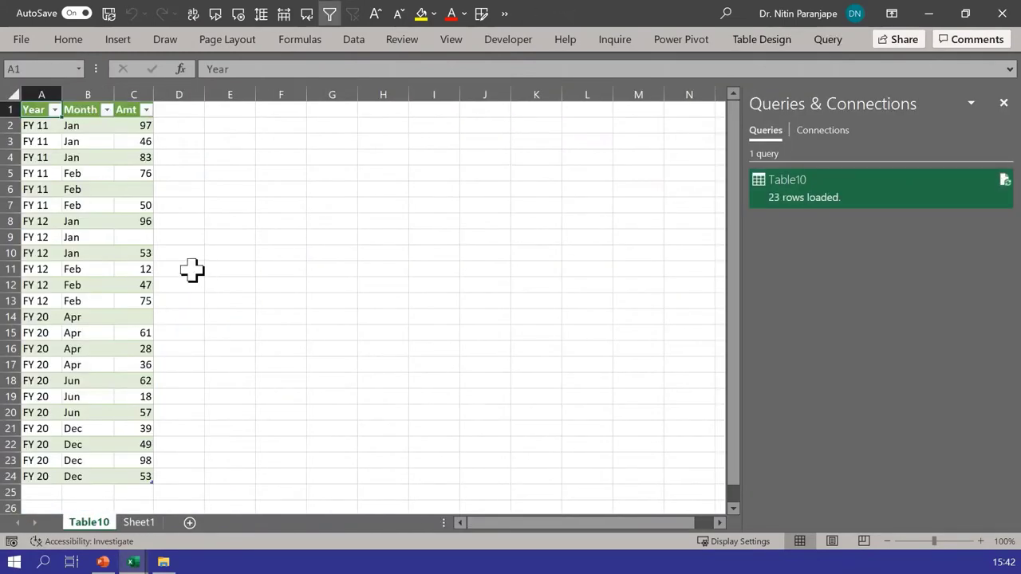
pyautogui.click(144, 522)
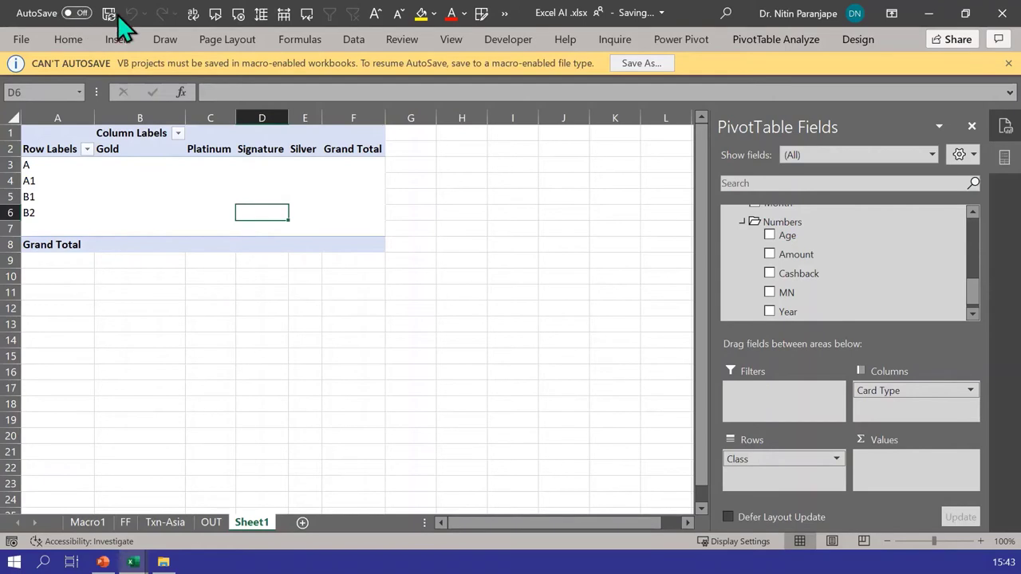
# Review the source categories available for getting data in the Excel AI workbook.
pyautogui.click(356, 40)
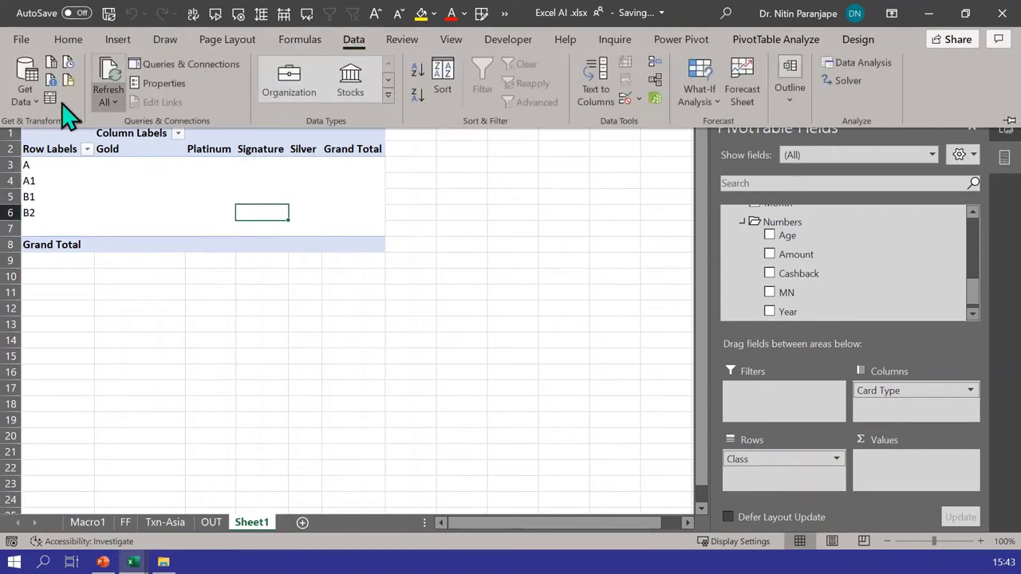
pyautogui.click(26, 93)
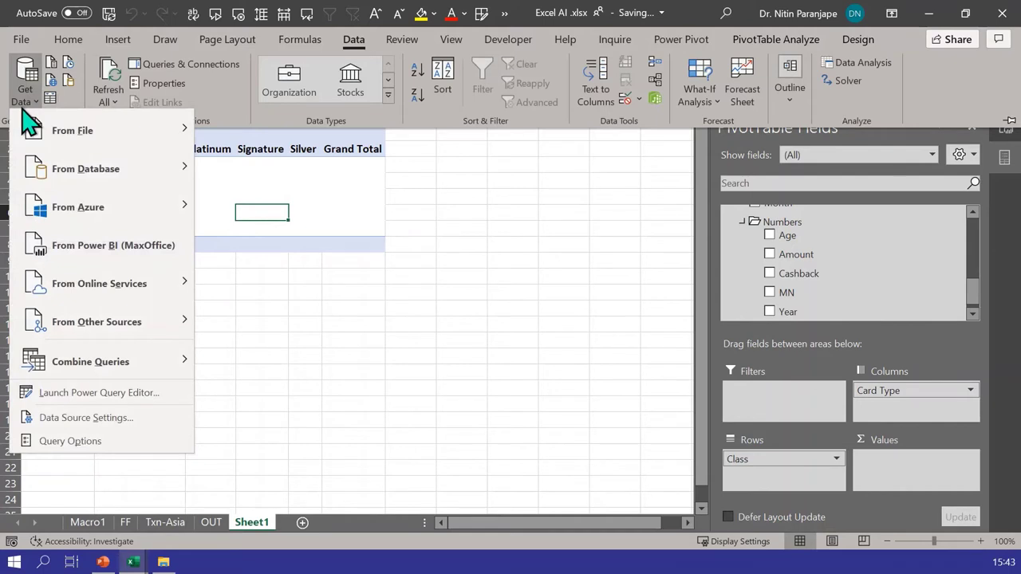
pyautogui.moveTo(37, 133)
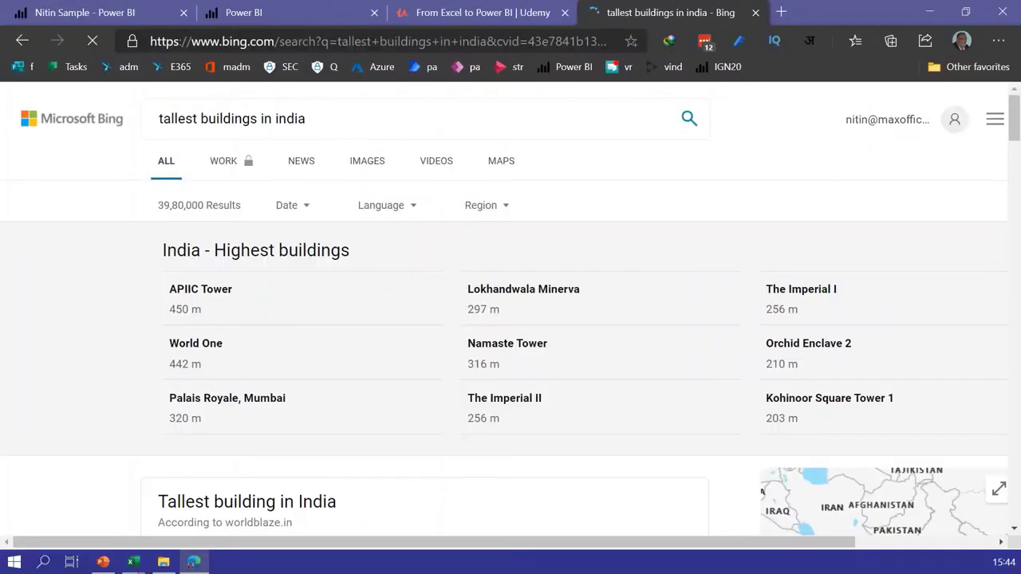
# Find the Wikipedia list of tallest buildings in India among the Bing search results and open it.
pyautogui.scroll(-7, 467, 252)
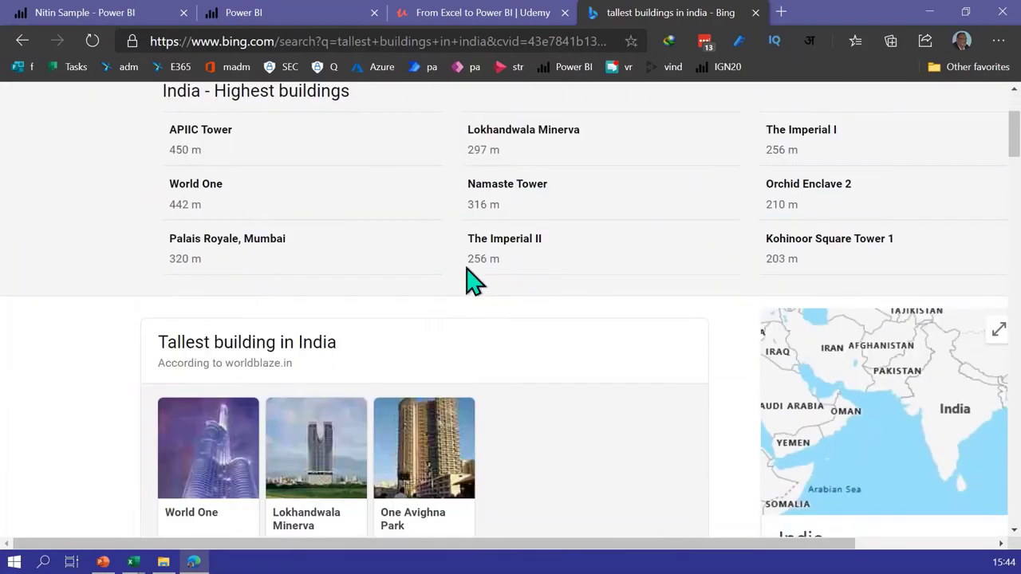
pyautogui.scroll(-5, 443, 334)
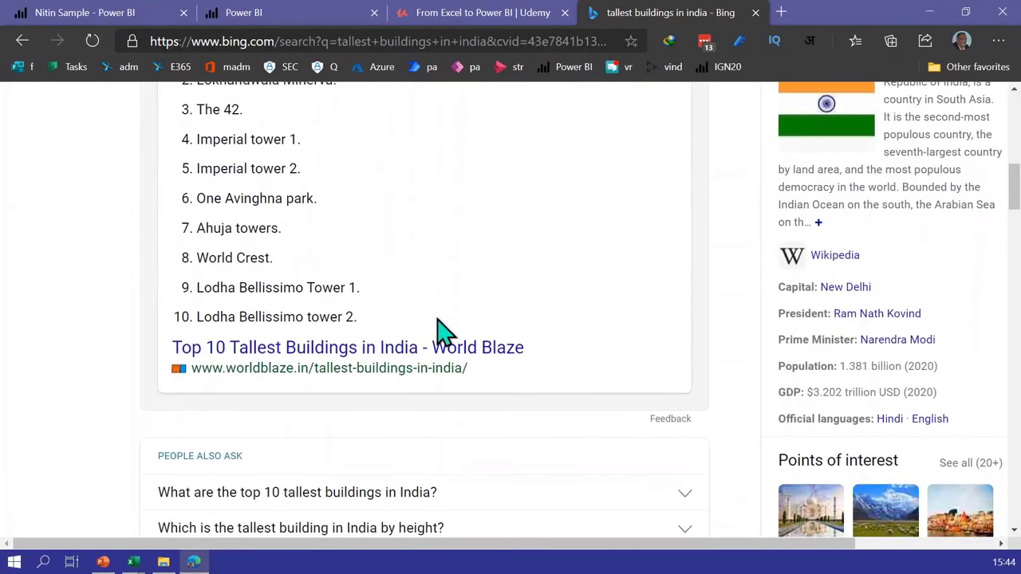
pyautogui.scroll(-2, 340, 273)
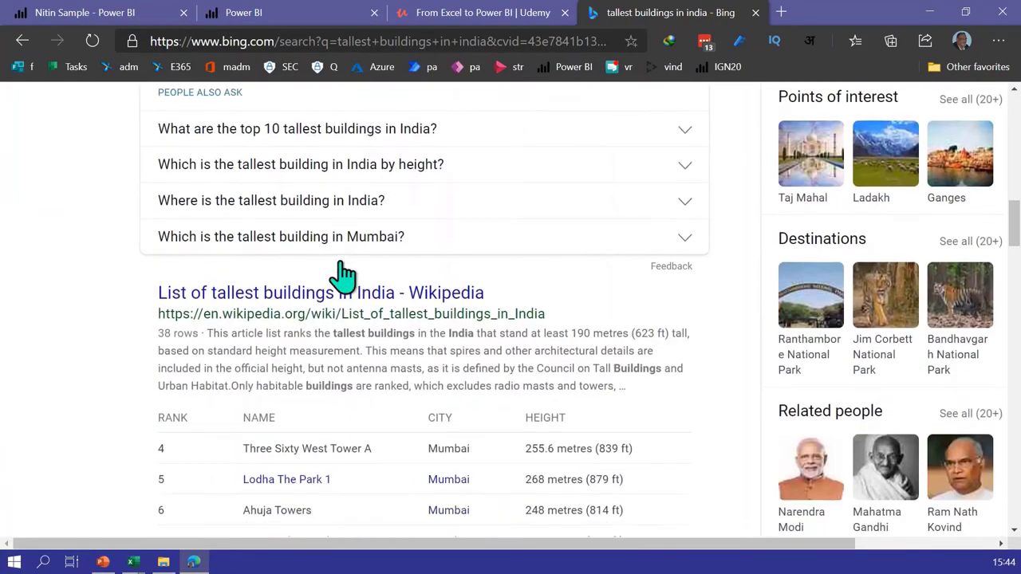
pyautogui.click(319, 287)
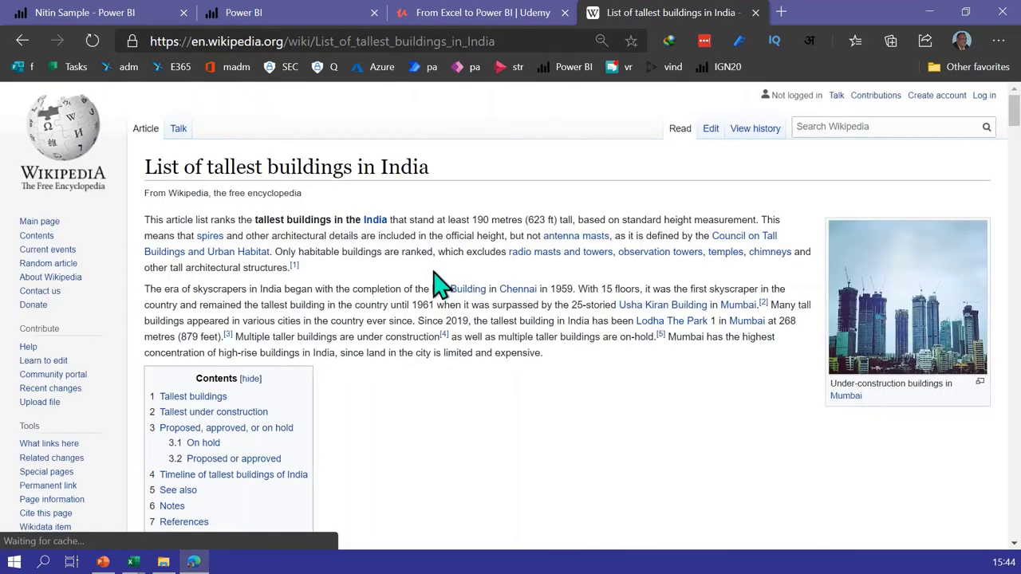
# Look through the building tables on the Wikipedia page and copy the page's web address.
pyautogui.scroll(-3, 451, 314)
pyautogui.scroll(-3, 451, 314)
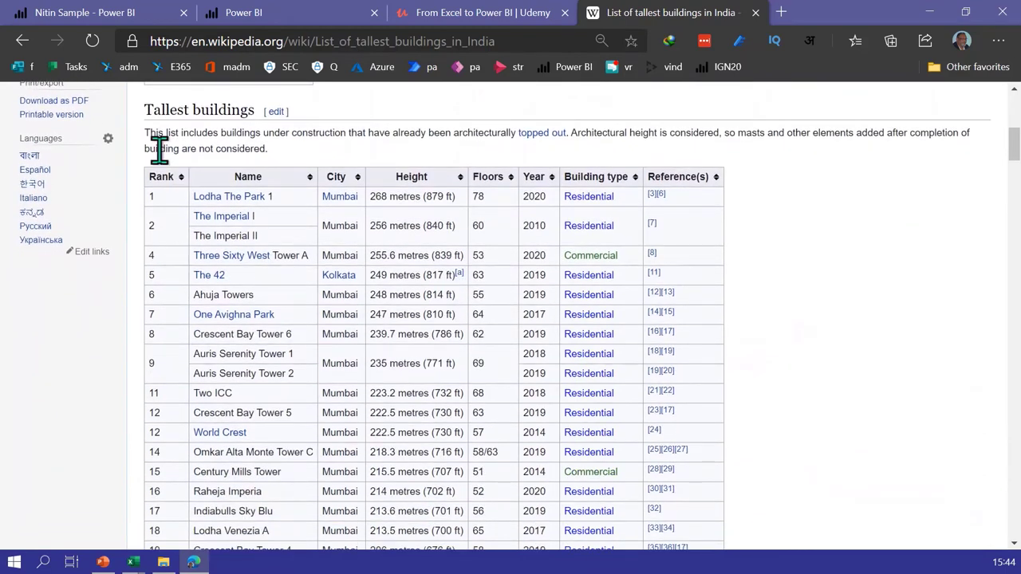
pyautogui.scroll(-10, 301, 411)
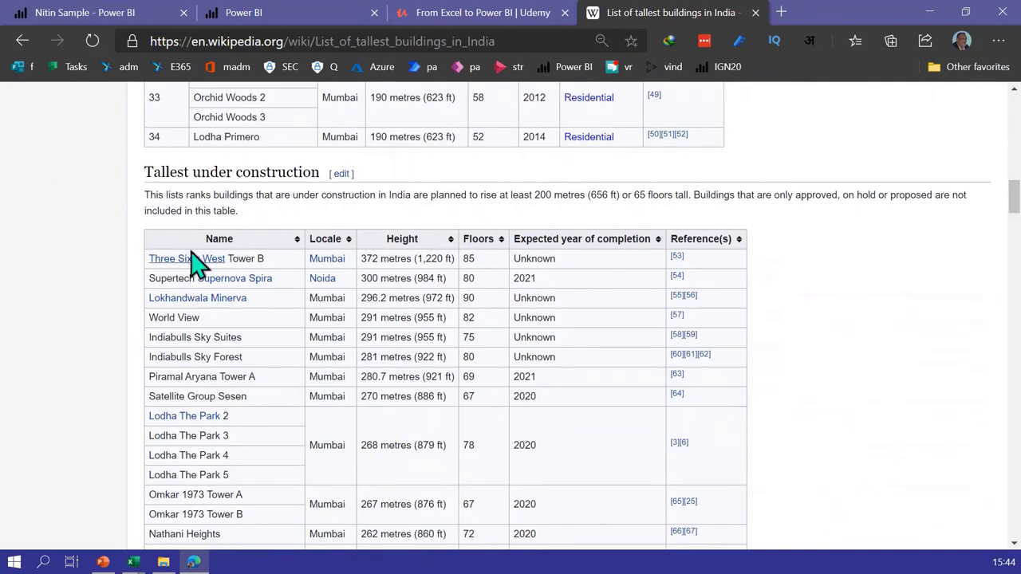
pyautogui.scroll(-2, 339, 389)
pyautogui.scroll(-10, 339, 388)
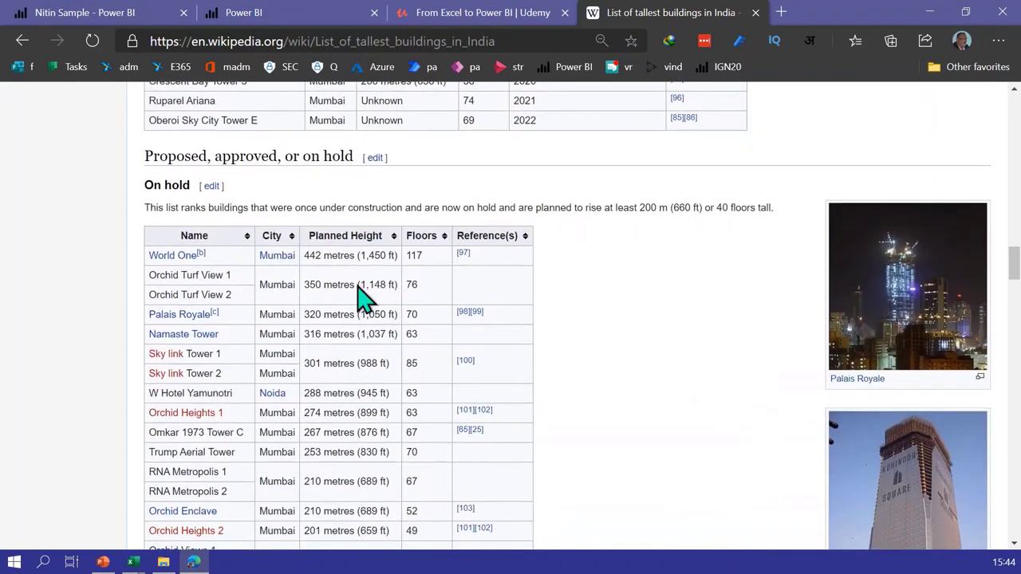
pyautogui.scroll(10, 287, 390)
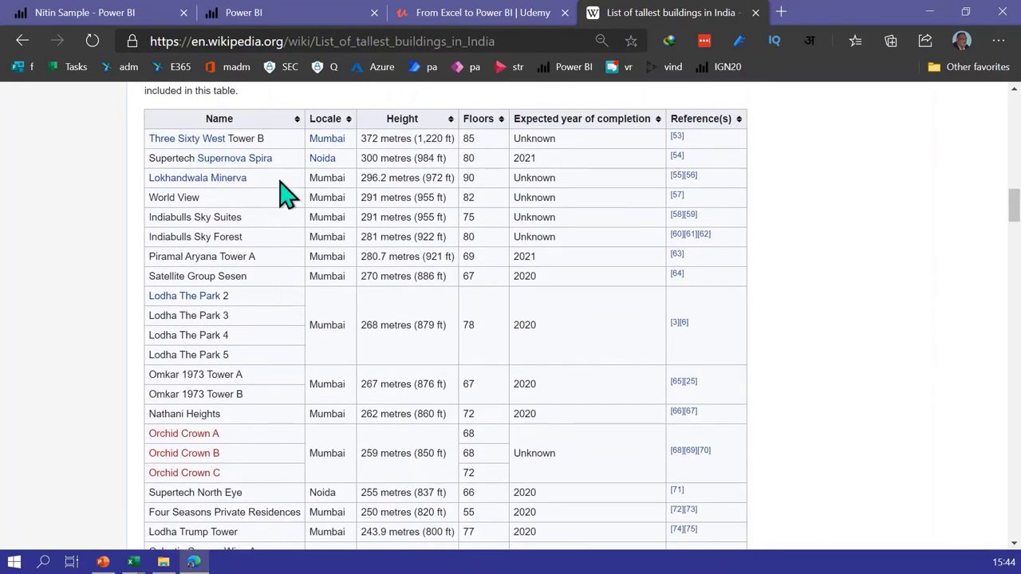
pyautogui.hotkey('ctrl', 'l')
pyautogui.hotkey('ctrl', 'c')
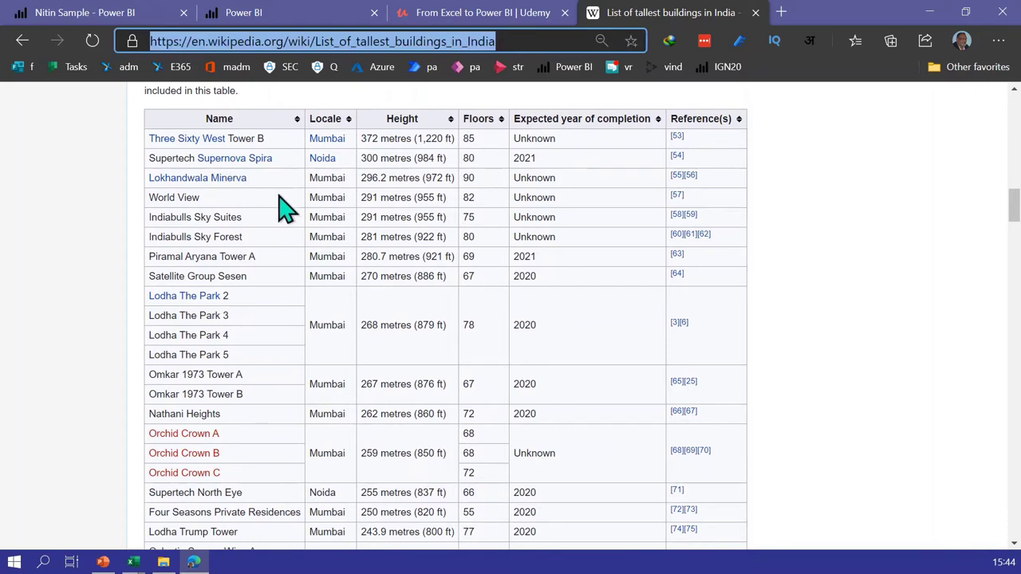
# Switch to the Book1 workbook in Excel and connect to the copied Wikipedia address as a web data source.
pyautogui.click(144, 560)
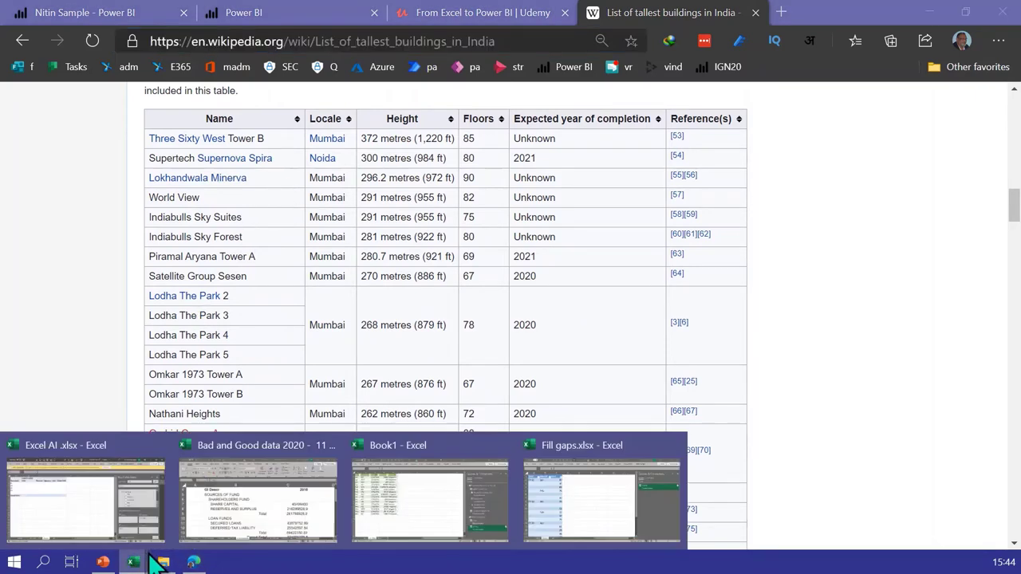
pyautogui.click(399, 511)
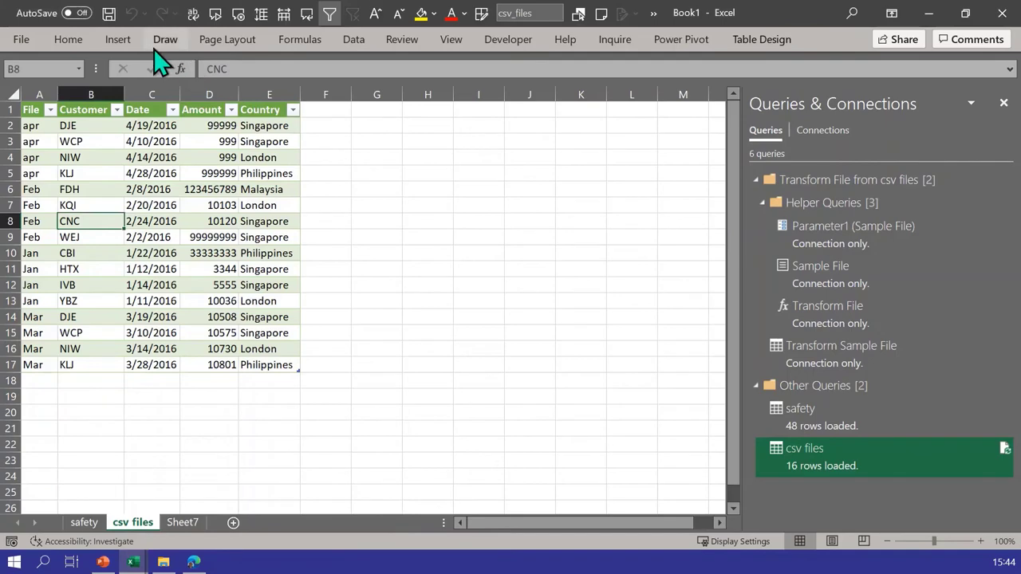
pyautogui.click(353, 42)
pyautogui.click(26, 94)
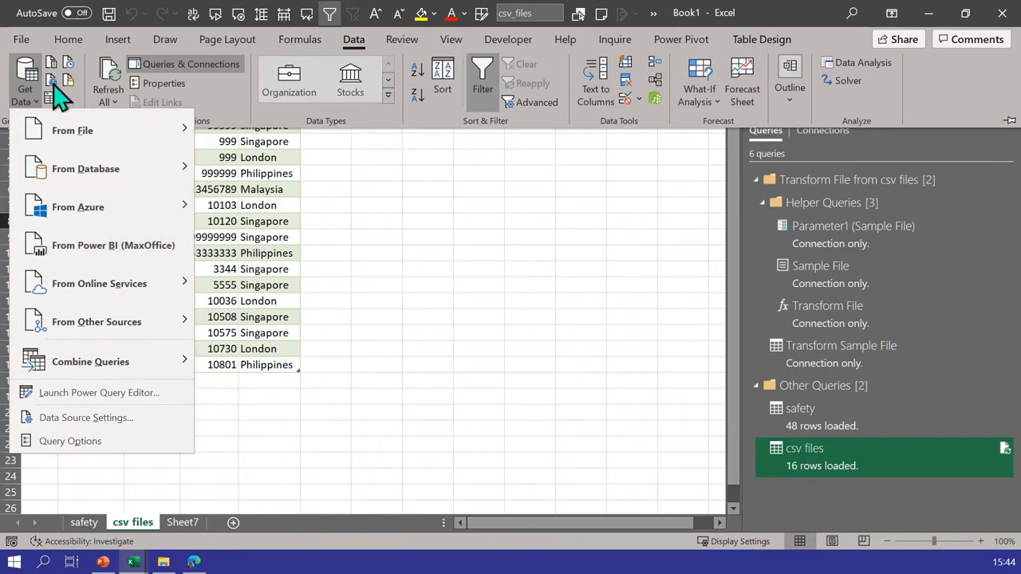
pyautogui.moveTo(130, 323)
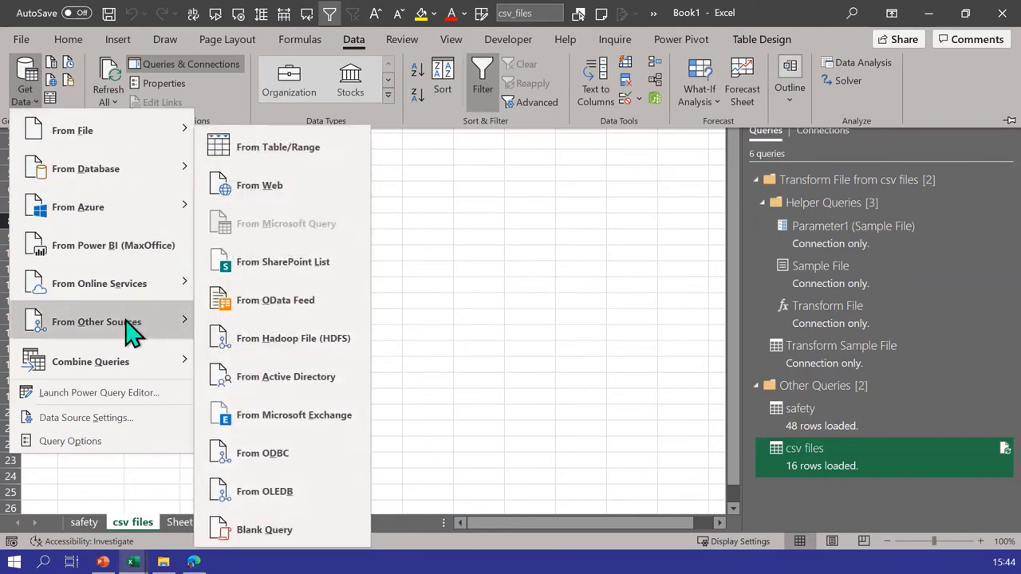
pyautogui.click(270, 192)
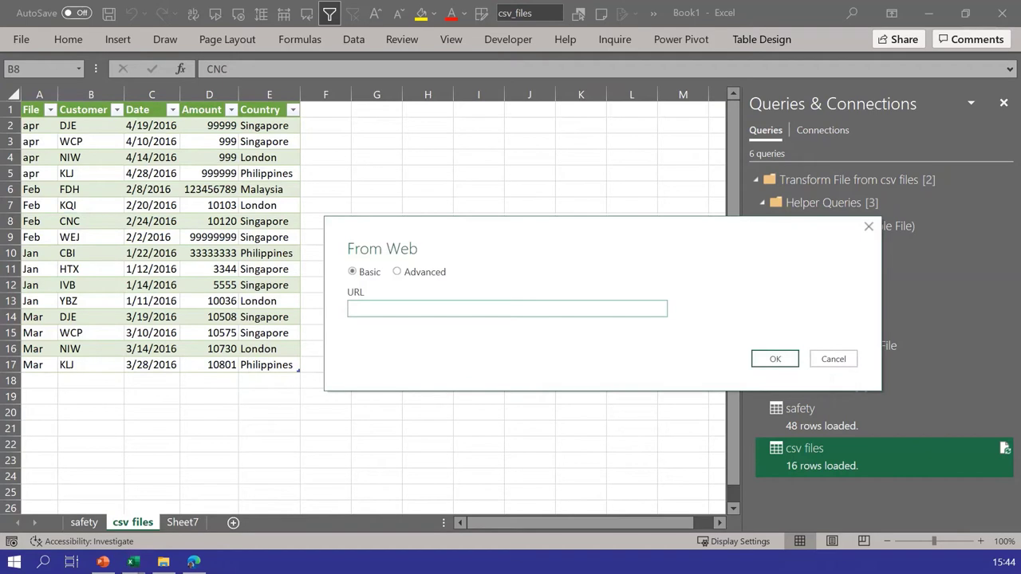
pyautogui.click(454, 309)
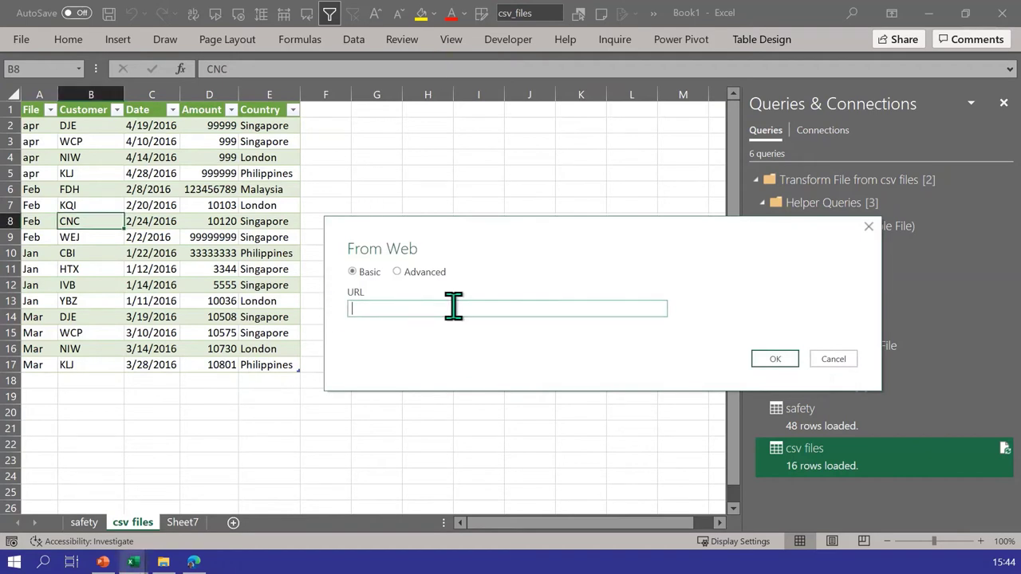
pyautogui.hotkey('ctrl', 'v')
pyautogui.click(770, 361)
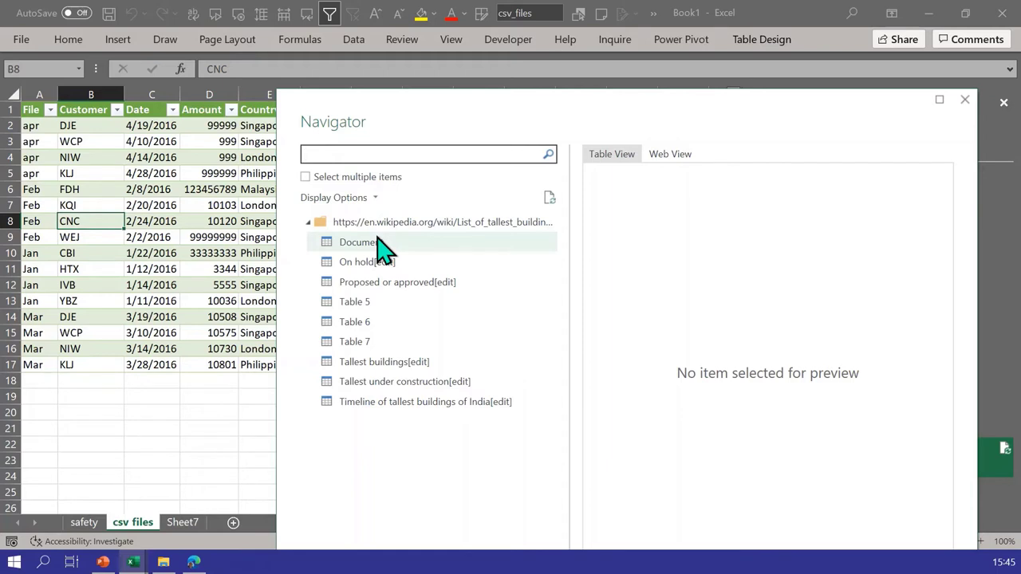
# Preview the Document, Table 5, Table 6 and Table 7 items found on the web page.
pyautogui.click(381, 247)
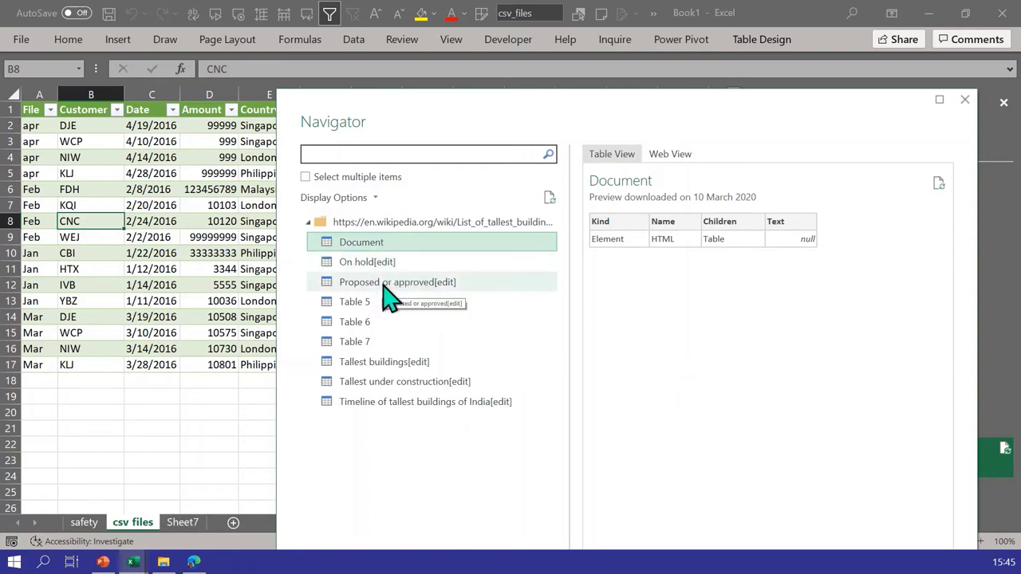
pyautogui.click(364, 309)
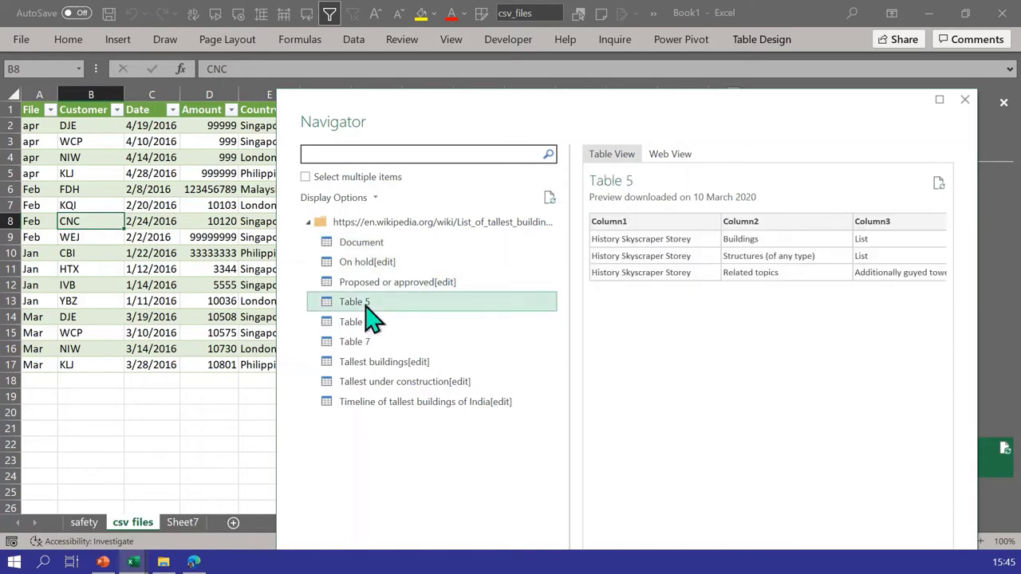
pyautogui.click(392, 324)
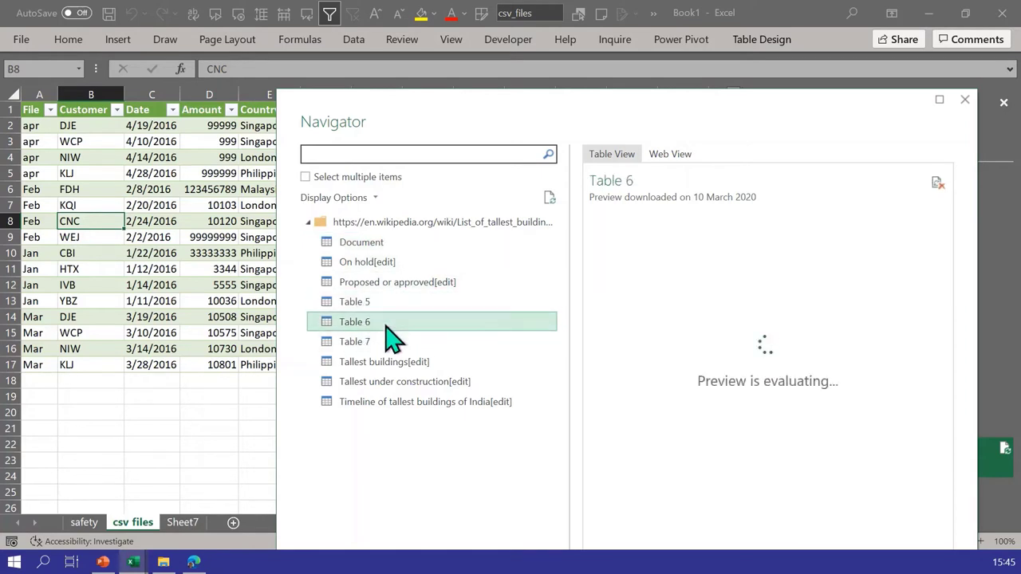
pyautogui.click(384, 342)
# Choose the Tallest buildings table and open it for transformation in the Power Query Editor.
pyautogui.click(384, 363)
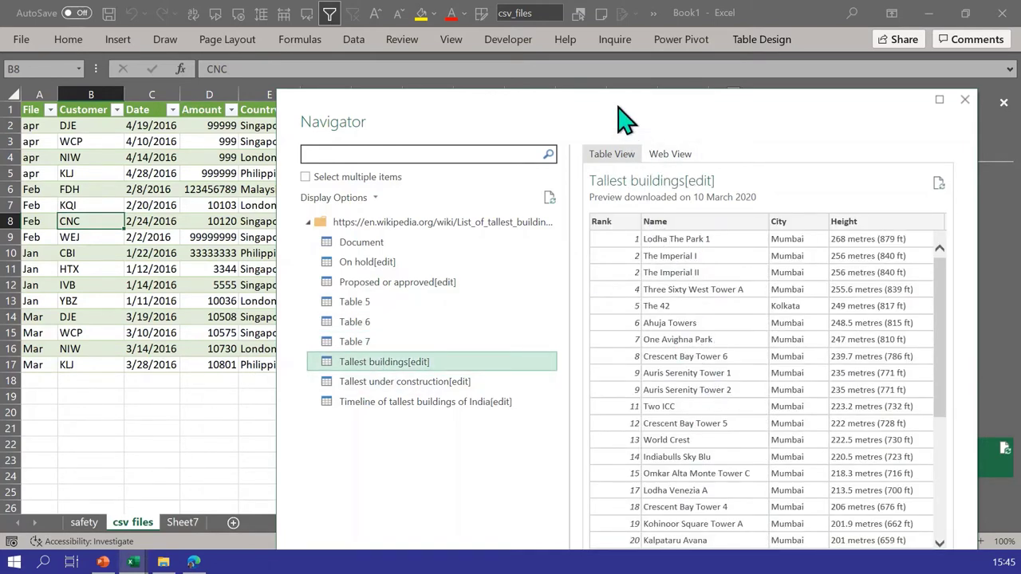
pyautogui.moveTo(611, 91); pyautogui.dragTo(521, 51)
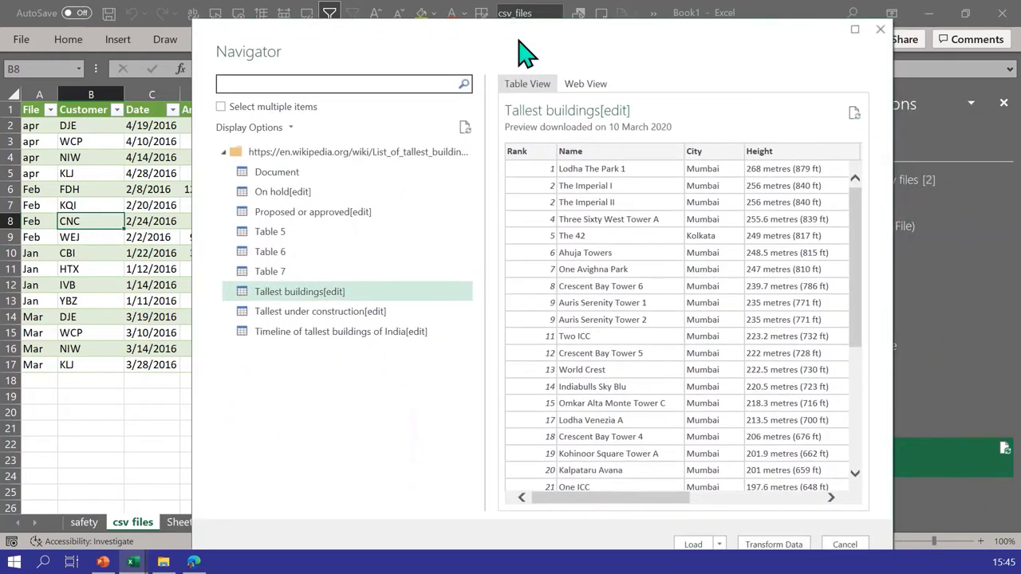
pyautogui.moveTo(518, 23); pyautogui.dragTo(488, 84)
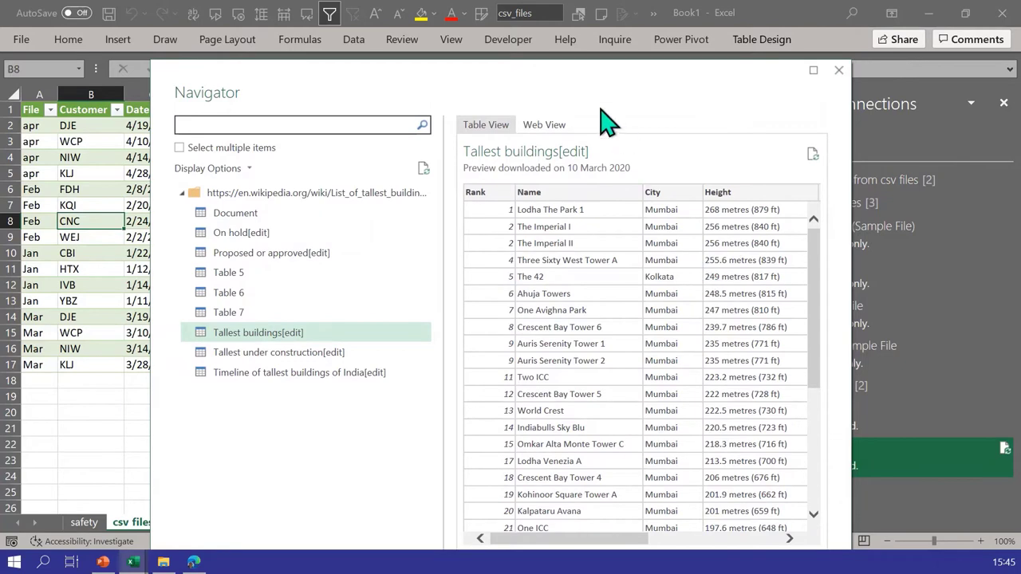
pyautogui.moveTo(580, 107); pyautogui.dragTo(578, 44)
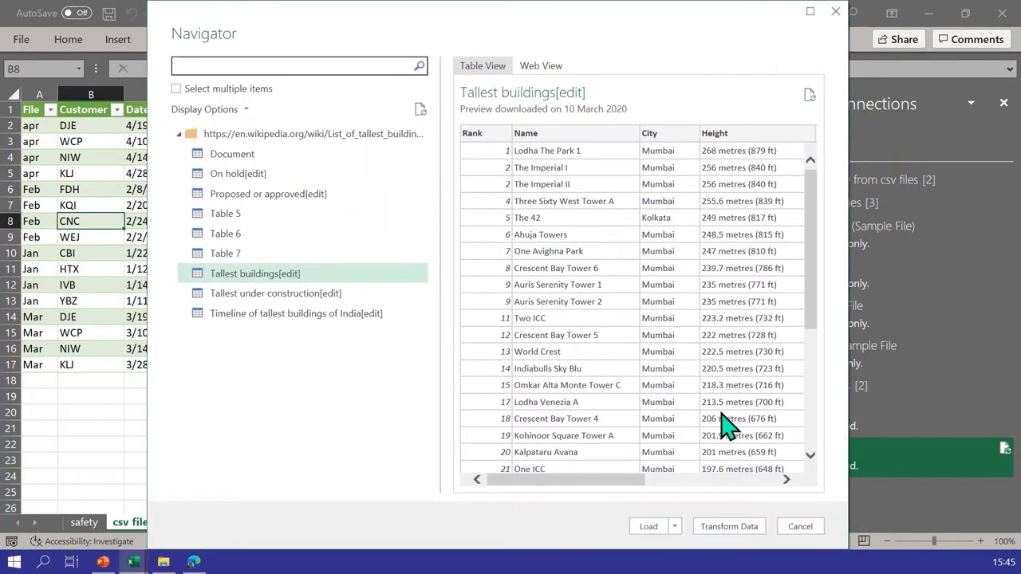
pyautogui.click(729, 525)
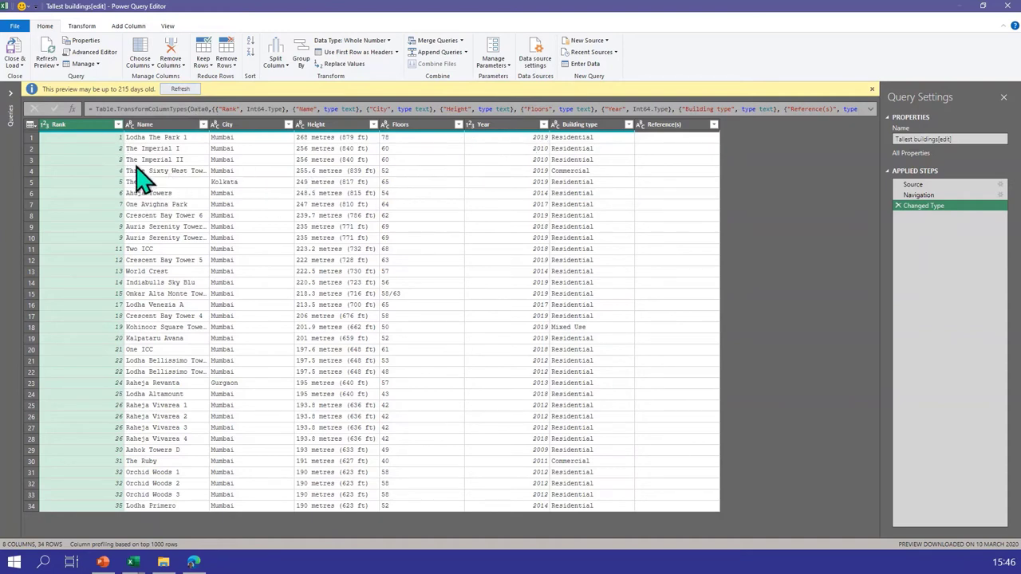
# Keep only the Name, City, Height and Floors columns and remove all the other columns.
pyautogui.click(171, 125)
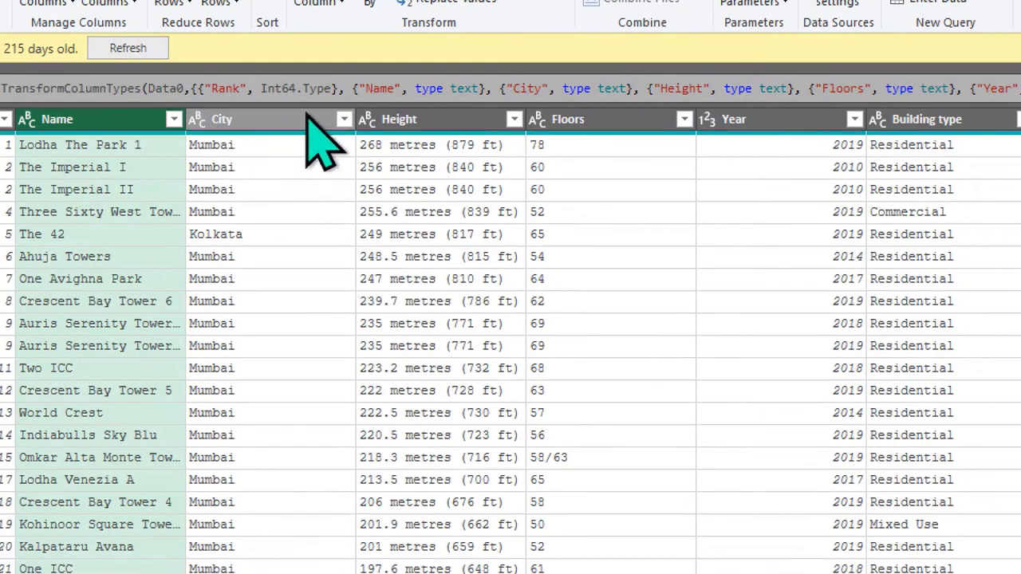
pyautogui.keyDown('ctrl'); pyautogui.click(303, 119); pyautogui.keyUp('ctrl')
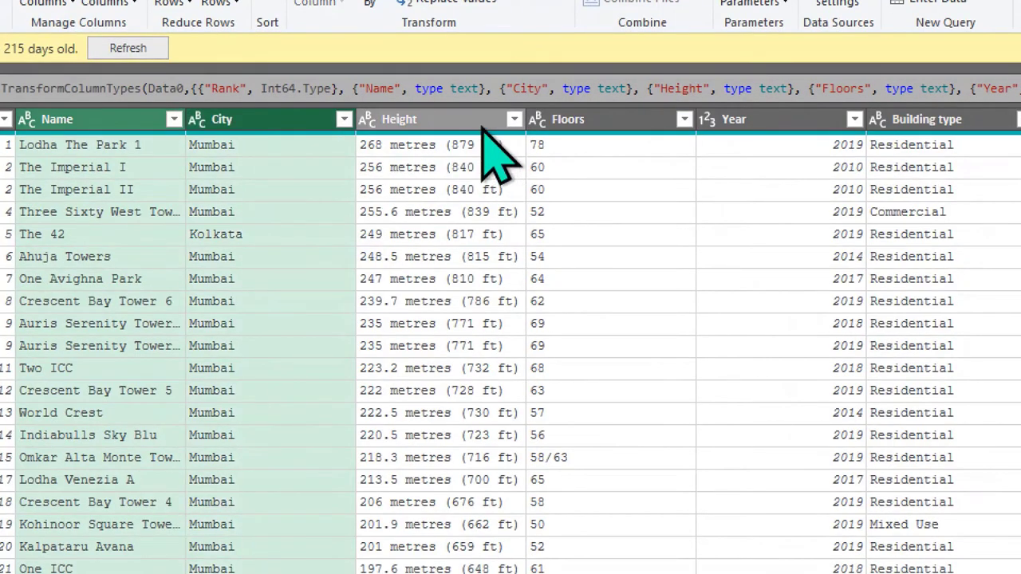
pyautogui.keyDown('ctrl'); pyautogui.click(403, 120); pyautogui.keyUp('ctrl')
pyautogui.keyDown('ctrl'); pyautogui.click(604, 121); pyautogui.keyUp('ctrl')
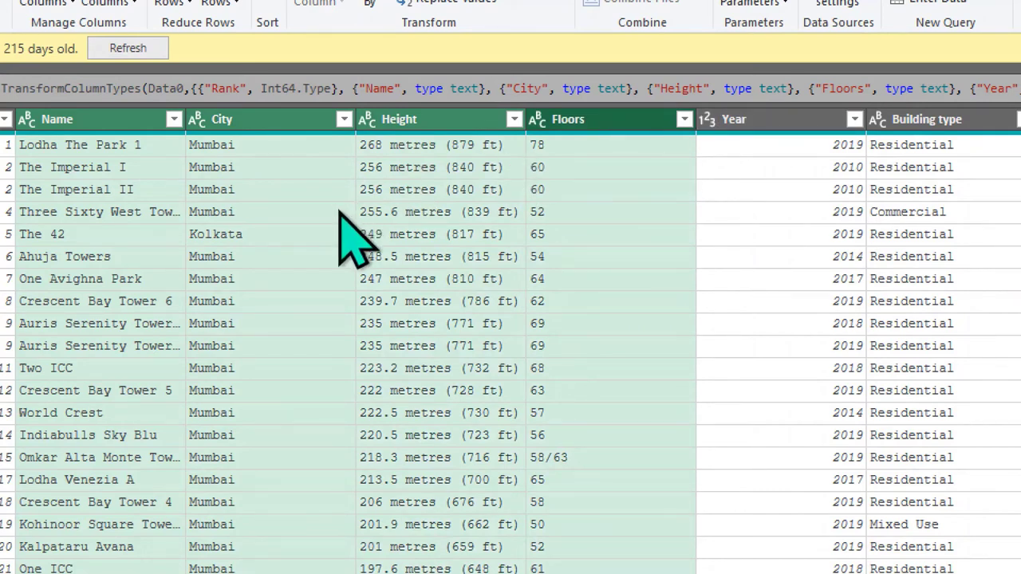
pyautogui.rightClick(311, 122)
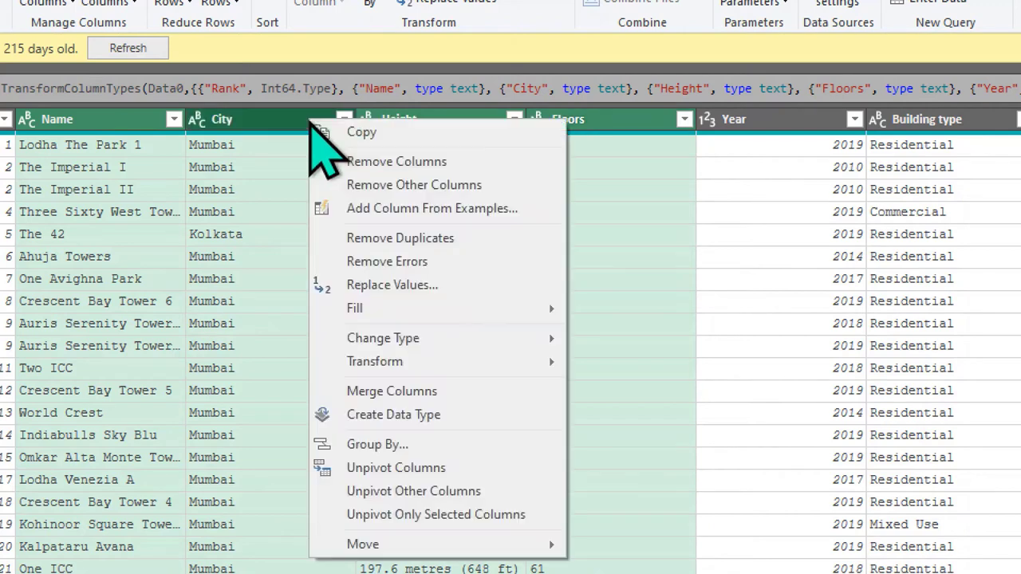
pyautogui.click(404, 184)
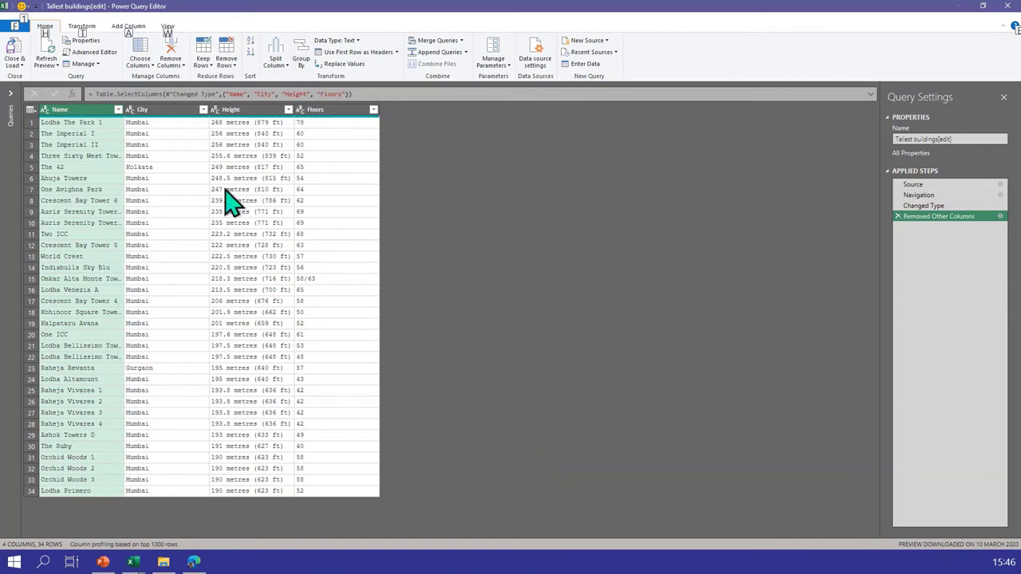
# Split the Height column by the Space delimiter at the left-most occurrence to separate the metre number.
pyautogui.rightClick(248, 113)
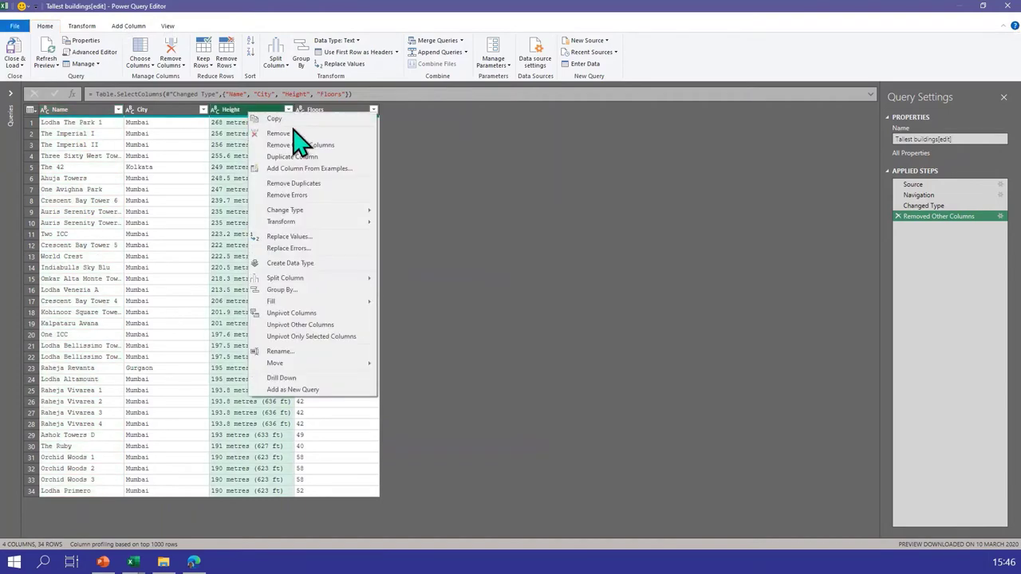
pyautogui.press('Escape')
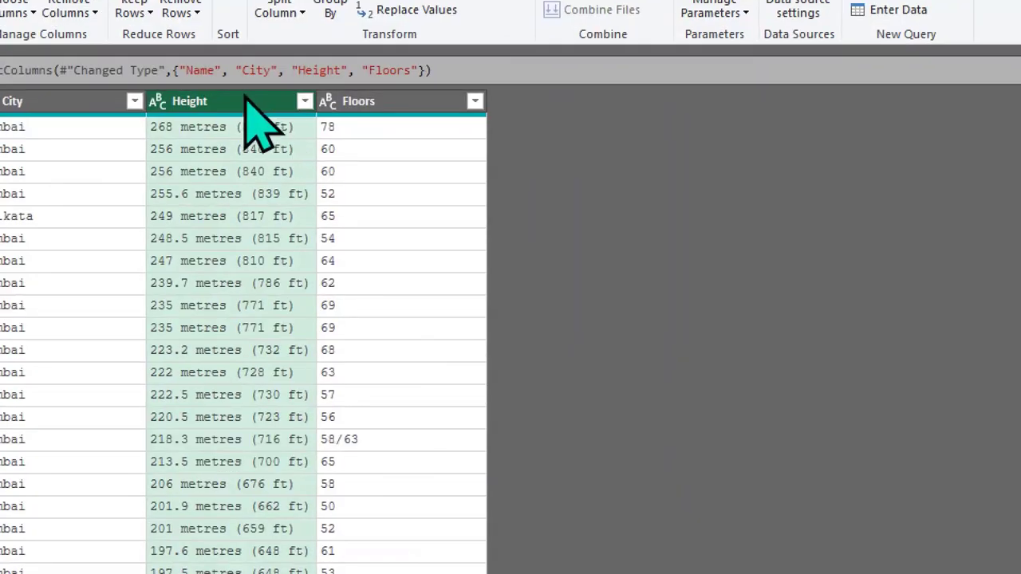
pyautogui.rightClick(261, 110)
pyautogui.moveTo(367, 435)
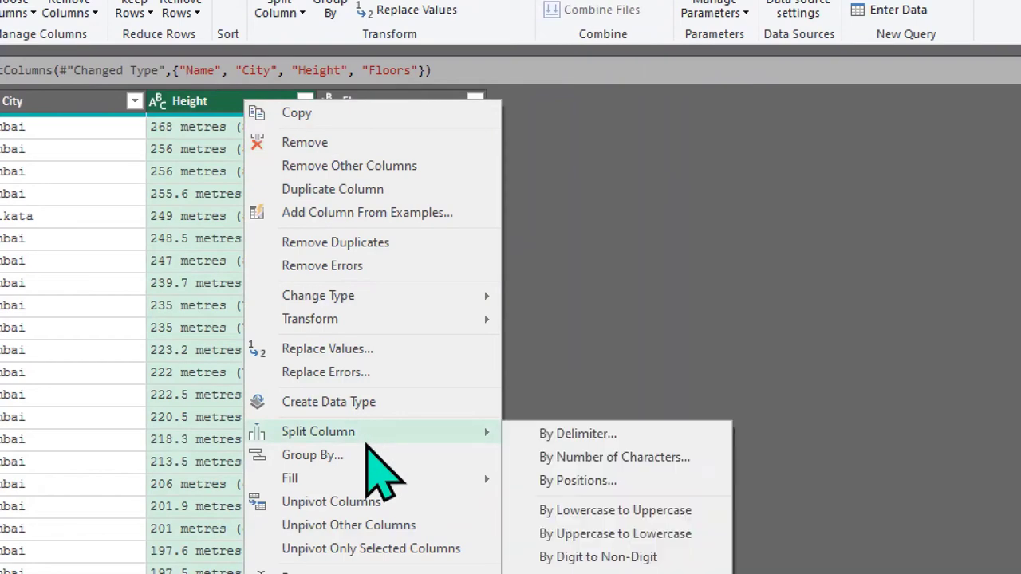
pyautogui.click(594, 435)
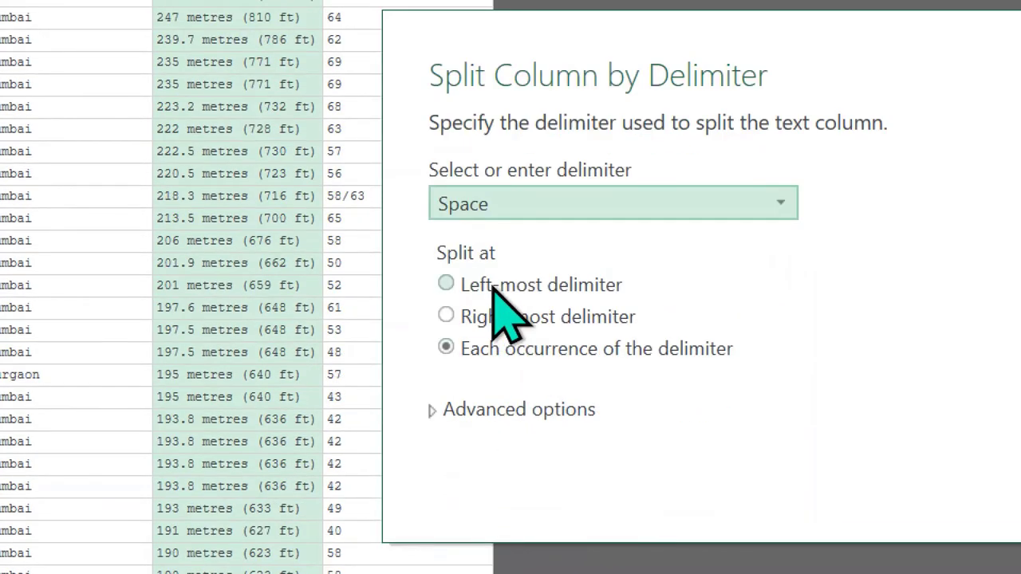
pyautogui.click(501, 297)
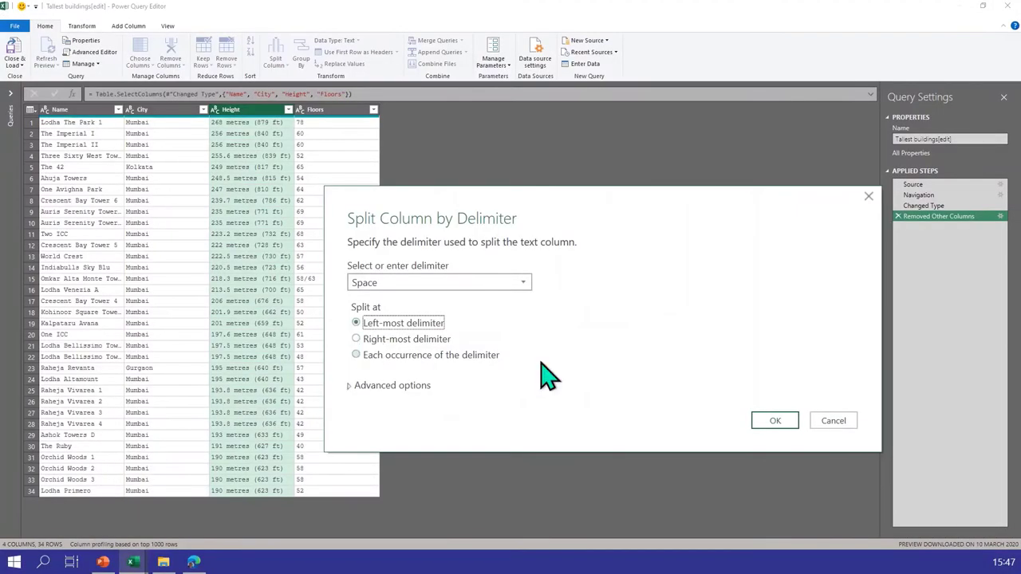
pyautogui.click(714, 421)
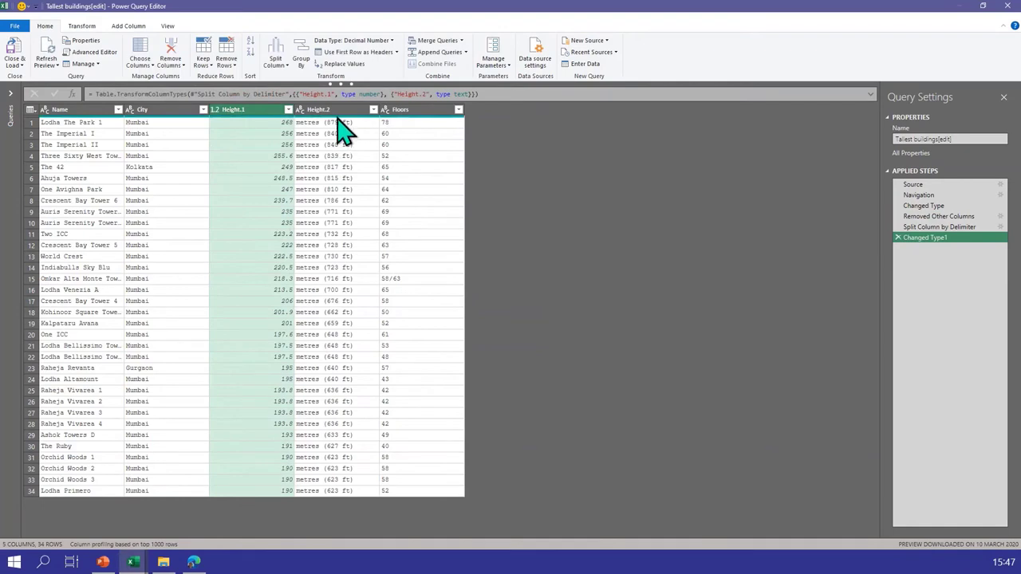
# Remove the Height.2 column from the Tallest buildings query and load the cleaned data into the workbook.
pyautogui.rightClick(338, 113)
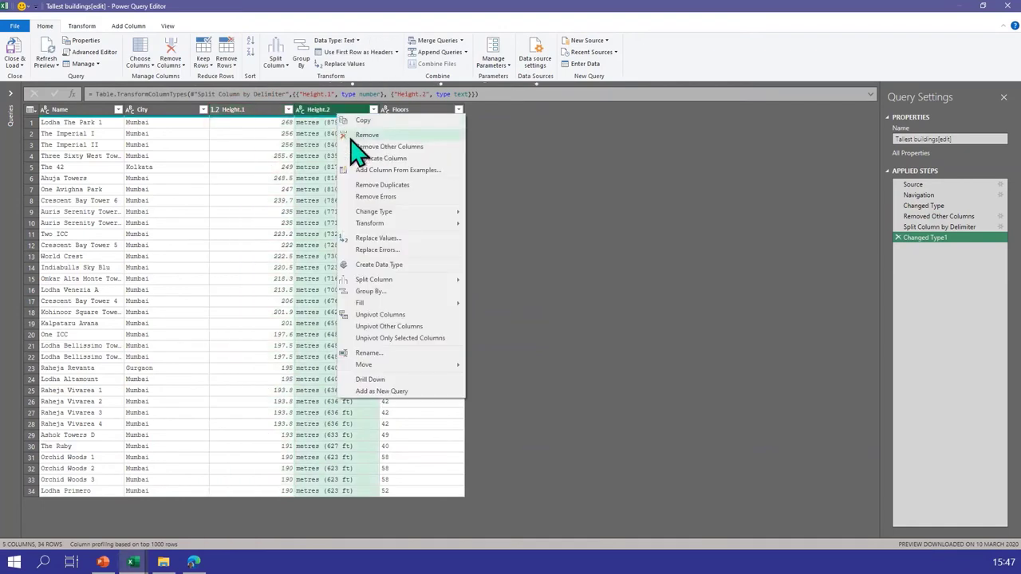
pyautogui.press('Escape')
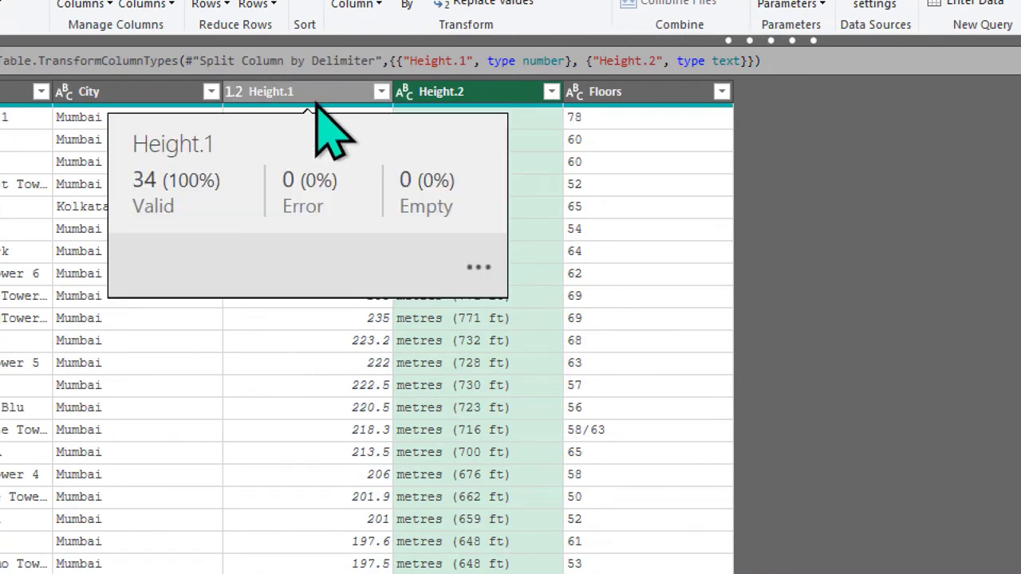
pyautogui.click(234, 99)
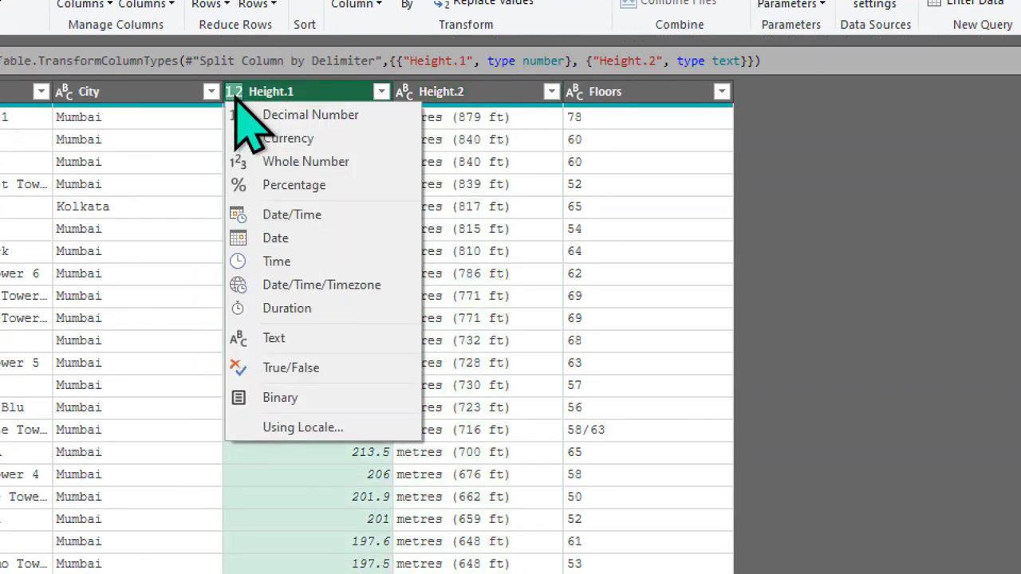
pyautogui.click(487, 92)
pyautogui.rightClick(469, 91)
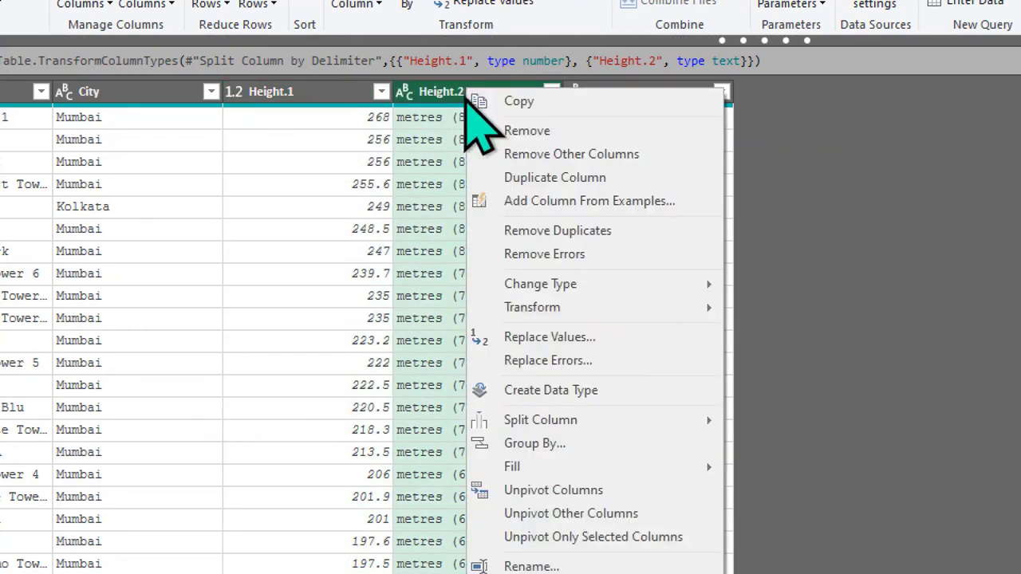
pyautogui.click(525, 131)
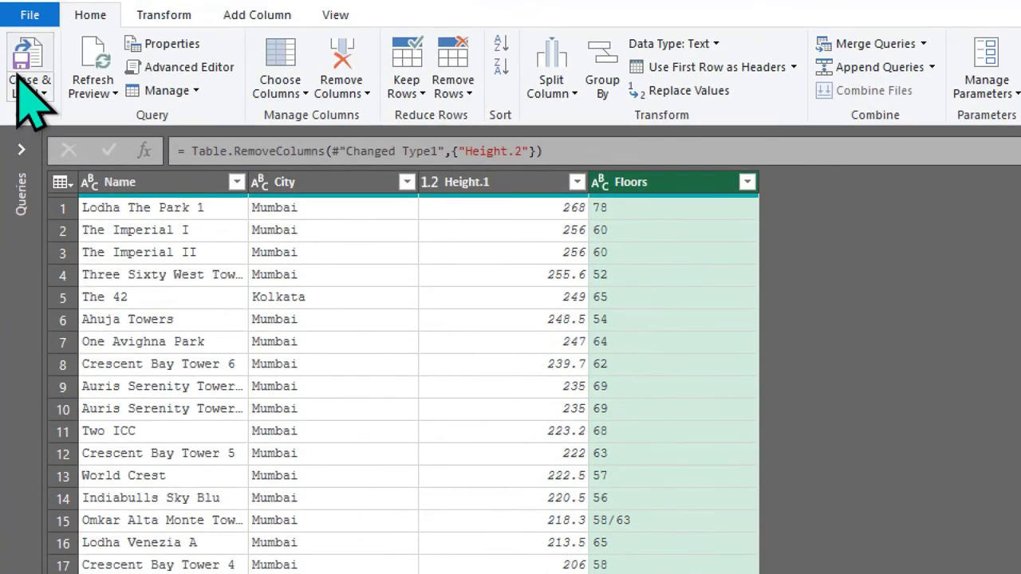
pyautogui.click(19, 80)
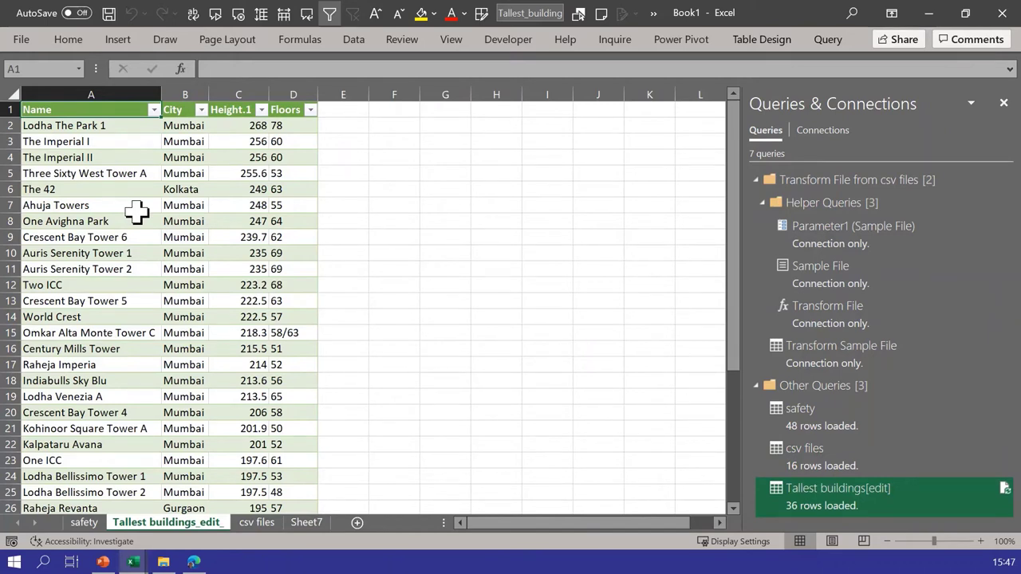
# Check the refresh choices for the loaded Tallest buildings table and open its External Data Properties.
pyautogui.click(137, 210)
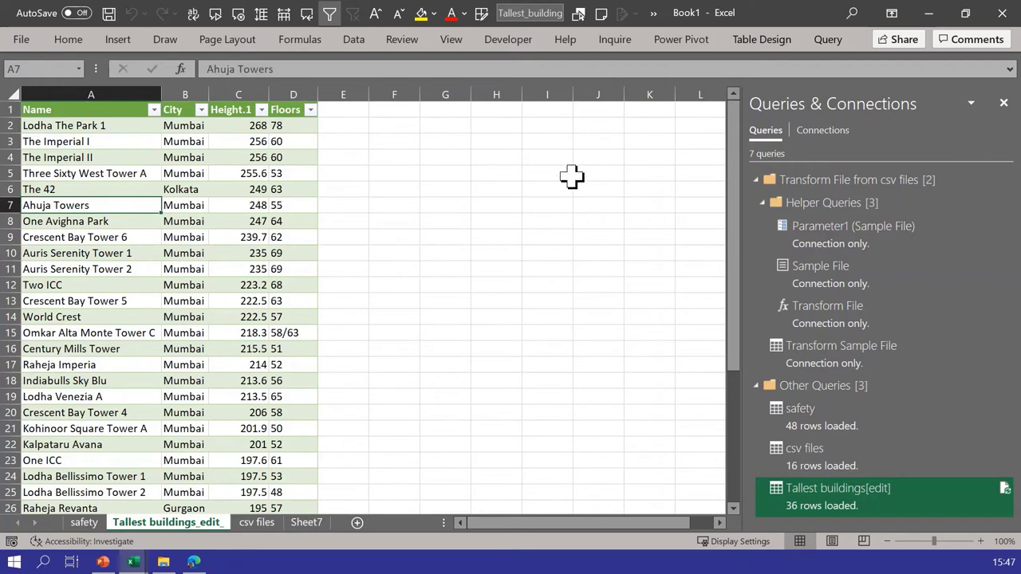
pyautogui.click(828, 42)
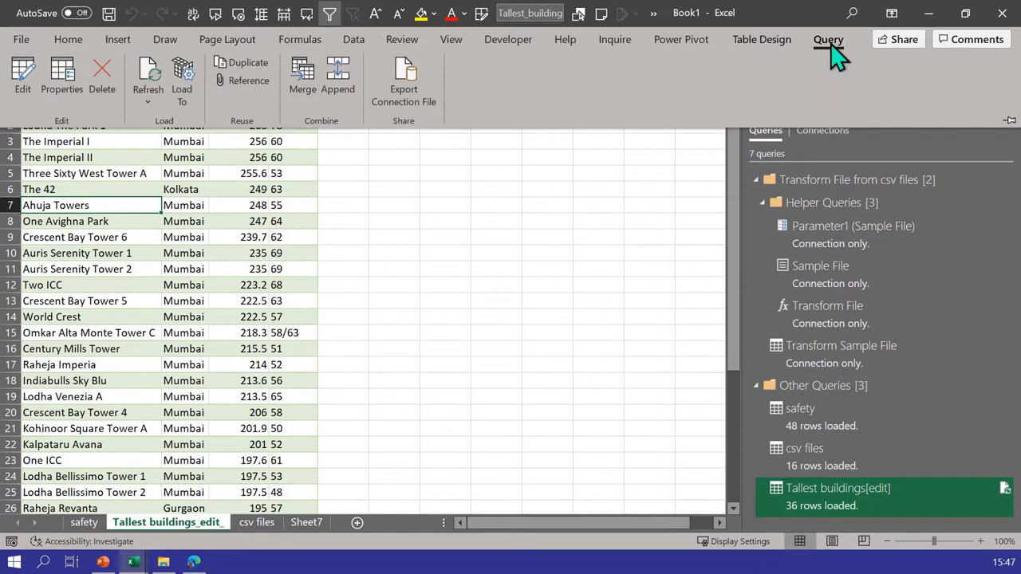
pyautogui.click(146, 101)
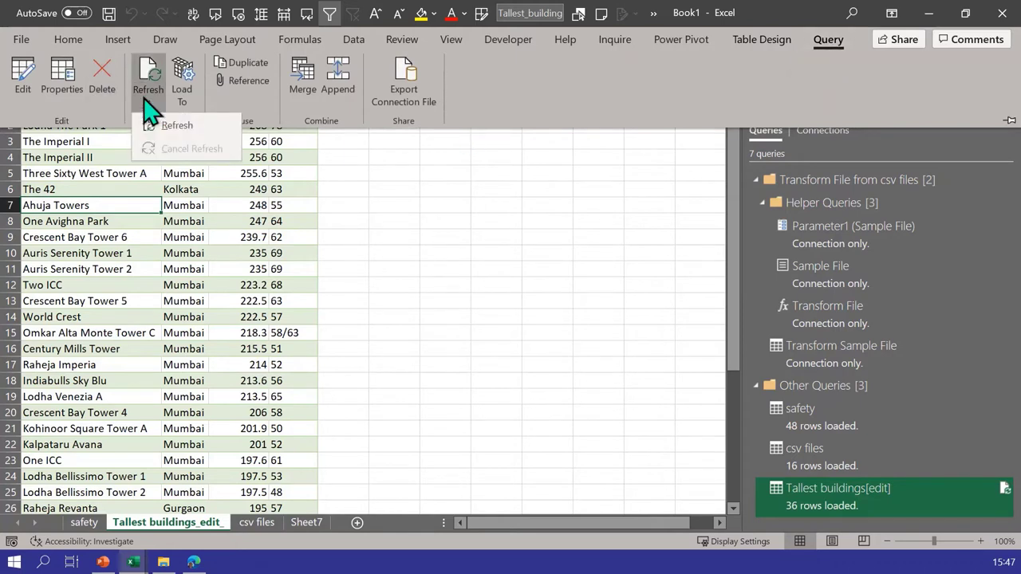
pyautogui.click(197, 183)
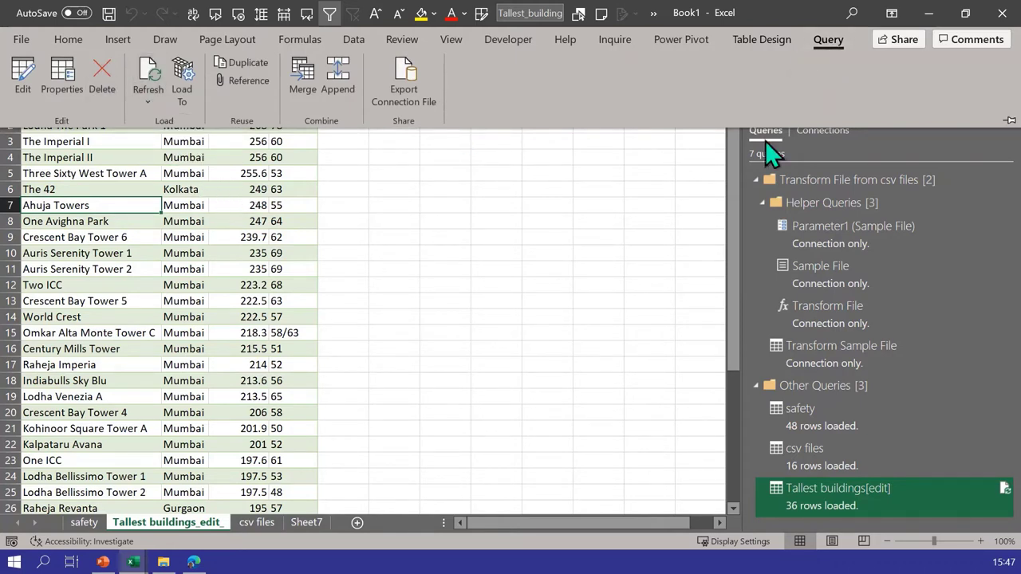
pyautogui.click(764, 41)
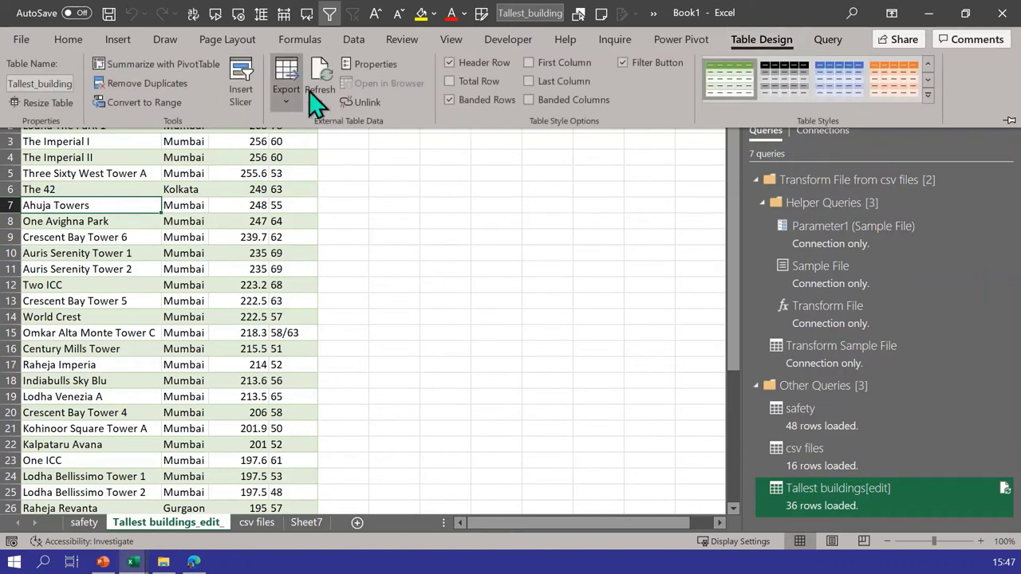
pyautogui.click(355, 63)
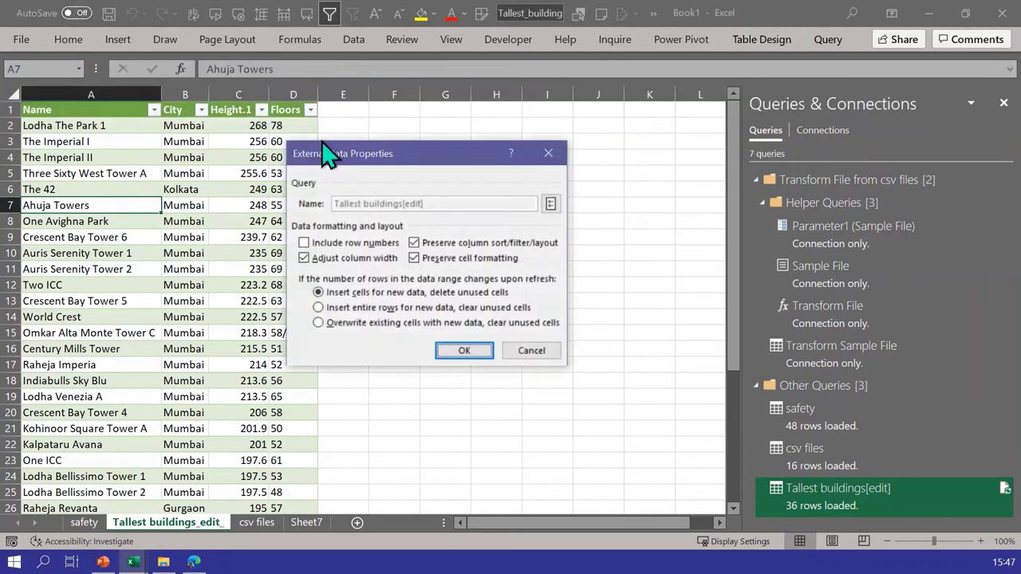
pyautogui.click(550, 205)
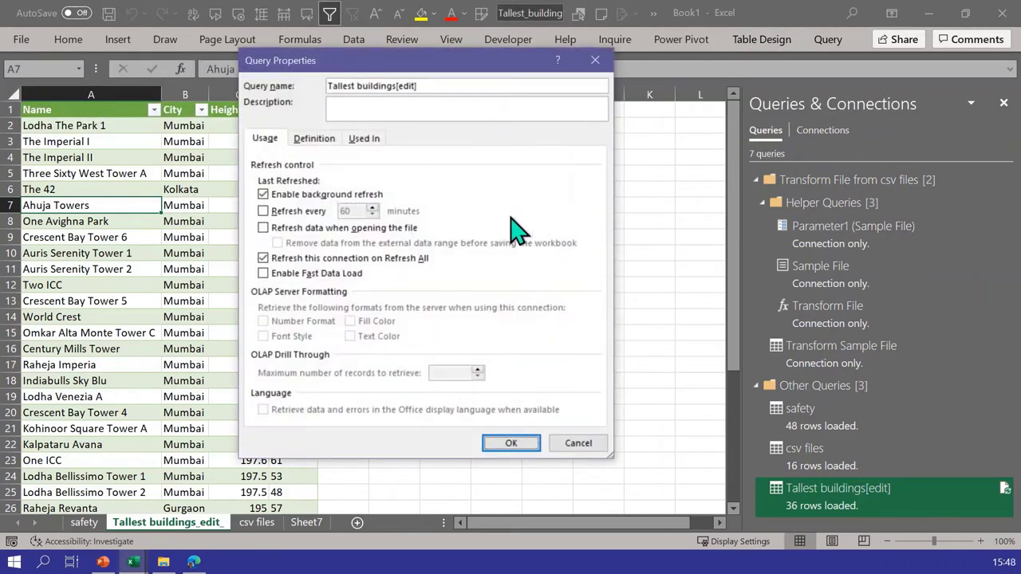
pyautogui.click(304, 232)
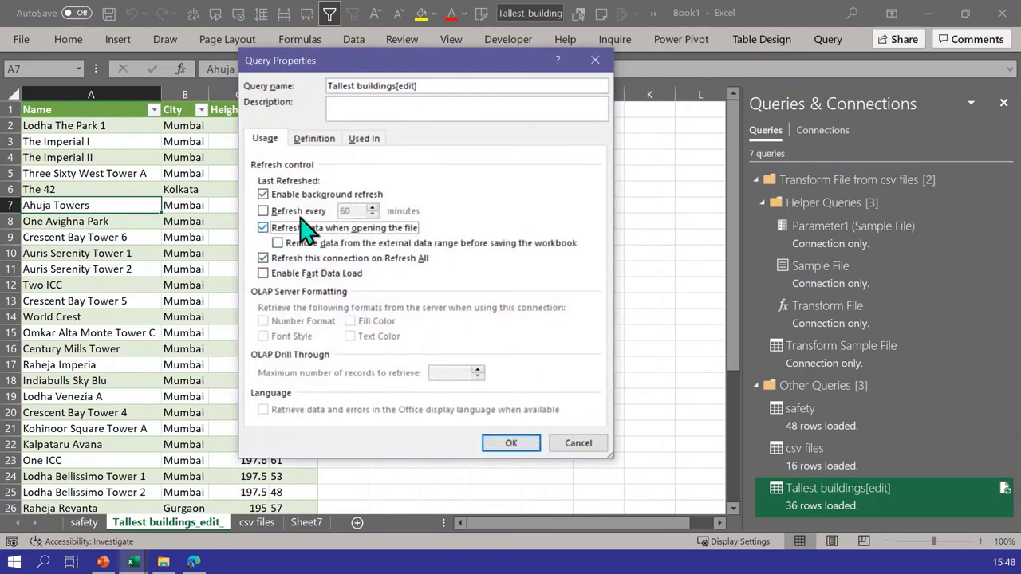
pyautogui.click(300, 209)
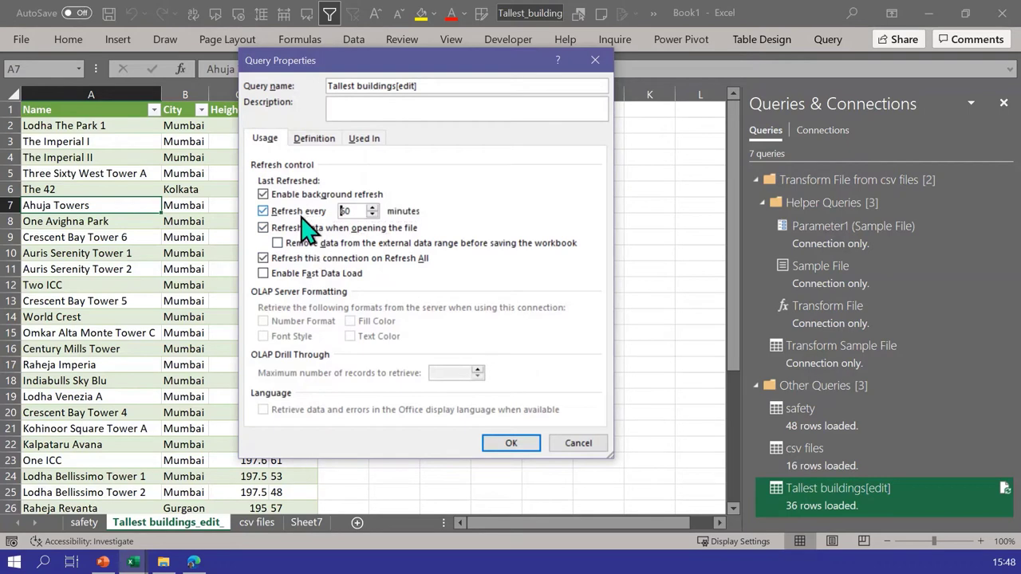
pyautogui.click(569, 445)
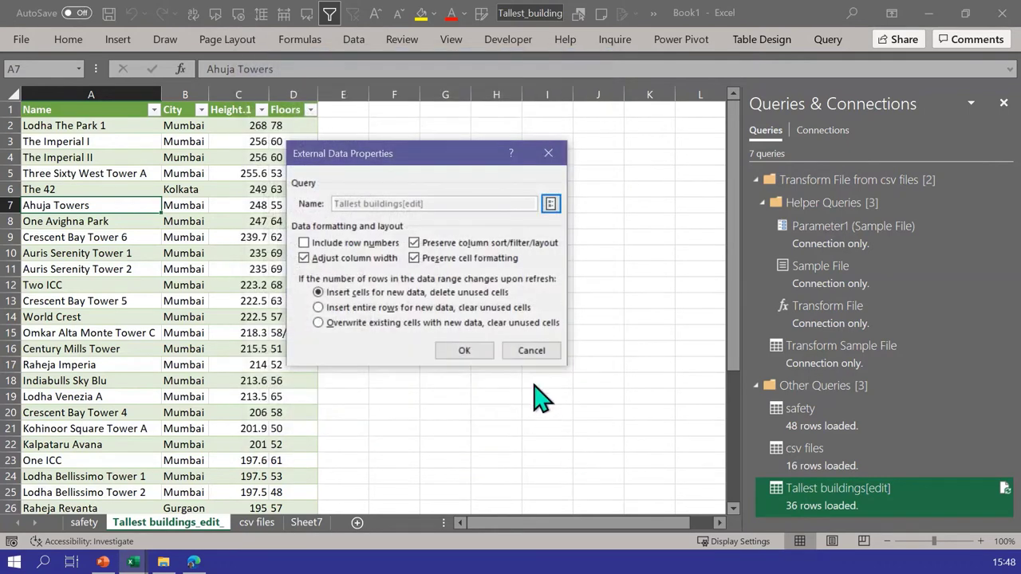
pyautogui.click(531, 351)
pyautogui.click(201, 269)
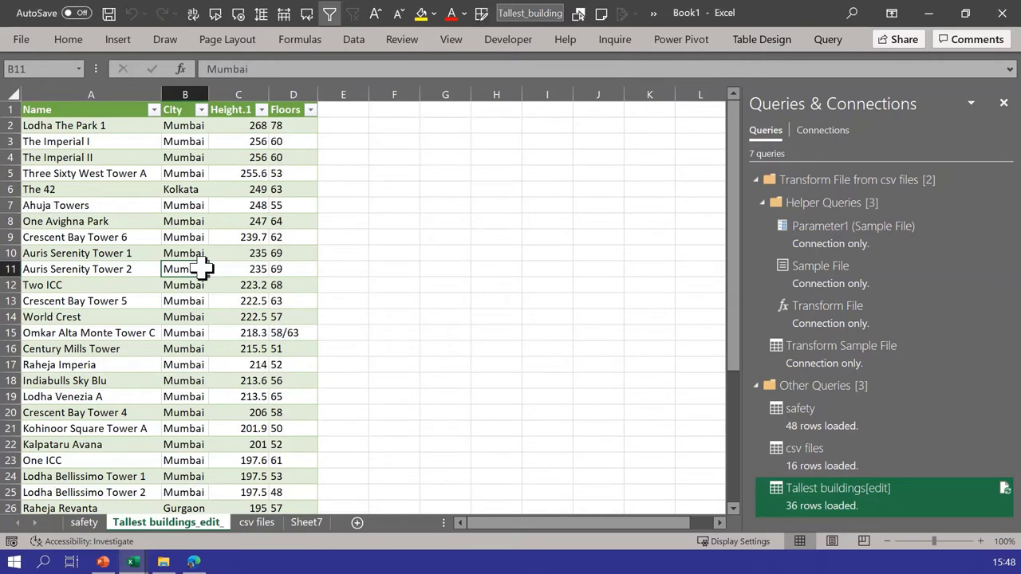
pyautogui.click(286, 239)
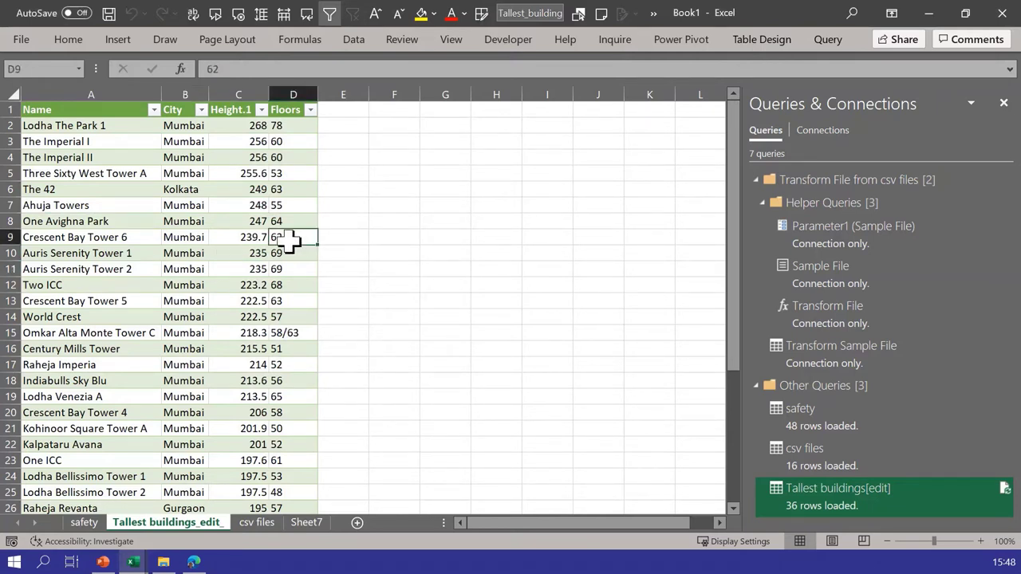
pyautogui.click(175, 257)
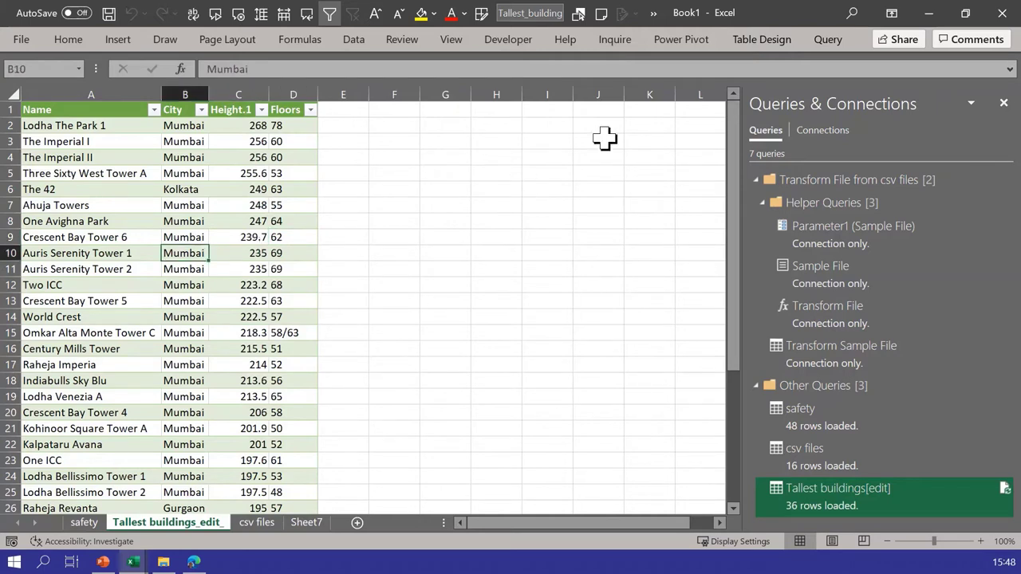
pyautogui.click(937, 14)
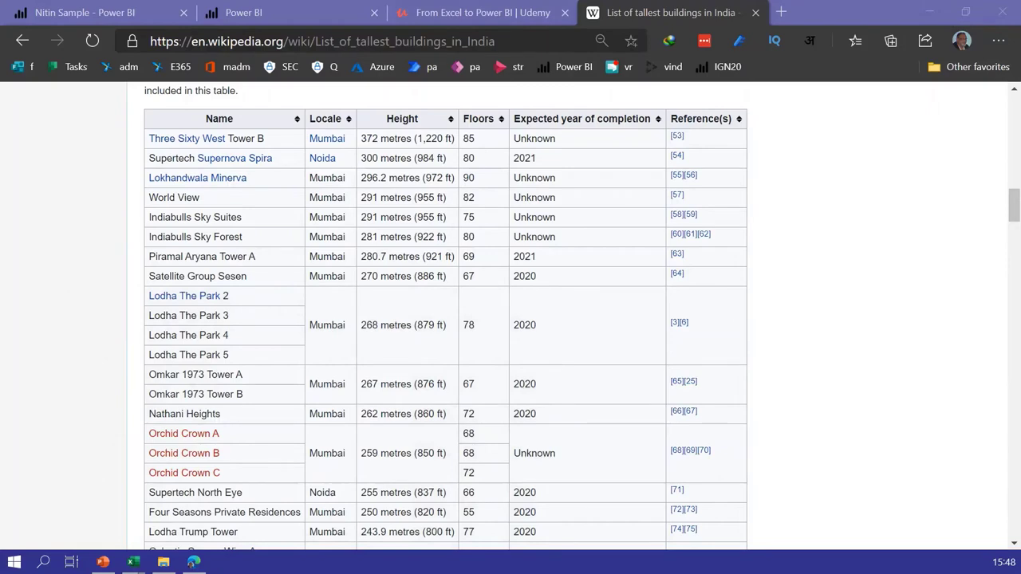
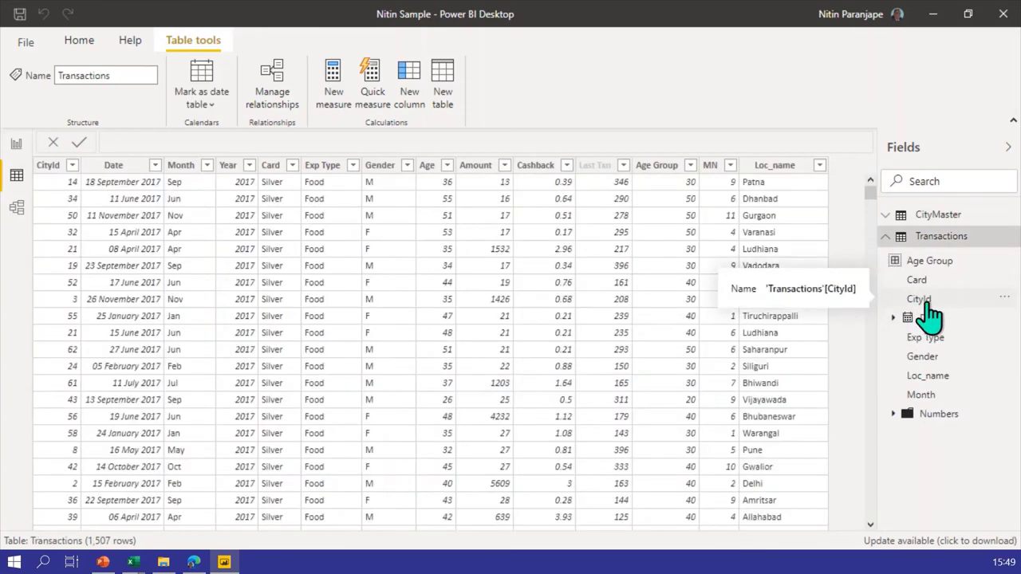
# Examine the columns of the CityMaster and Transactions tables in the Power BI Desktop data view.
pyautogui.click(904, 222)
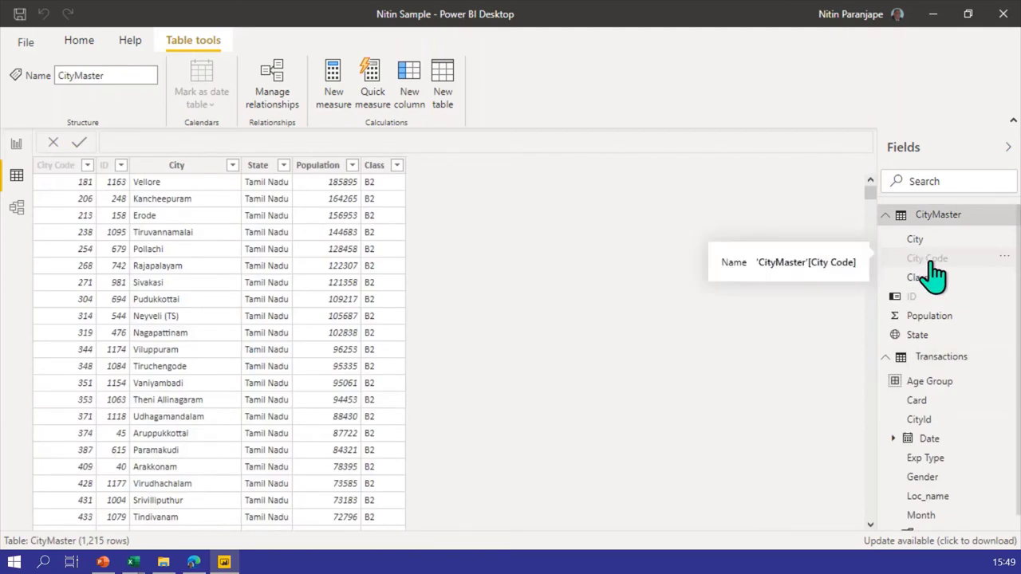
pyautogui.click(885, 215)
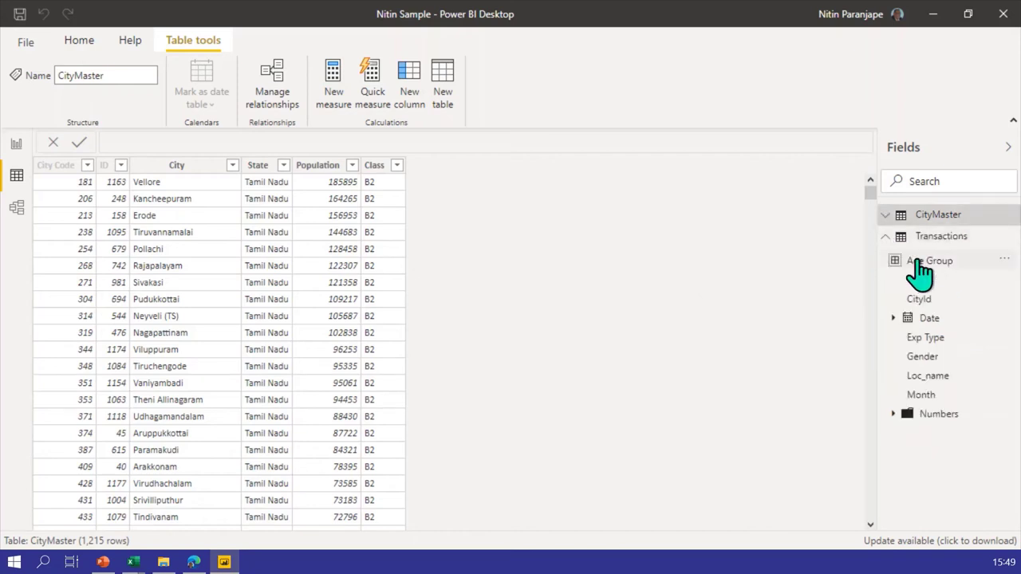
pyautogui.click(929, 236)
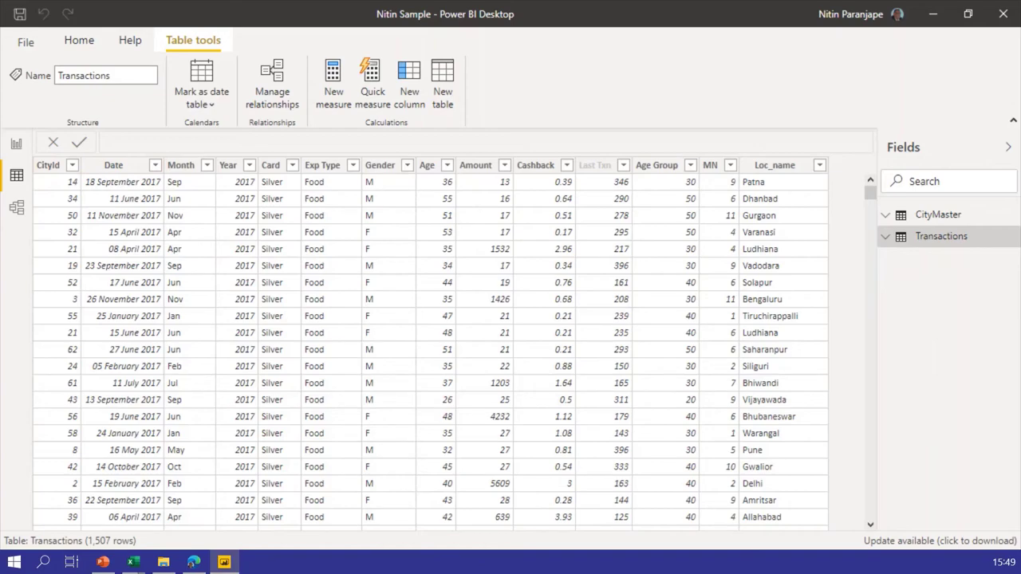
pyautogui.hotkey('alt', 'Tab')
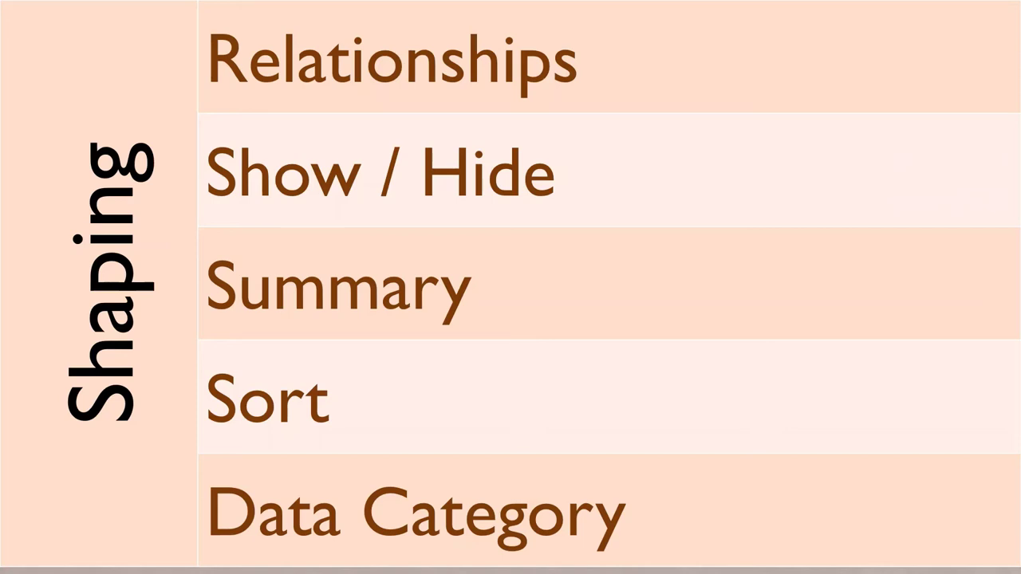
pyautogui.hotkey('alt', 'Tab')
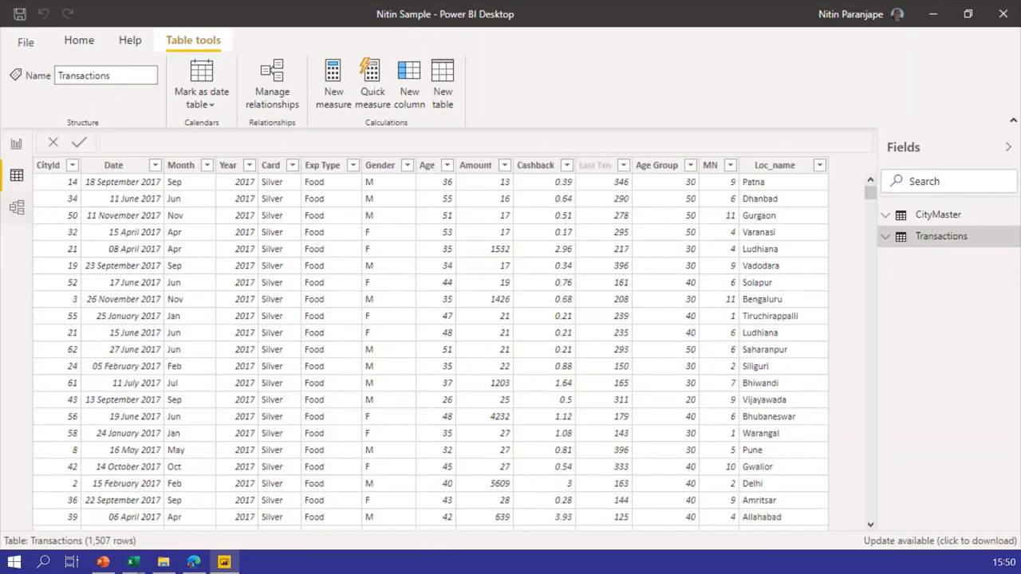
# Show the data model with the Properties and Fields panes collapsed, and place the Transactions table closer to CityMaster.
pyautogui.click(16, 207)
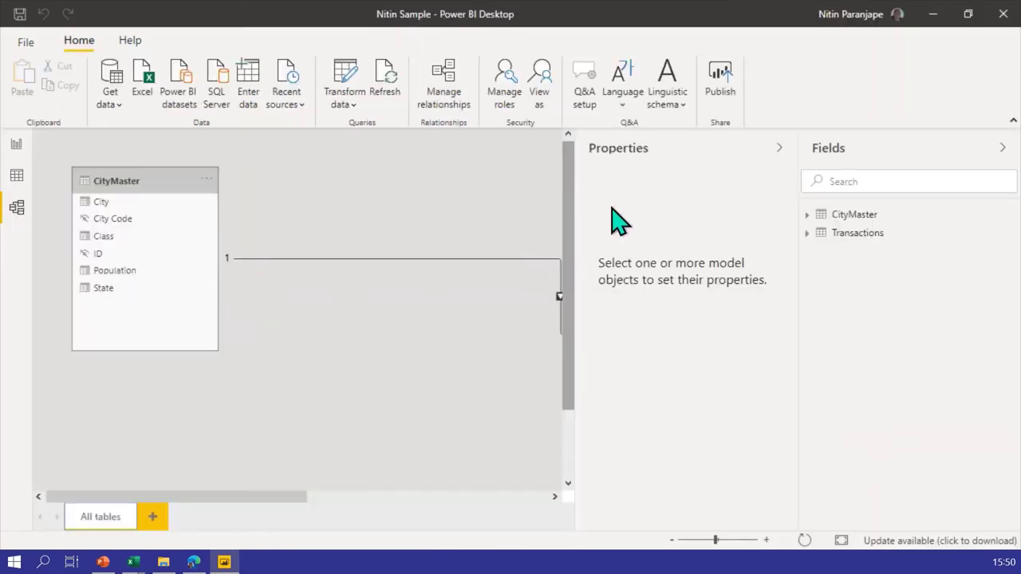
pyautogui.click(779, 147)
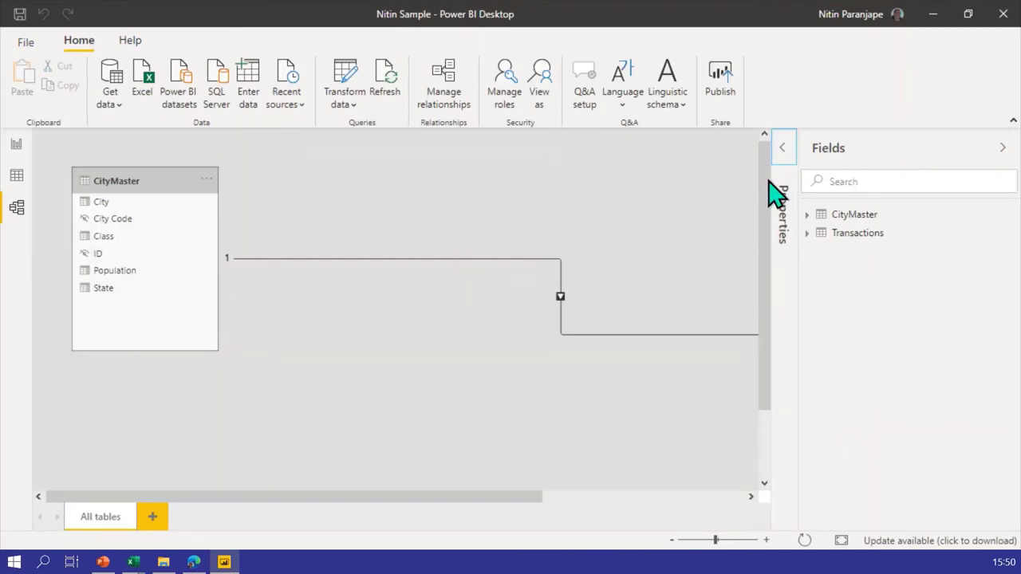
pyautogui.click(1002, 147)
pyautogui.moveTo(933, 194); pyautogui.dragTo(491, 171)
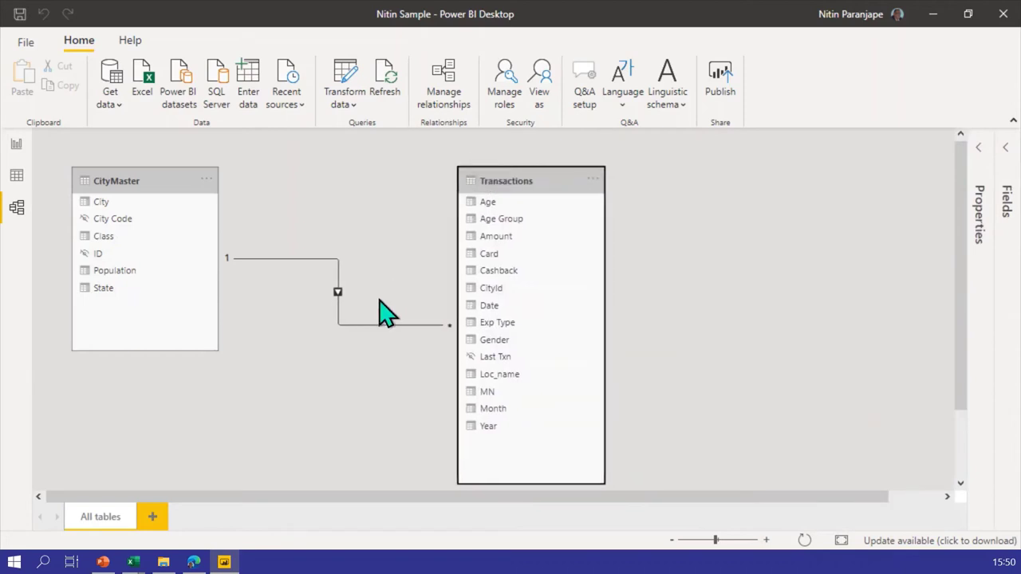
# Delete the relationship between CityMaster and Transactions, and recreate it by linking CityId in Transactions to City Code in CityMaster.
pyautogui.rightClick(366, 327)
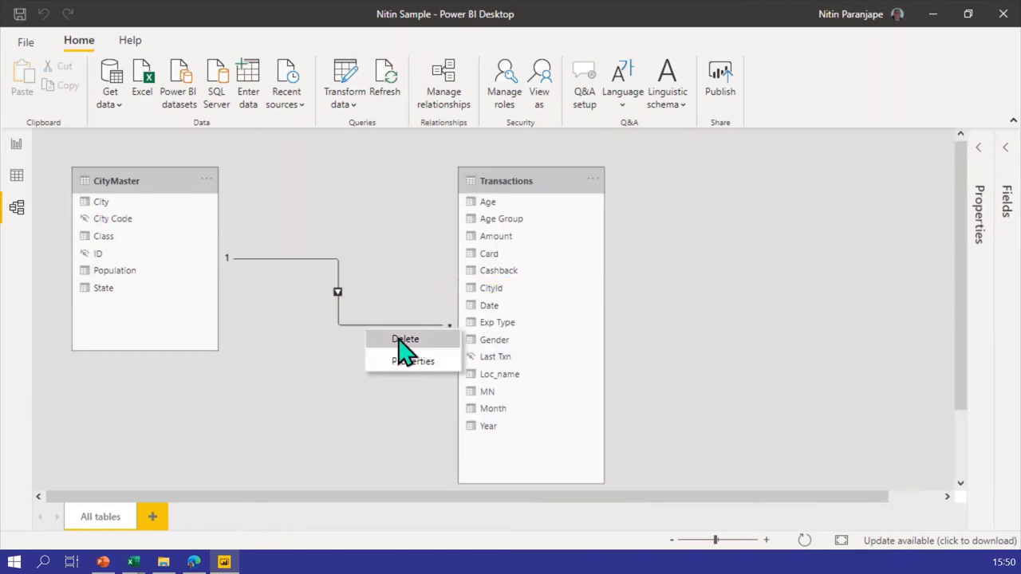
pyautogui.click(402, 341)
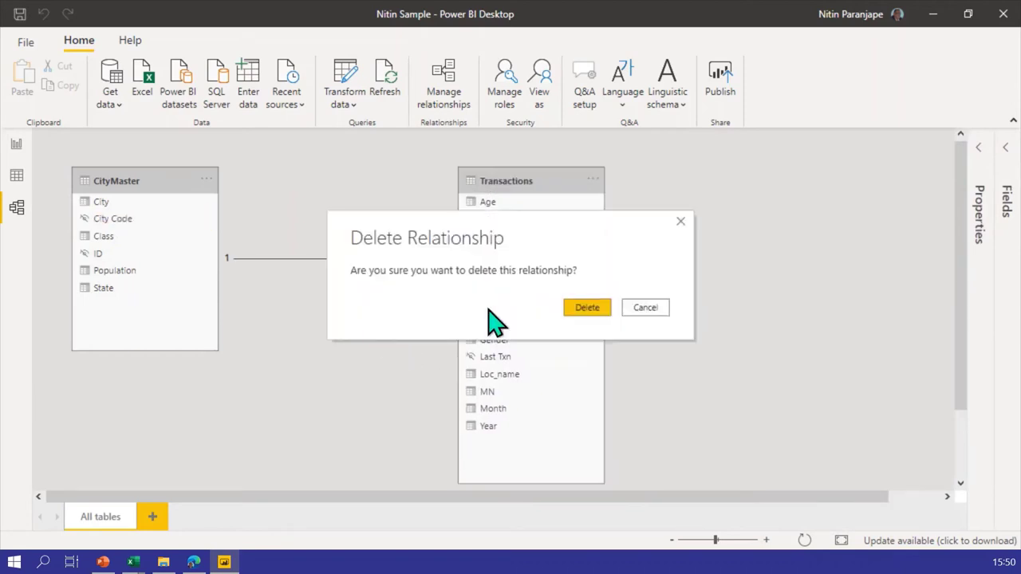
pyautogui.click(595, 311)
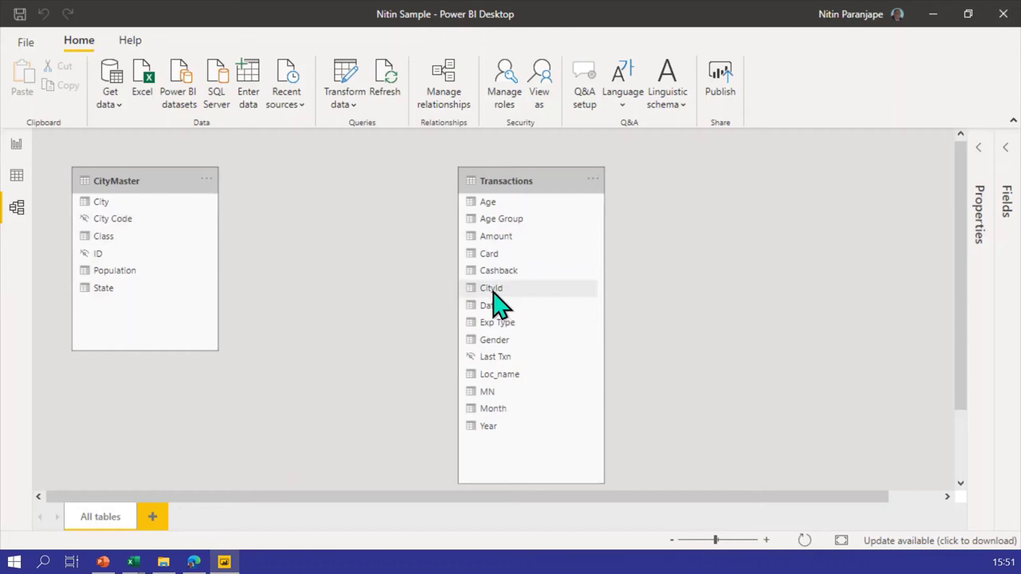
pyautogui.moveTo(492, 290); pyautogui.dragTo(143, 221)
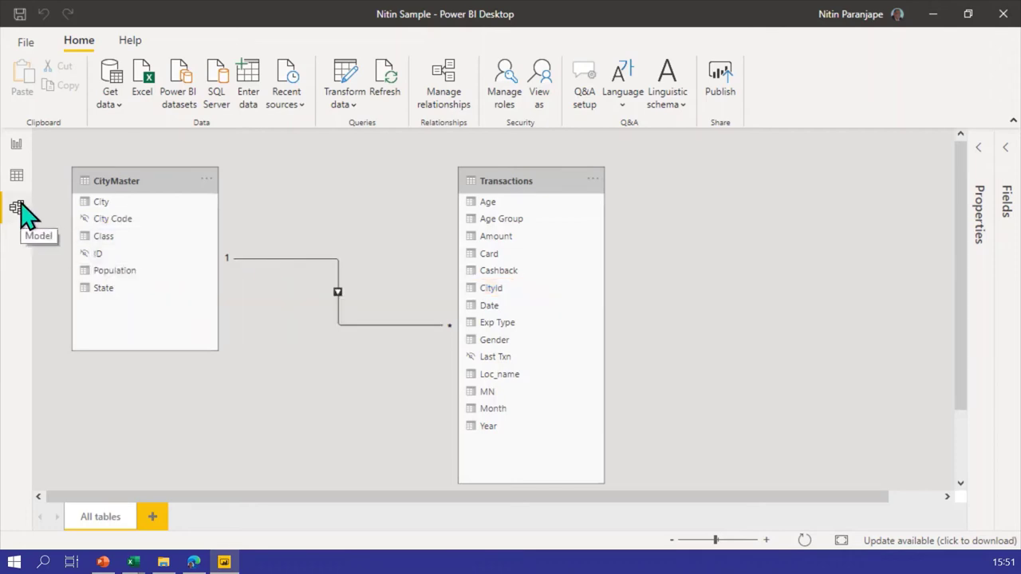
# Compare the CityMaster and Transactions fields offered in the report view with the columns shown in the data view.
pyautogui.click(17, 176)
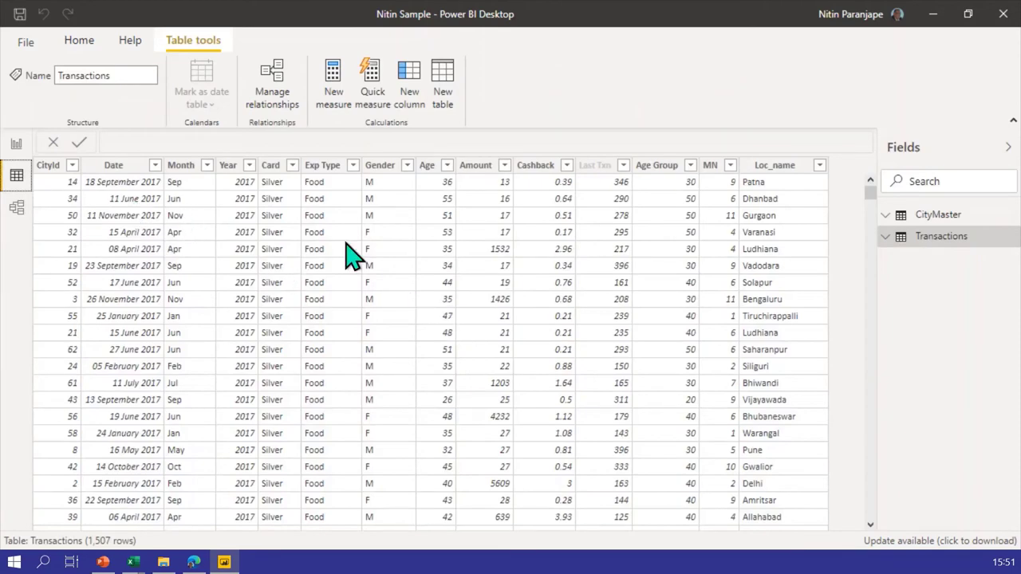
pyautogui.click(17, 145)
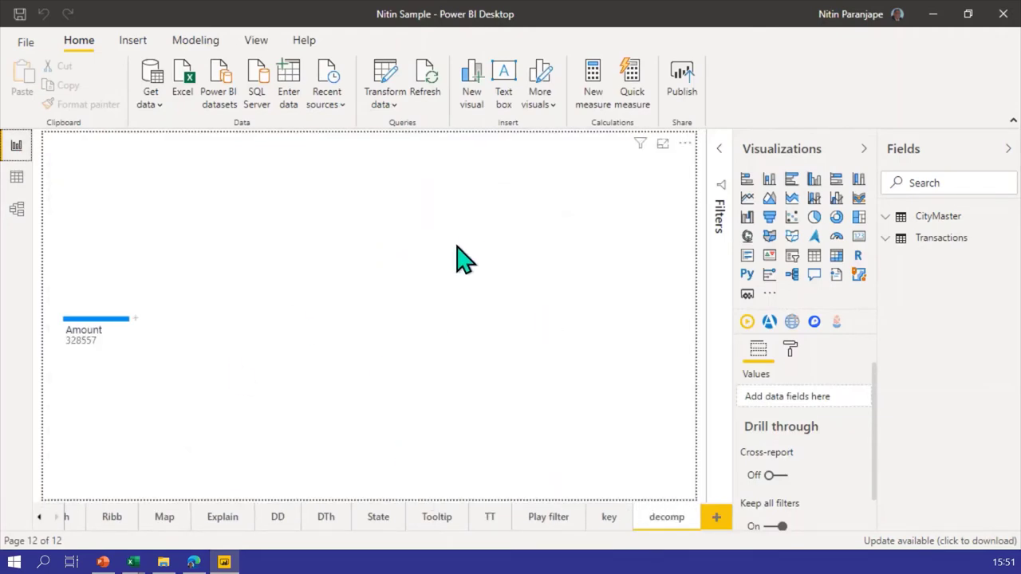
pyautogui.click(945, 218)
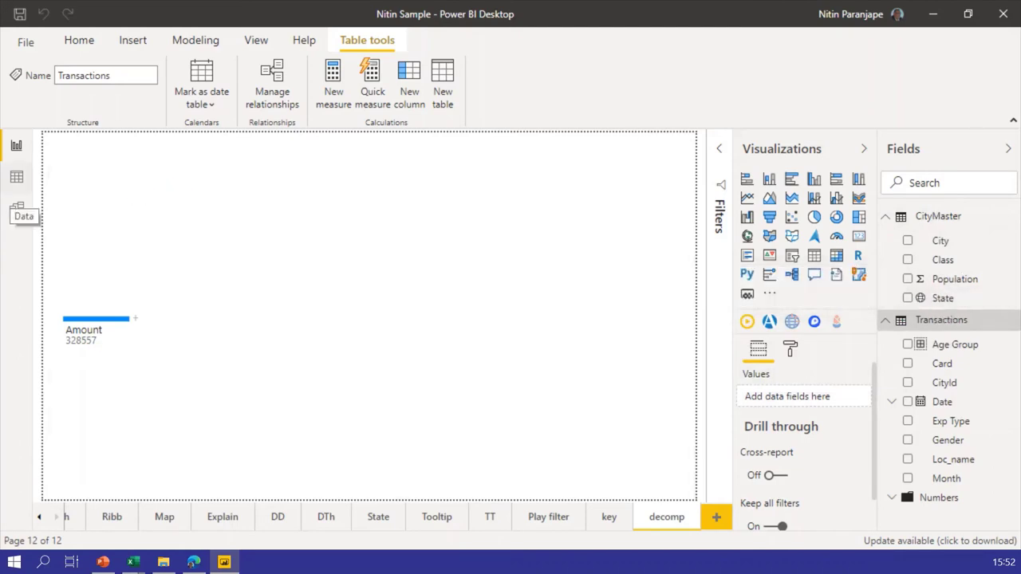
pyautogui.click(16, 176)
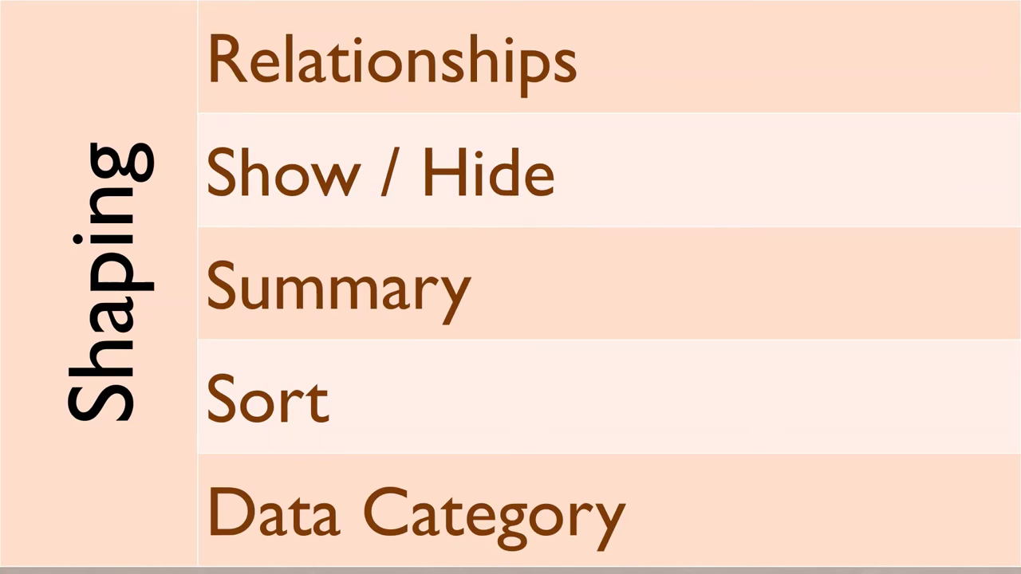
pyautogui.hotkey('alt', 'Tab')
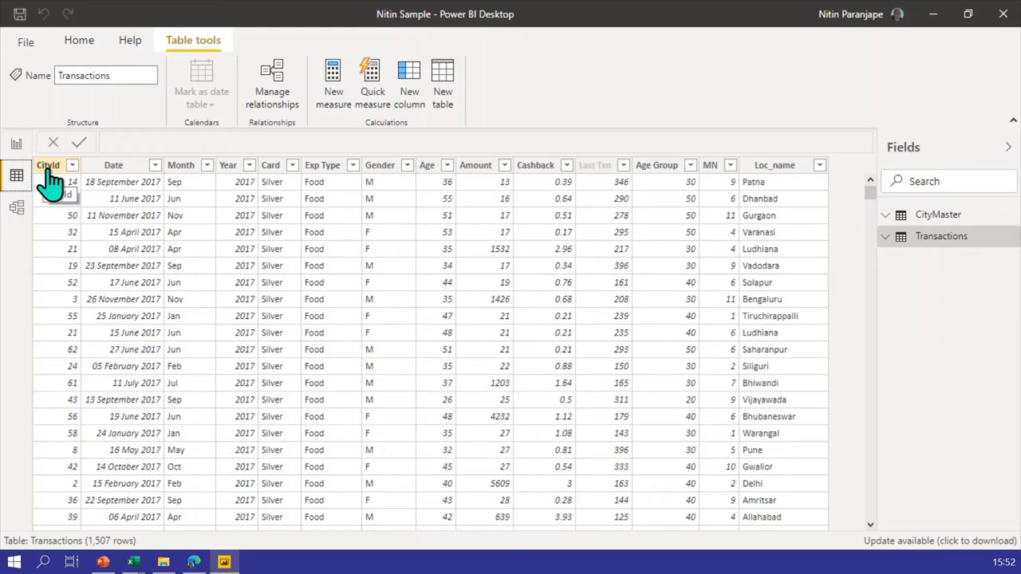
pyautogui.click(16, 146)
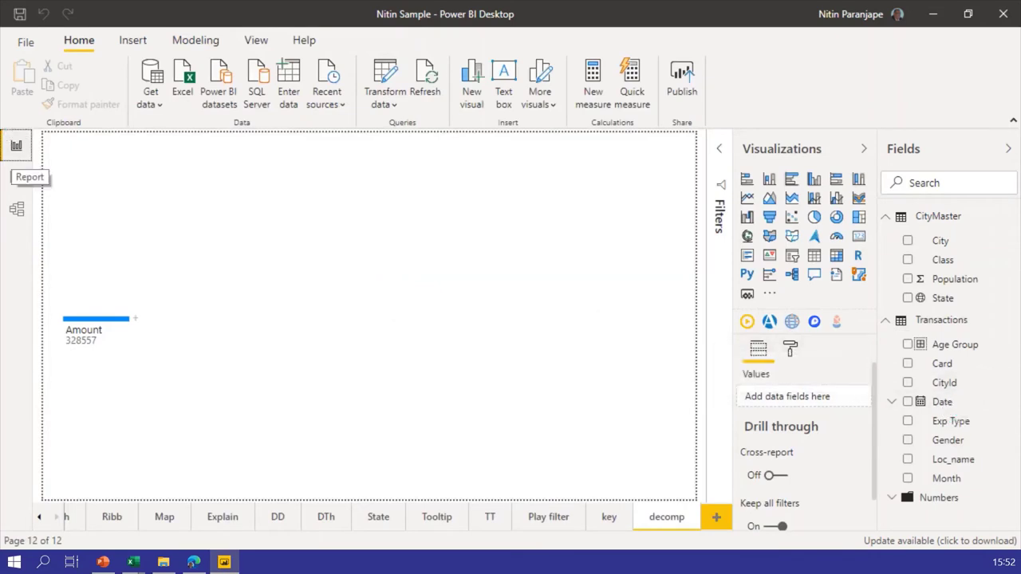
# Hide the CityId column of the Transactions table in report view.
pyautogui.click(17, 179)
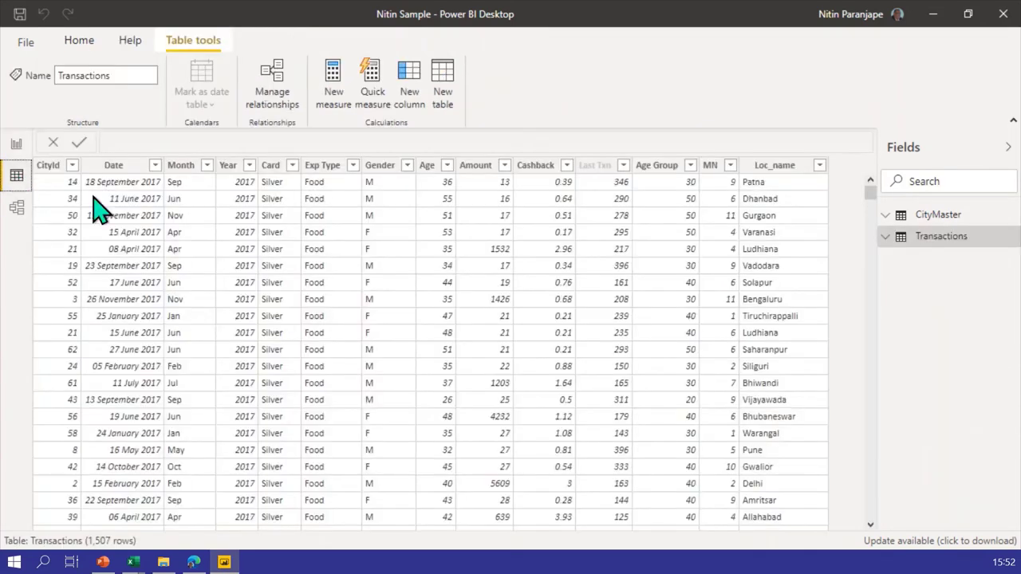
pyautogui.rightClick(54, 170)
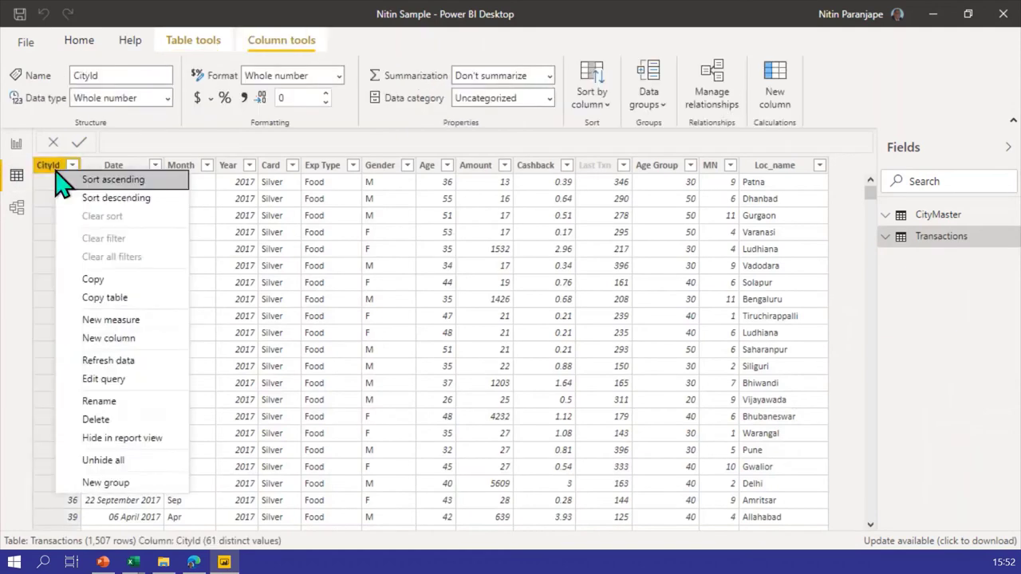
pyautogui.click(145, 444)
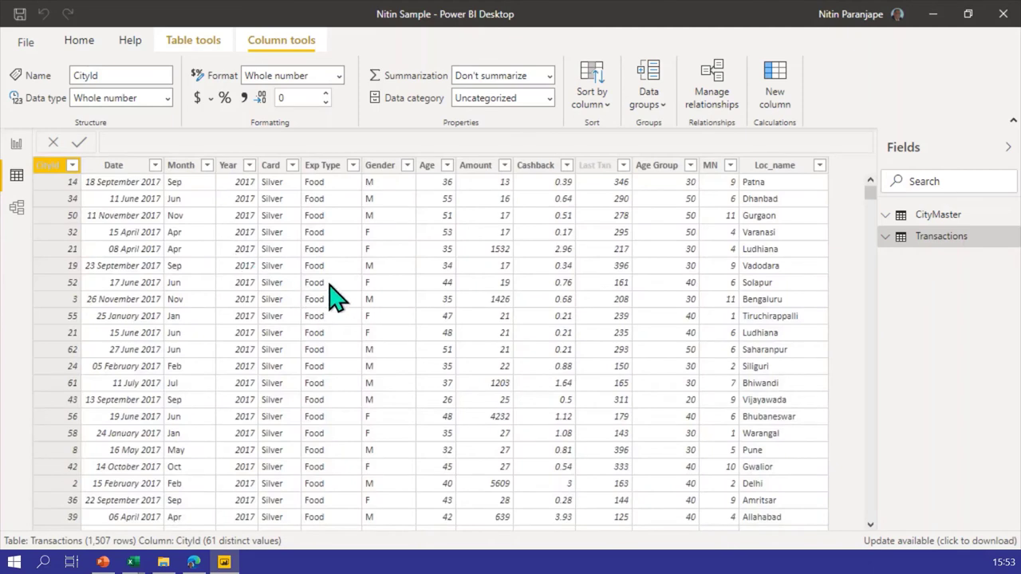
# Set the default summarization of the Year column in the Transactions table to Don't summarize.
pyautogui.click(944, 217)
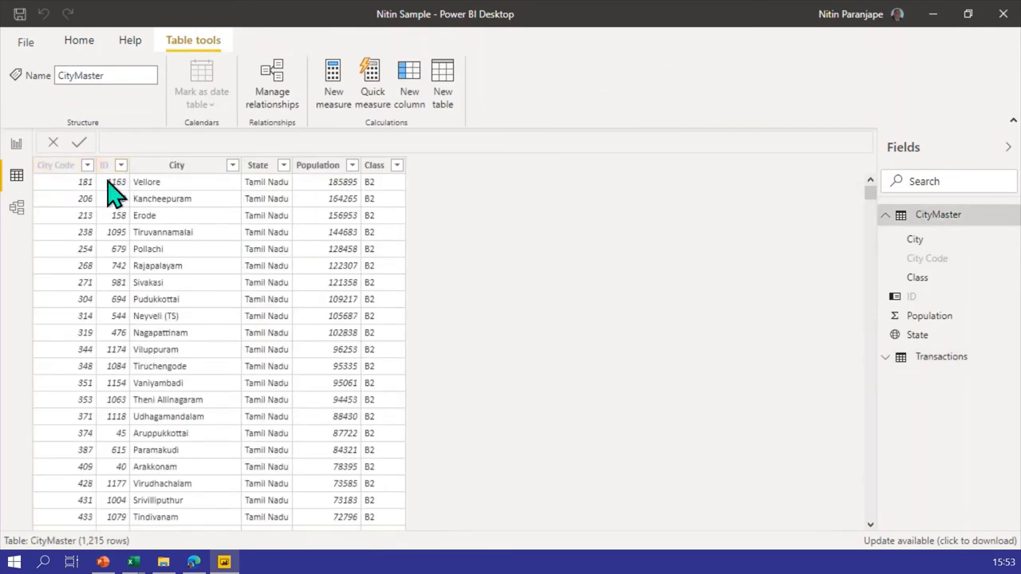
pyautogui.click(889, 355)
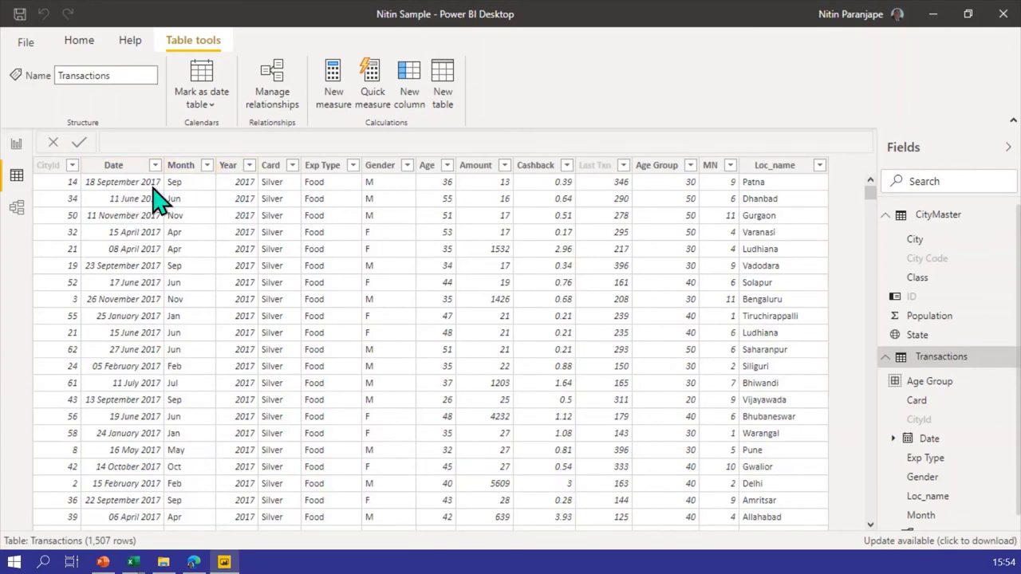
pyautogui.click(227, 167)
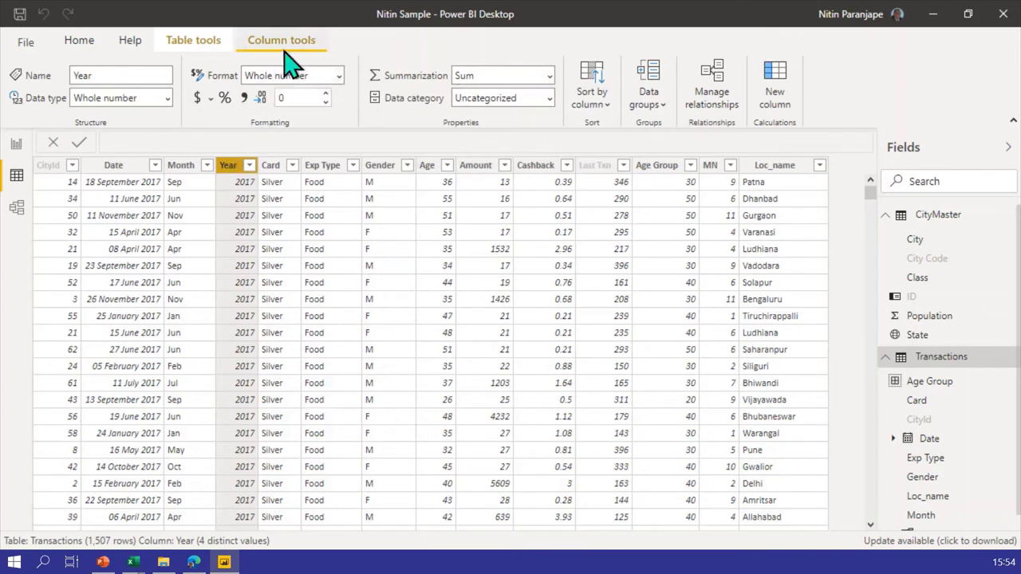
pyautogui.click(555, 83)
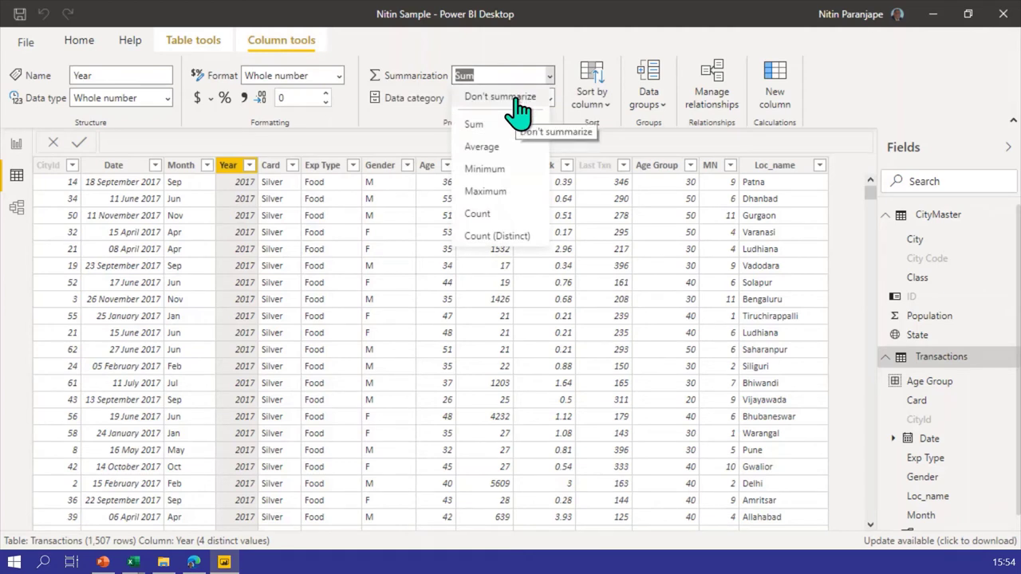
pyautogui.click(500, 96)
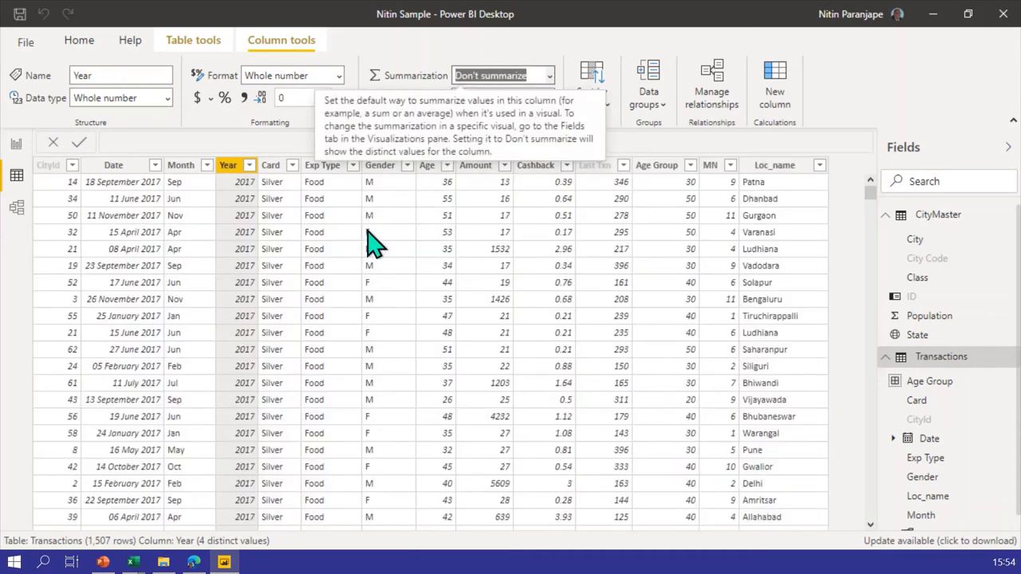
# Check the default summarization of the Age column, and add a new blank page to the report.
pyautogui.click(427, 167)
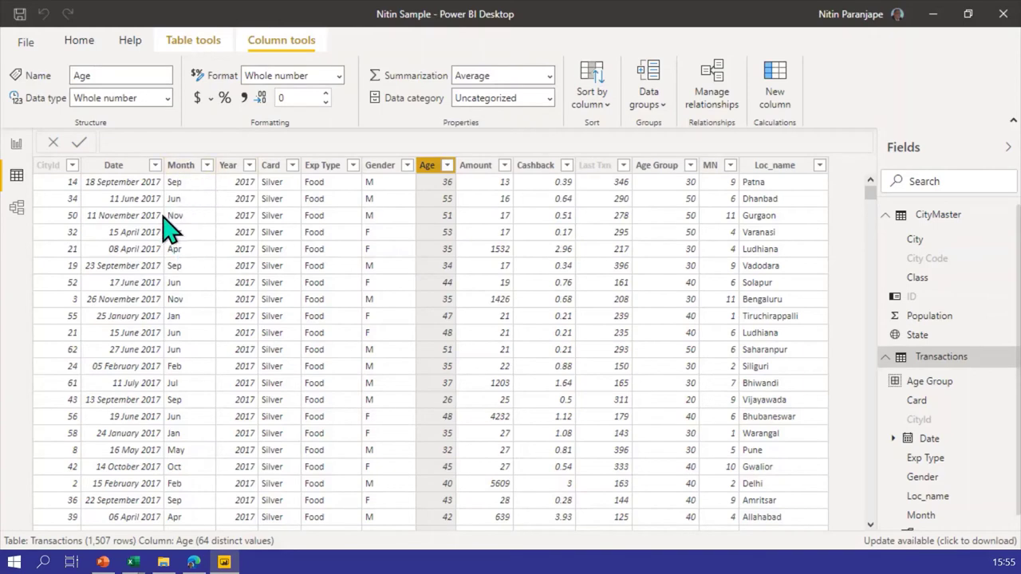
pyautogui.click(16, 144)
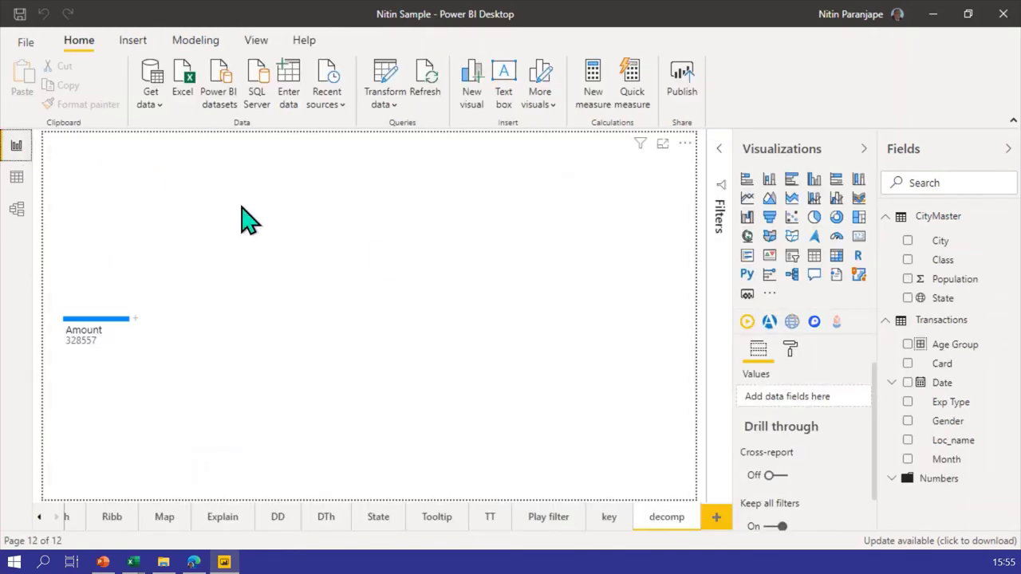
pyautogui.click(610, 280)
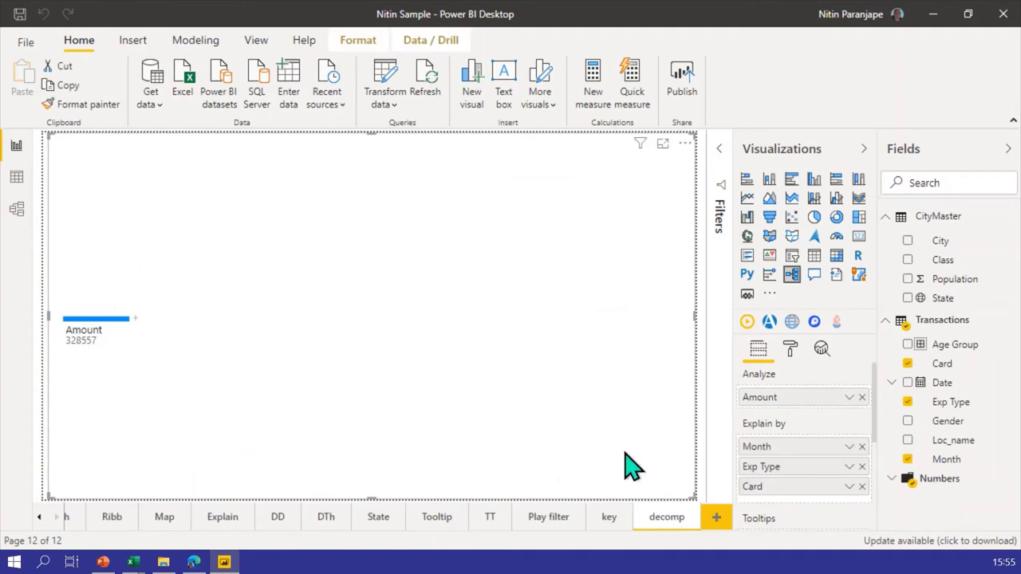
pyautogui.click(714, 518)
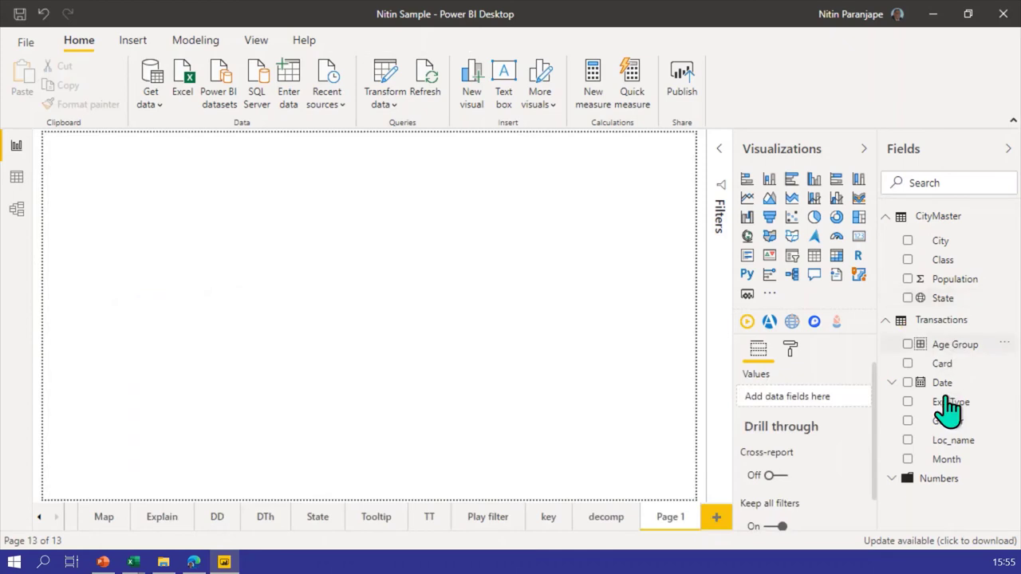
# Place the Month field on the blank page as a table to check its sort order, and delete that table.
pyautogui.moveTo(948, 461); pyautogui.dragTo(530, 260)
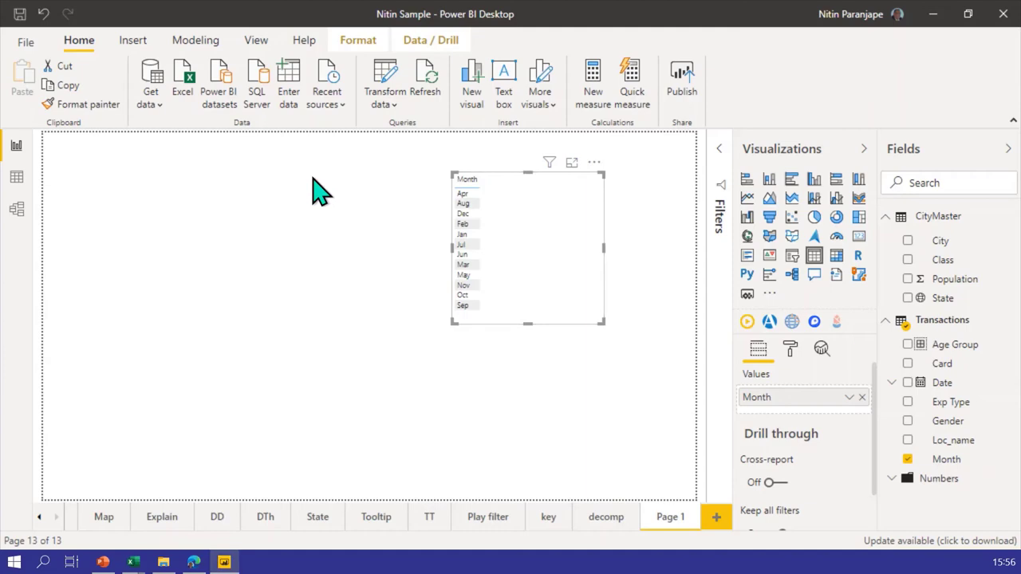
pyautogui.press('Delete')
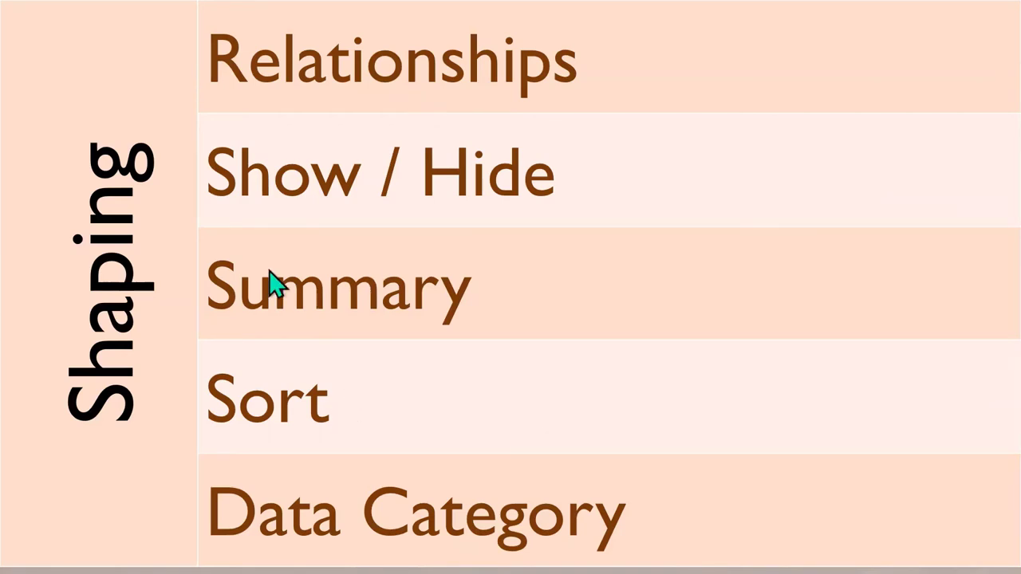
pyautogui.hotkey('alt', 'Tab')
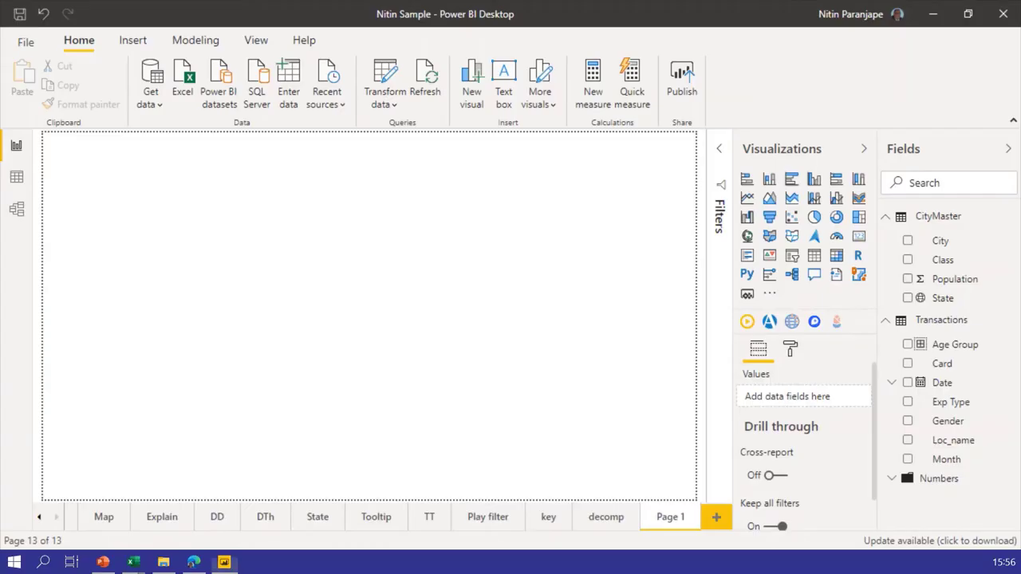
# Set the Month column of the Transactions table to sort by the MN column.
pyautogui.click(16, 175)
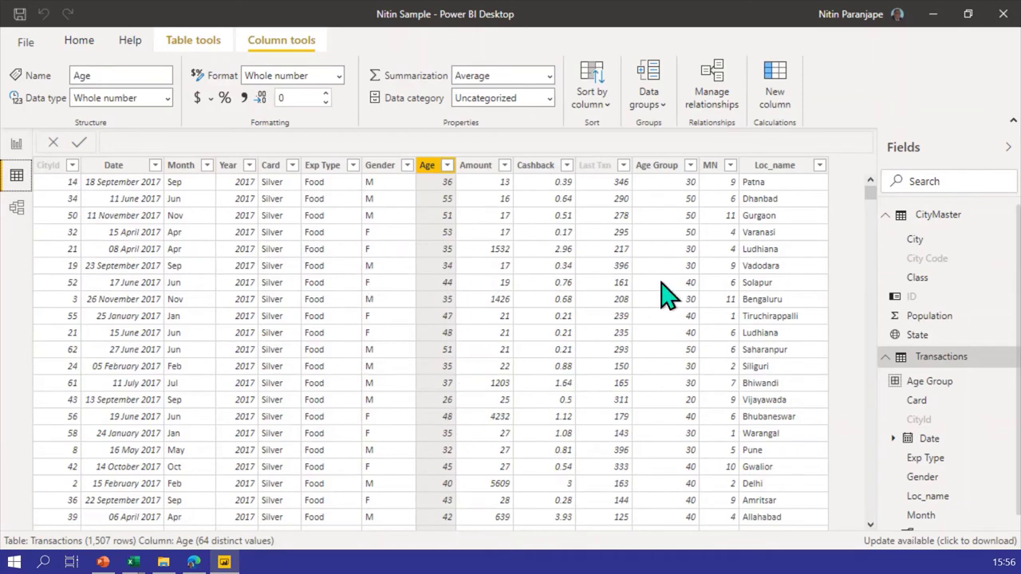
pyautogui.click(709, 168)
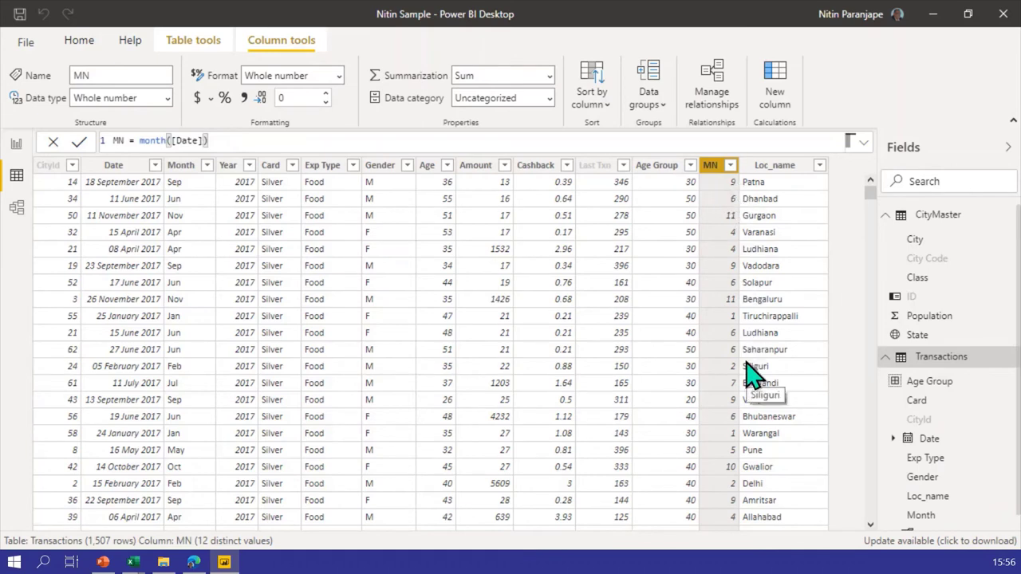
pyautogui.click(181, 165)
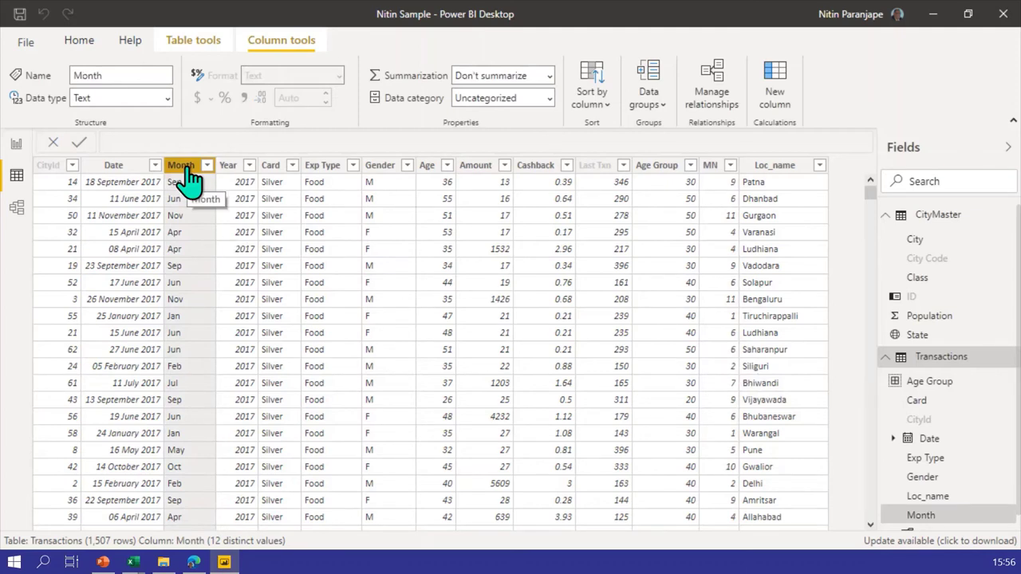
pyautogui.click(599, 107)
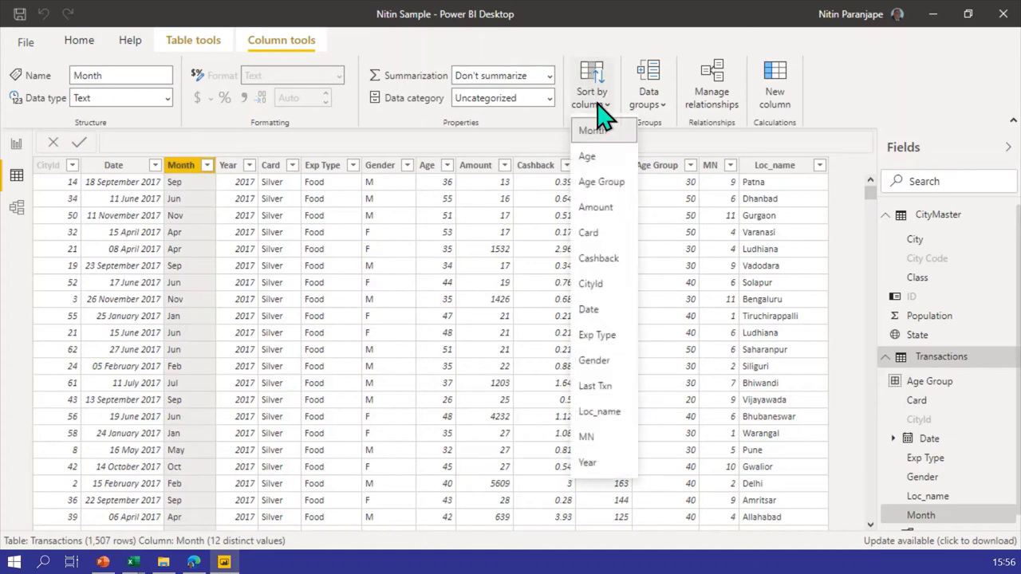
pyautogui.click(602, 437)
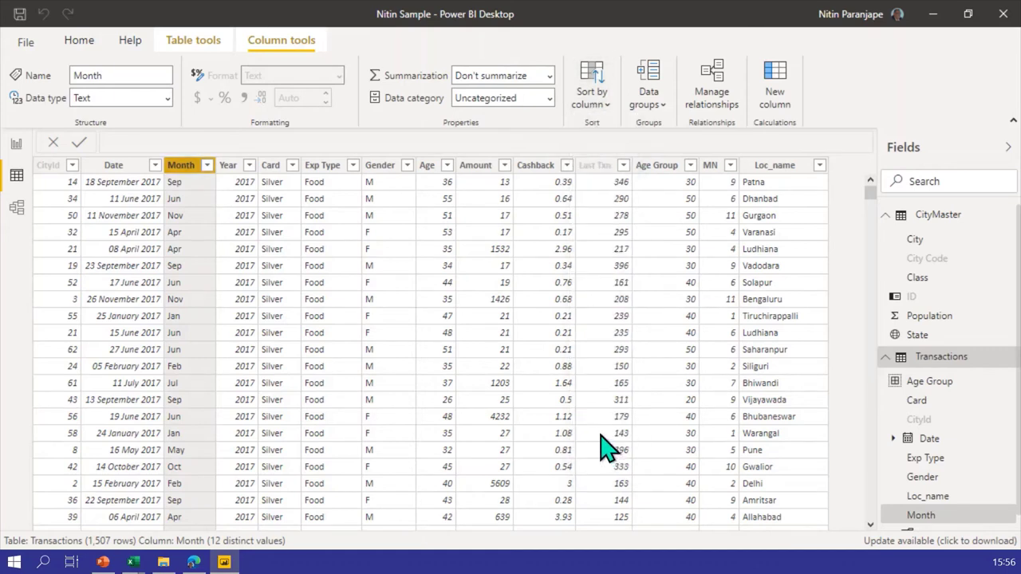
# Hide the MN column of the Transactions table in report view.
pyautogui.click(710, 165)
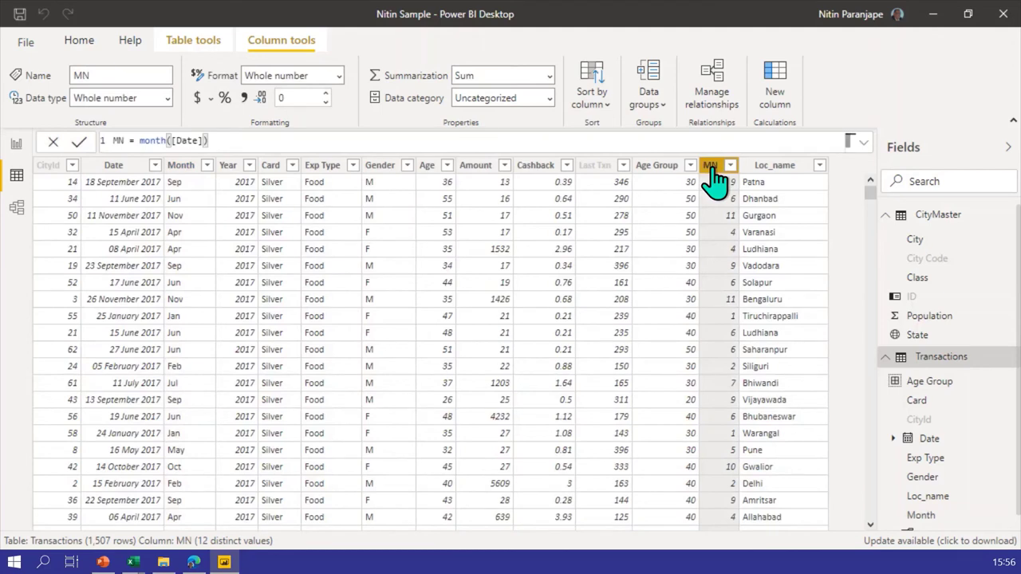
pyautogui.rightClick(710, 169)
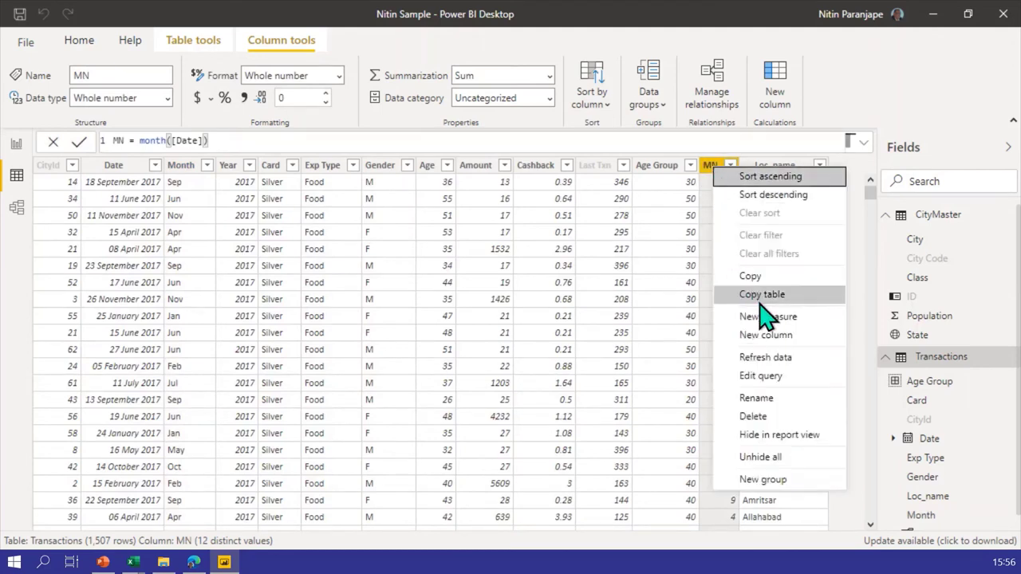
pyautogui.click(797, 437)
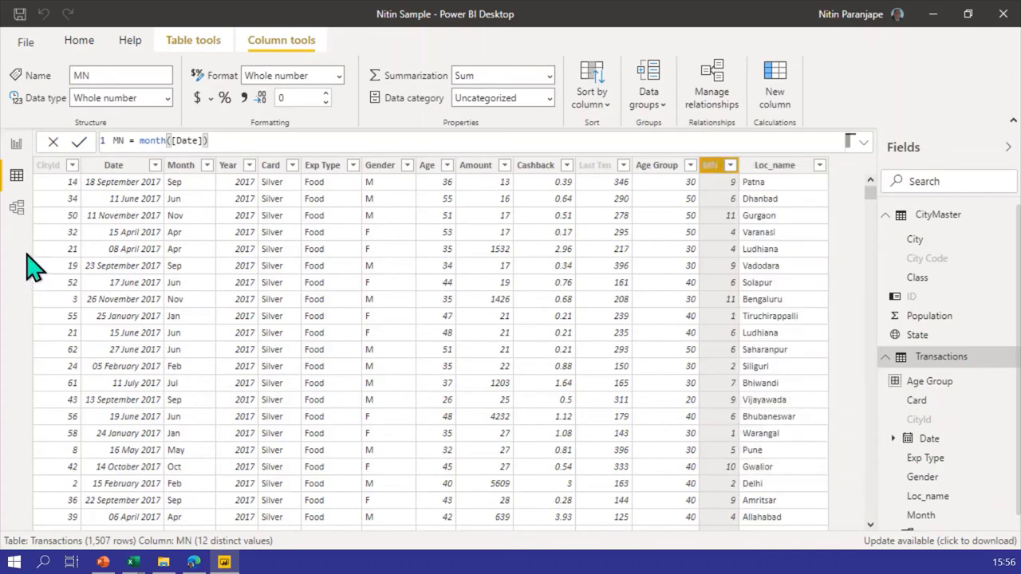
# Add a table of the Month field to the blank report page to check the order of the months.
pyautogui.click(14, 145)
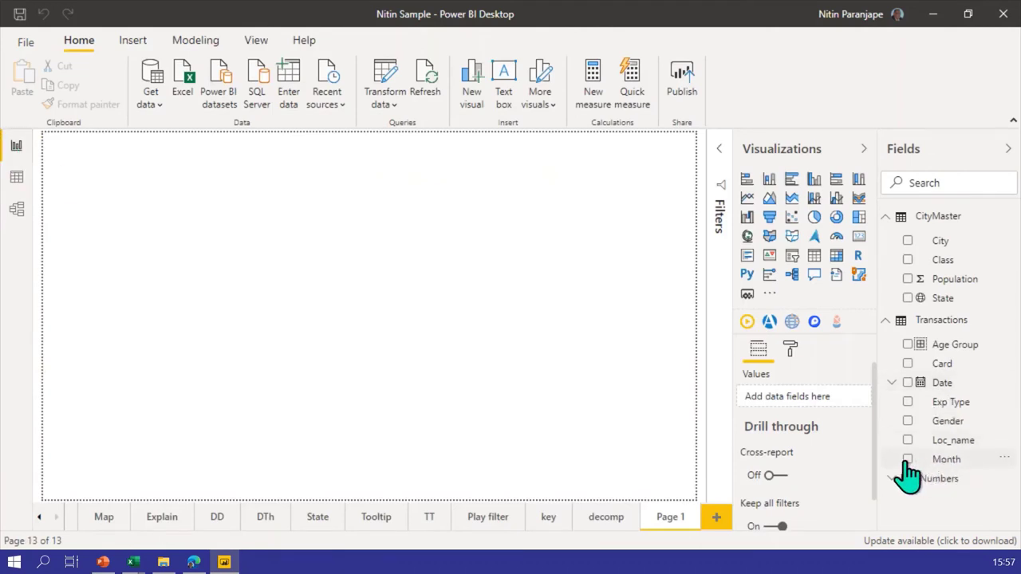
pyautogui.click(909, 464)
pyautogui.click(908, 465)
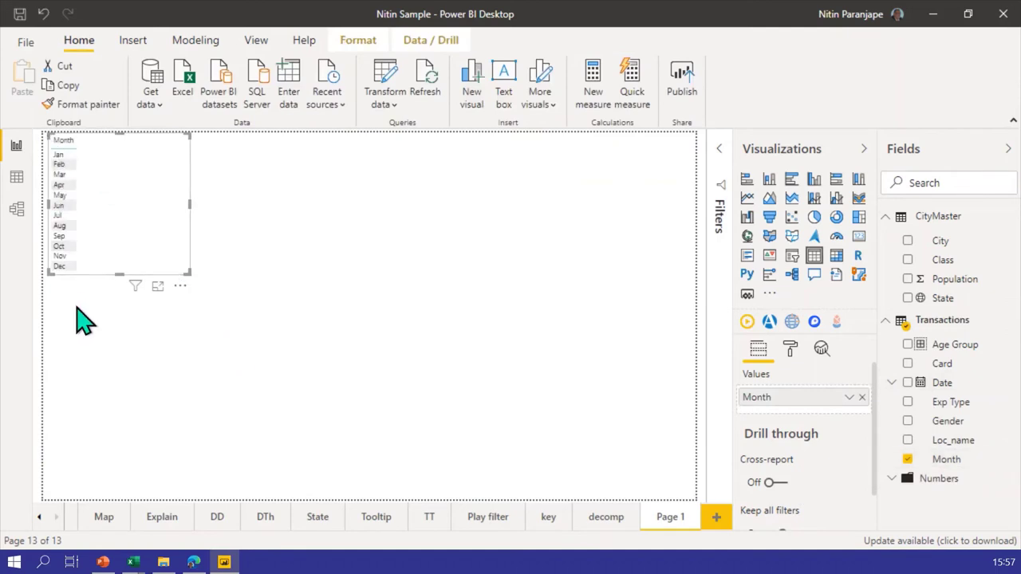
pyautogui.click(106, 293)
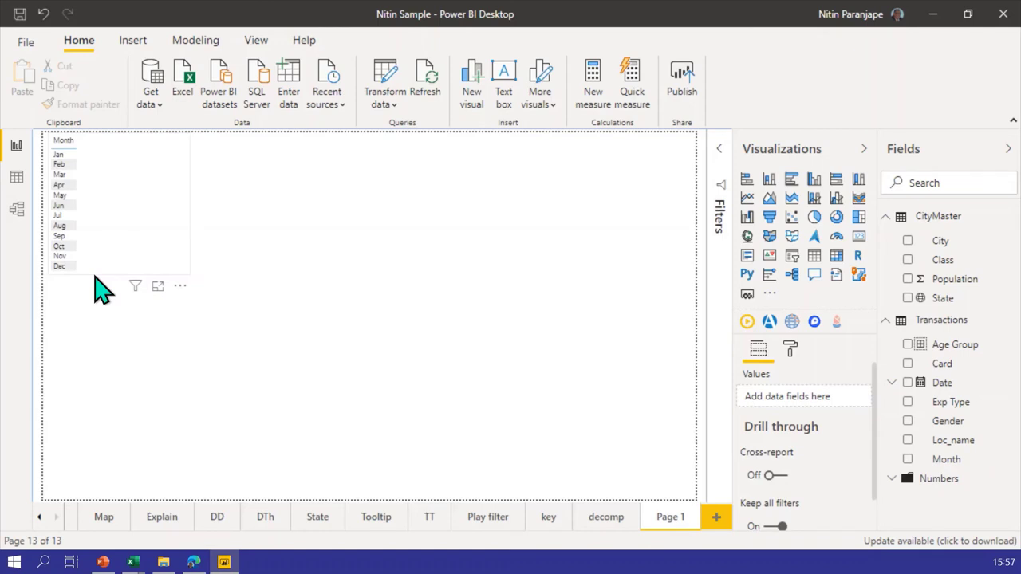
pyautogui.click(94, 249)
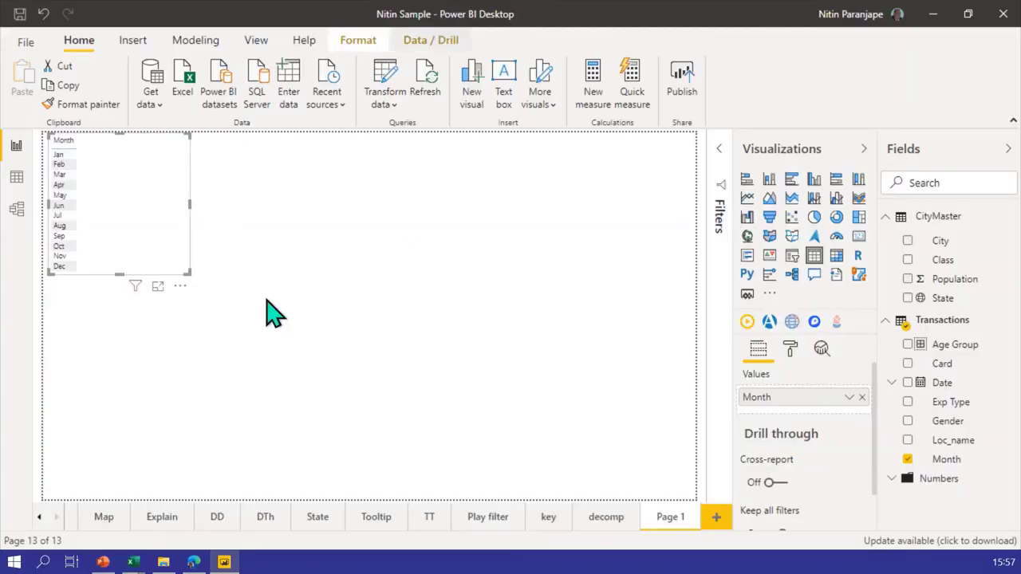
# Review the data category options available for the Year column of the Transactions table without changing the category.
pyautogui.click(16, 176)
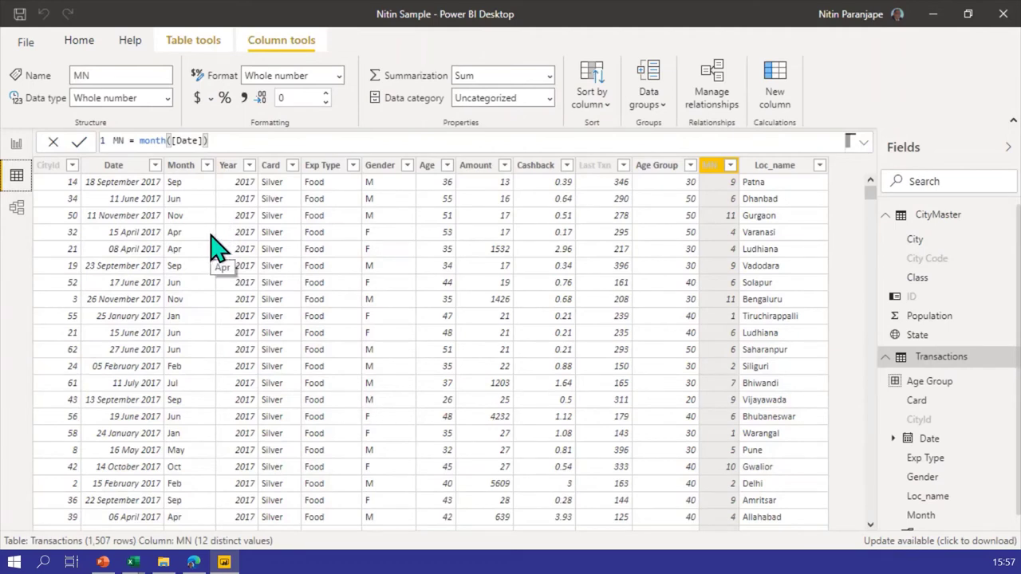
pyautogui.click(229, 167)
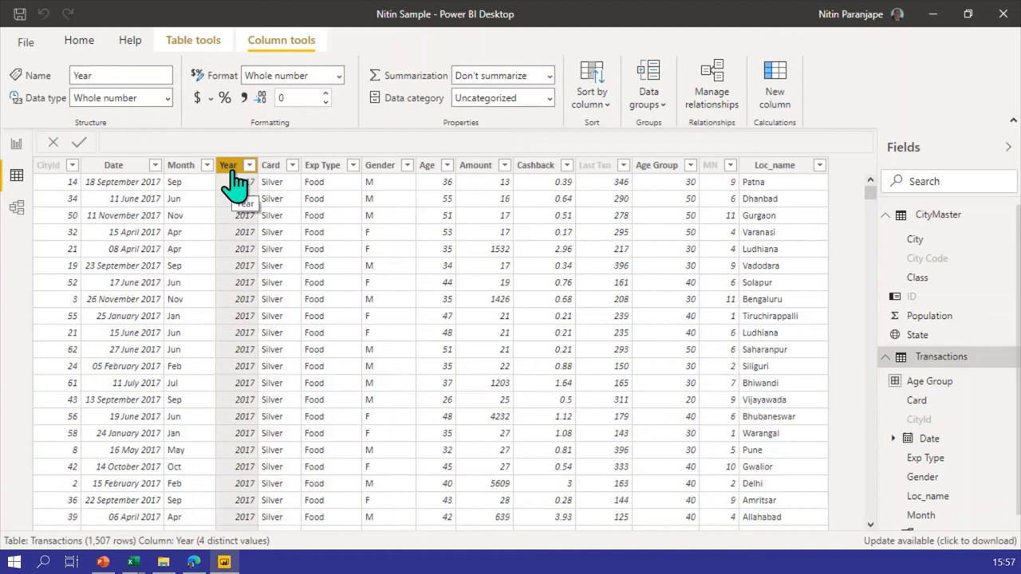
pyautogui.click(549, 98)
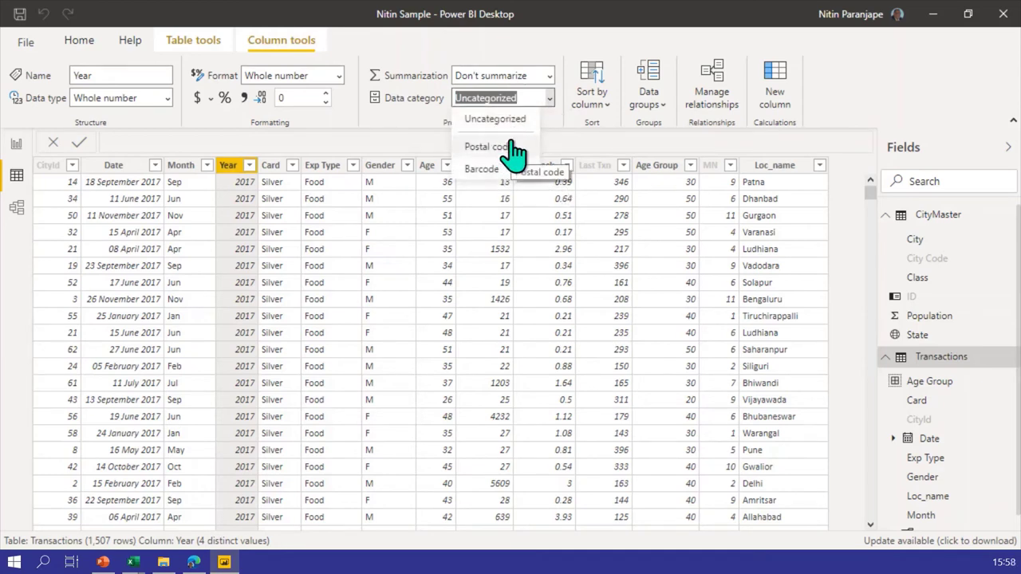
pyautogui.click(583, 142)
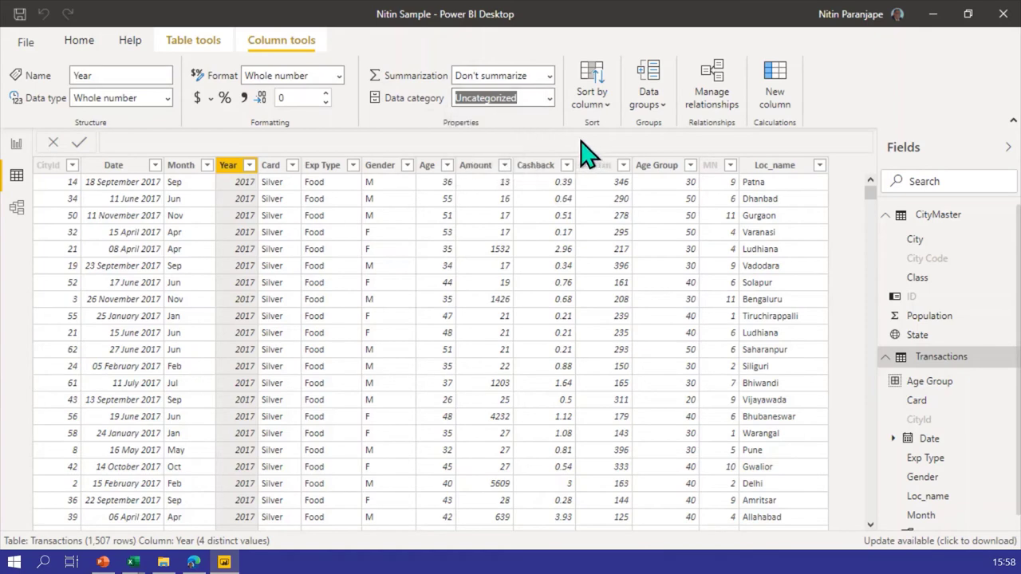
# Rename the City column of the CityMaster table to location, and open its data category options.
pyautogui.click(936, 245)
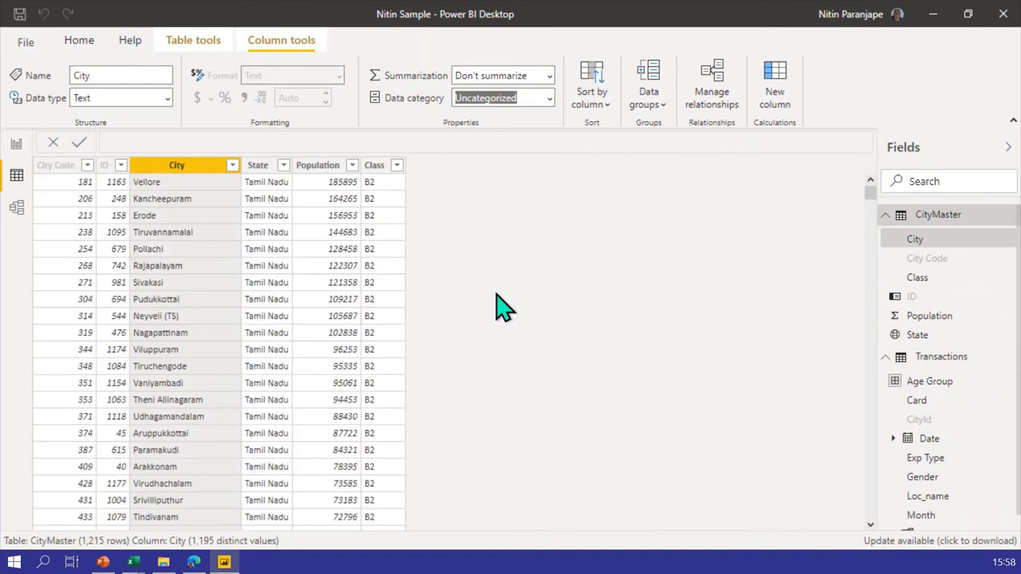
pyautogui.doubleClick(180, 165)
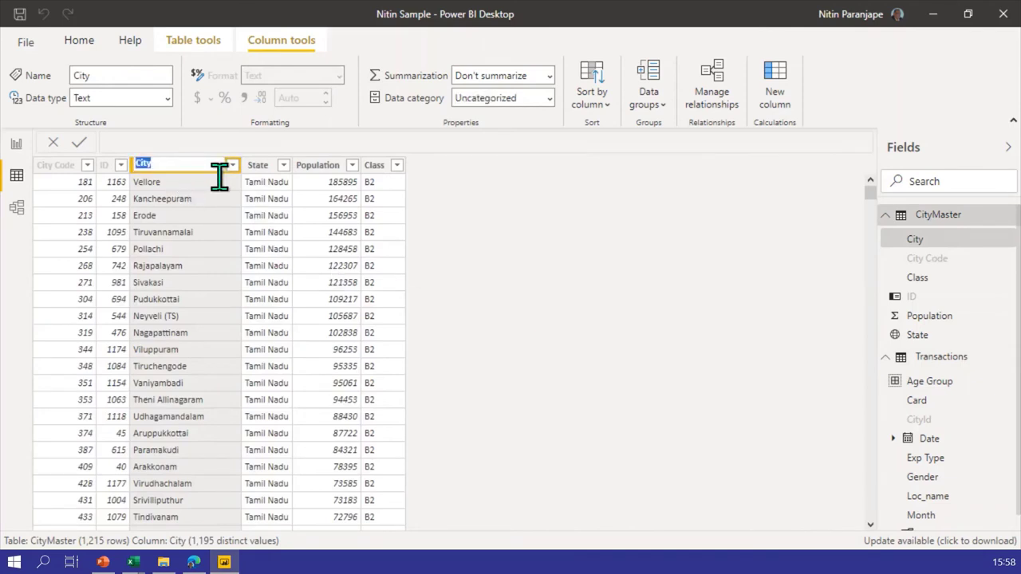
pyautogui.write('xyz')
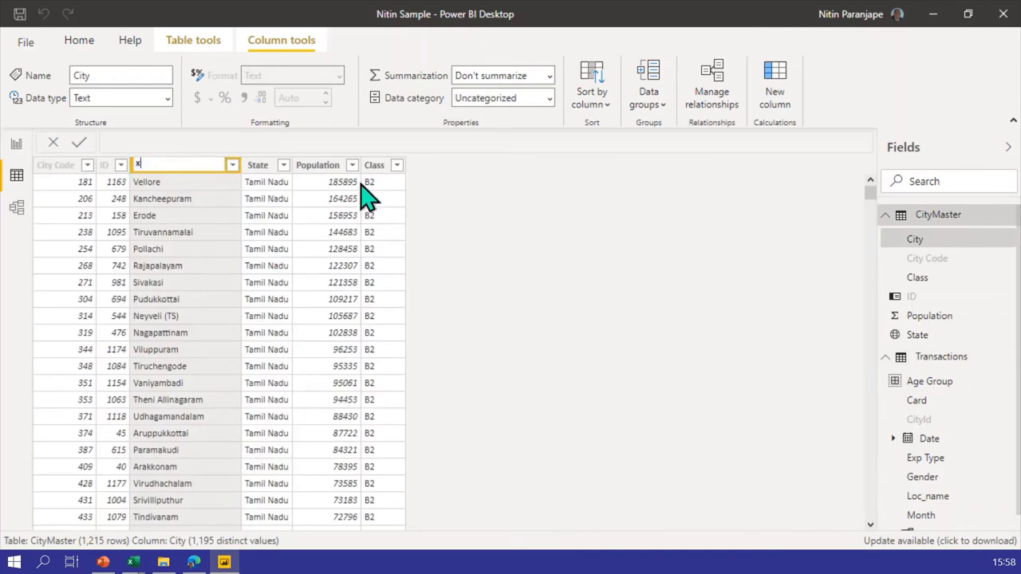
pyautogui.press('BackSpace')
pyautogui.press('BackSpace')
pyautogui.press('BackSpace')
pyautogui.write('location')
pyautogui.press('Escape')
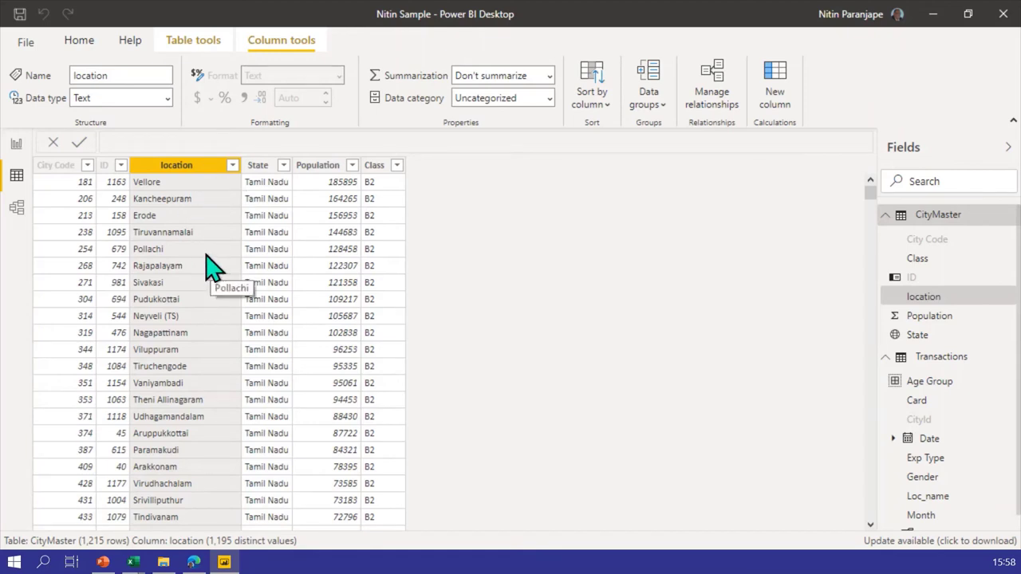
pyautogui.click(550, 98)
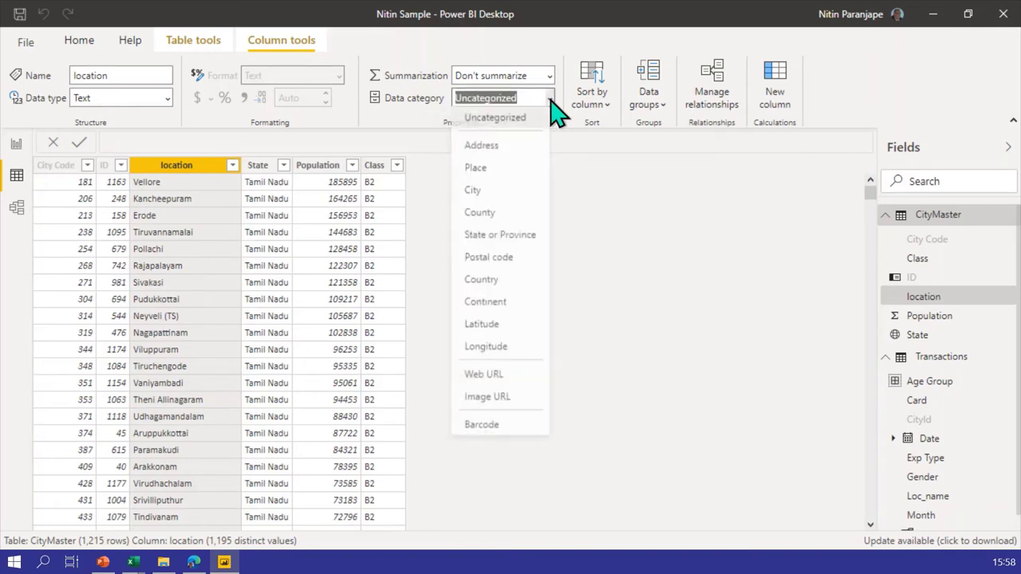
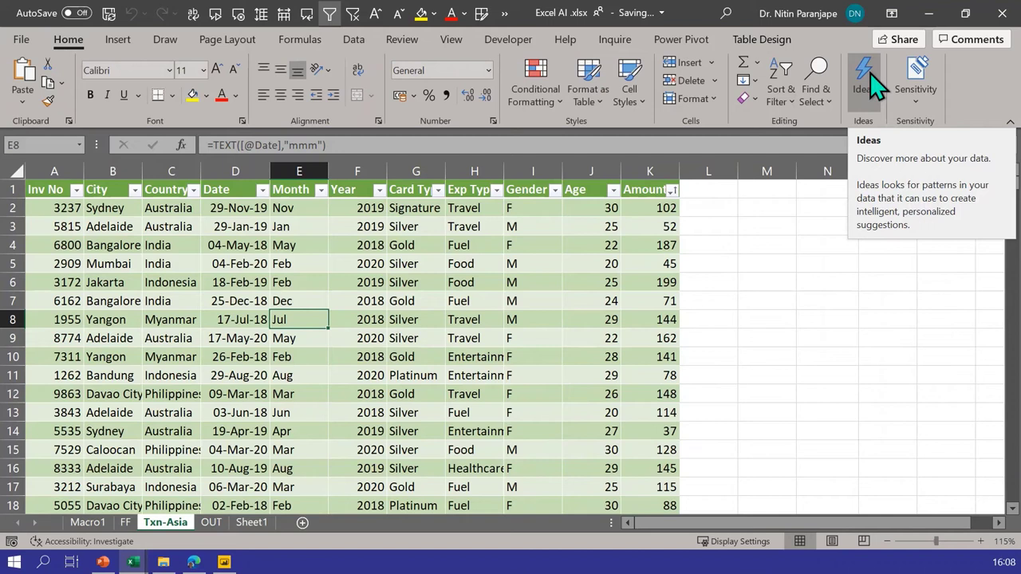
# Switch to Excel, run Ideas on the table in the Txn-Asia sheet, and widen the area showing its suggestions.
pyautogui.click(864, 77)
pyautogui.click(465, 338)
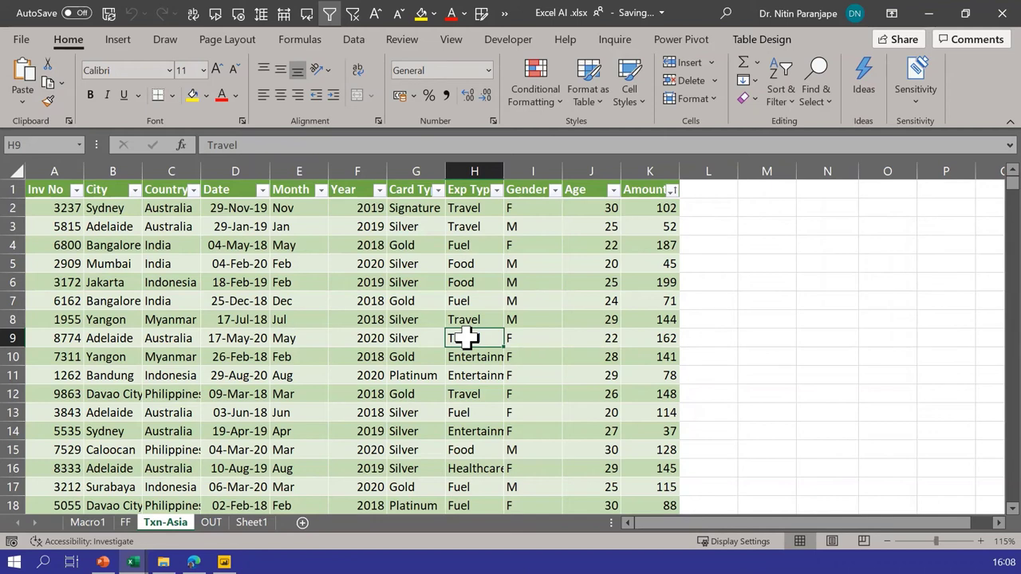
pyautogui.click(865, 88)
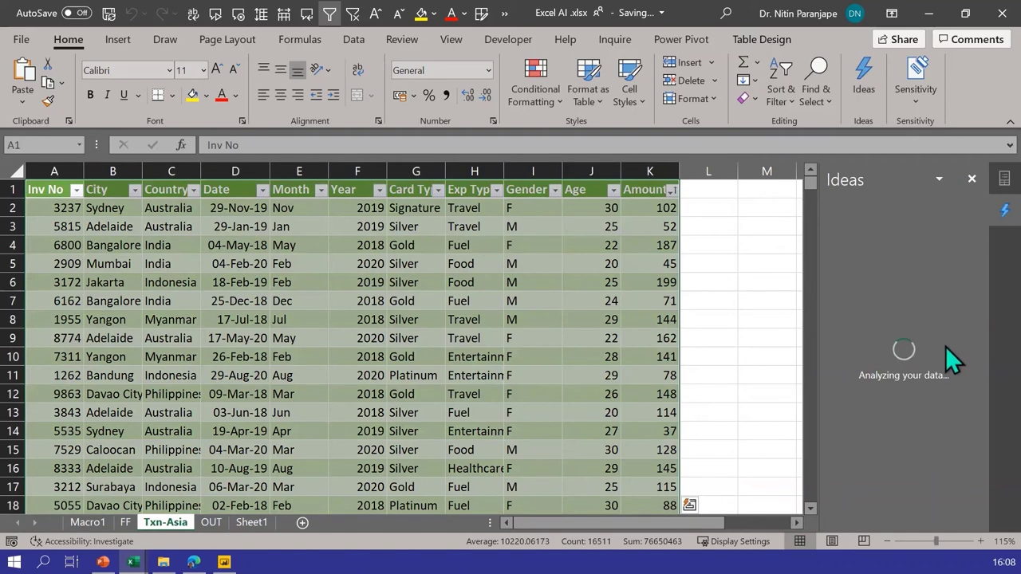
pyautogui.moveTo(819, 378); pyautogui.dragTo(779, 382)
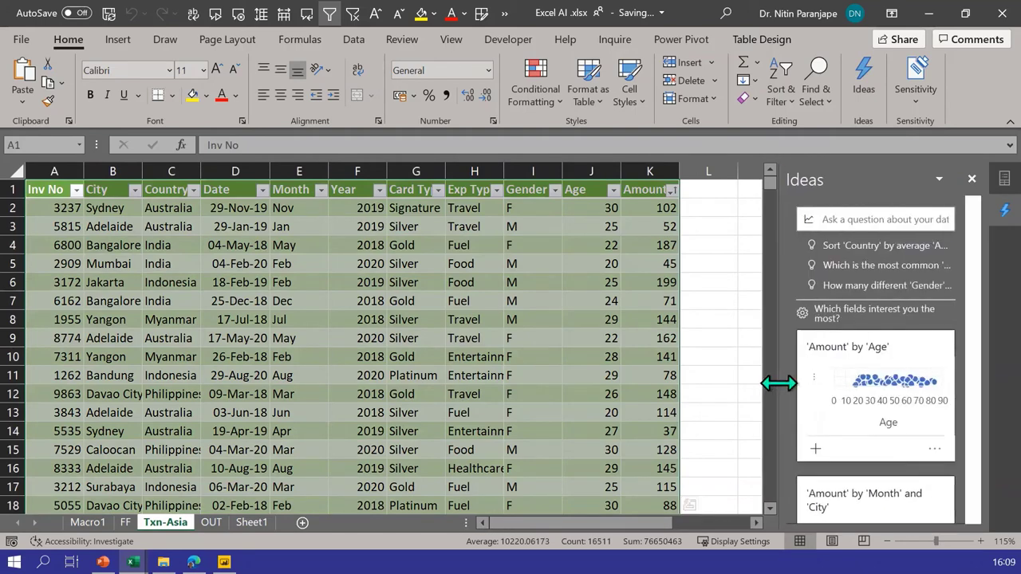
# Insert the suggested 'Amount' by 'Age' chart from Ideas into the Txn-Asia sheet.
pyautogui.click(488, 295)
pyautogui.click(488, 287)
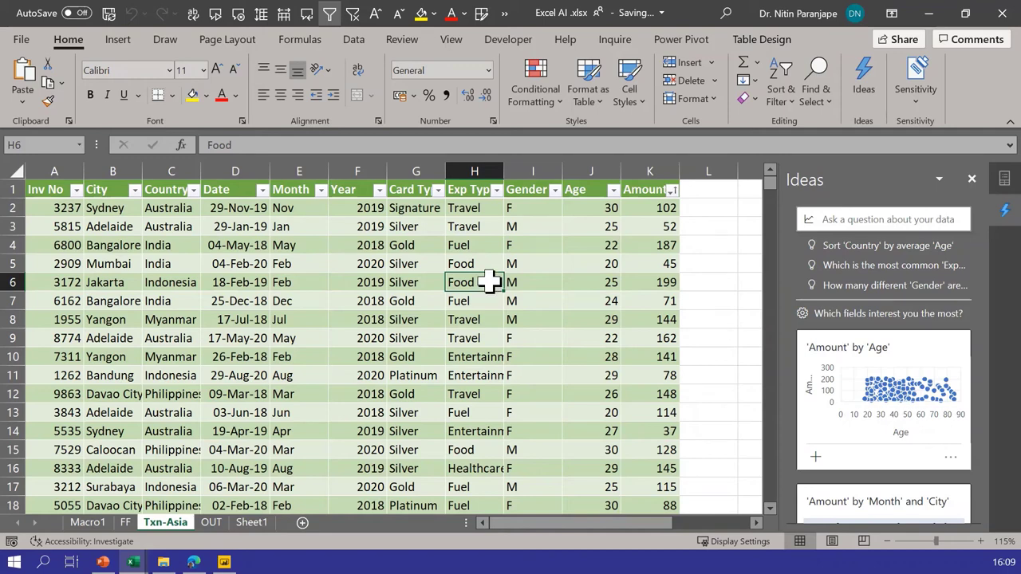
pyautogui.moveTo(896, 376)
pyautogui.scroll(-2, 929, 391)
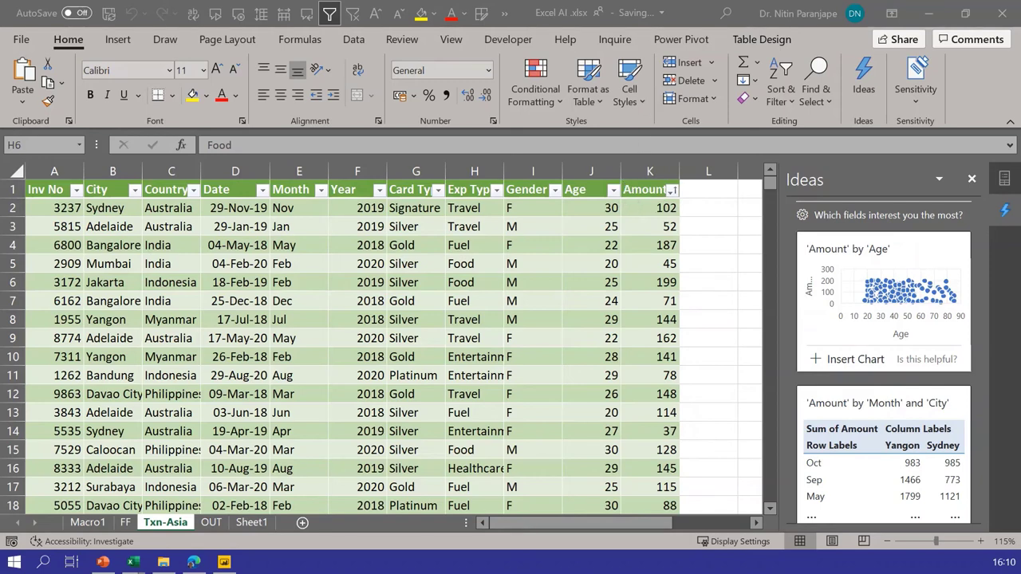
pyautogui.click(854, 360)
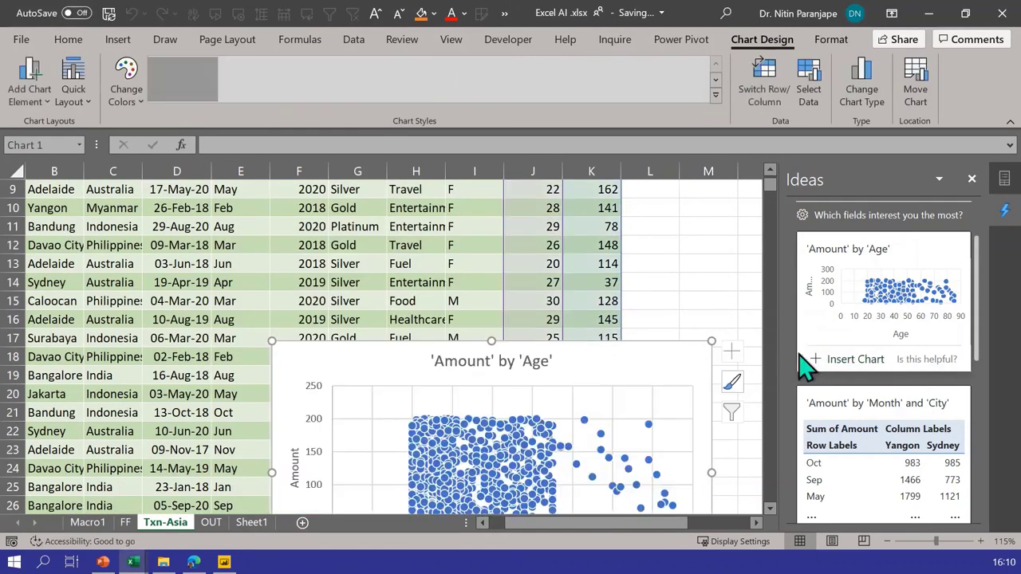
# Move the 'Amount' by 'Age' chart up over the Txn-Asia table to examine its outliers, and delete the chart.
pyautogui.moveTo(381, 358)
pyautogui.mouseDown()
pyautogui.moveTo(315, 189)
pyautogui.moveTo(314, 209)
pyautogui.mouseUp()
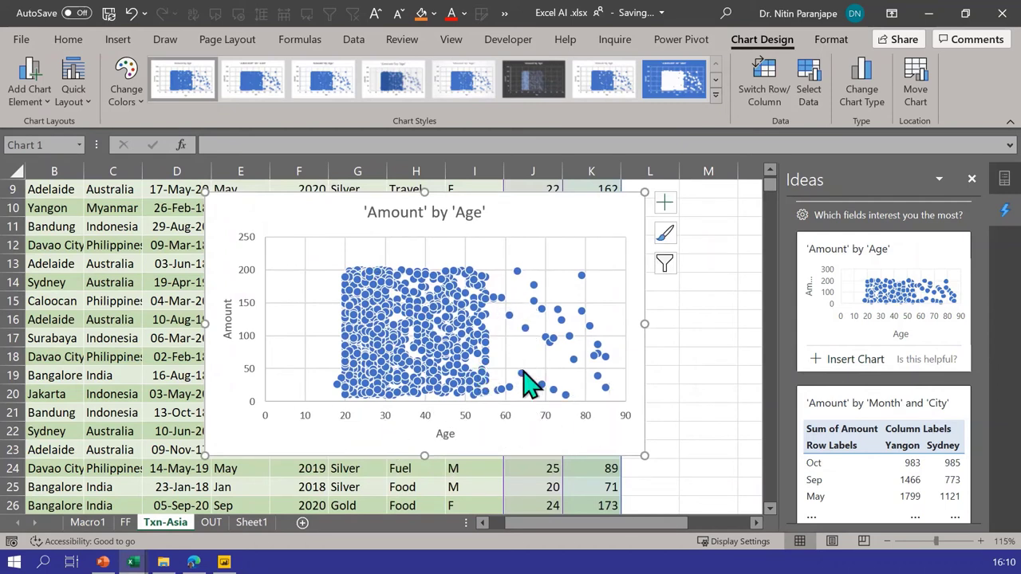
pyautogui.moveTo(523, 371)
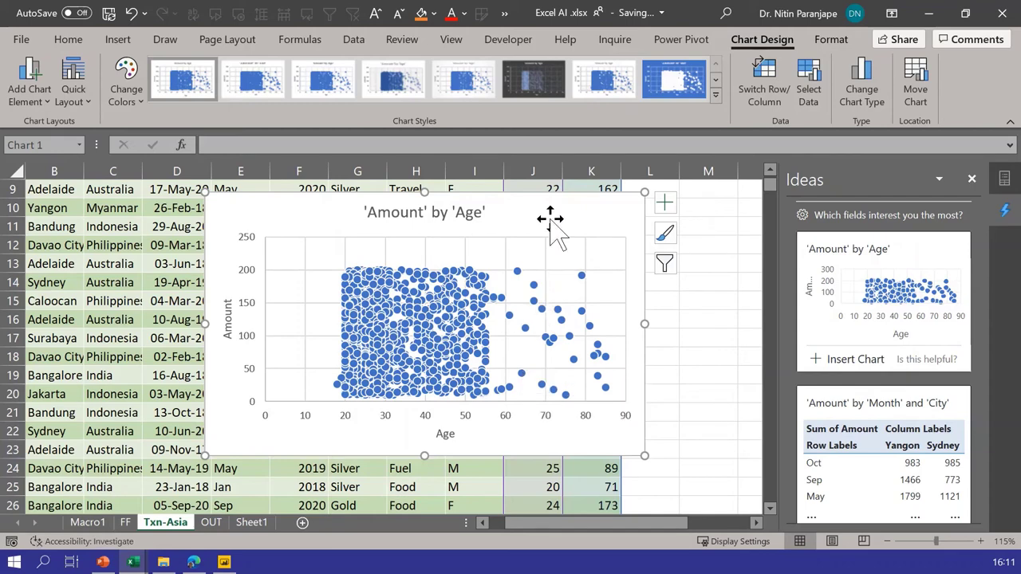
pyautogui.press('Delete')
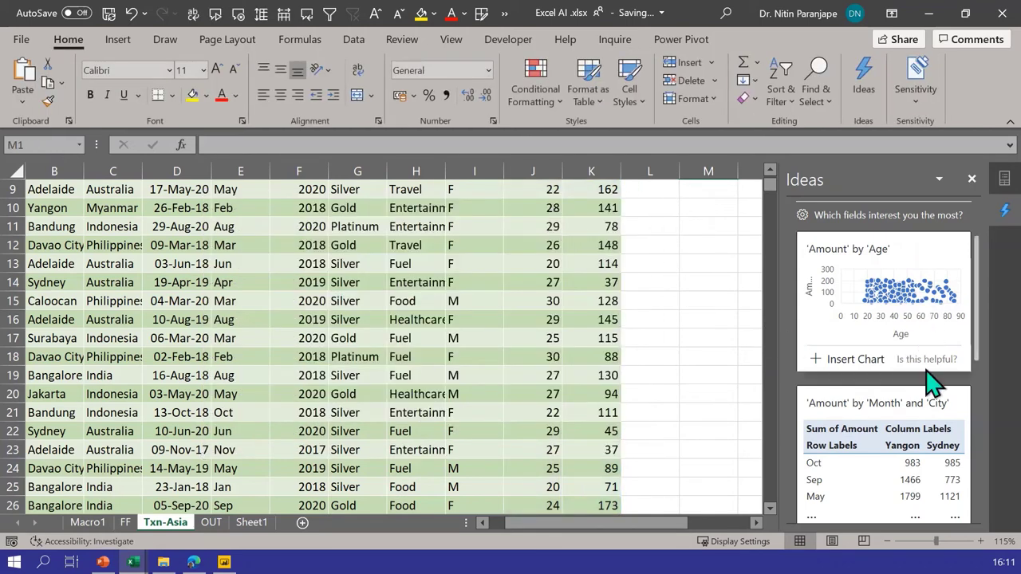
# Find the suggestion that Age decreases over 'Year' in Ideas, widen the suggestions area, and insert it as a PivotChart.
pyautogui.scroll(-6, 926, 355)
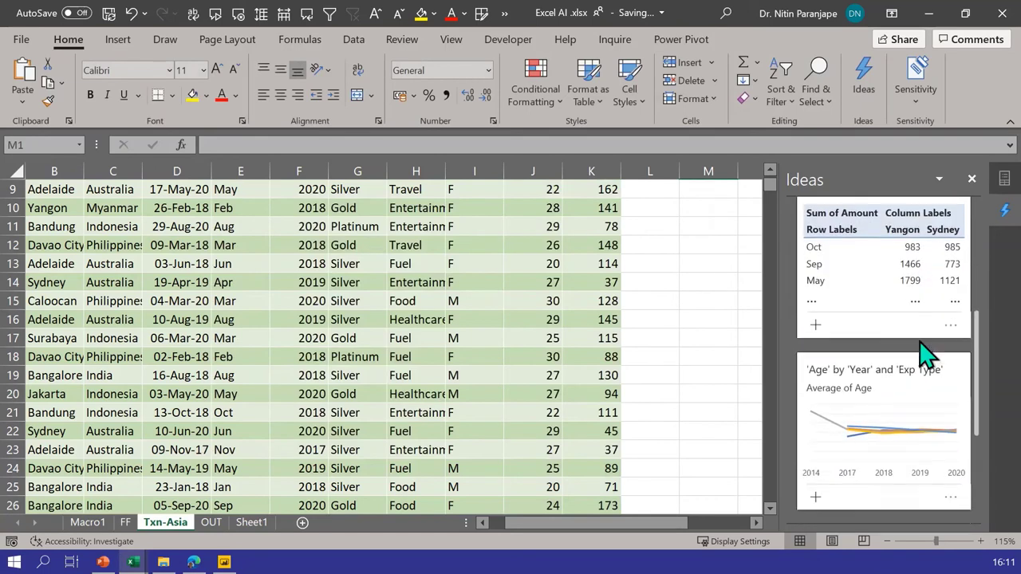
pyautogui.scroll(-2, 931, 369)
pyautogui.scroll(2, 930, 359)
pyautogui.scroll(-2, 923, 345)
pyautogui.scroll(-1, 925, 346)
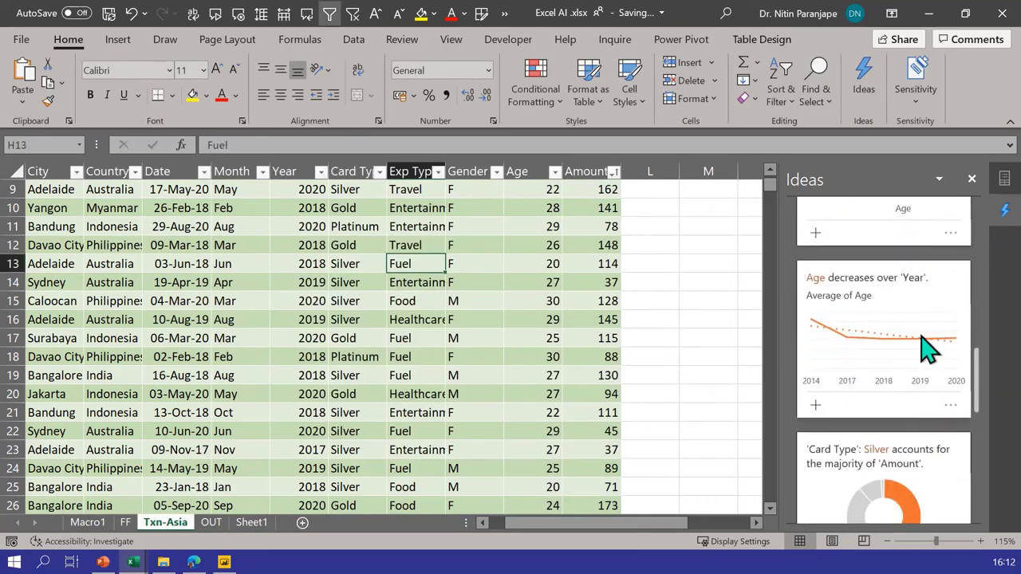
pyautogui.scroll(-2, 925, 347)
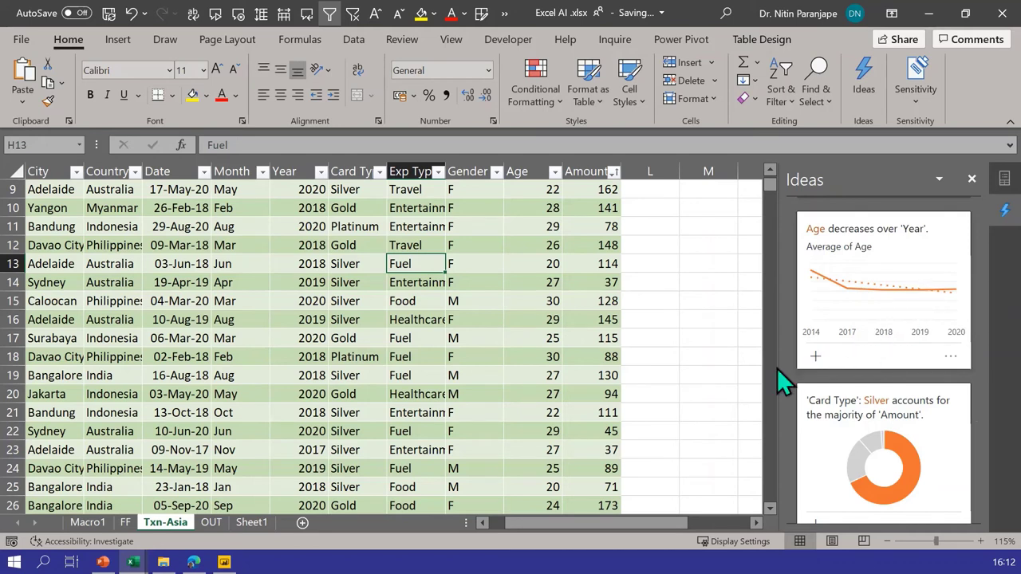
pyautogui.moveTo(786, 367); pyautogui.dragTo(708, 383)
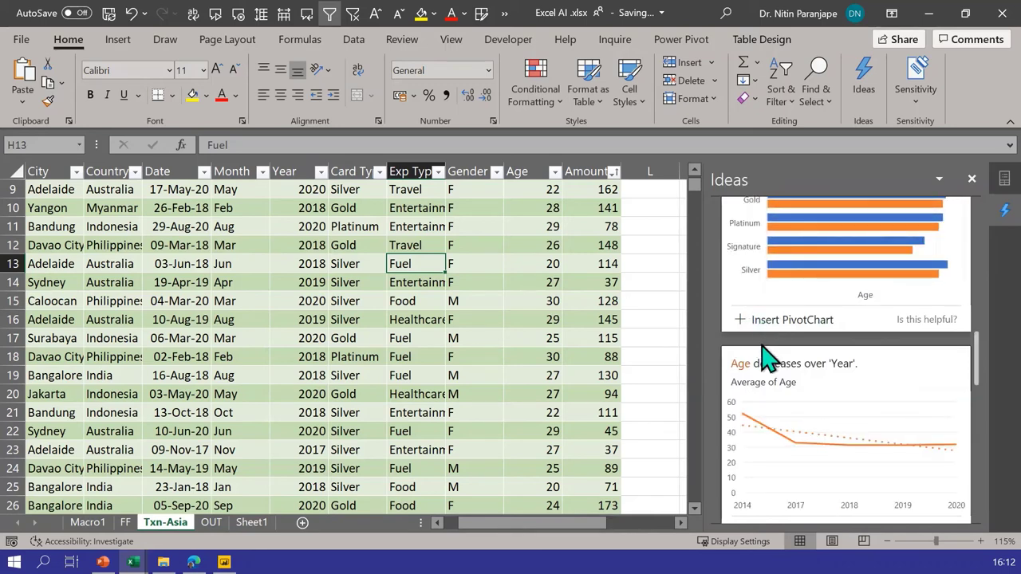
pyautogui.scroll(-1, 797, 433)
pyautogui.click(782, 485)
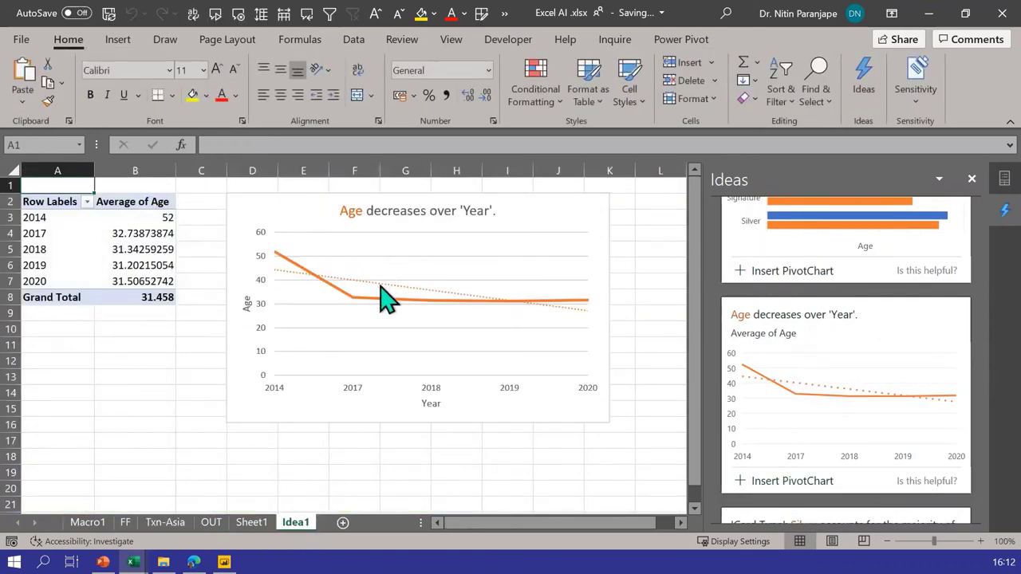
# Display the R-squared value for the trendline of the Age by Year PivotChart and select its label.
pyautogui.click(386, 299)
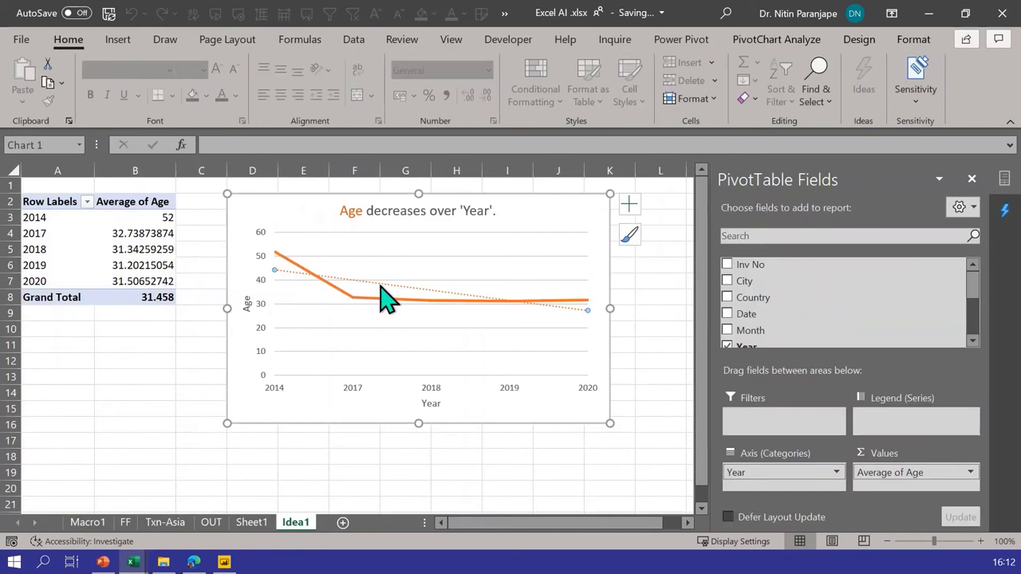
pyautogui.rightClick(562, 322)
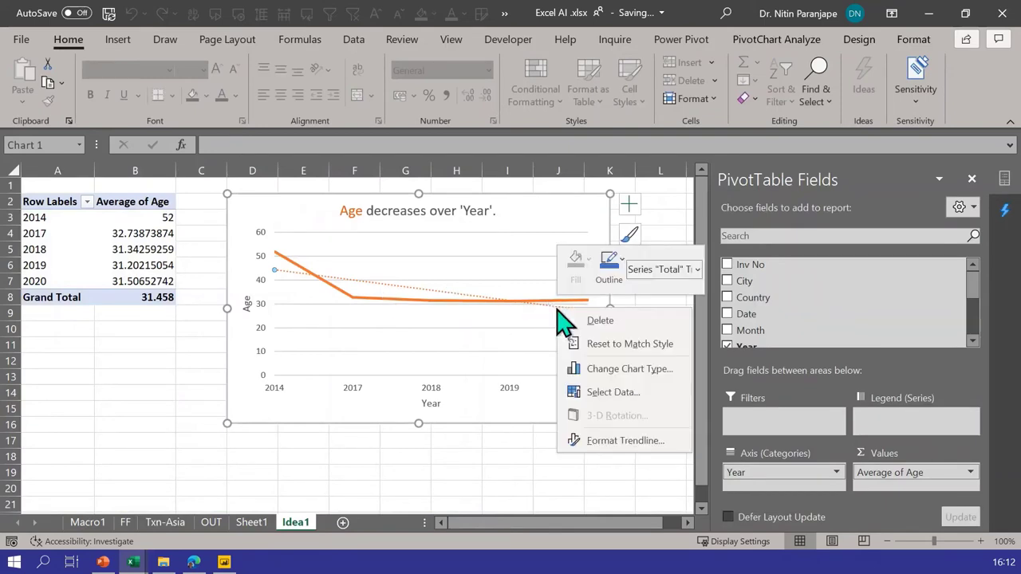
pyautogui.click(622, 440)
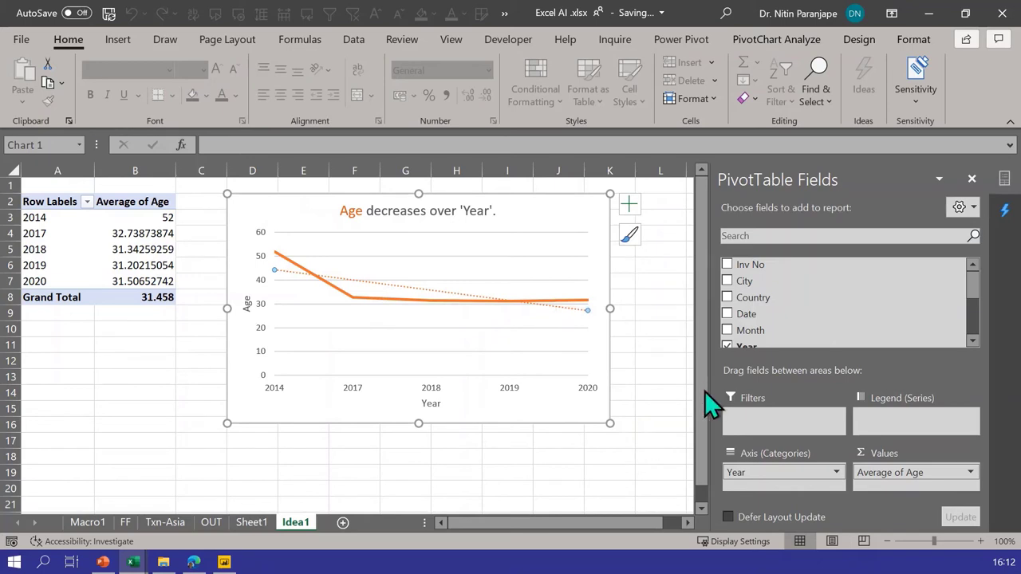
pyautogui.scroll(-3, 866, 382)
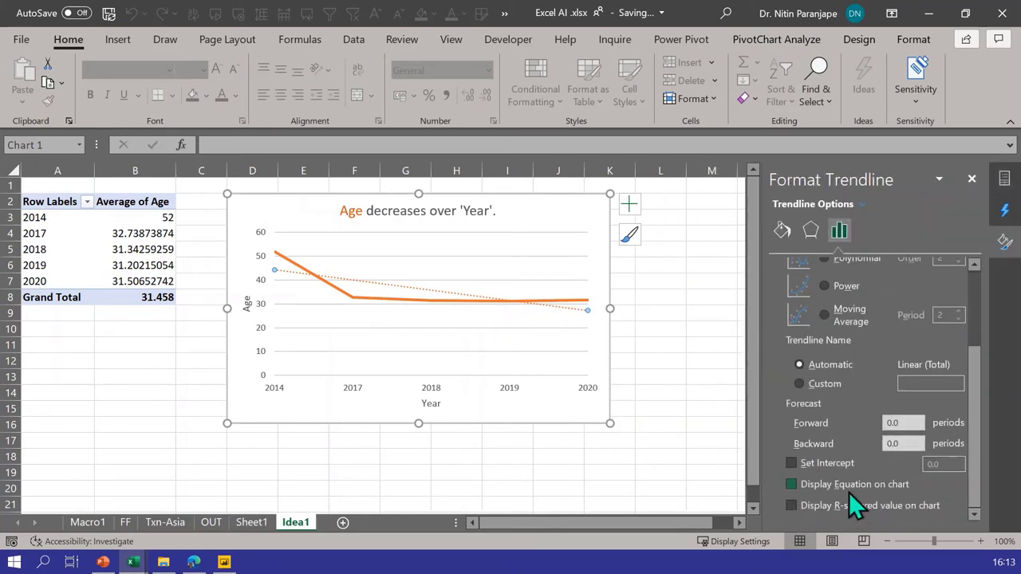
pyautogui.click(791, 505)
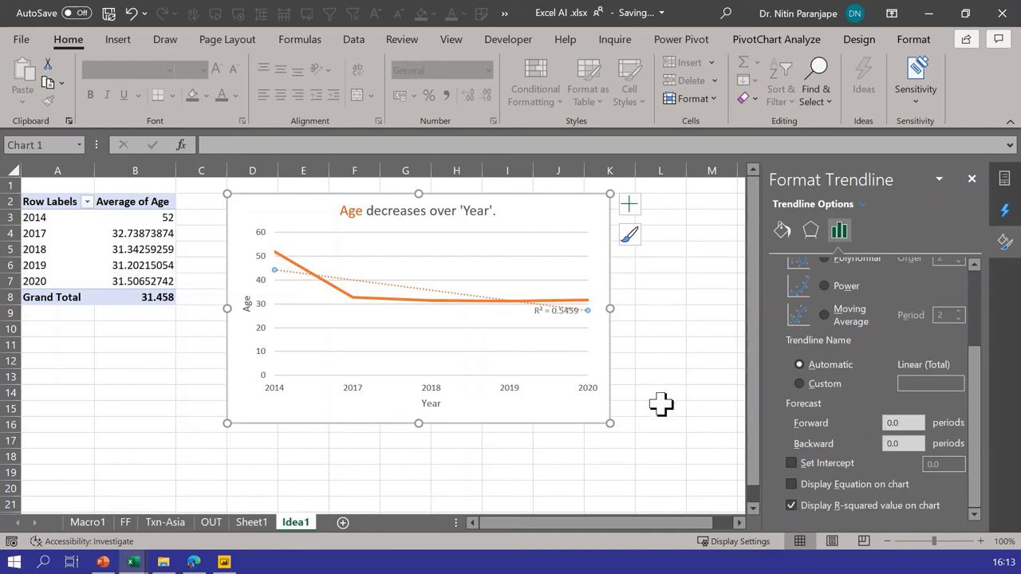
pyautogui.click(562, 312)
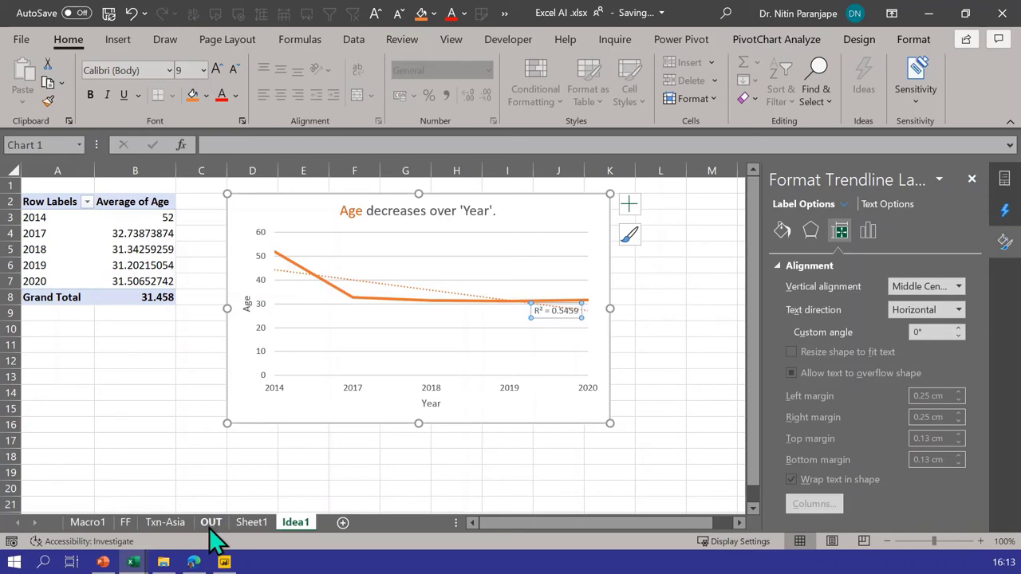
# Return to the Txn-Asia sheet, show Ideas again, and review the remaining suggestions through Frequency of 'Age'.
pyautogui.click(165, 522)
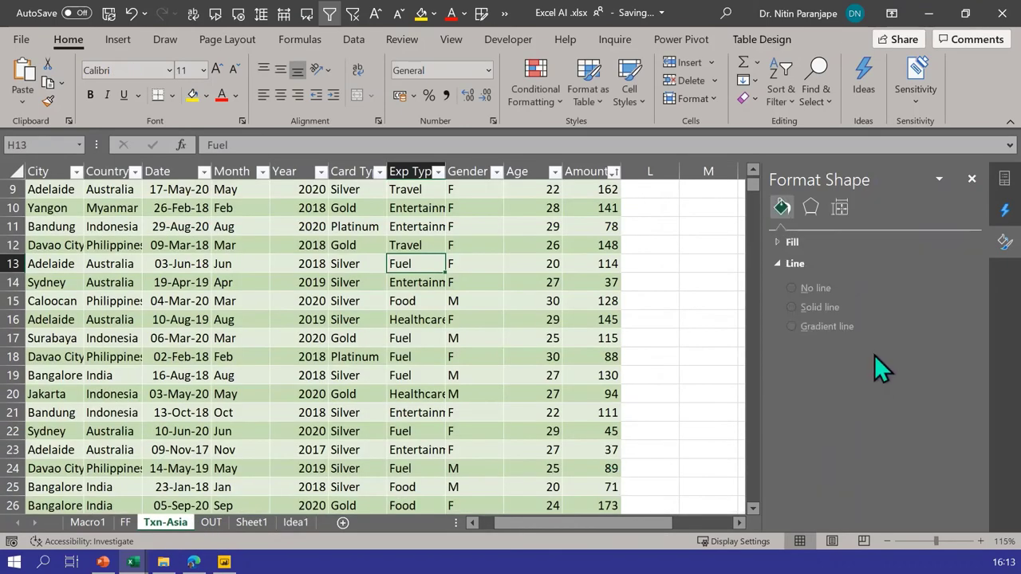
pyautogui.click(1004, 210)
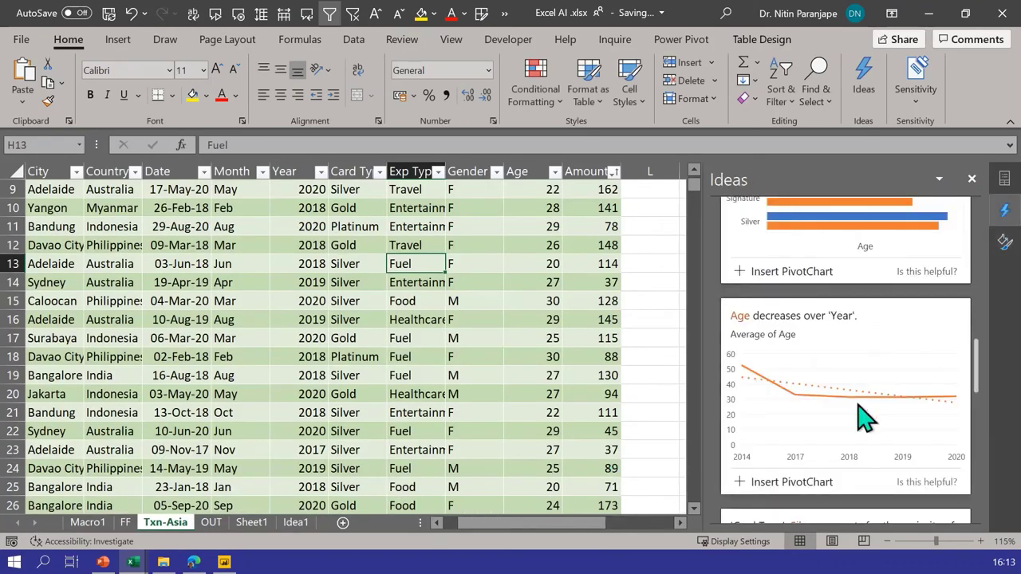
pyautogui.scroll(-10, 865, 418)
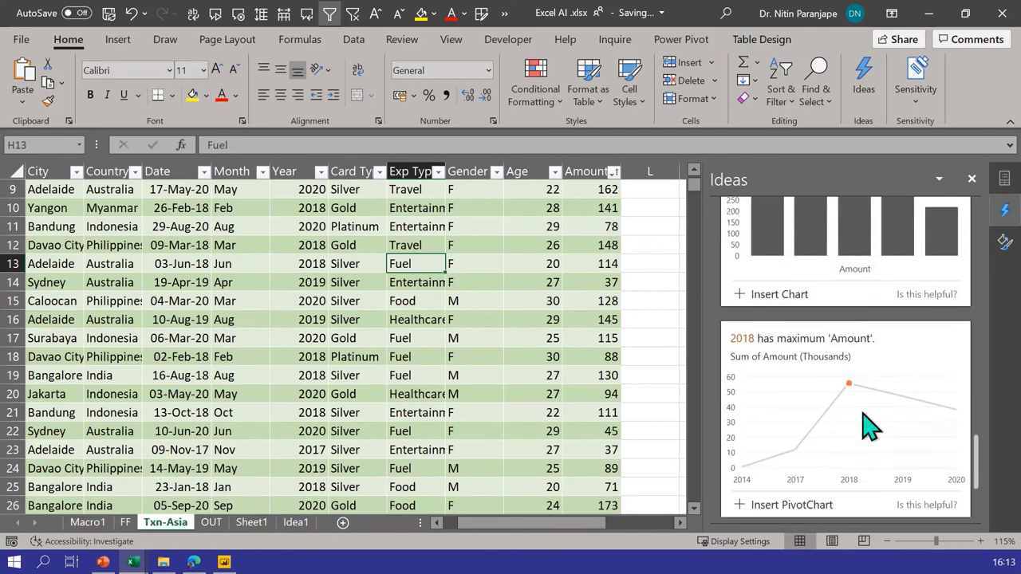
pyautogui.scroll(-5, 867, 427)
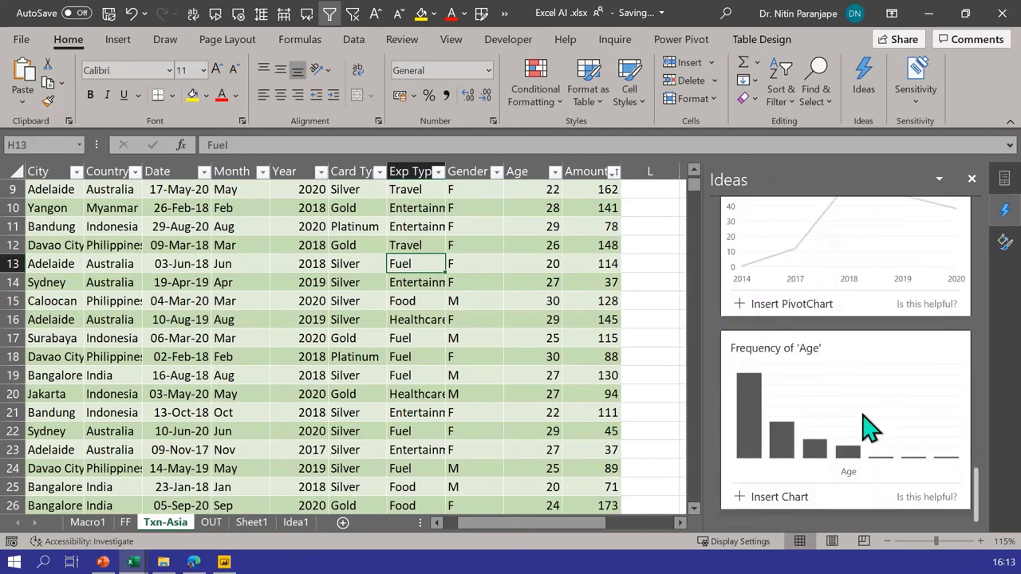
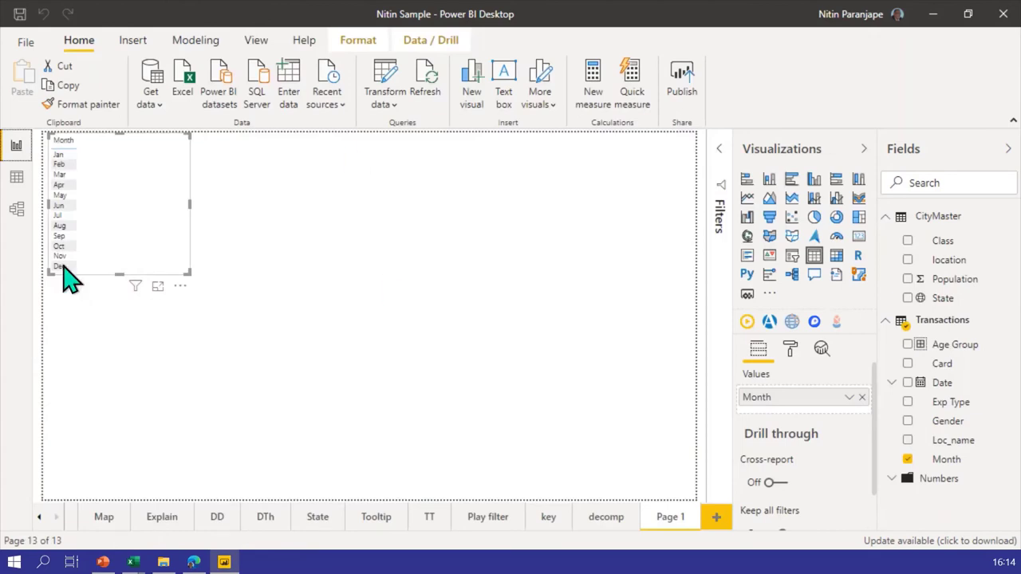
# Switch to Power BI Desktop, start publishing the report, and save its pending changes.
pyautogui.click(303, 262)
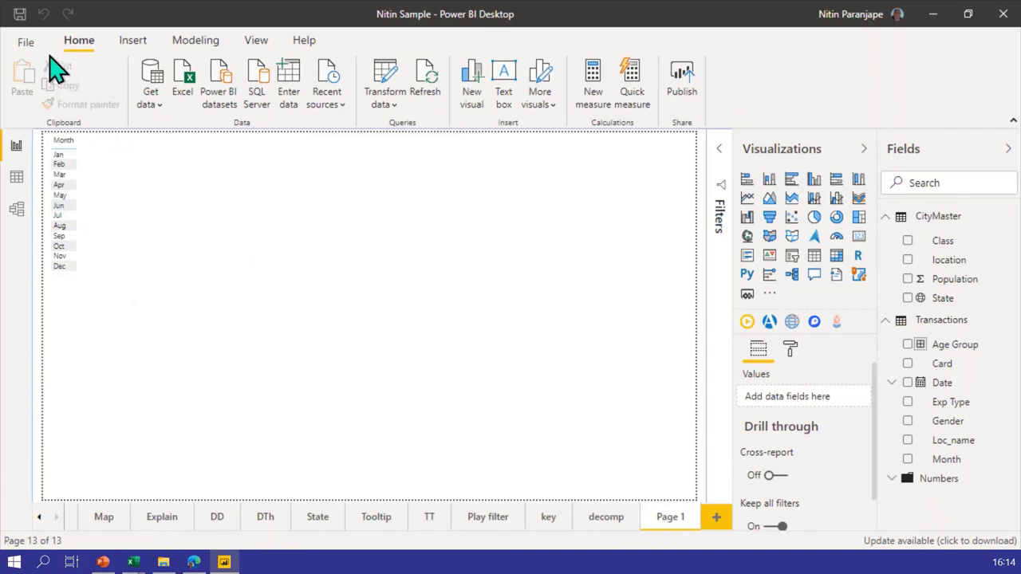
pyautogui.click(685, 94)
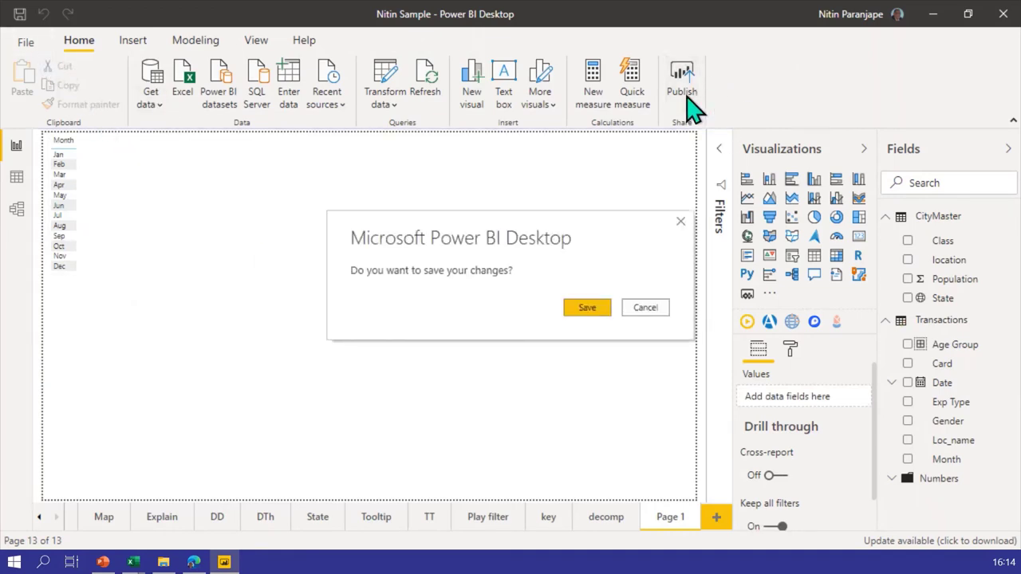
pyautogui.click(587, 313)
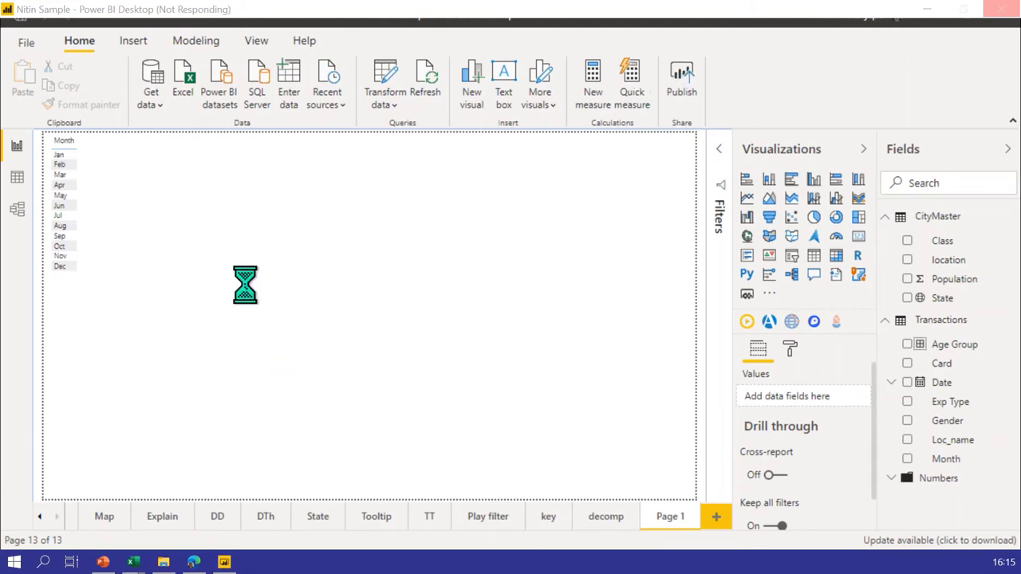
# Switch to the Power BI service in Edge and review the Quick Insights for the sample dataset.
pyautogui.moveTo(197, 563)
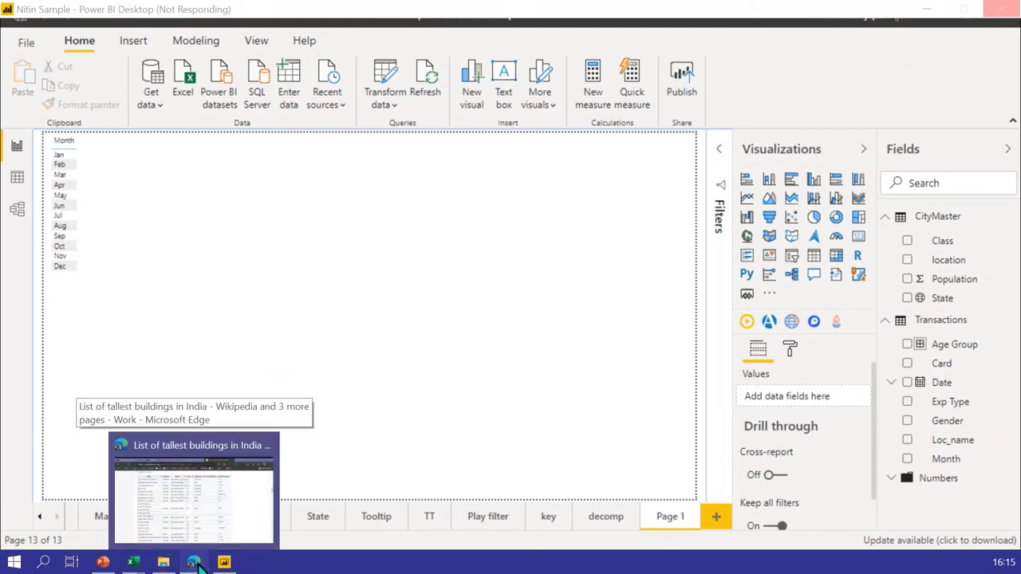
pyautogui.click(199, 511)
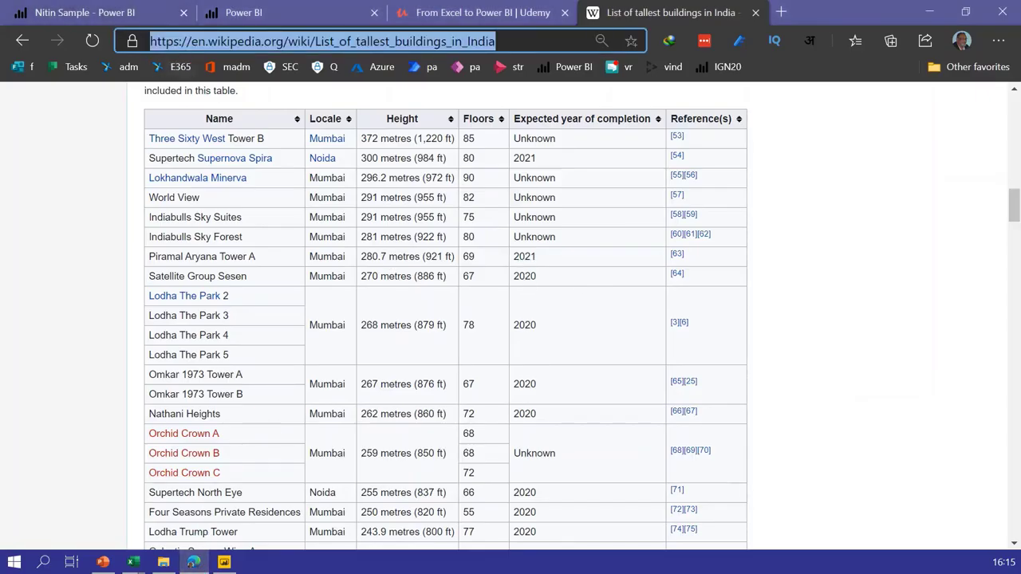
pyautogui.click(257, 15)
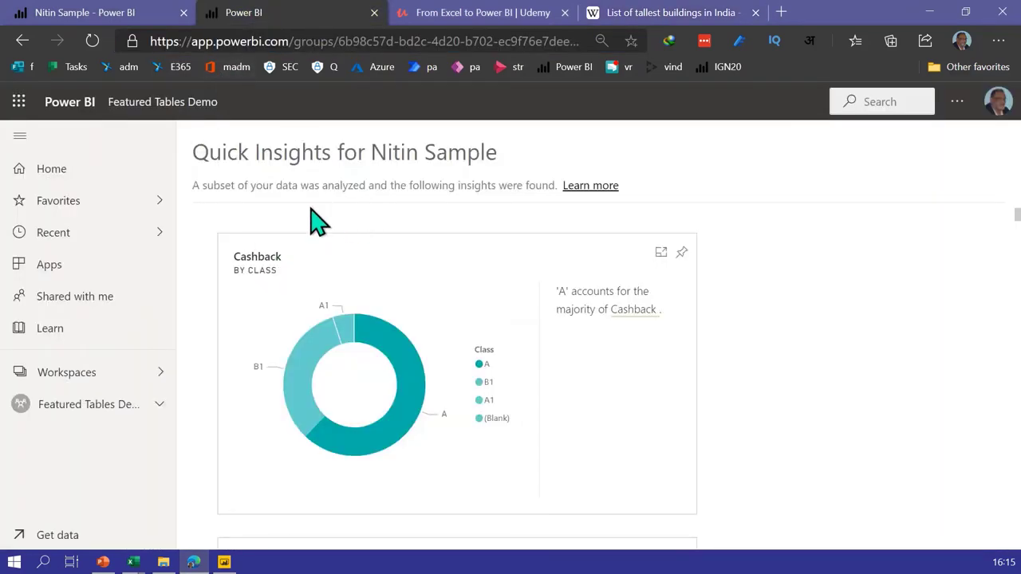
pyautogui.scroll(-1, 540, 317)
pyautogui.scroll(-6, 540, 317)
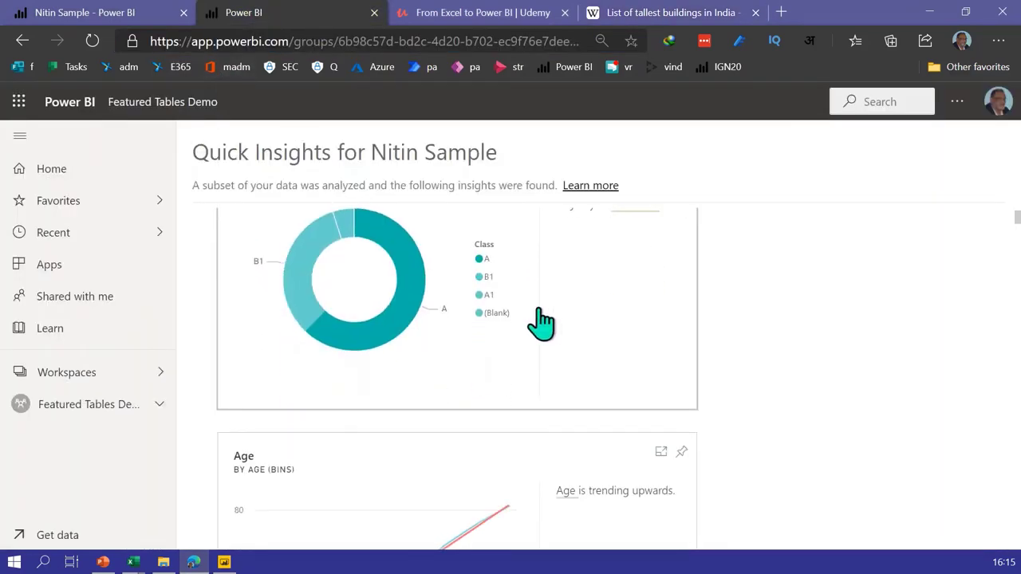
pyautogui.scroll(-5, 571, 363)
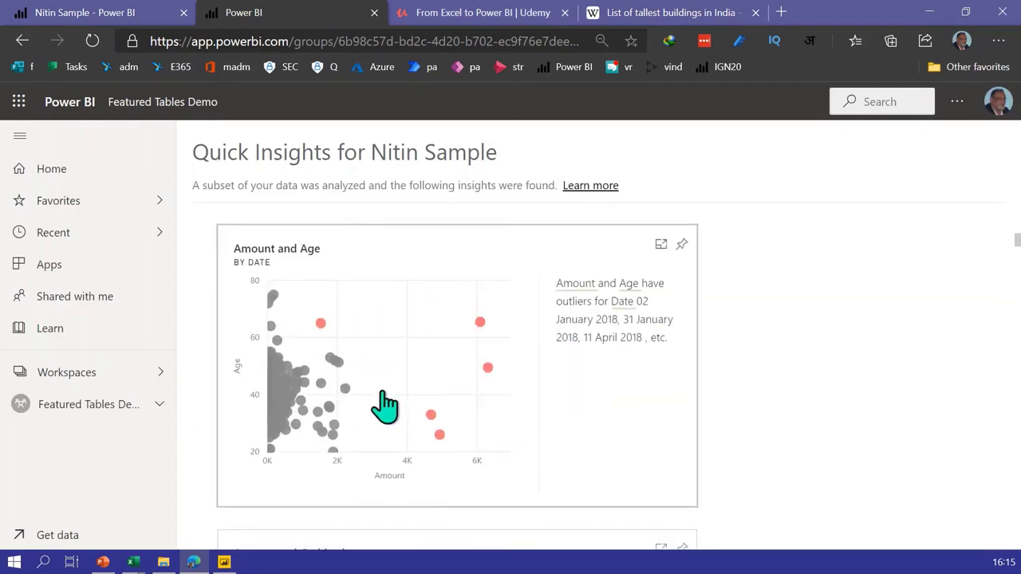
pyautogui.scroll(-4, 474, 412)
pyautogui.scroll(-5, 510, 343)
pyautogui.scroll(-2, 519, 359)
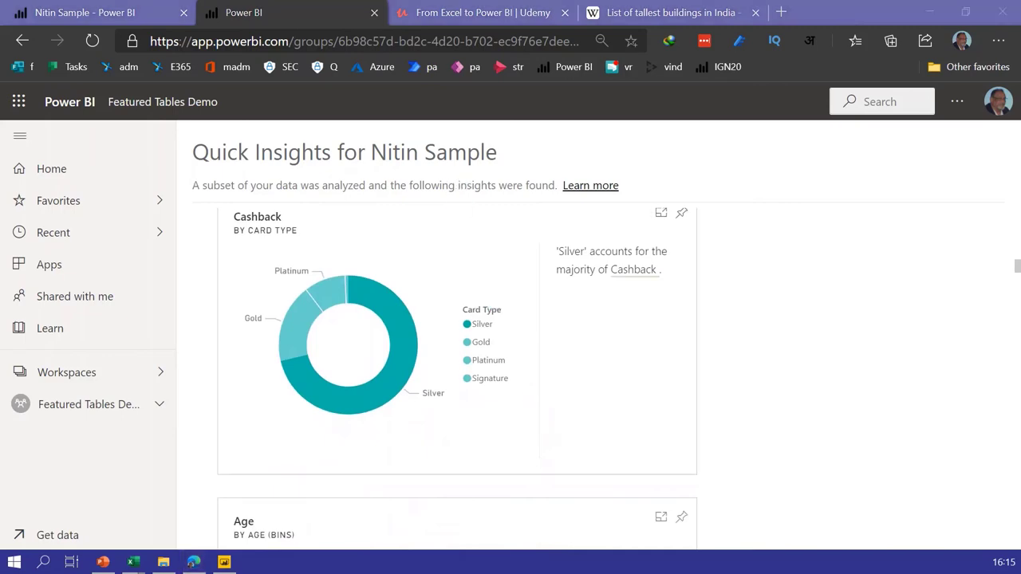
# Return to Power BI Desktop and cancel publishing without choosing a destination workspace.
pyautogui.hotkey('alt', 'Tab')
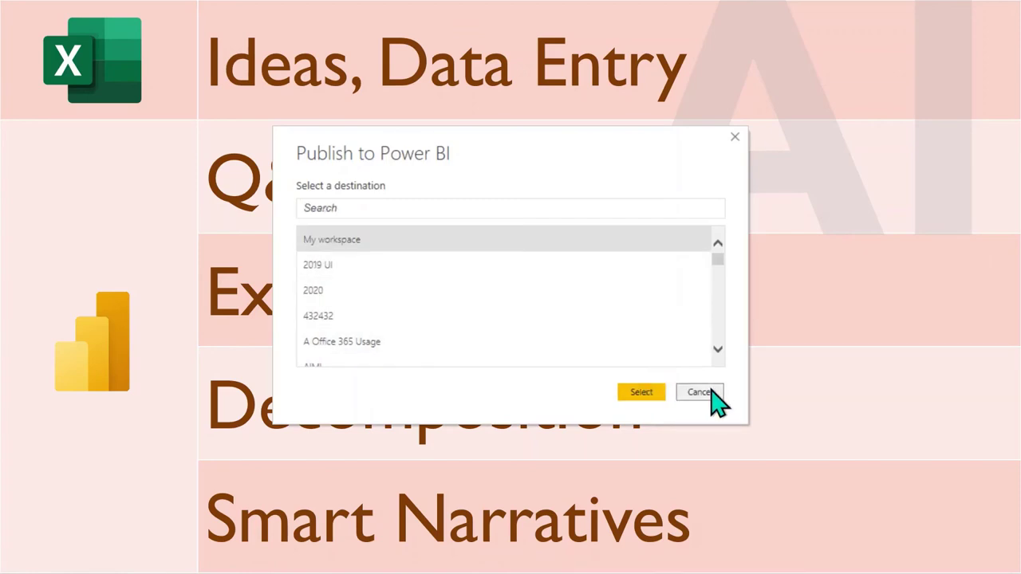
pyautogui.click(709, 393)
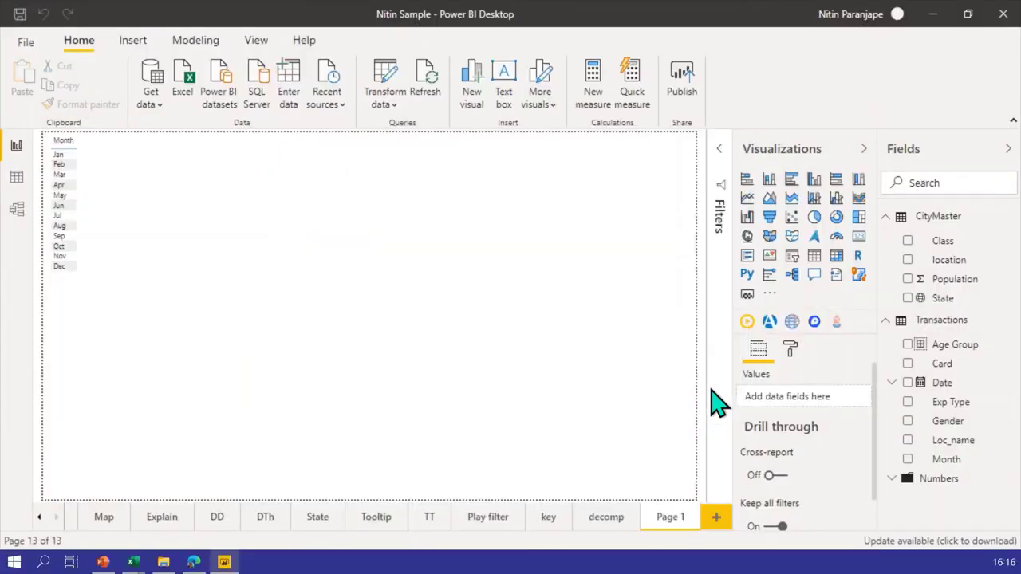
# Go to the report's first page, check the Amount field's description in the Amount by Card pie chart, and select the smart narrative.
pyautogui.click(103, 518)
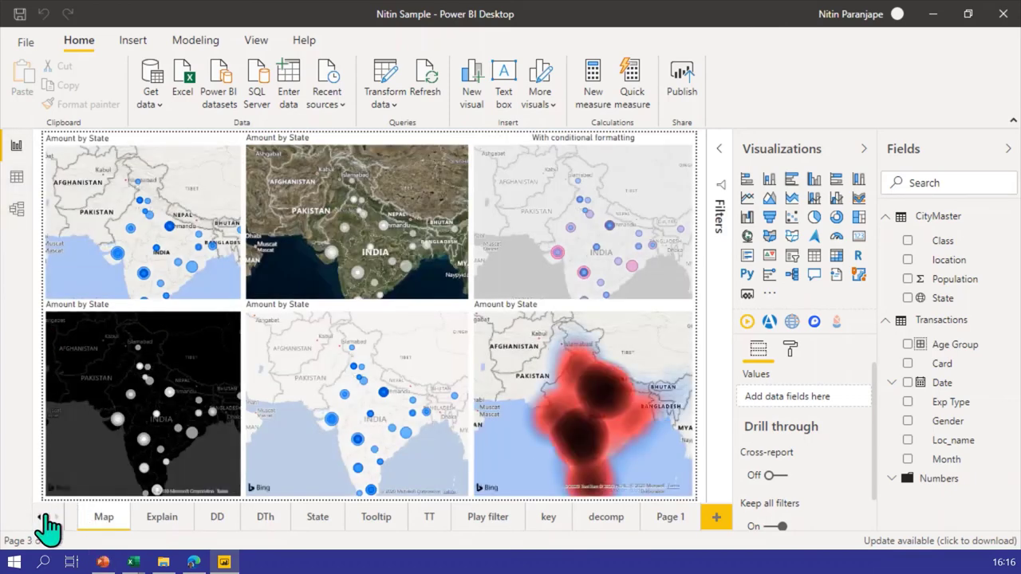
pyautogui.rightClick(48, 526)
pyautogui.press('Escape')
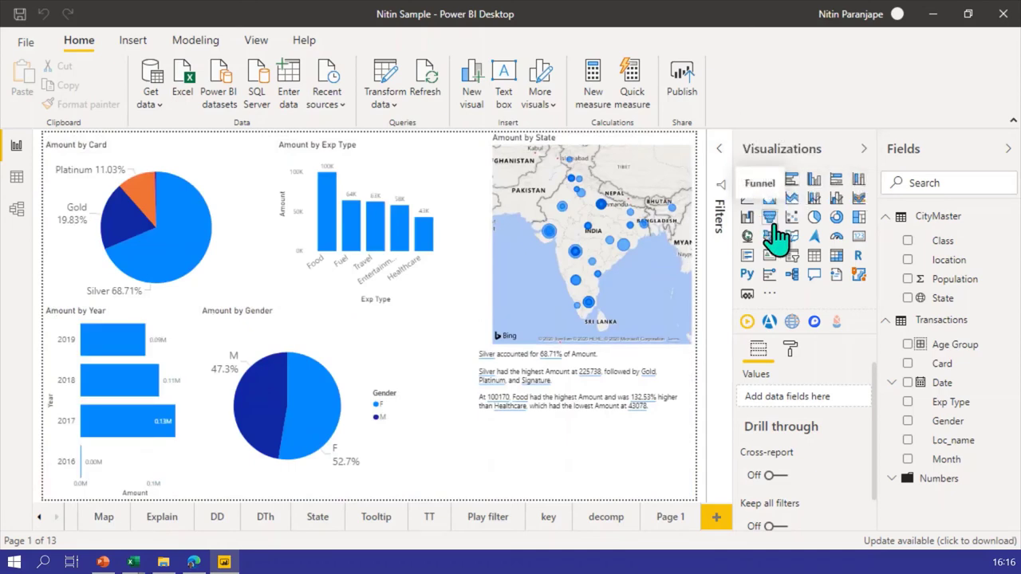
pyautogui.click(217, 168)
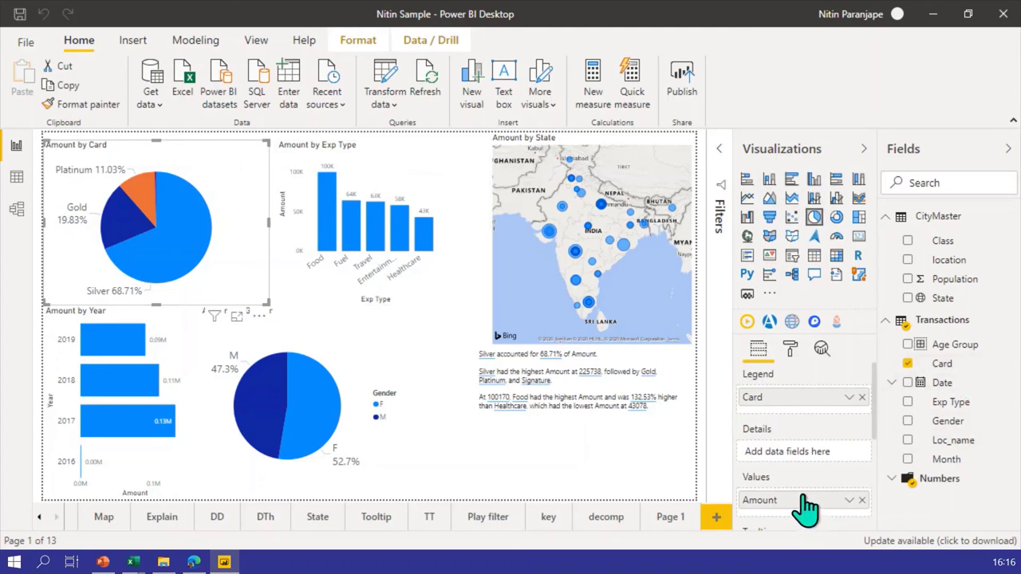
pyautogui.moveTo(805, 504)
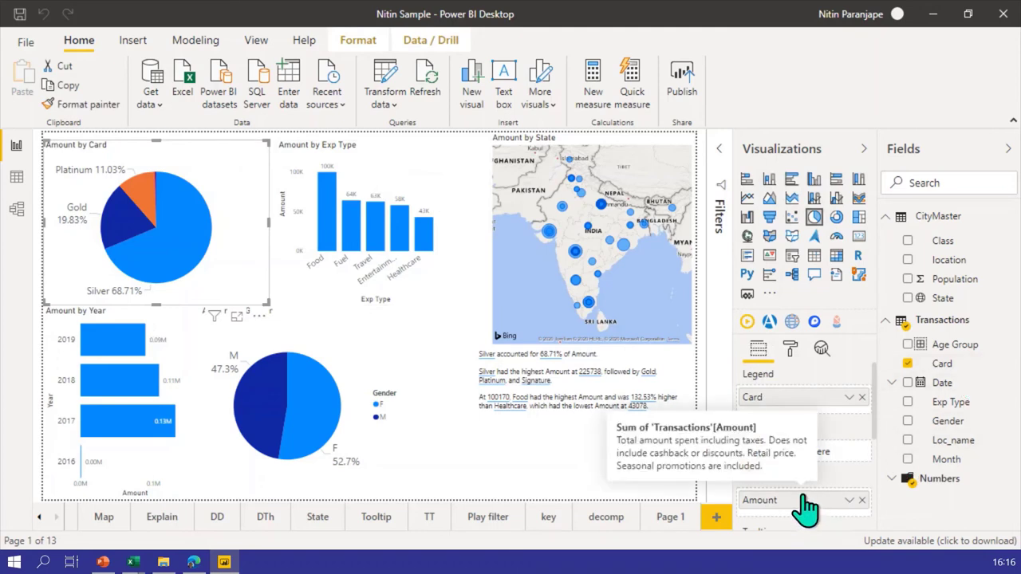
pyautogui.click(626, 365)
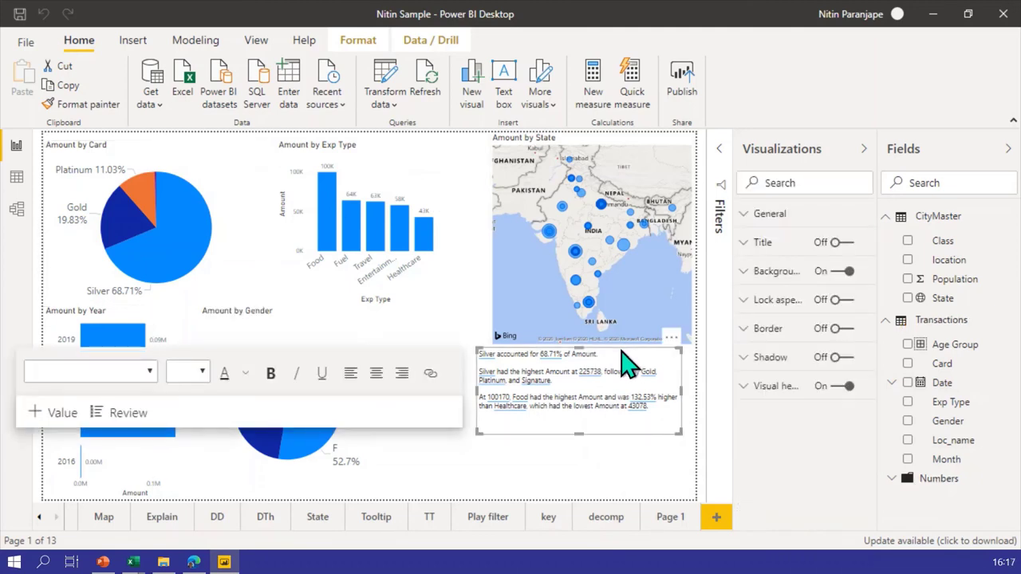
# Delete the smart narrative from the first page and insert a Q&A visual on a new report page.
pyautogui.press('Delete')
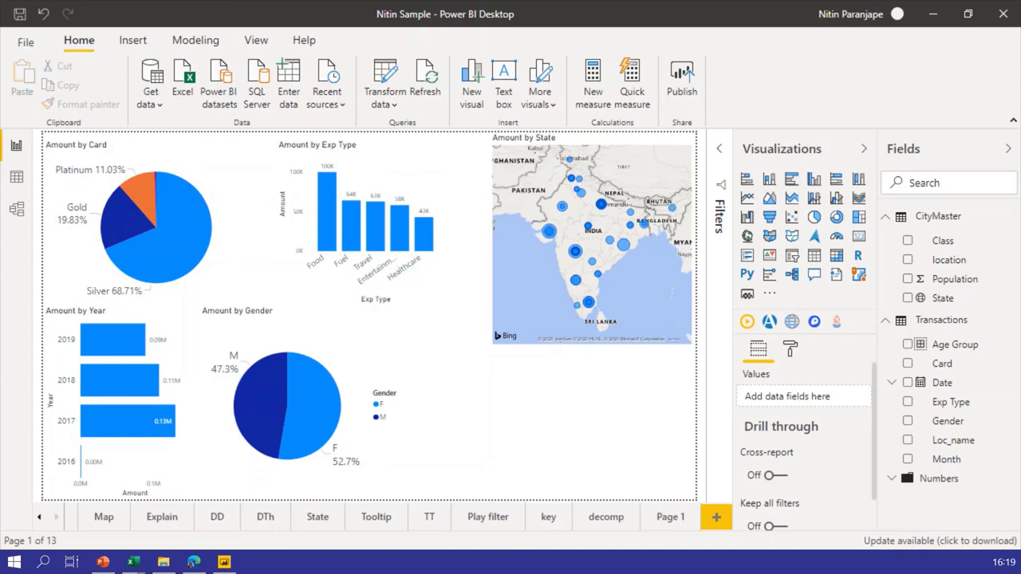
pyautogui.click(715, 520)
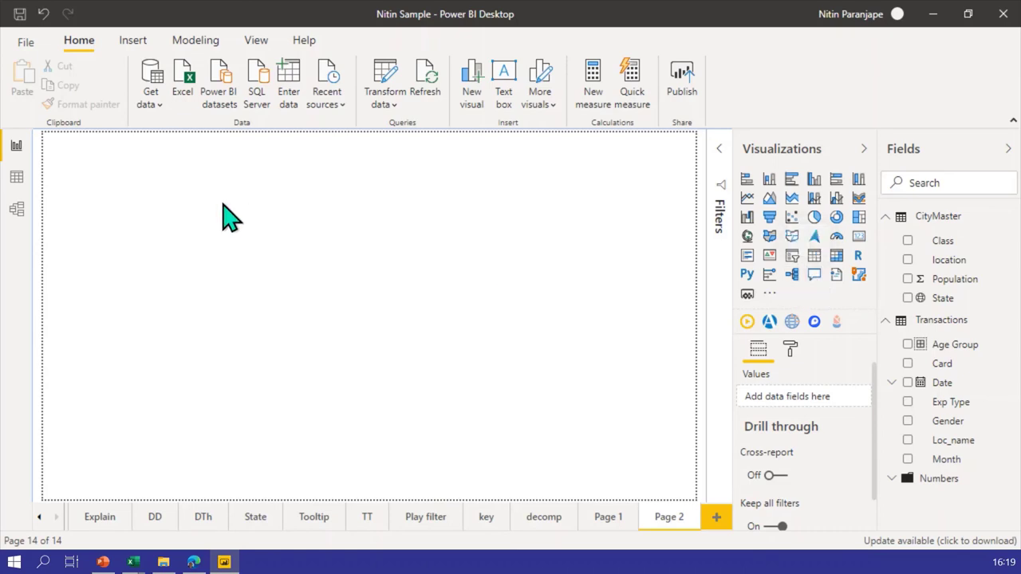
pyautogui.doubleClick(271, 244)
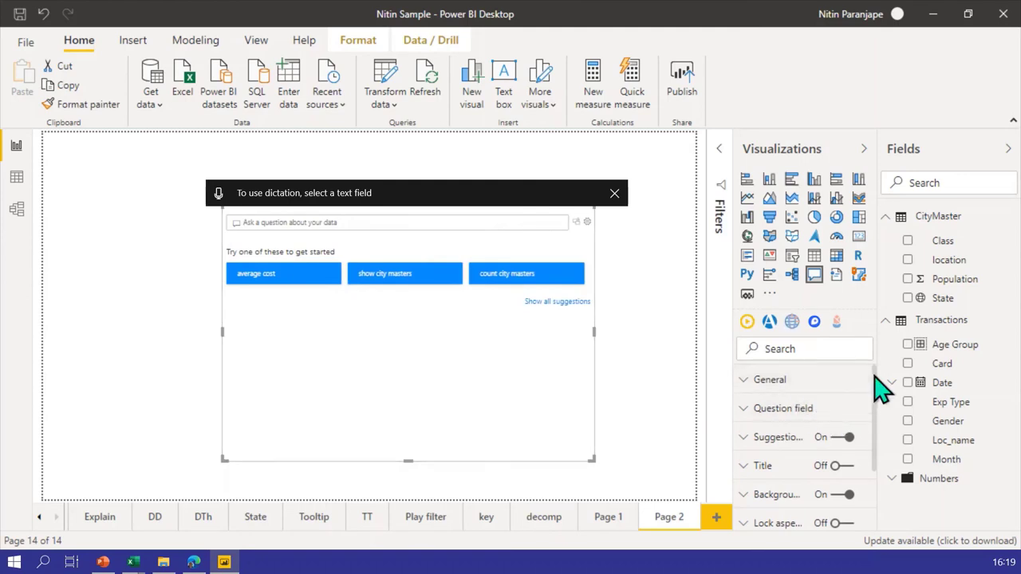
# Set the Q&A visual's restatement font size to 15 pt in its question field formatting.
pyautogui.click(819, 407)
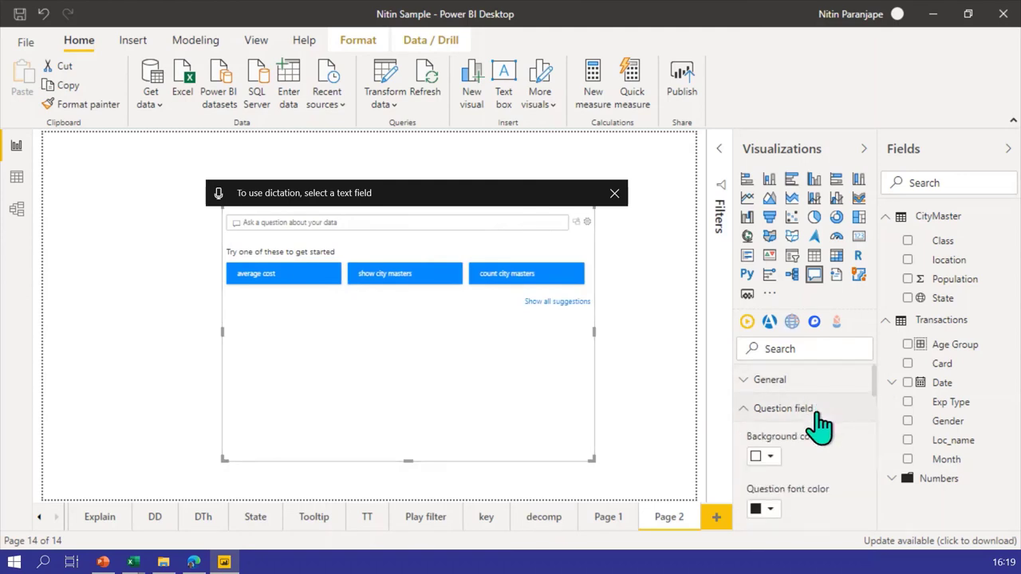
pyautogui.scroll(-3, 822, 434)
pyautogui.scroll(-6, 826, 438)
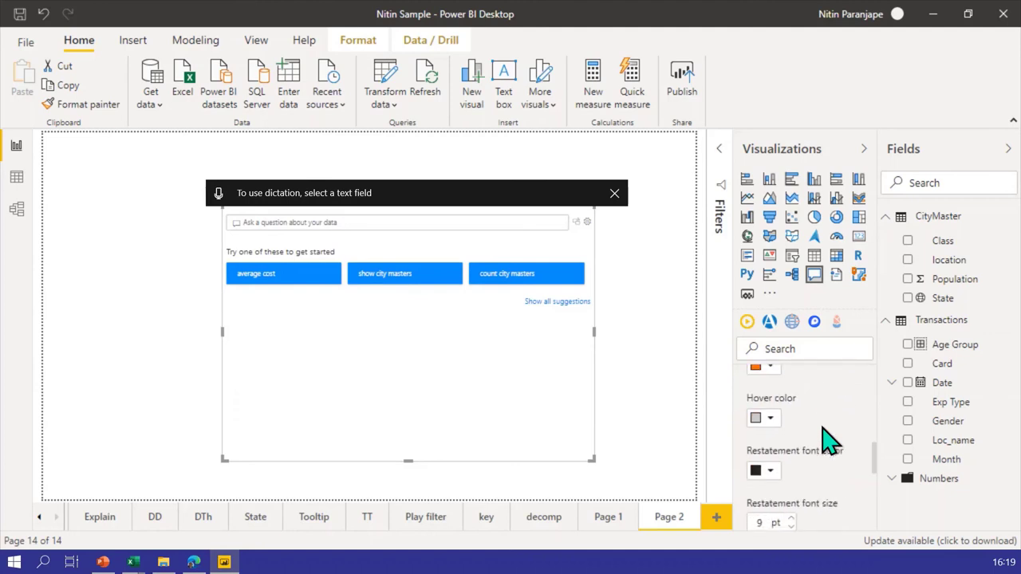
pyautogui.click(791, 443)
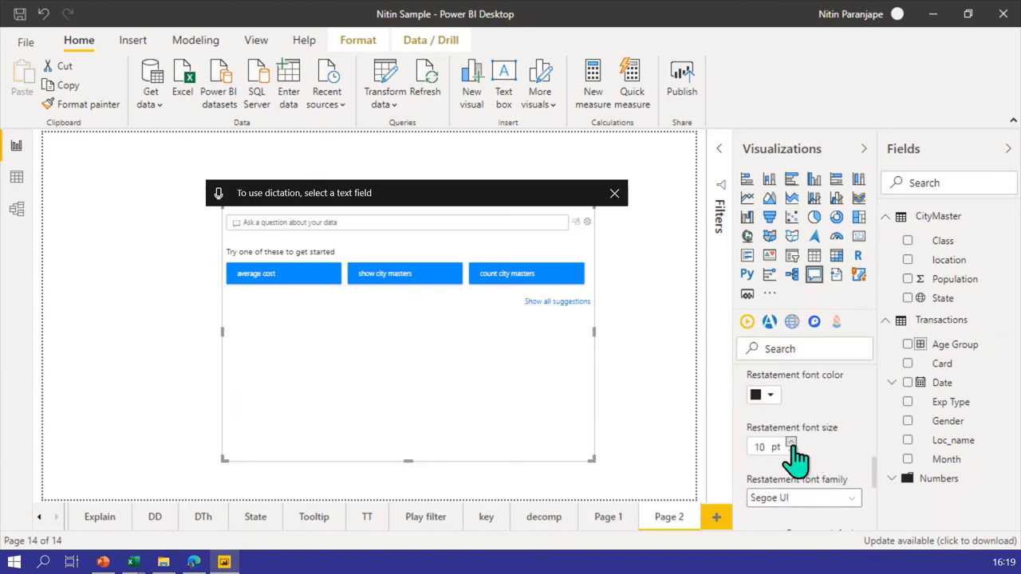
pyautogui.click(791, 443)
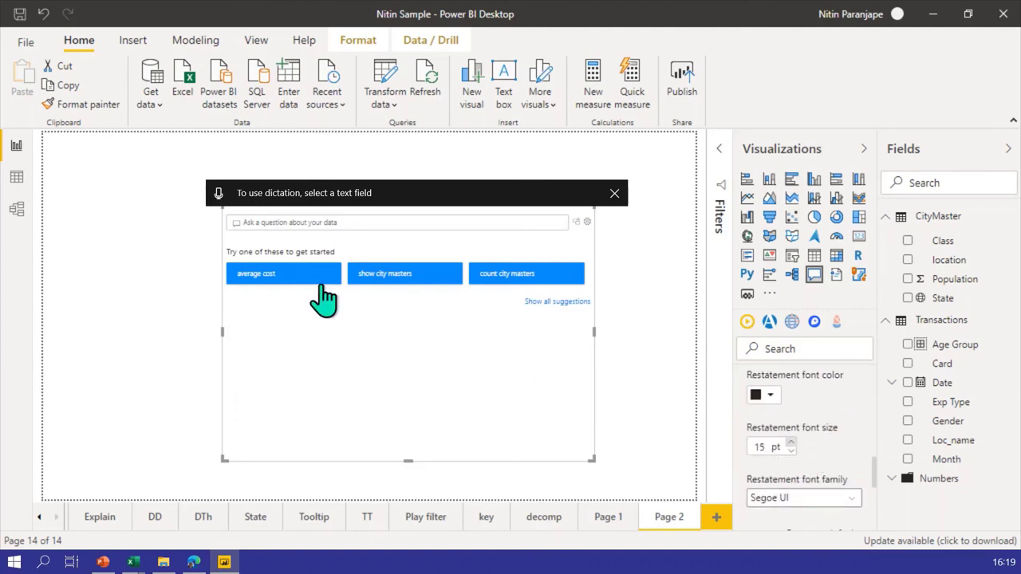
pyautogui.click(392, 226)
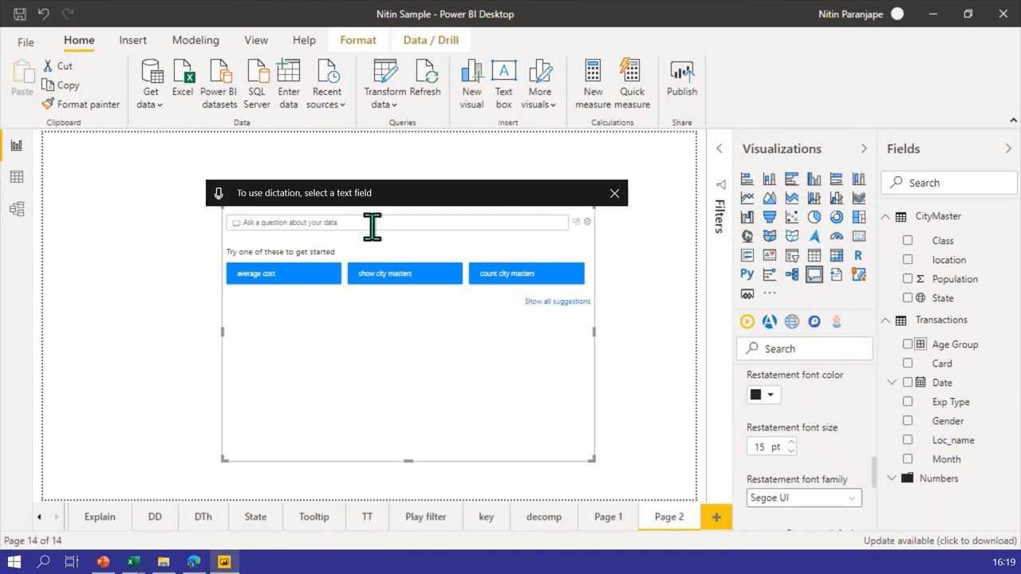
# Set the Q&A visual's question font size to 16 pt.
pyautogui.scroll(-3, 850, 445)
pyautogui.scroll(2, 845, 442)
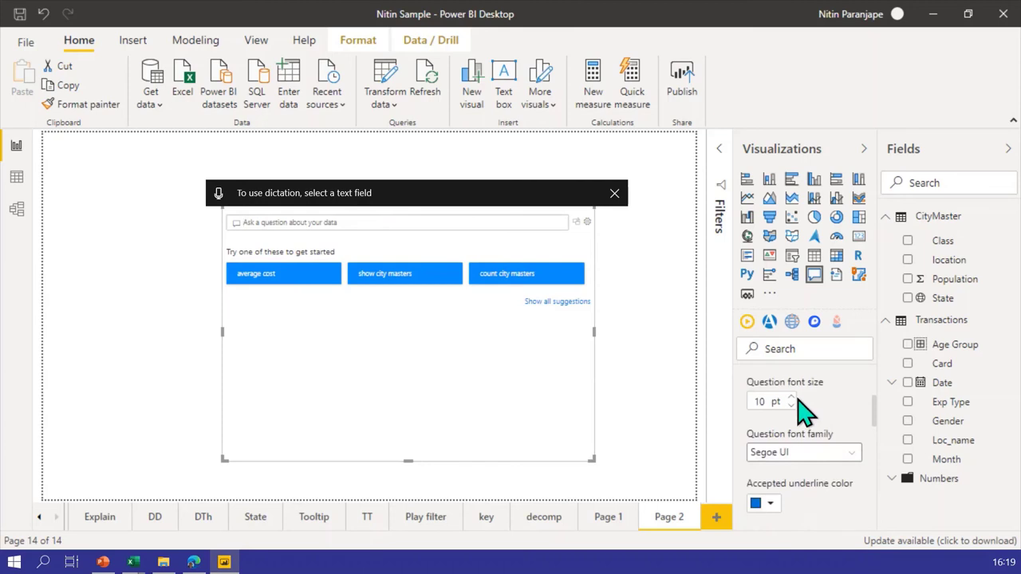
pyautogui.click(790, 398)
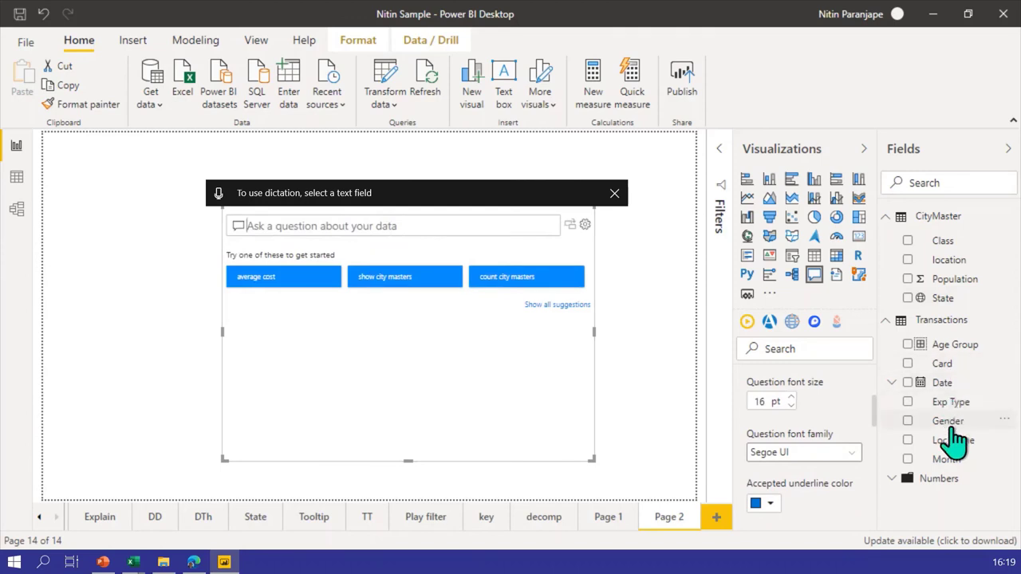
# Check the CityMaster table's description and examine the fields in the Transactions table, including its Numbers folder.
pyautogui.moveTo(941, 235)
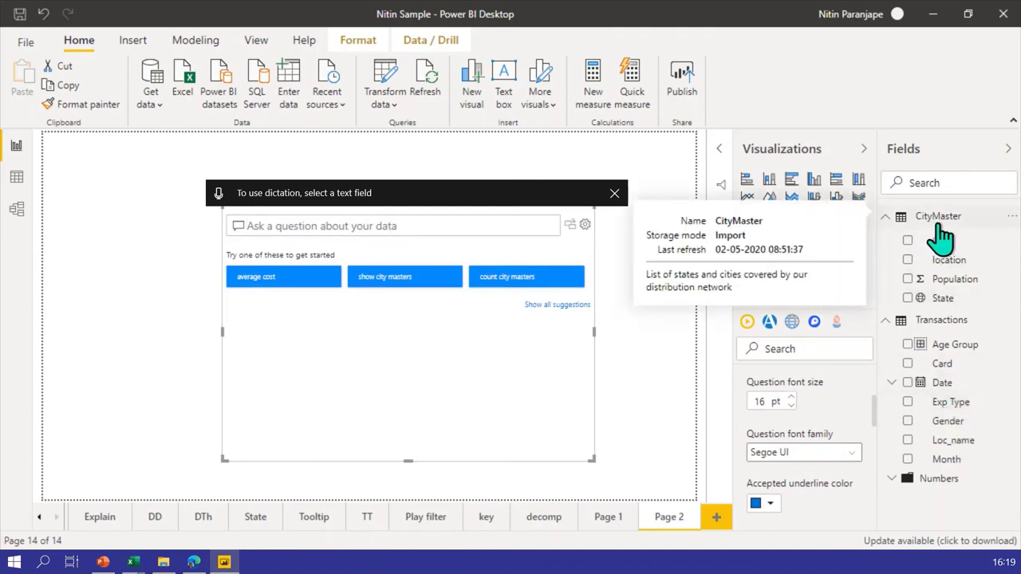
pyautogui.click(891, 478)
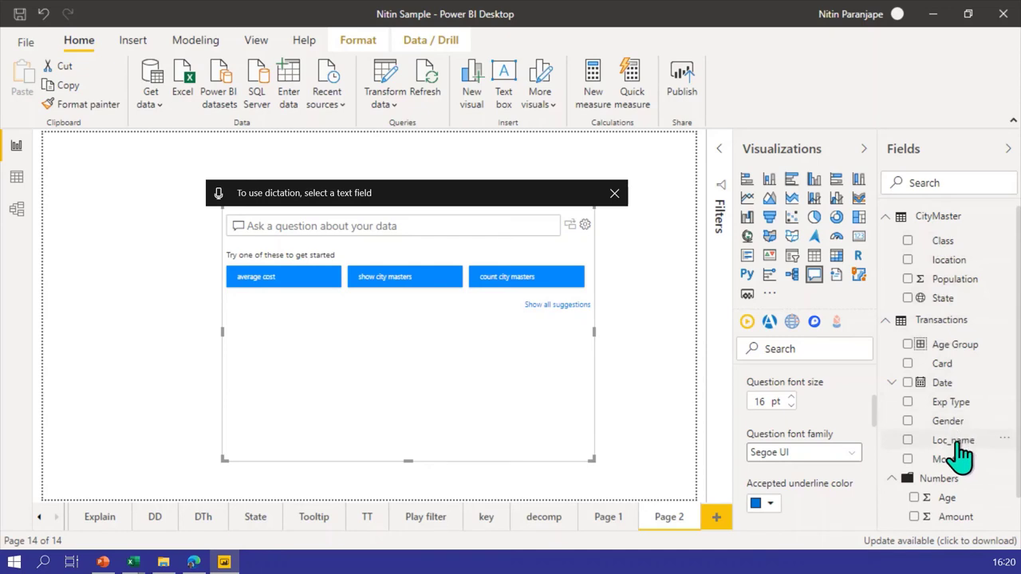
pyautogui.scroll(-2, 967, 510)
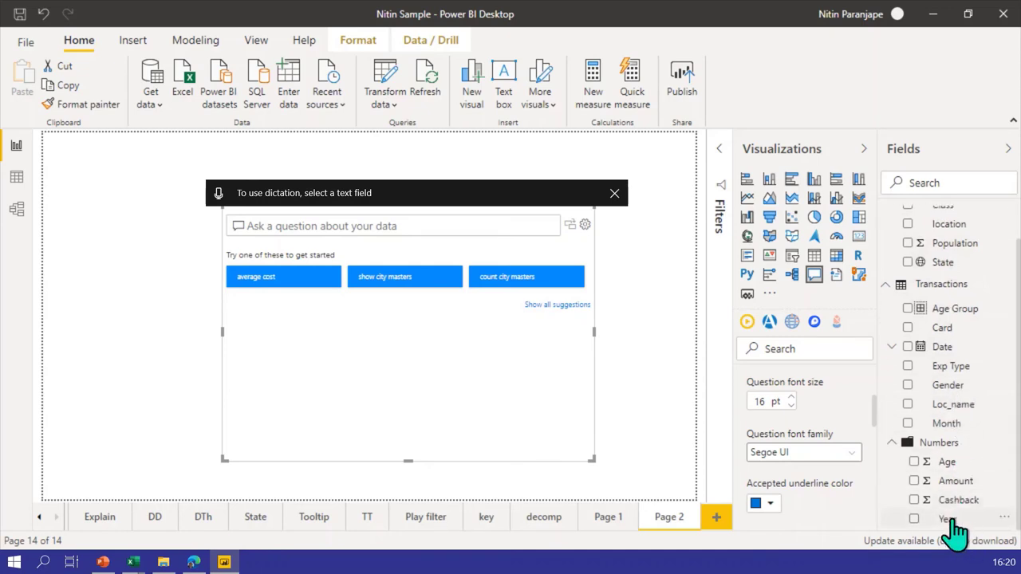
pyautogui.click(286, 226)
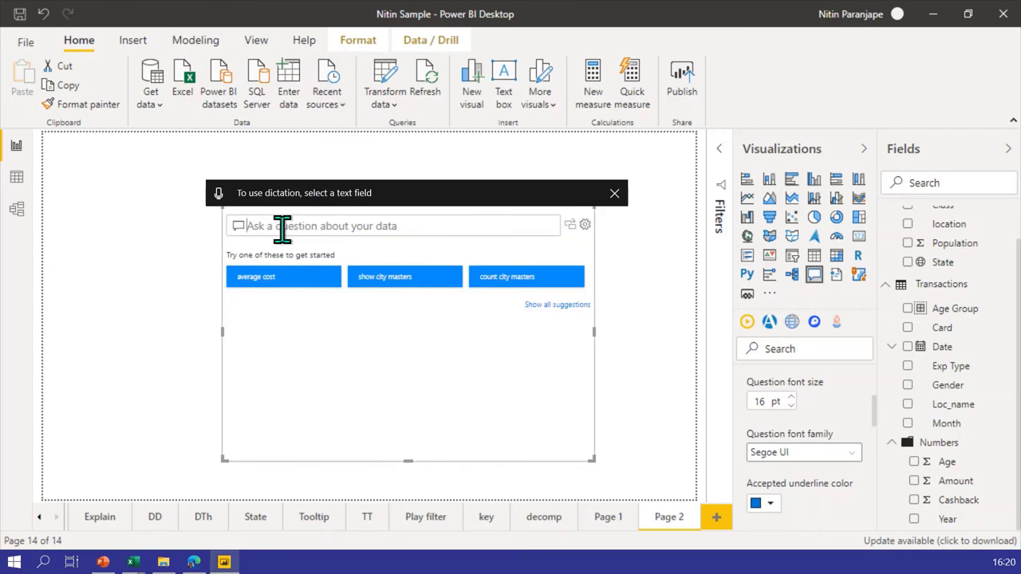
pyautogui.click(221, 195)
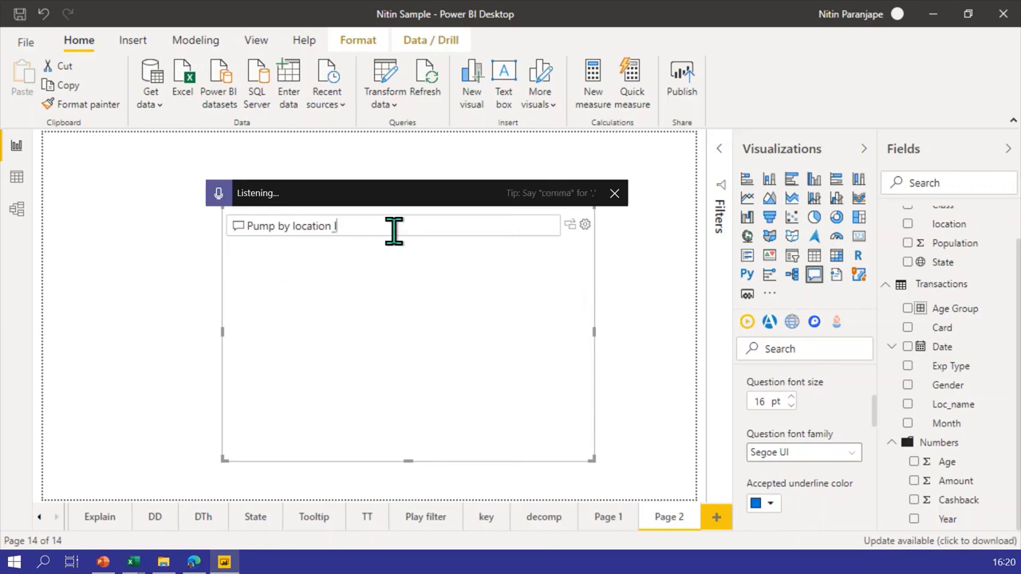
pyautogui.hotkey('ctrl', 'a')
pyautogui.press('BackSpace')
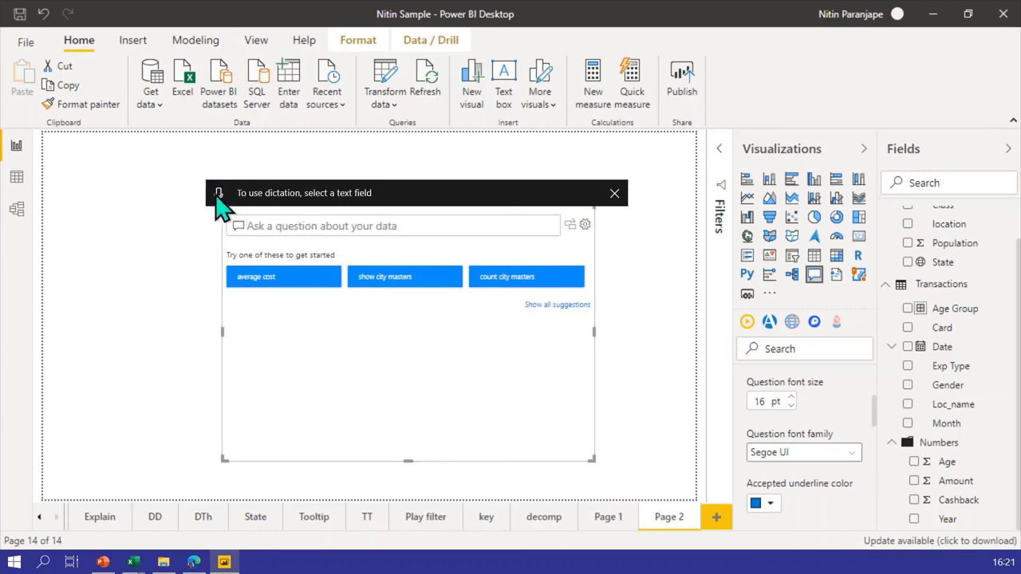
# Ask the Q&A visual for "Amount by location as map" and examine the locations around eastern India.
pyautogui.write('amount by location')
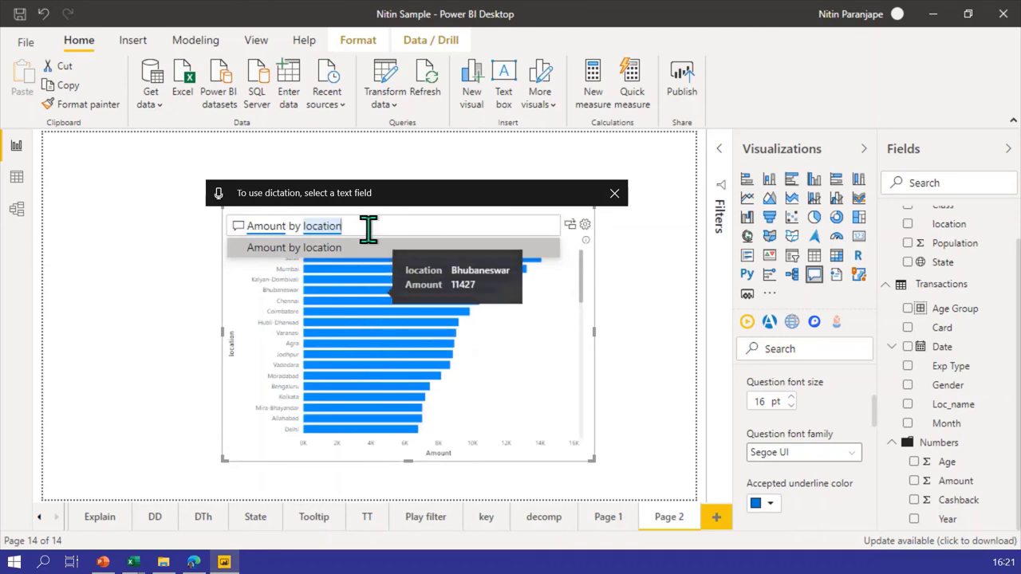
pyautogui.write('by')
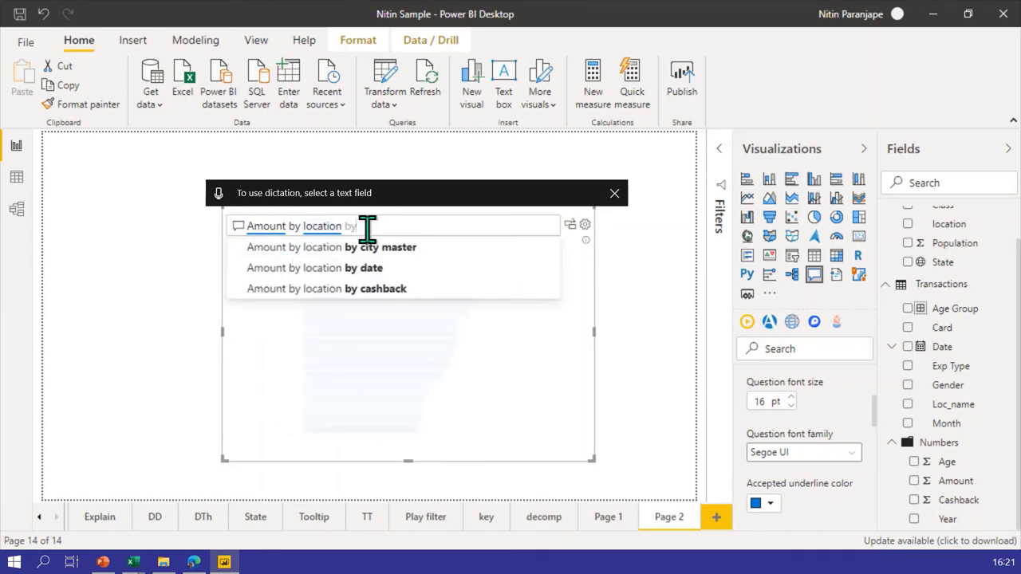
pyautogui.press('BackSpace')
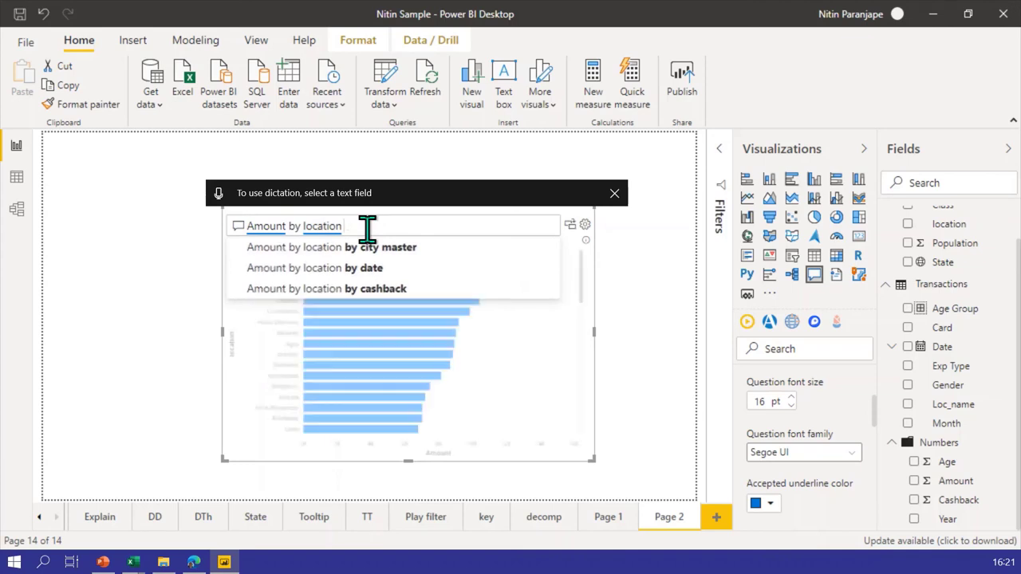
pyautogui.write('as')
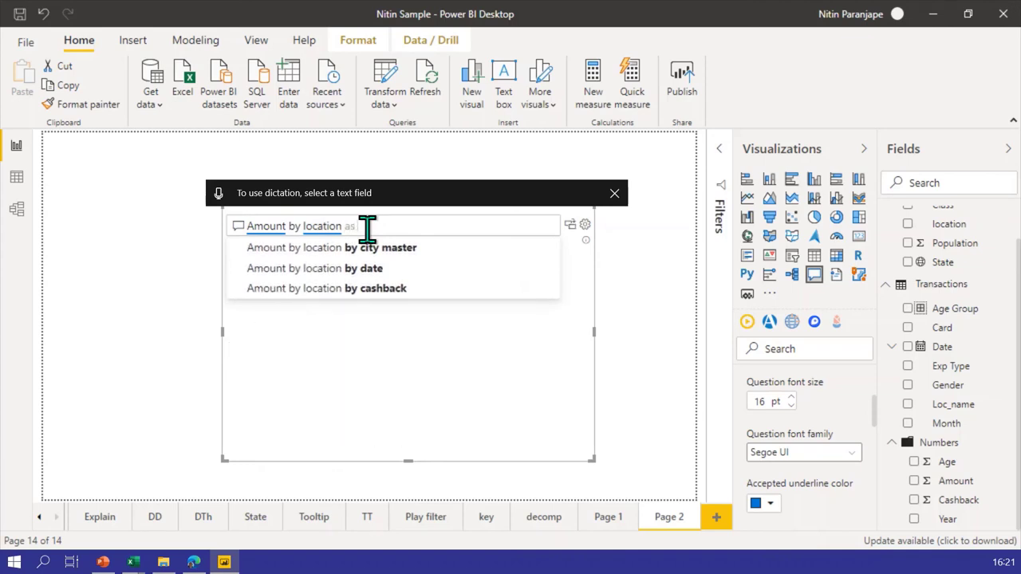
pyautogui.write(' map')
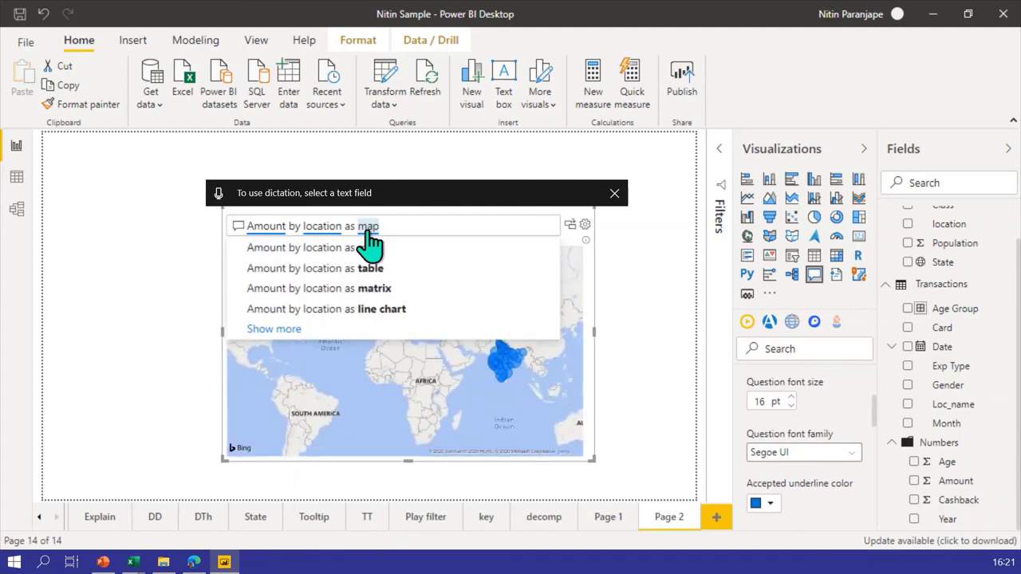
pyautogui.click(630, 374)
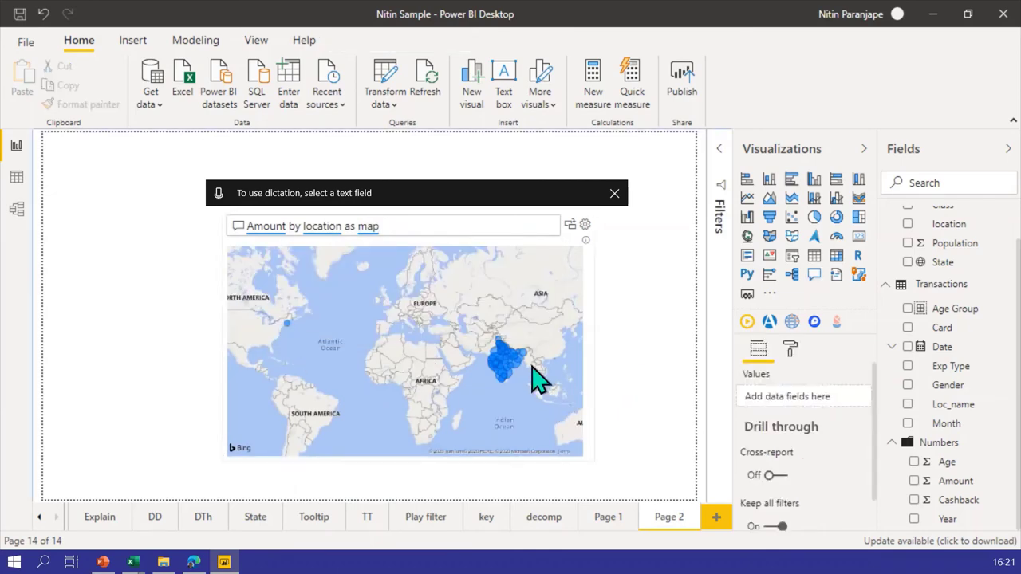
pyautogui.scroll(2, 533, 376)
pyautogui.scroll(3, 536, 376)
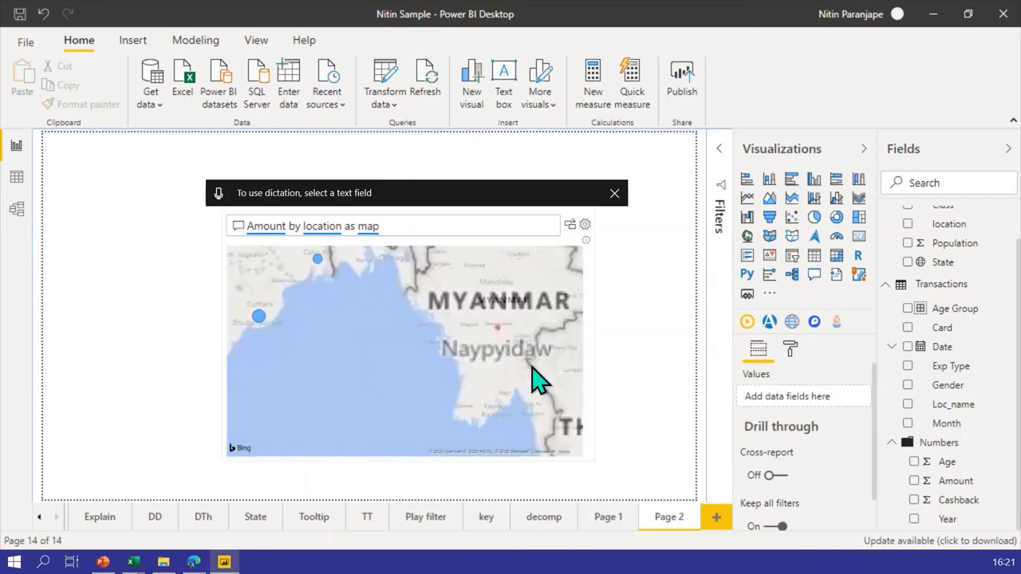
pyautogui.moveTo(343, 347); pyautogui.dragTo(474, 410)
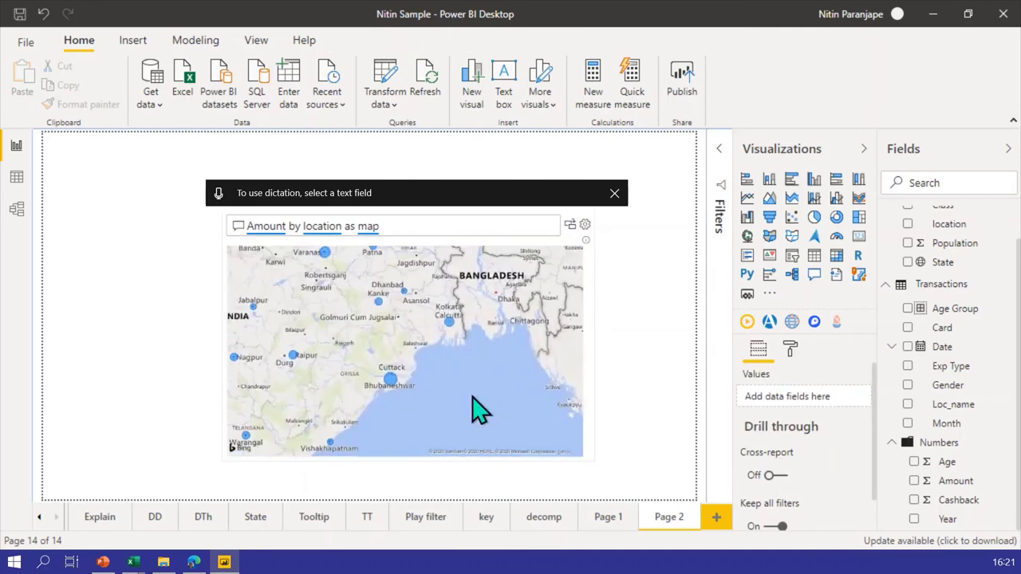
# Replace the Q&A question with "top 3 state by average age as pie".
pyautogui.click(391, 228)
pyautogui.tripleClick(251, 226)
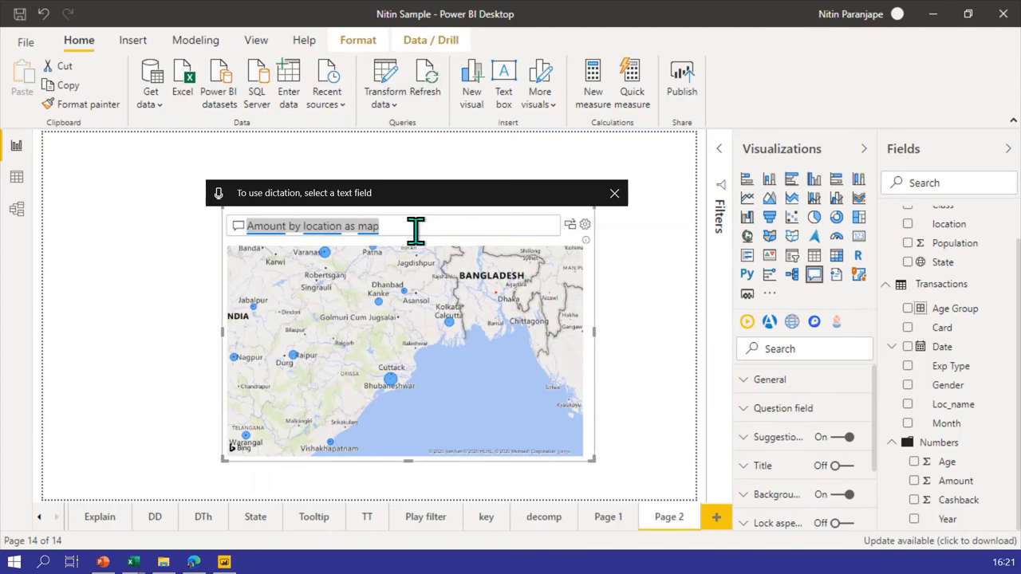
pyautogui.hotkey('ctrl', 'a')
pyautogui.write('top')
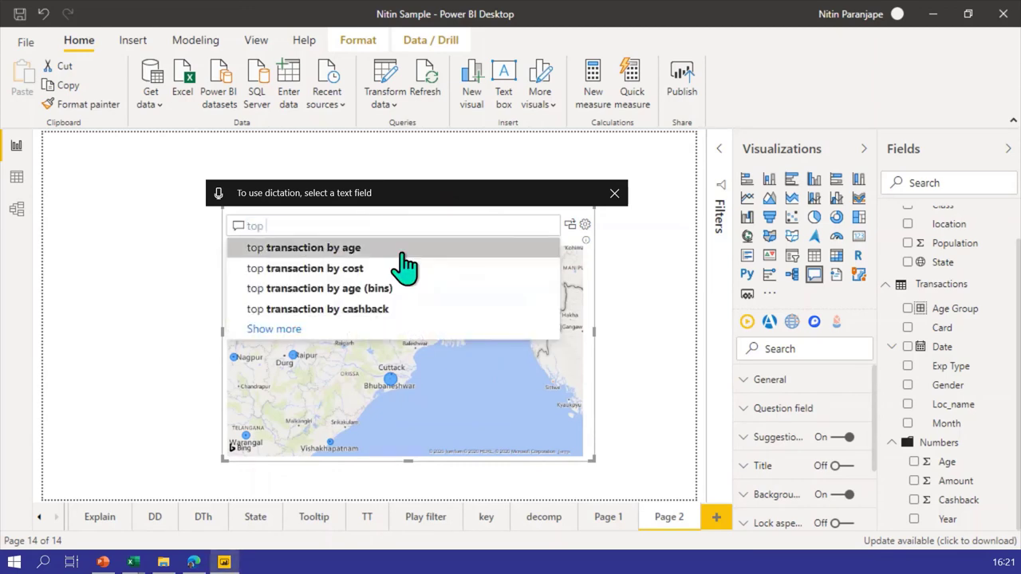
pyautogui.write(' 3 state by ave')
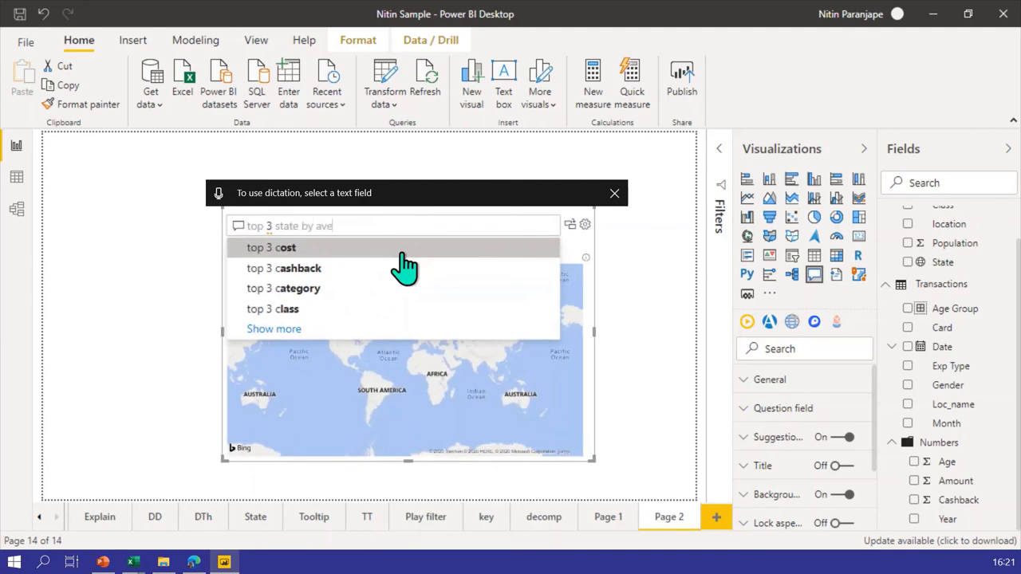
pyautogui.write('rage age')
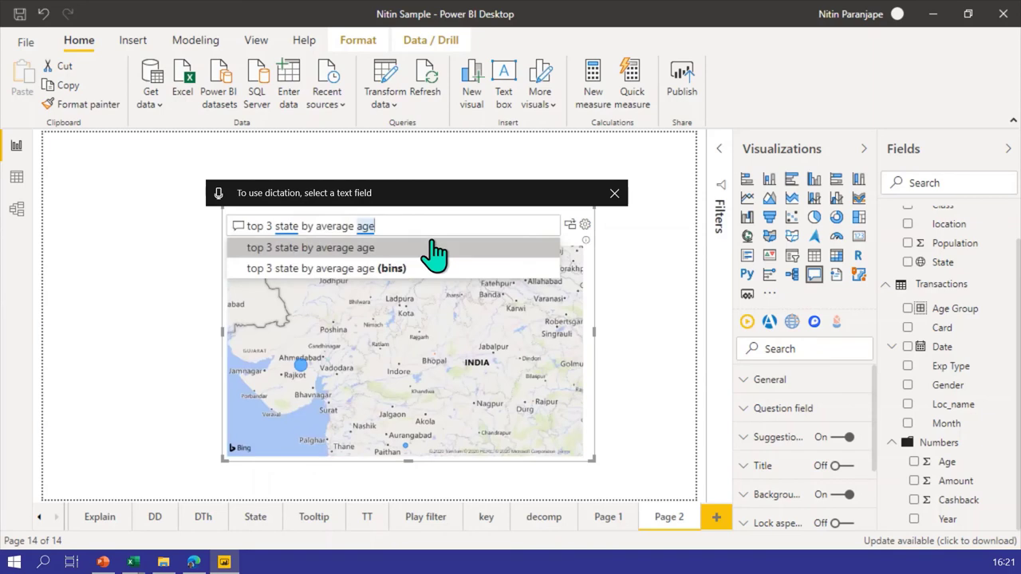
pyautogui.write(' as p')
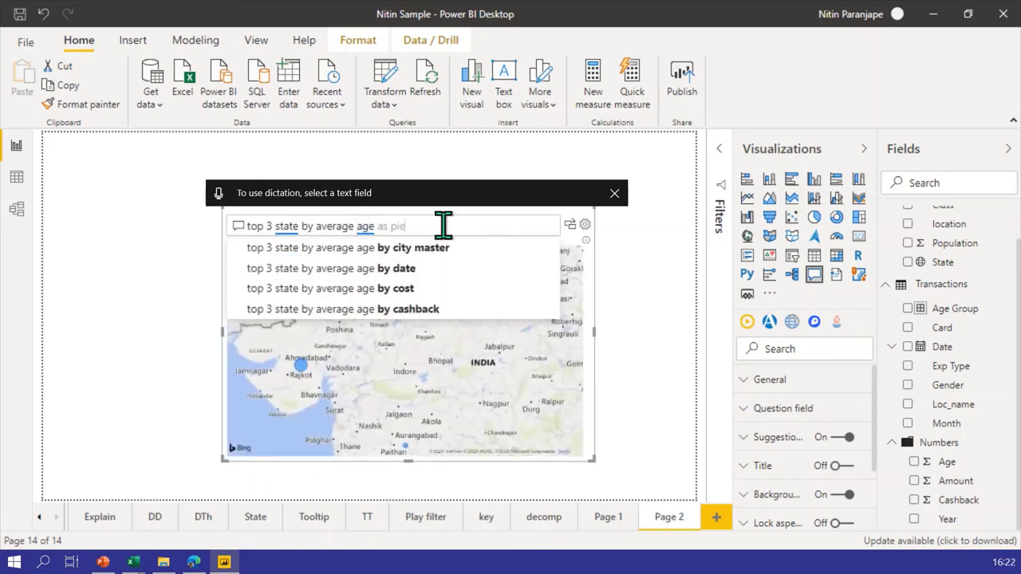
pyautogui.write('ie')
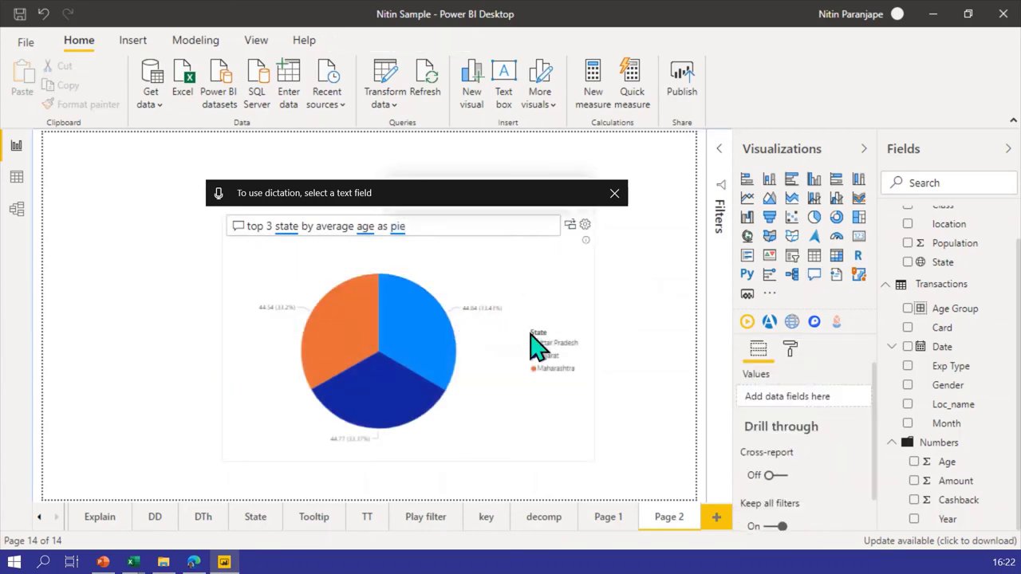
# Ask the Q&A visual for "topline by card type" in place of the state pie chart question.
pyautogui.moveTo(434, 229); pyautogui.dragTo(247, 220)
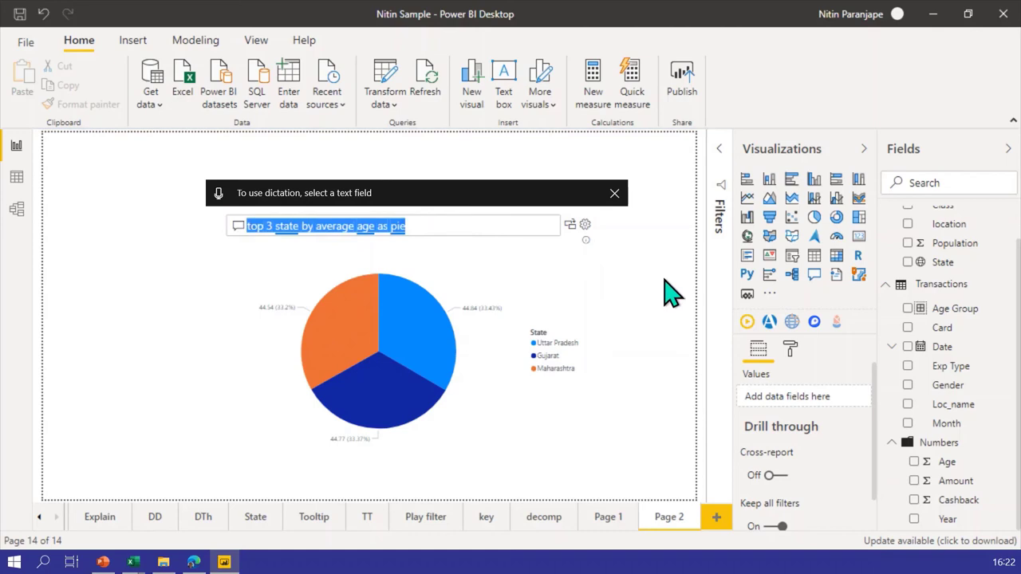
pyautogui.write('topline')
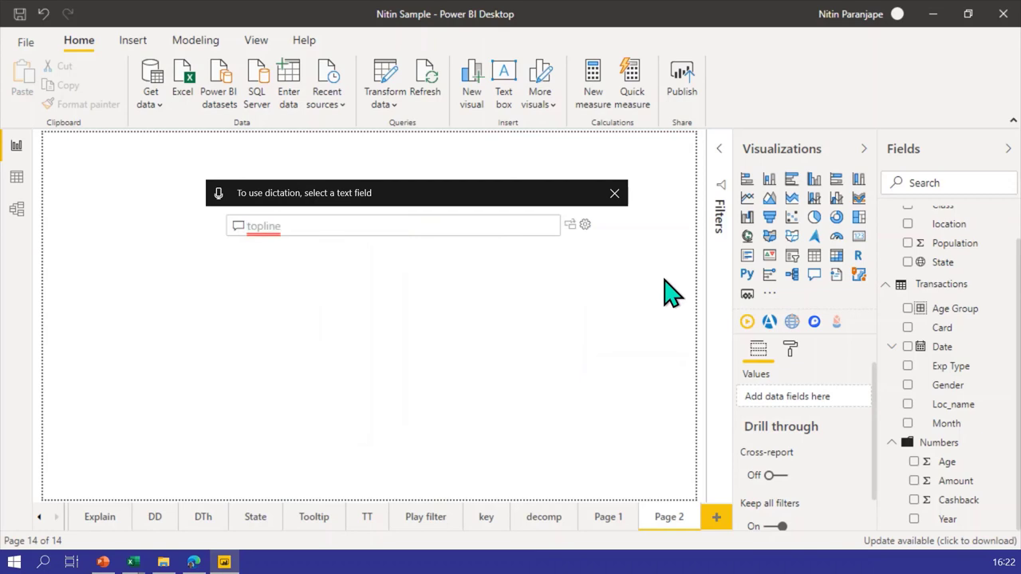
pyautogui.write(' by')
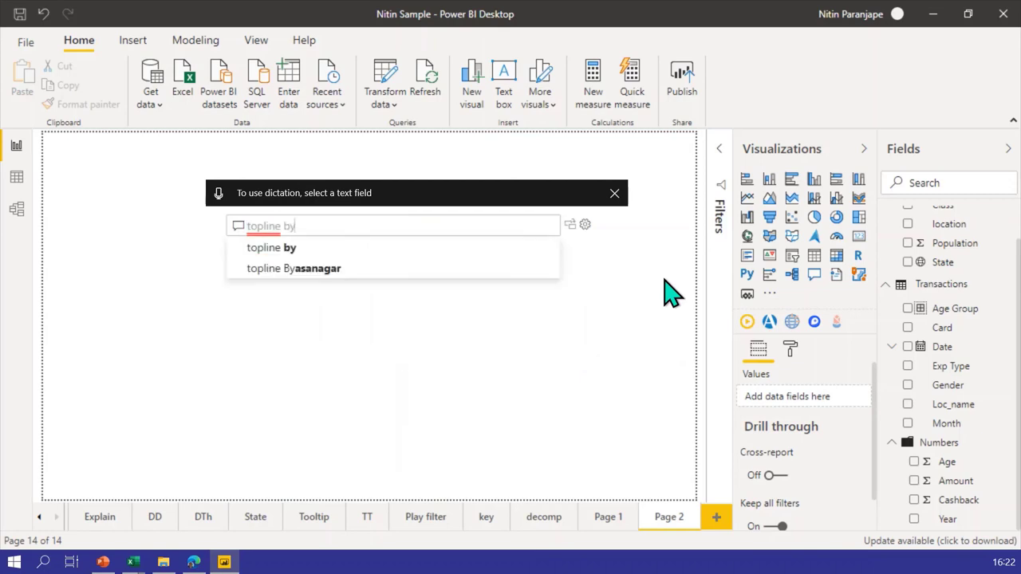
pyautogui.write(' c')
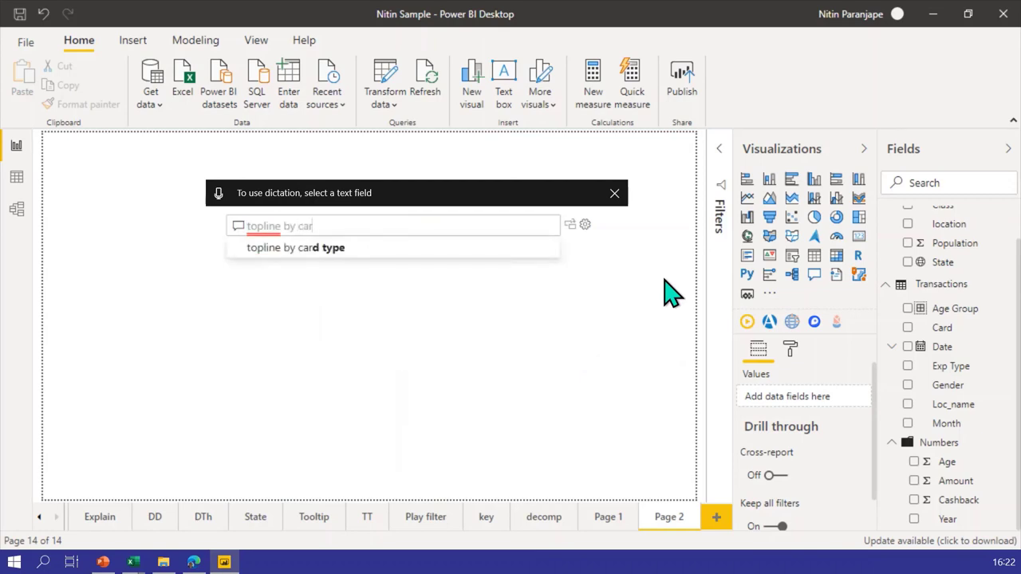
pyautogui.write('ar')
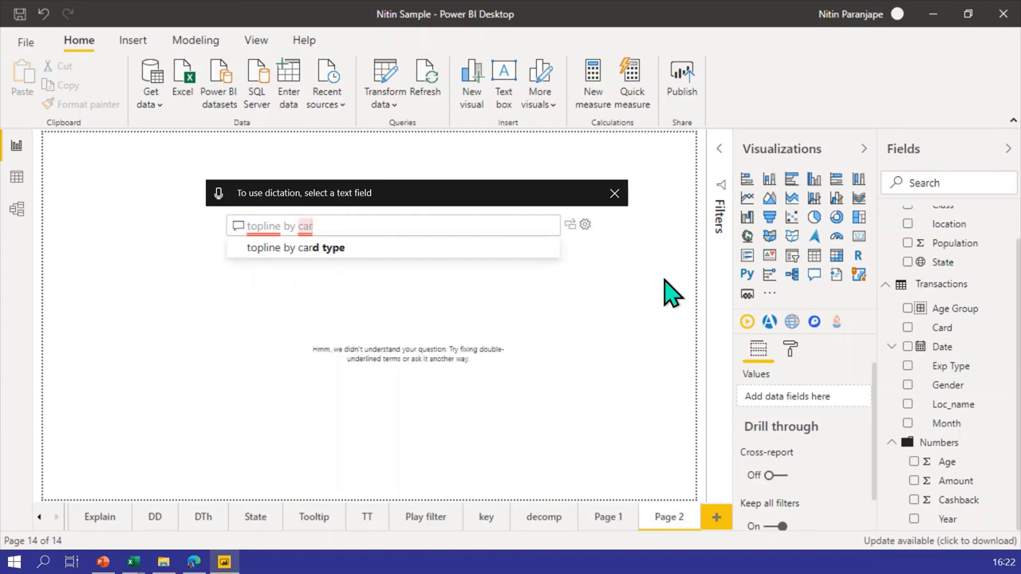
pyautogui.press('Down')
pyautogui.press('Return')
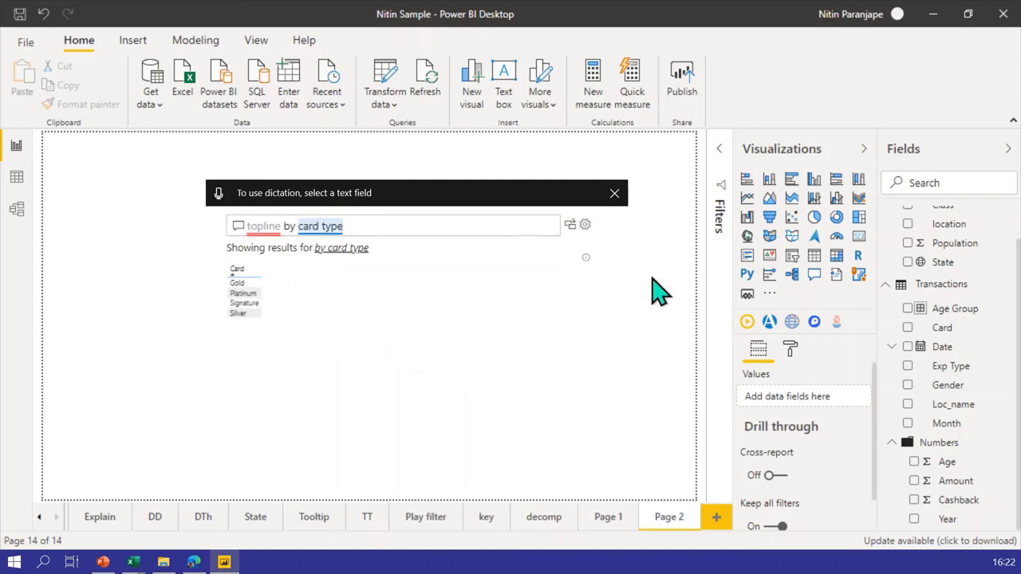
# Try to define the unrecognized term "topline" in Teach Q&A, and return to the report.
pyautogui.click(272, 230)
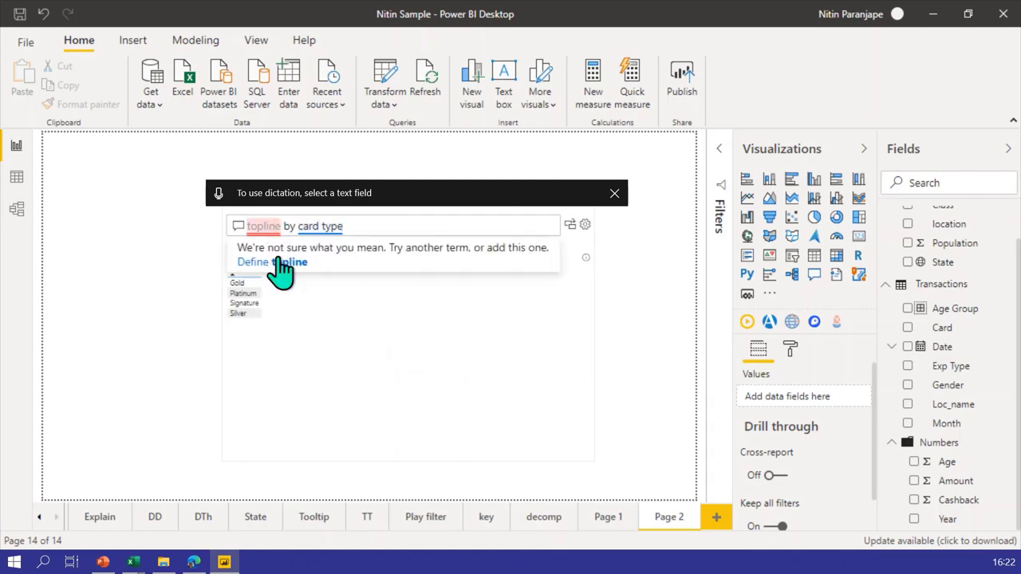
pyautogui.click(292, 312)
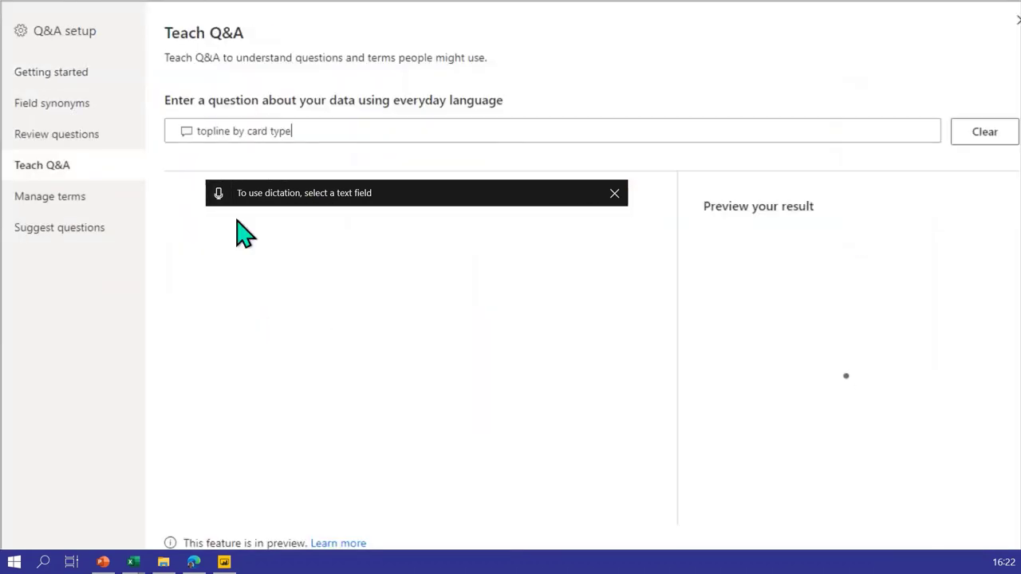
pyautogui.click(614, 193)
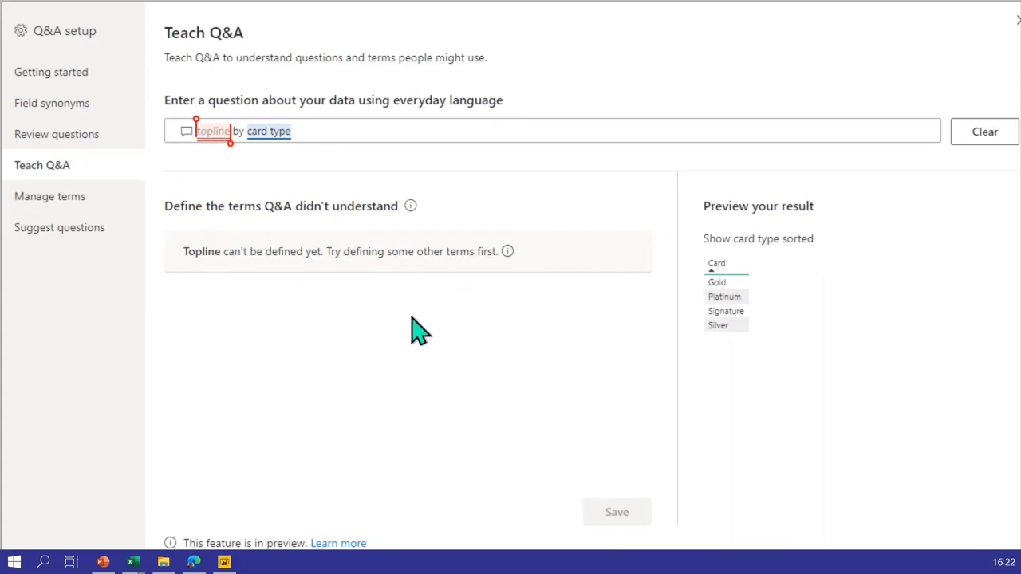
pyautogui.click(214, 132)
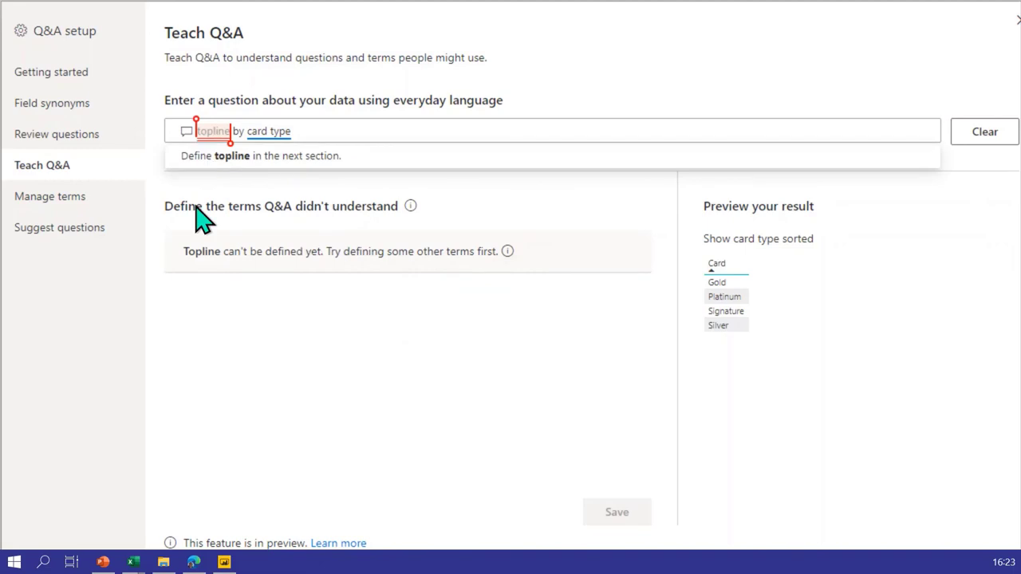
pyautogui.press('Escape')
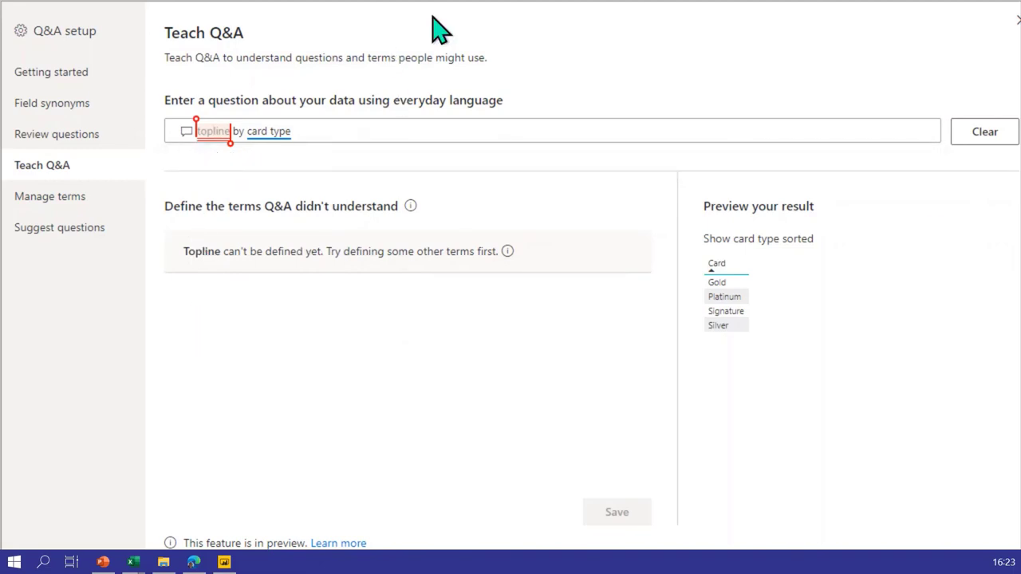
pyautogui.click(1014, 22)
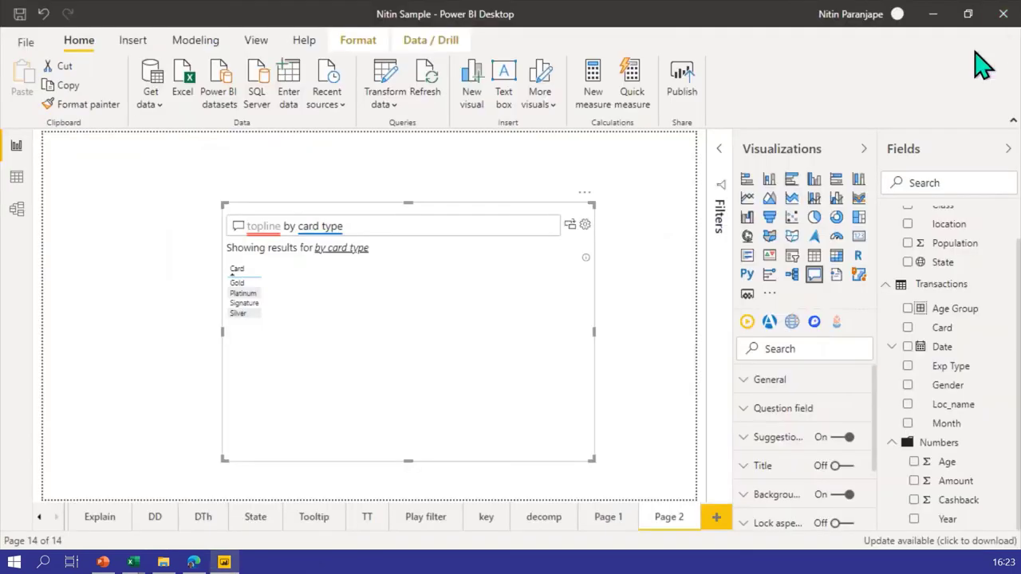
# Try to add "topline" to the synonyms of the Amount field in the Transactions table of the data model.
pyautogui.click(16, 208)
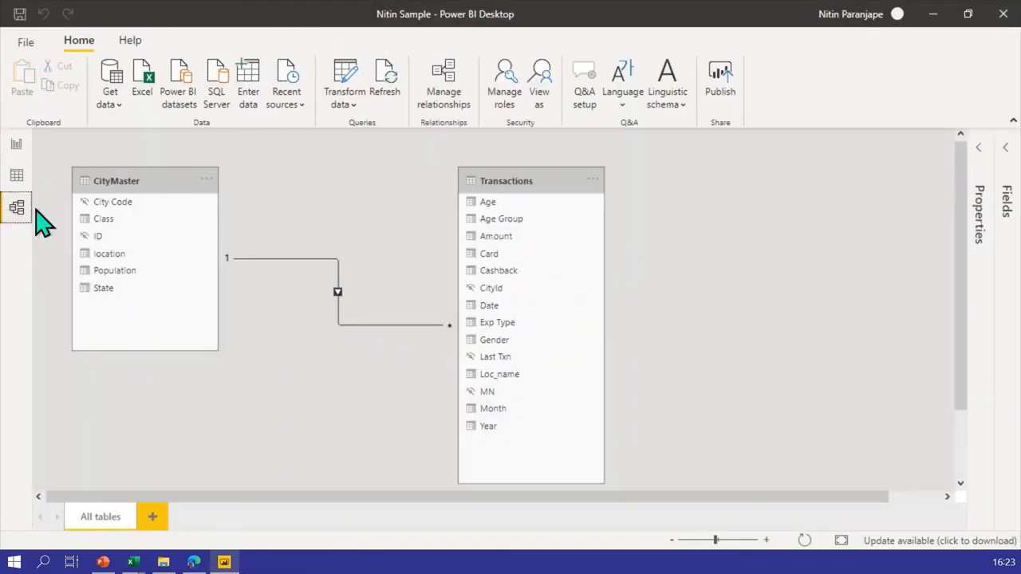
pyautogui.click(498, 239)
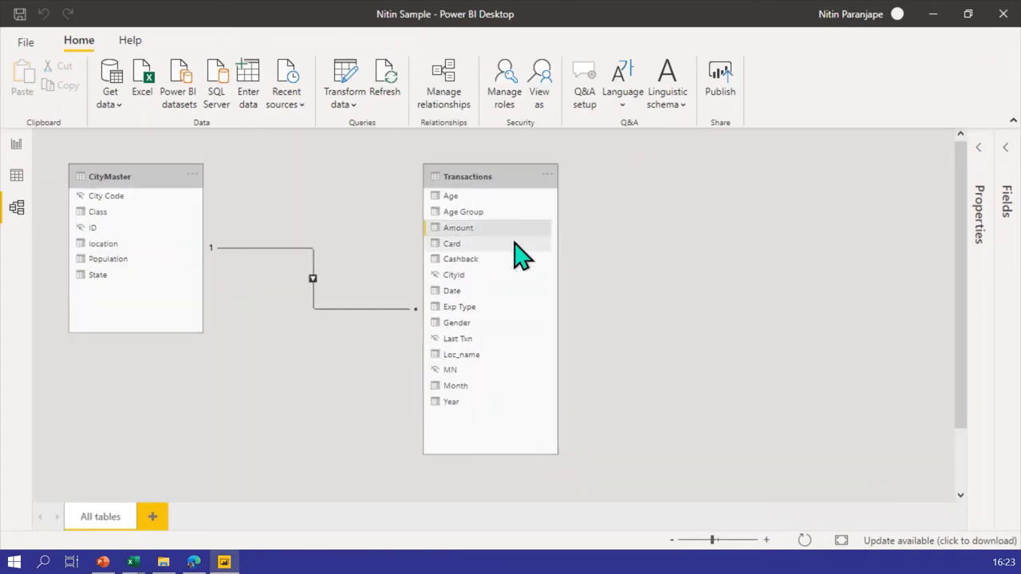
pyautogui.click(987, 156)
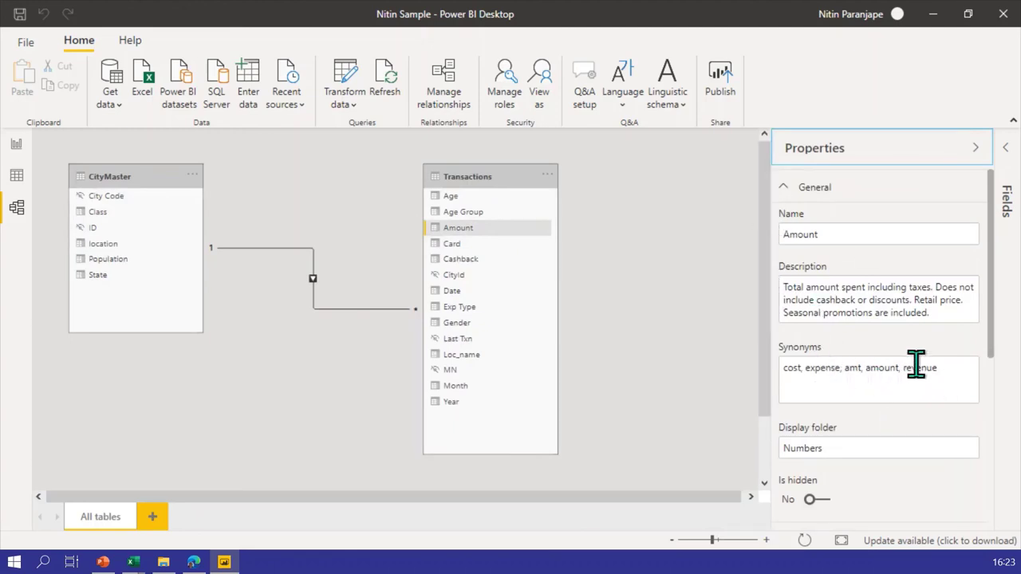
pyautogui.click(949, 369)
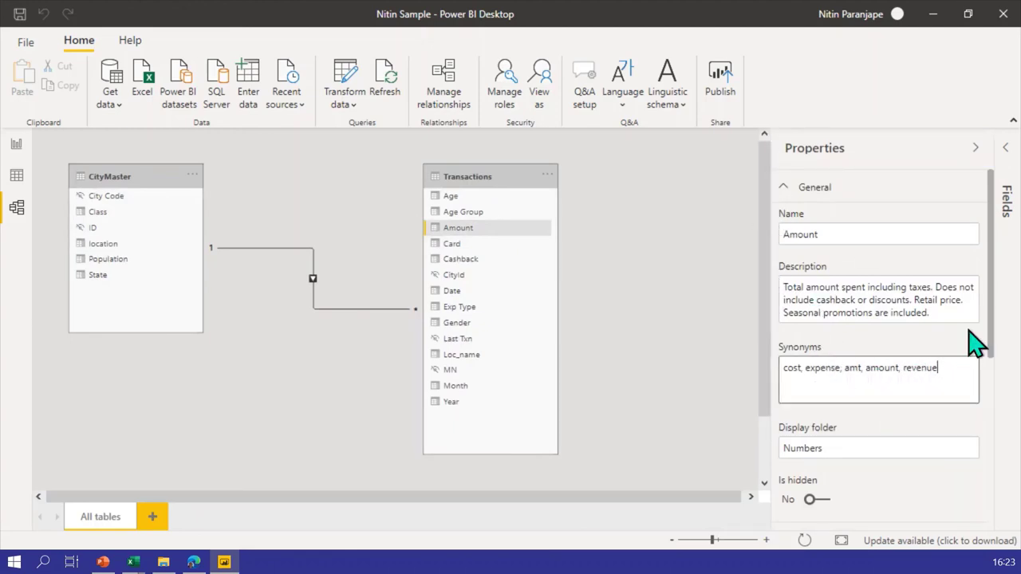
pyautogui.write(', topline')
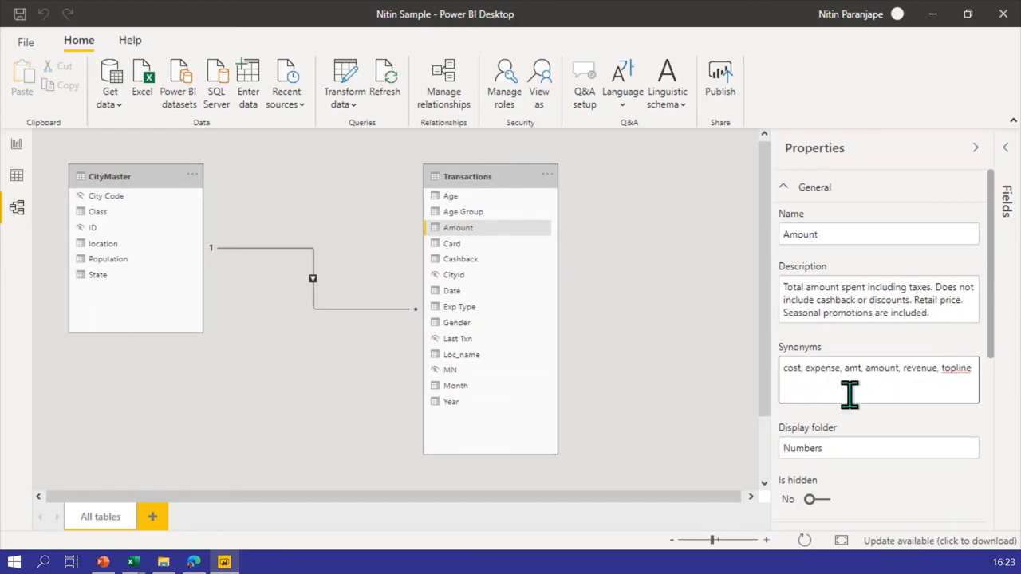
pyautogui.click(661, 382)
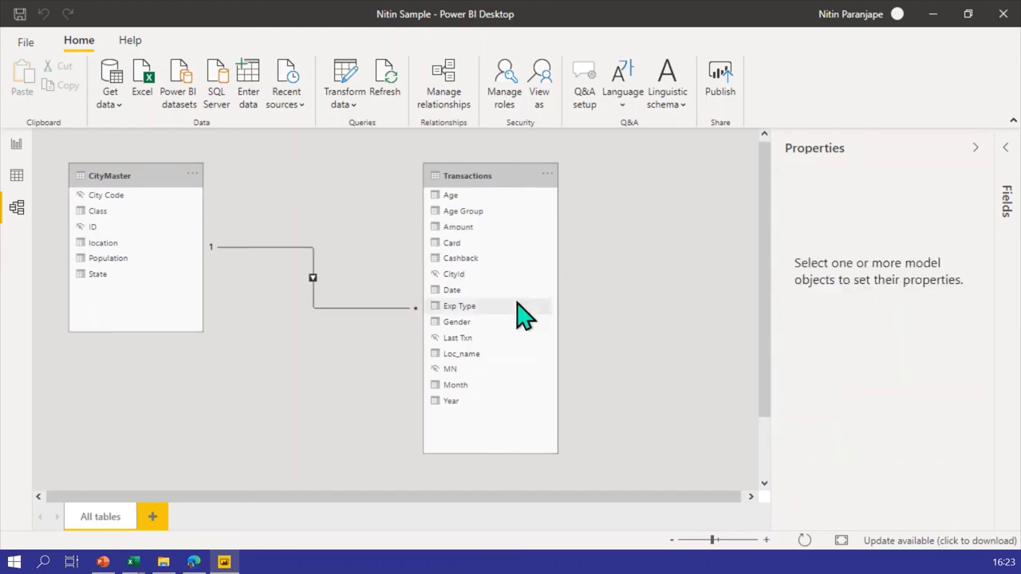
# Replace the question in the report's Q&A visual with just "topline".
pyautogui.click(16, 146)
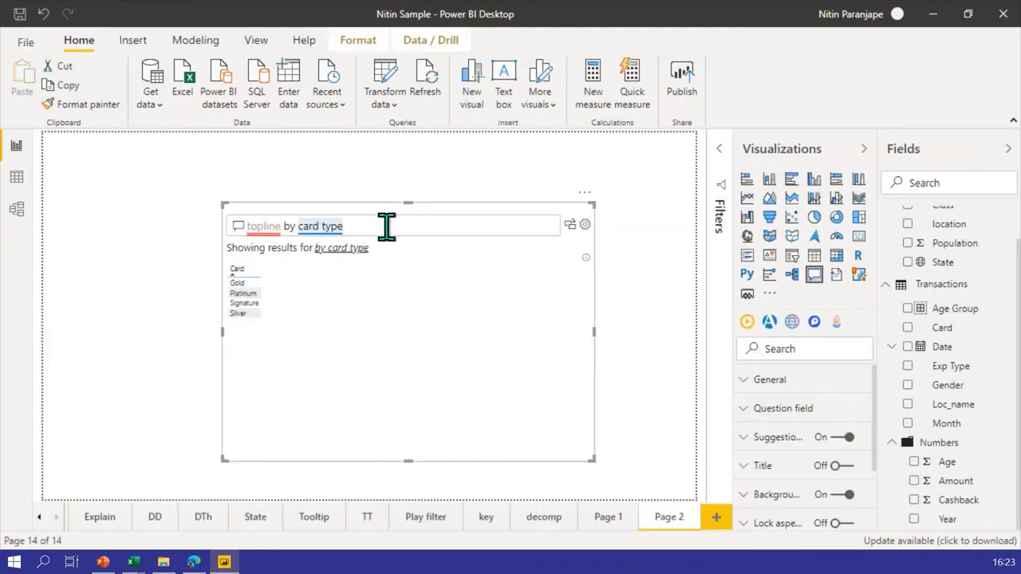
pyautogui.write('https://en.wikipedia.org/wiki/List_of_tallest_buildings_in_India')
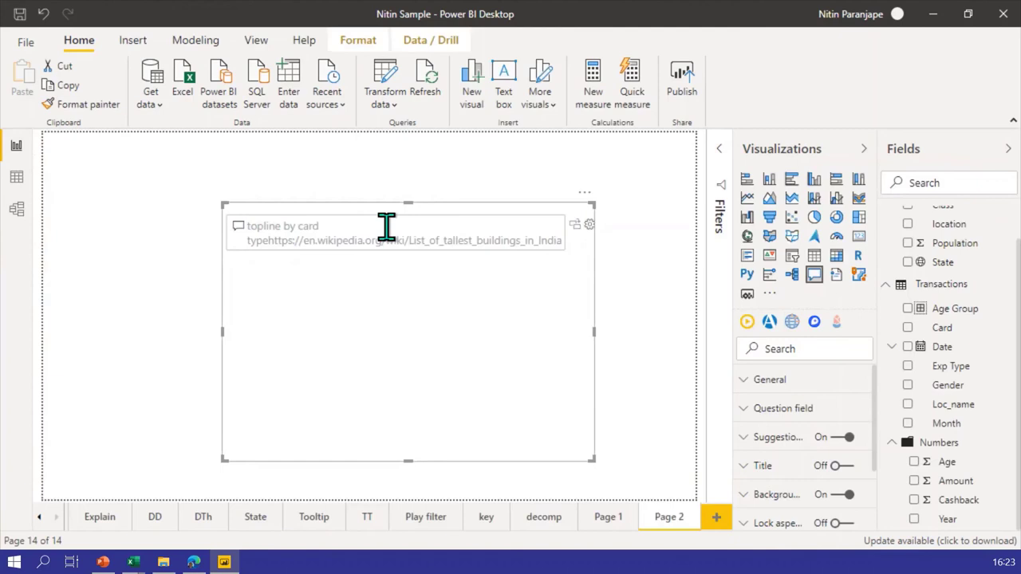
pyautogui.hotkey('shift', 'Home')
pyautogui.press('BackSpace')
pyautogui.write('topline')
pyautogui.hotkey('shift', 'End')
pyautogui.press('Delete')
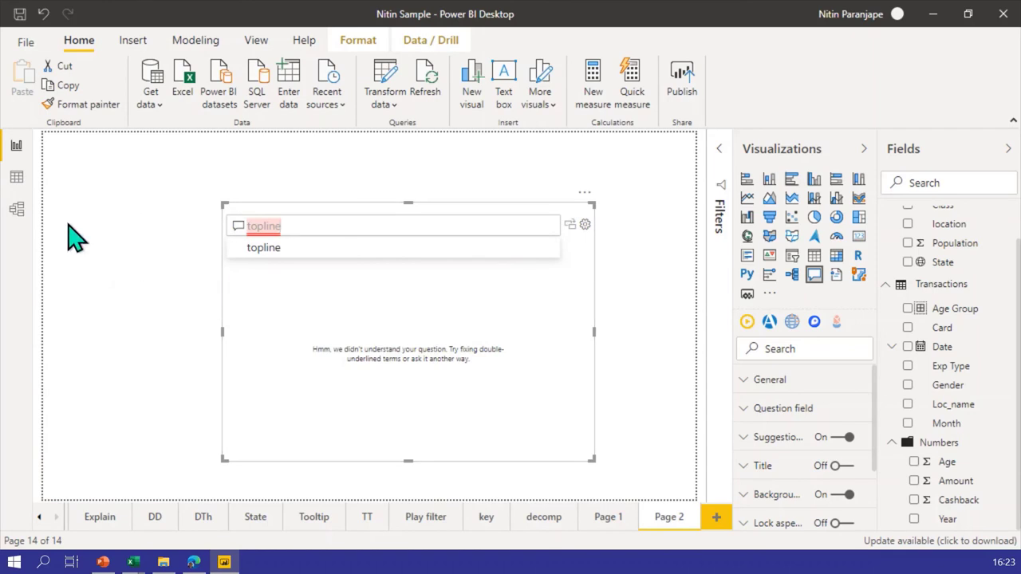
# Check the synonyms of the Transactions table's Amount field in the data model and return to the report.
pyautogui.click(17, 210)
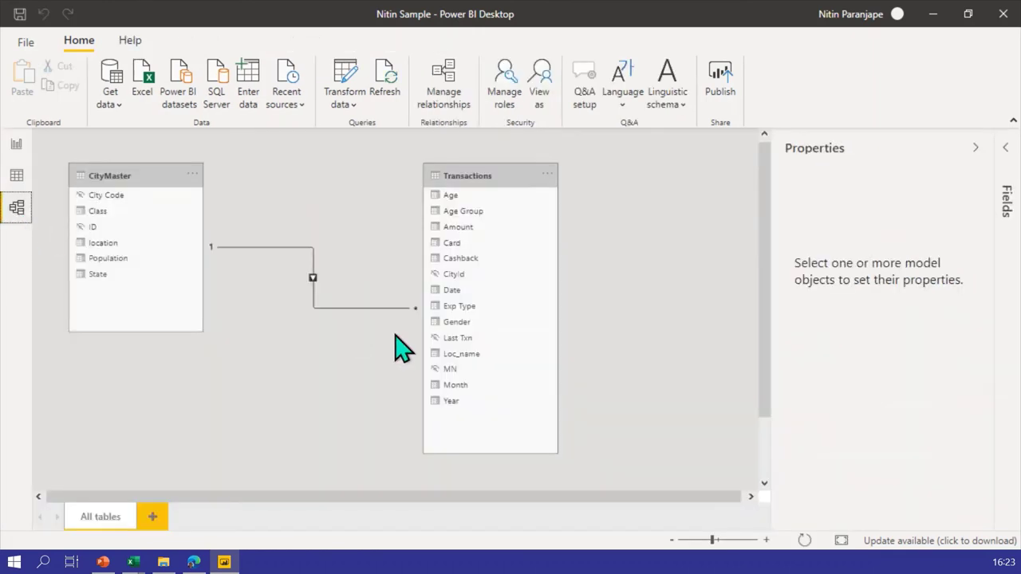
pyautogui.click(472, 229)
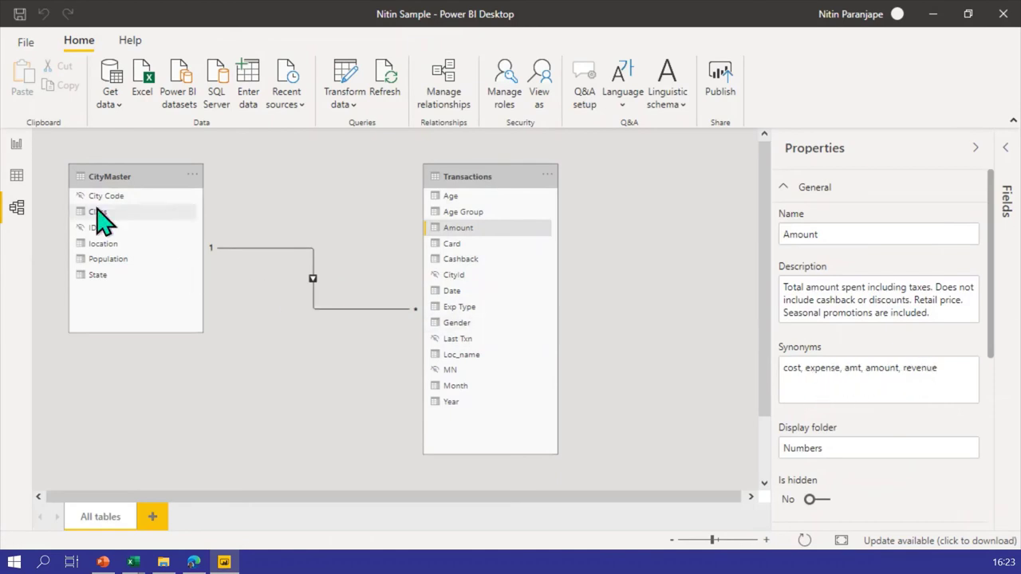
pyautogui.click(16, 145)
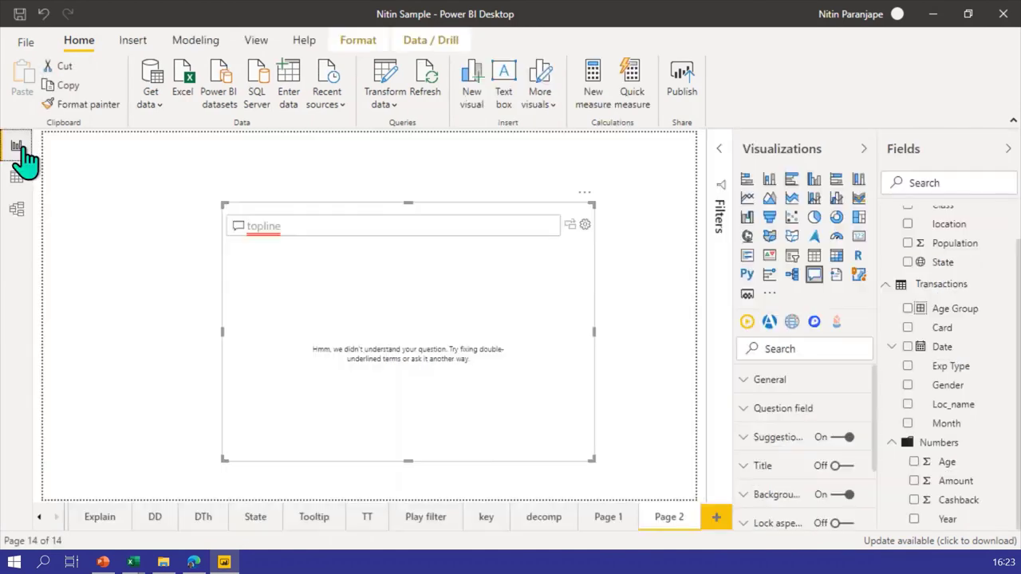
# Replace the Q&A question with "revenu" and delete the Q&A visual from Page 2.
pyautogui.doubleClick(296, 224)
pyautogui.write('revenu')
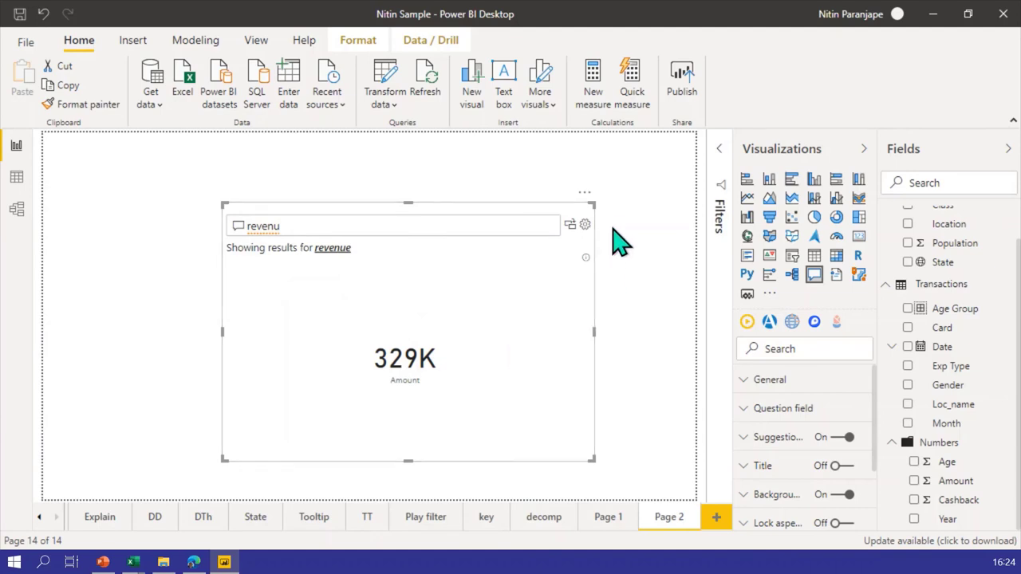
pyautogui.click(583, 209)
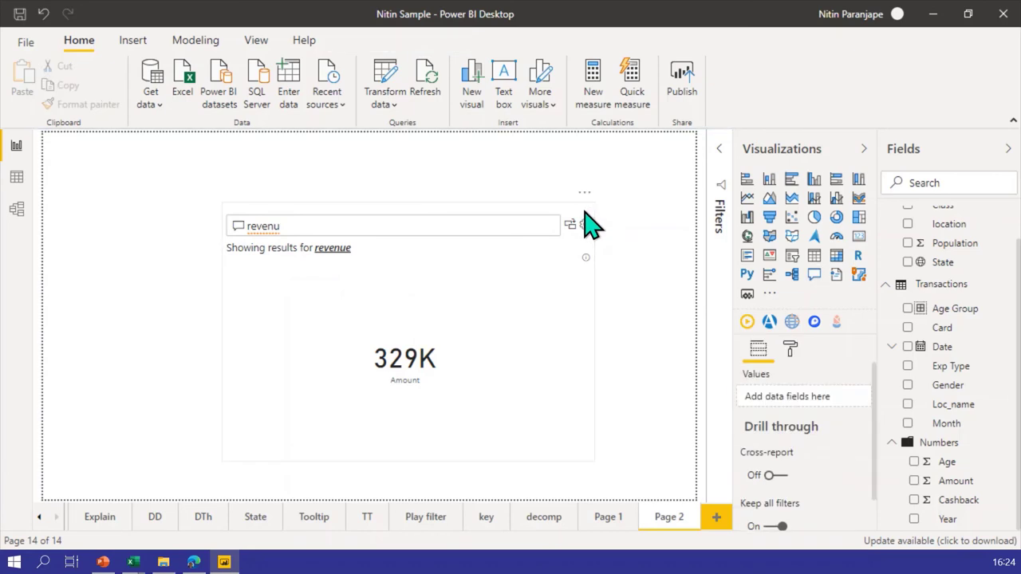
pyautogui.click(580, 212)
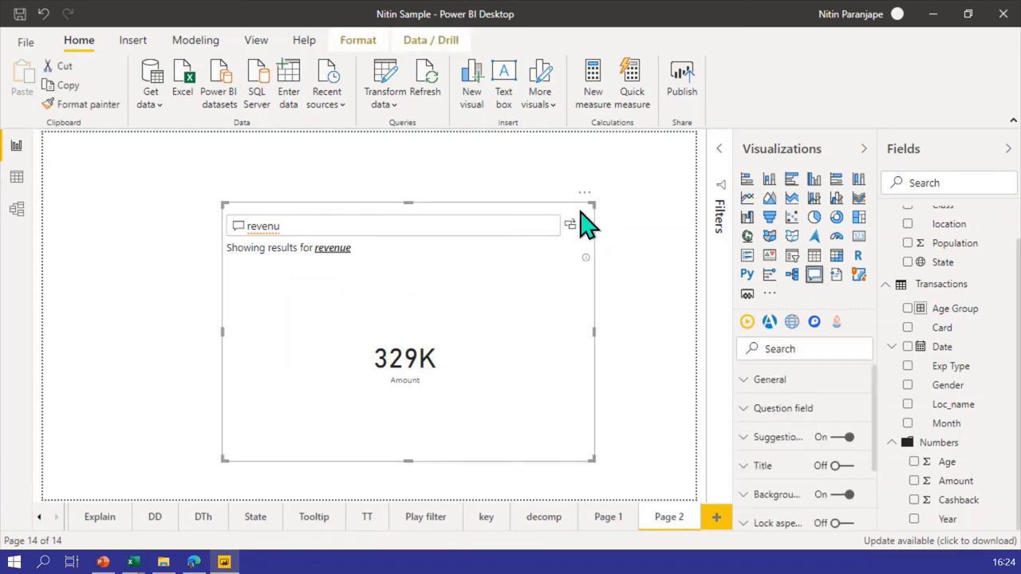
pyautogui.press('Delete')
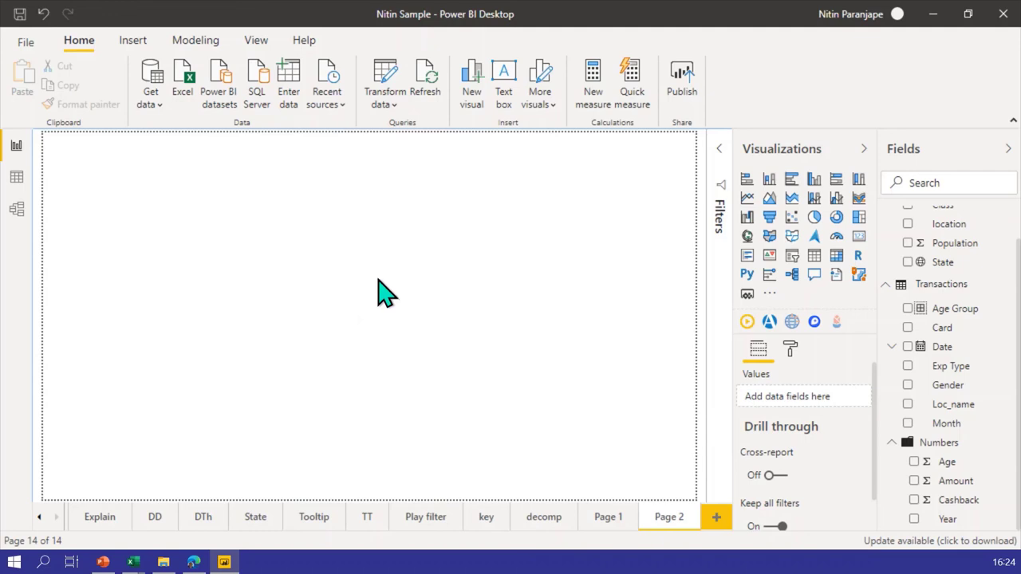
# Summarize the Amount by Month line chart on the Explain page with a smart narrative.
pyautogui.click(99, 517)
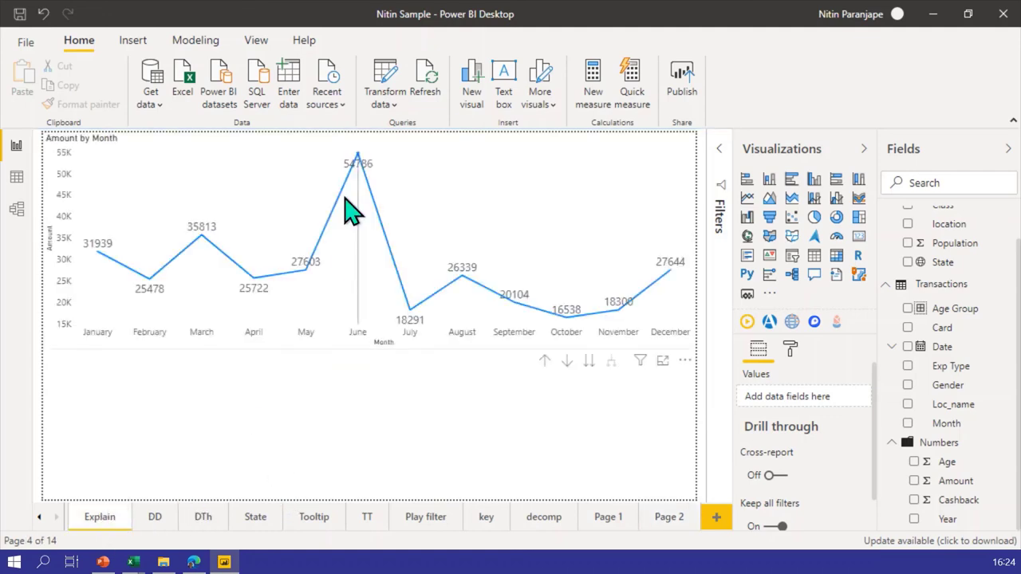
pyautogui.click(335, 361)
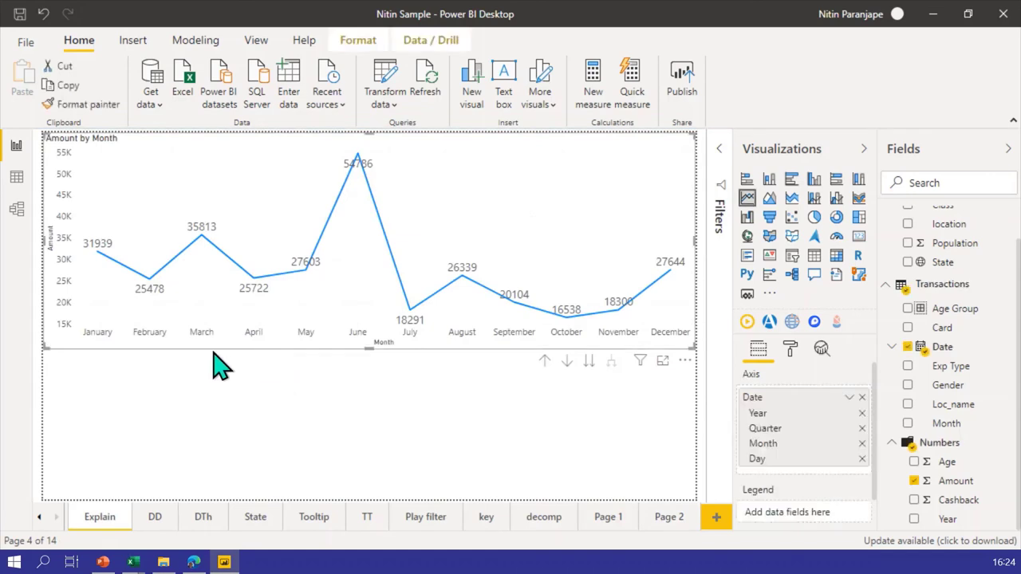
pyautogui.rightClick(342, 361)
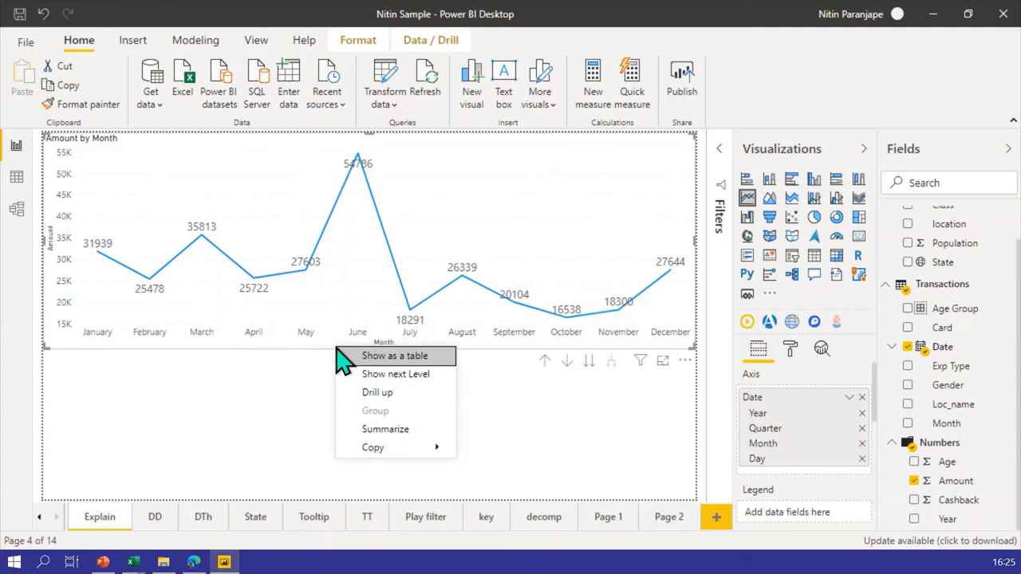
pyautogui.click(393, 431)
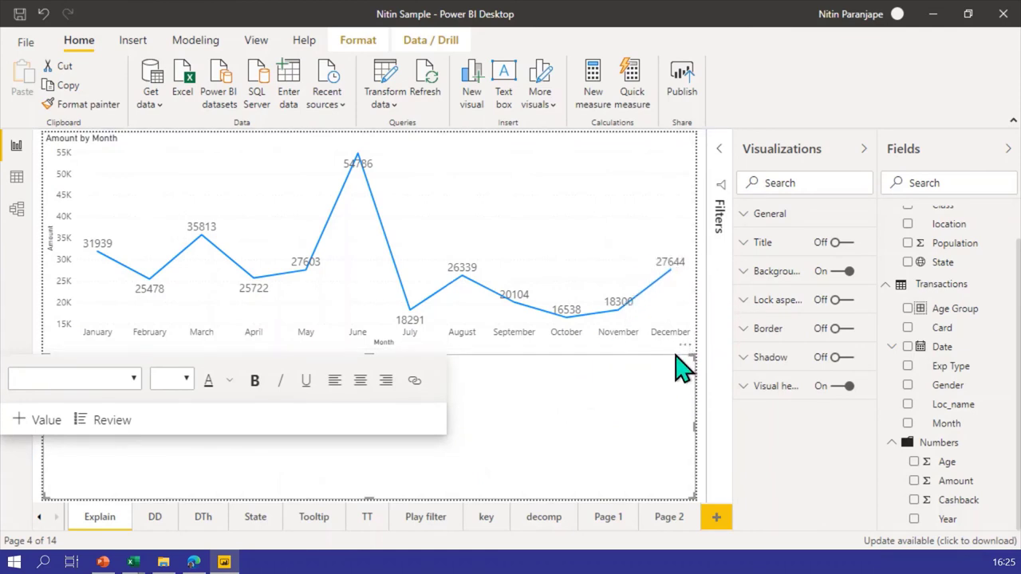
pyautogui.click(631, 344)
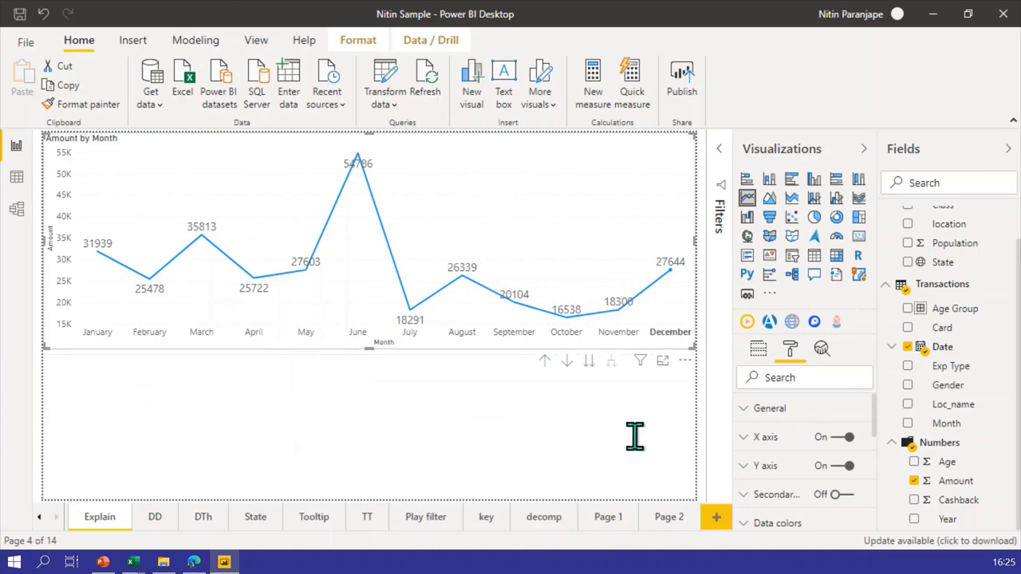
pyautogui.click(689, 397)
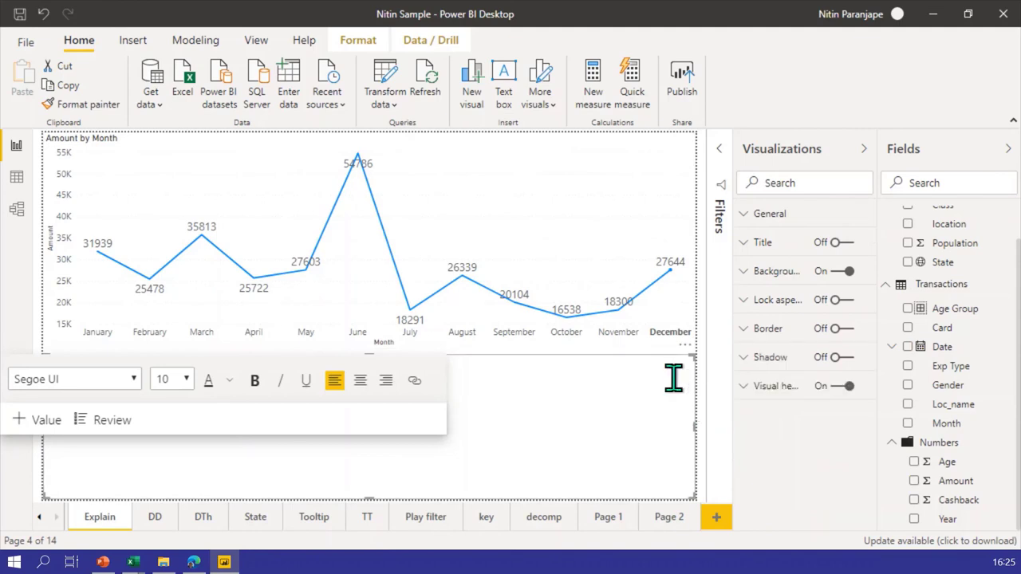
pyautogui.click(707, 335)
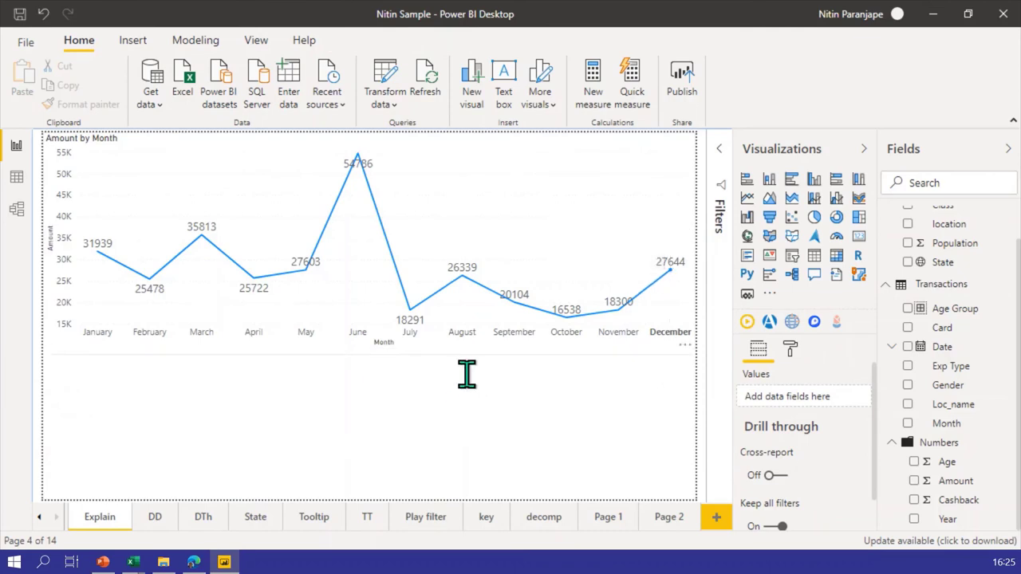
# Try to enlarge the narrative box below the Amount by Month chart by raising its upper edge.
pyautogui.rightClick(465, 304)
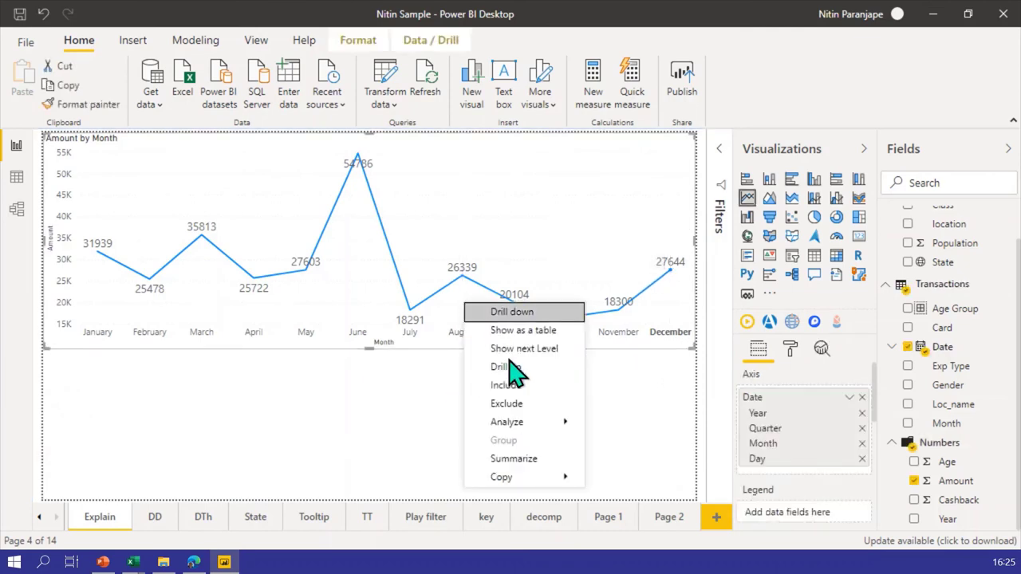
pyautogui.click(619, 370)
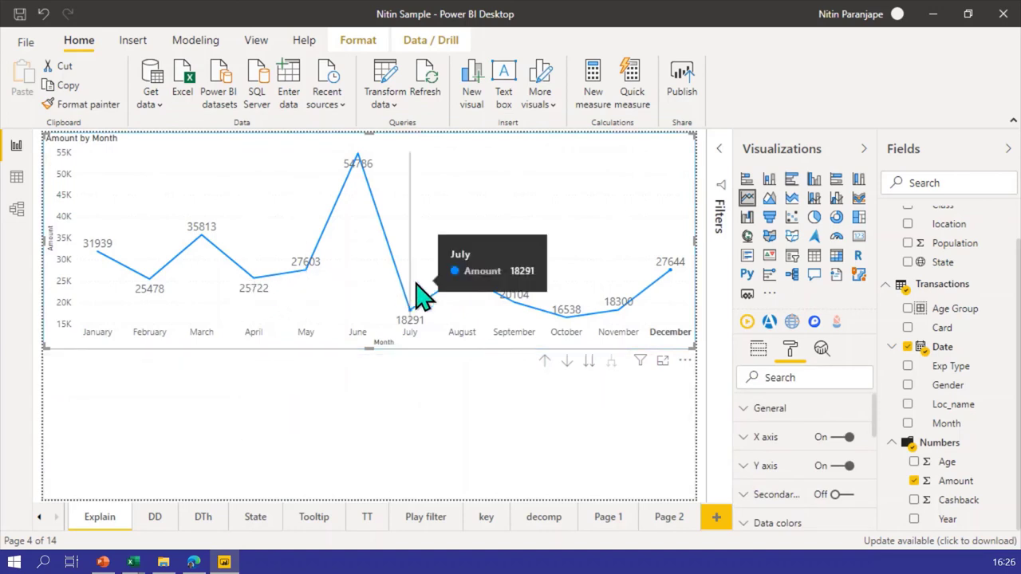
pyautogui.click(410, 426)
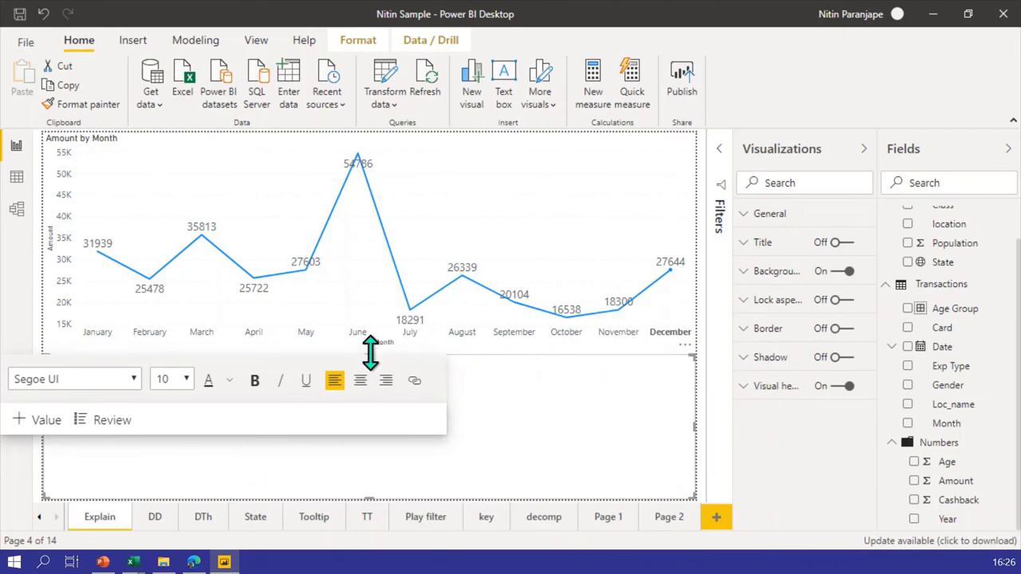
pyautogui.moveTo(381, 356); pyautogui.dragTo(390, 251)
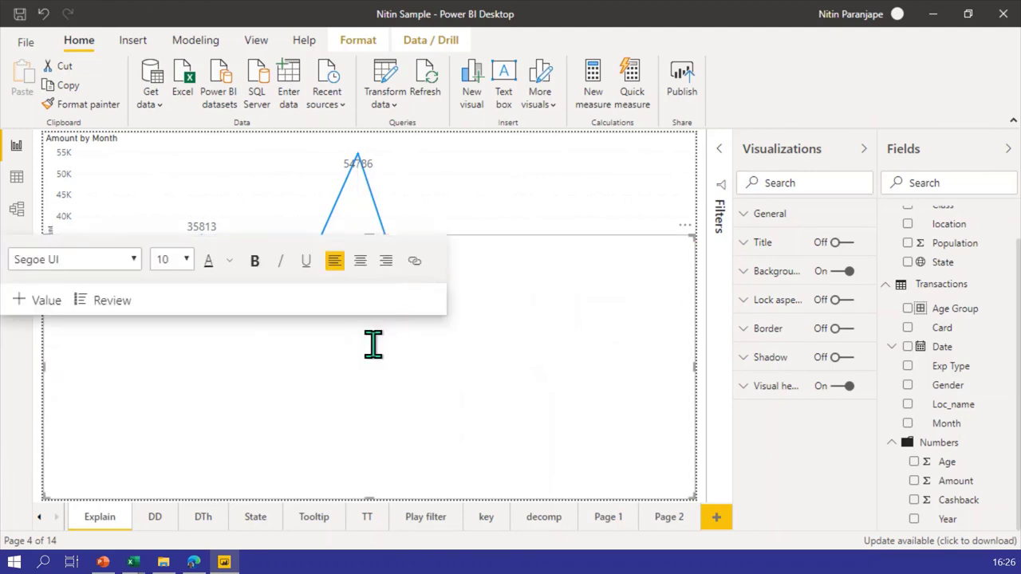
pyautogui.click(574, 237)
pyautogui.click(574, 238)
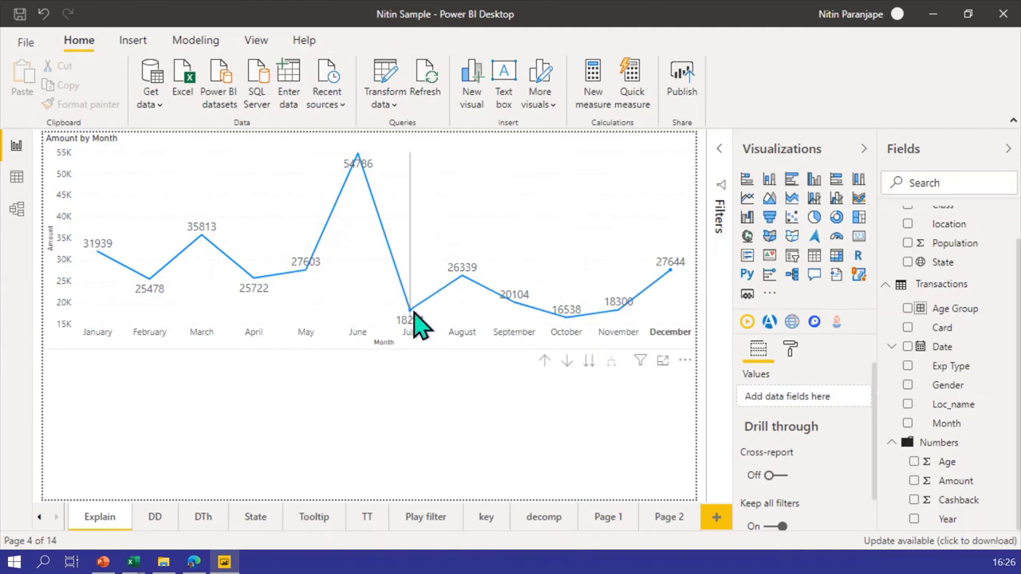
# Summarize the Amount by Month line chart again with a smart narrative.
pyautogui.click(331, 303)
pyautogui.rightClick(329, 292)
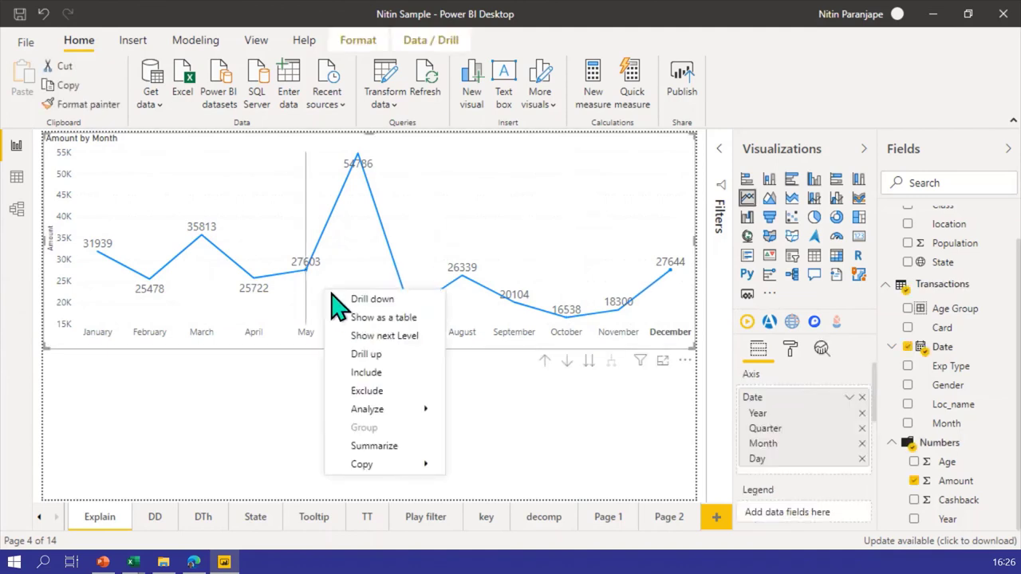
pyautogui.press('Return')
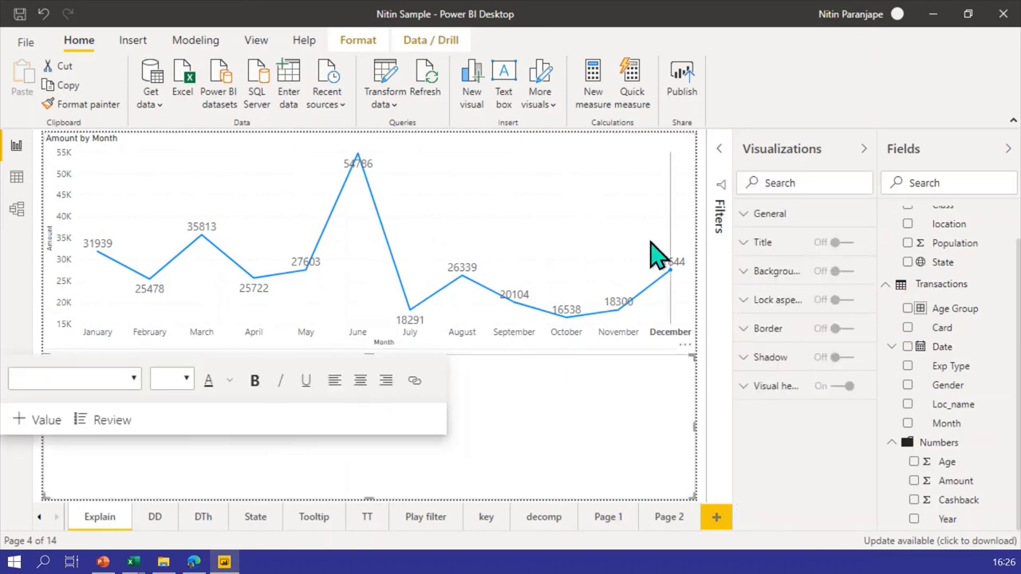
pyautogui.moveTo(656, 255)
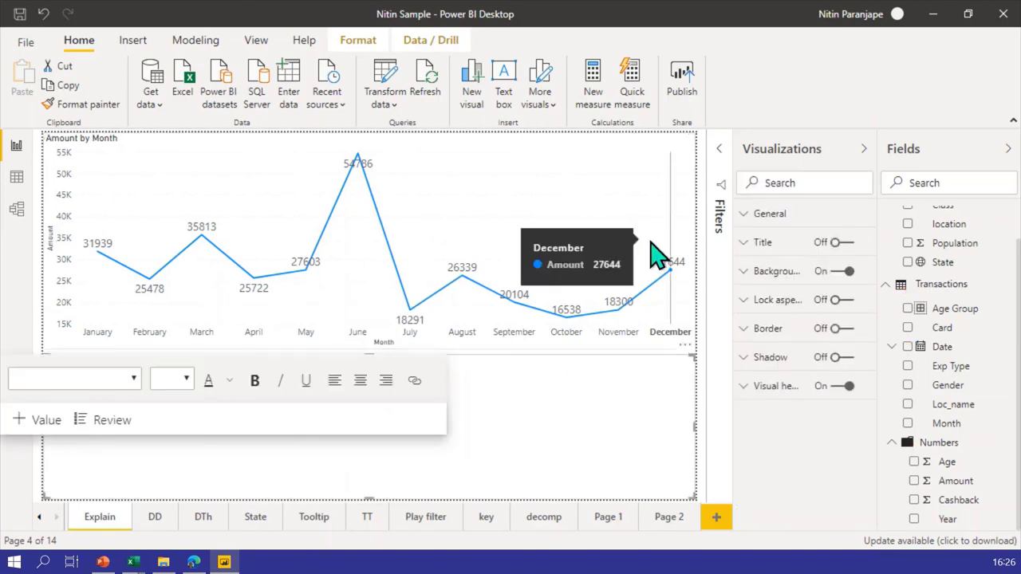
# Right-align the text of the narrative below the line chart and open the review of its values.
pyautogui.click(561, 398)
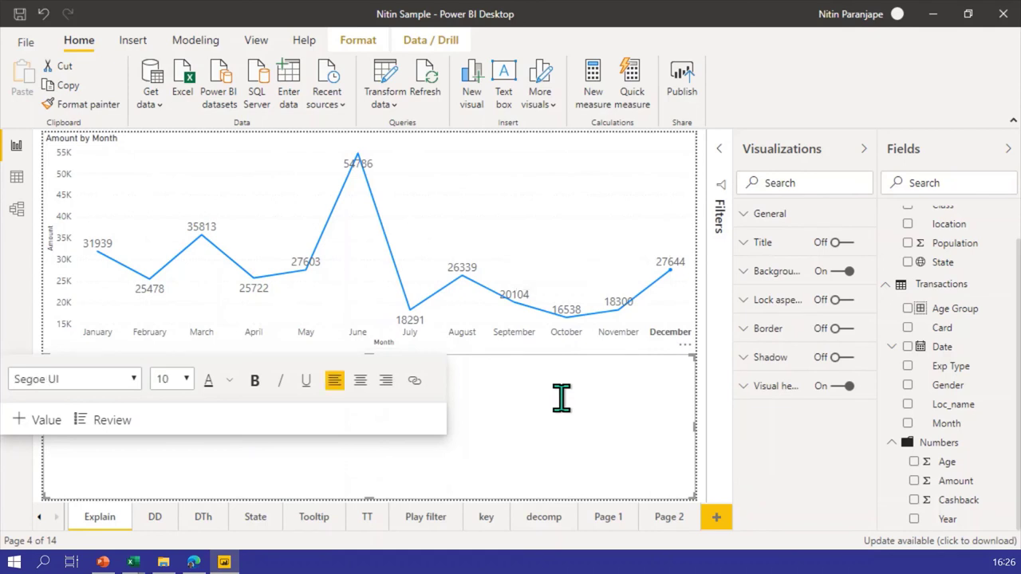
pyautogui.click(389, 385)
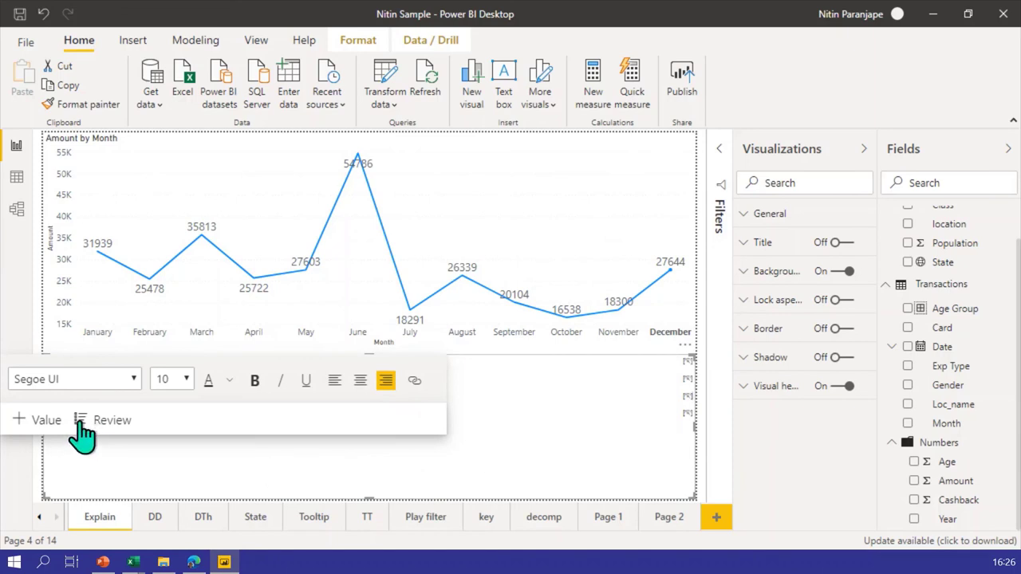
pyautogui.click(121, 421)
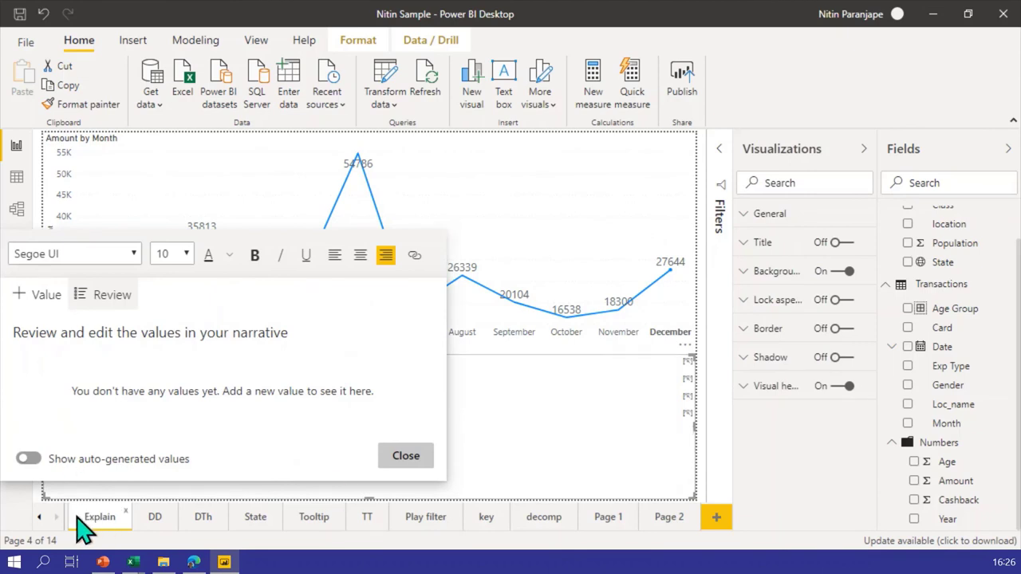
# Add a smart narrative visual to the empty area of the Dash page, below the Amount by State map.
pyautogui.click(38, 517)
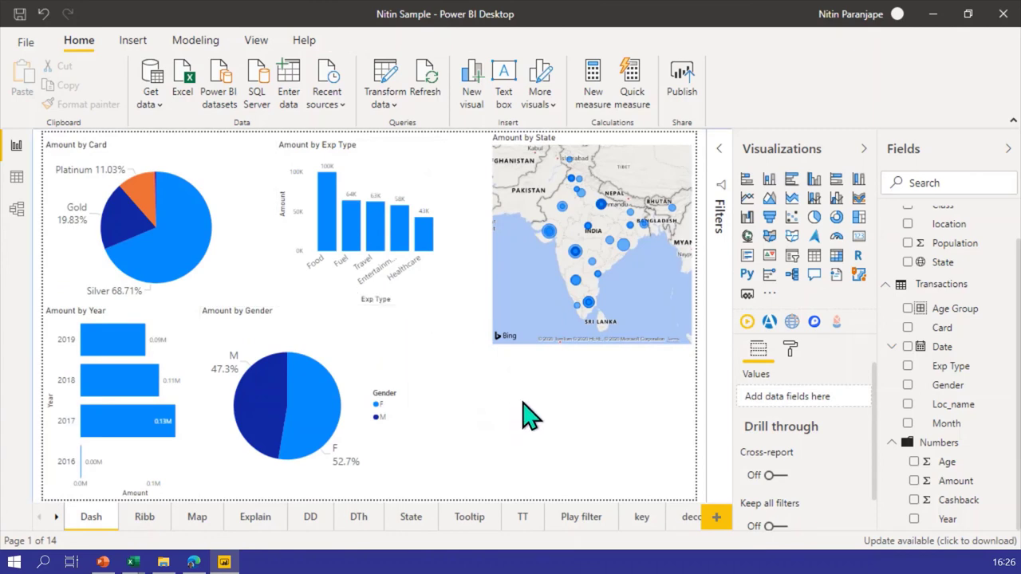
pyautogui.click(838, 276)
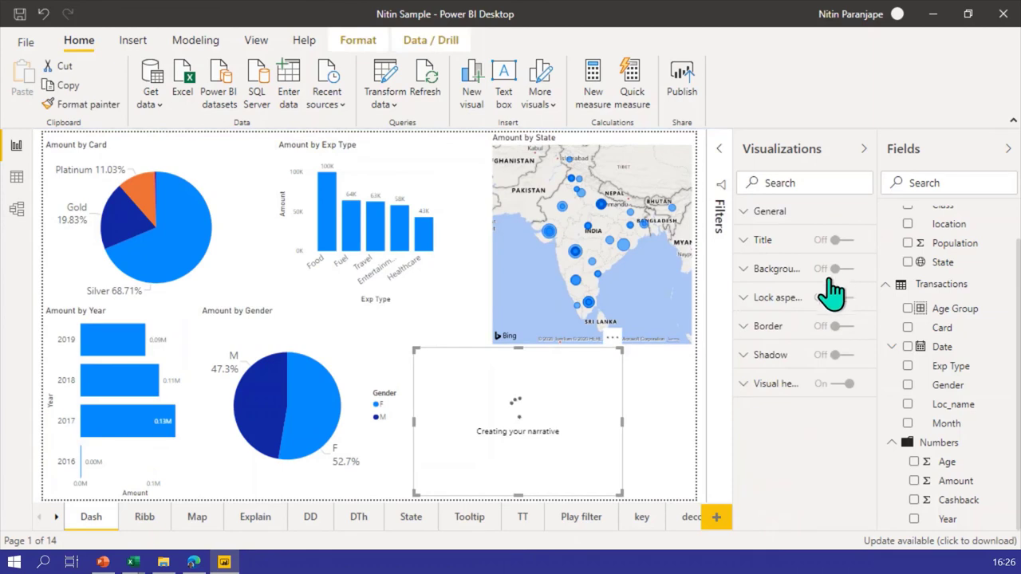
pyautogui.click(819, 279)
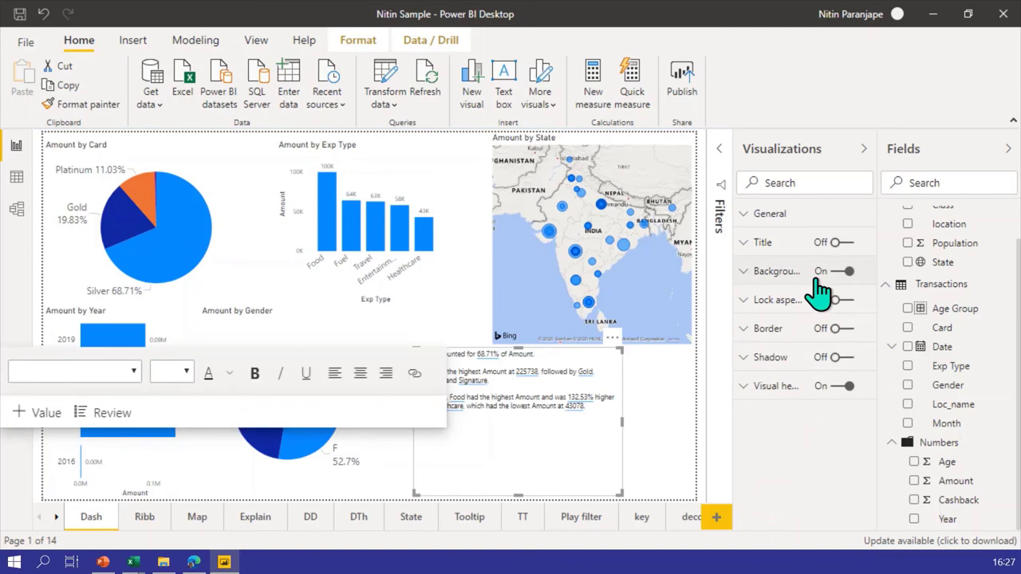
# Enlarge all text in the Dash page's narrative, trying font size 28 and settling on 18.
pyautogui.click(599, 429)
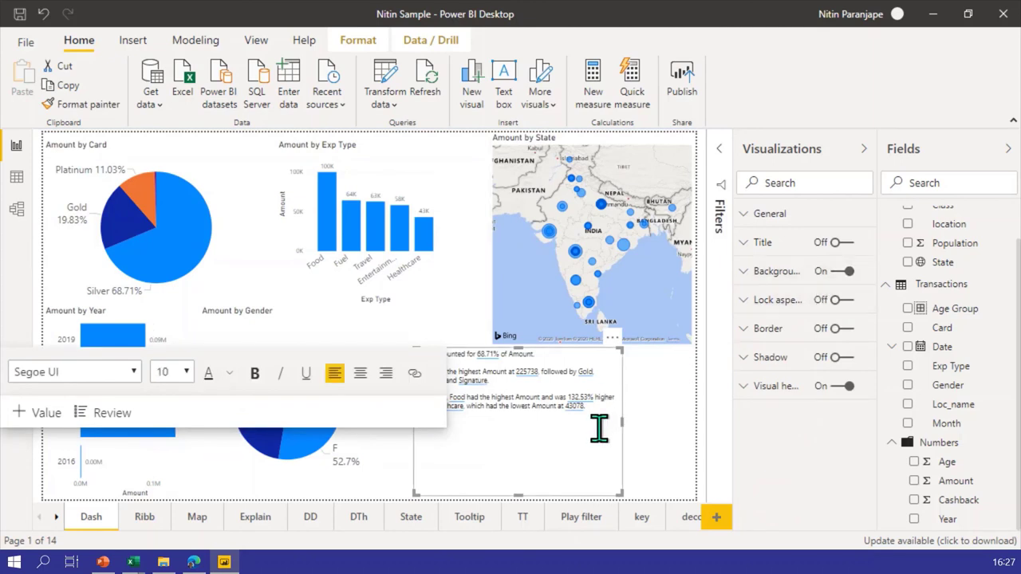
pyautogui.hotkey('ctrl', 'a')
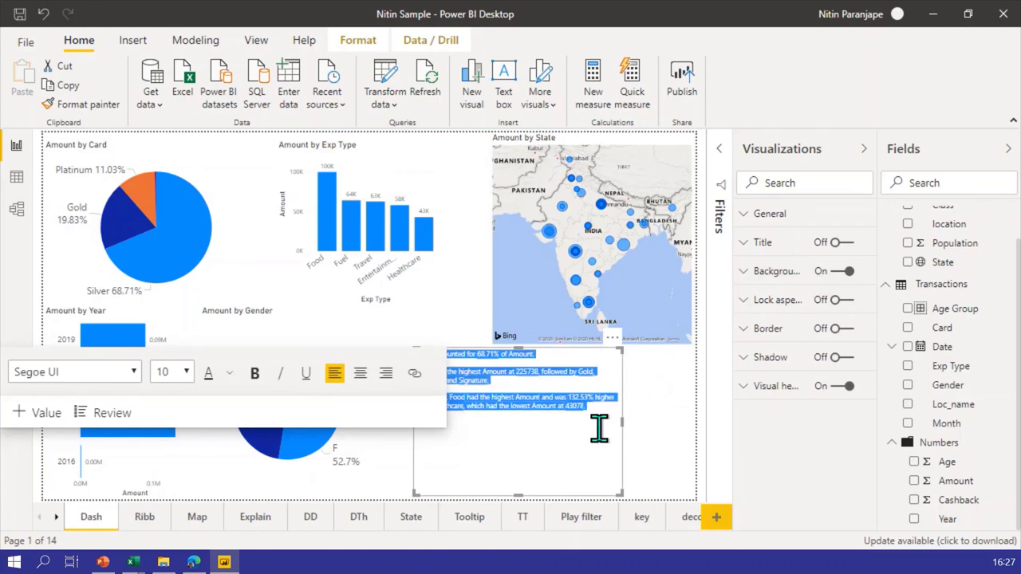
pyautogui.click(187, 373)
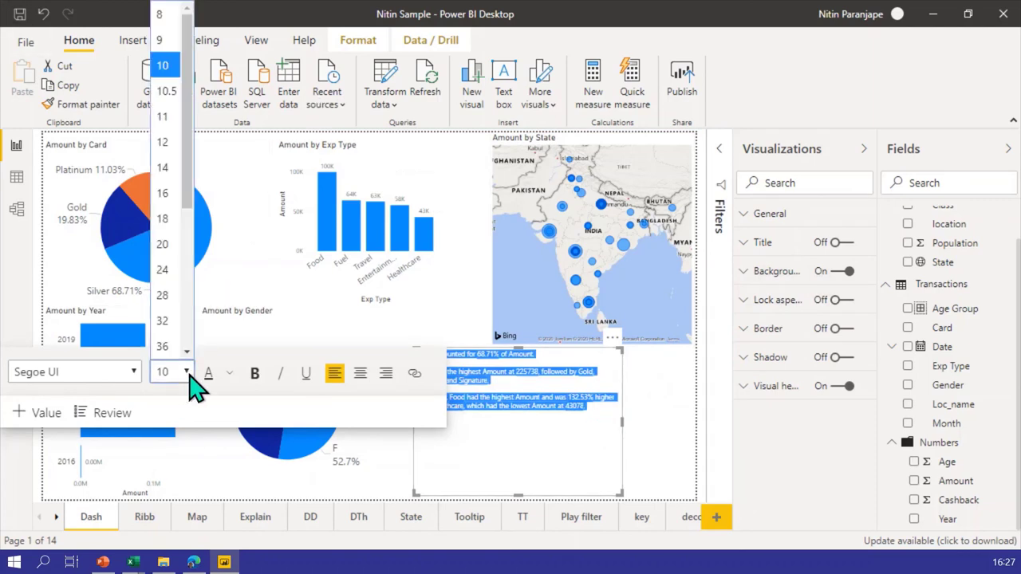
pyautogui.click(162, 295)
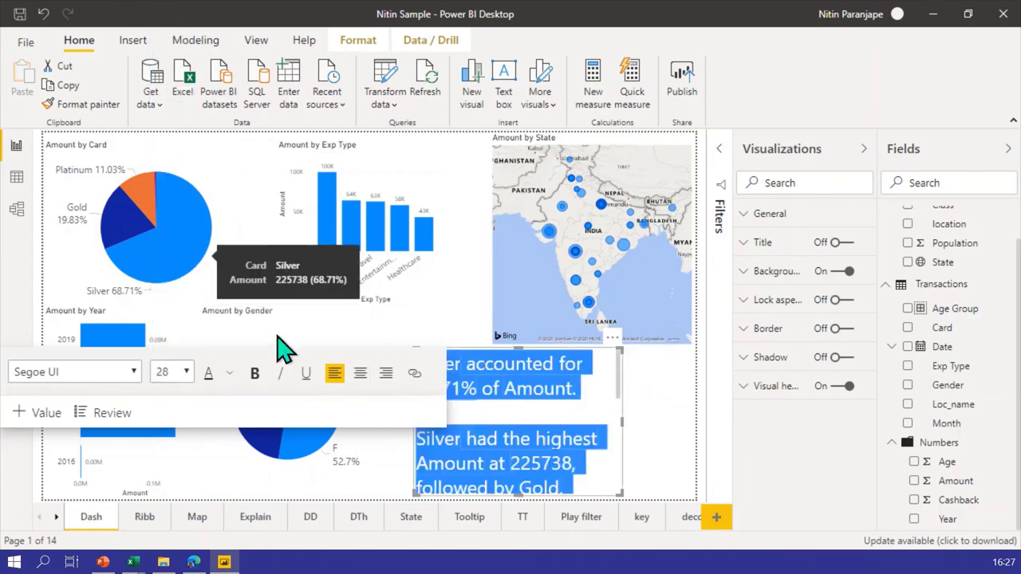
pyautogui.click(187, 374)
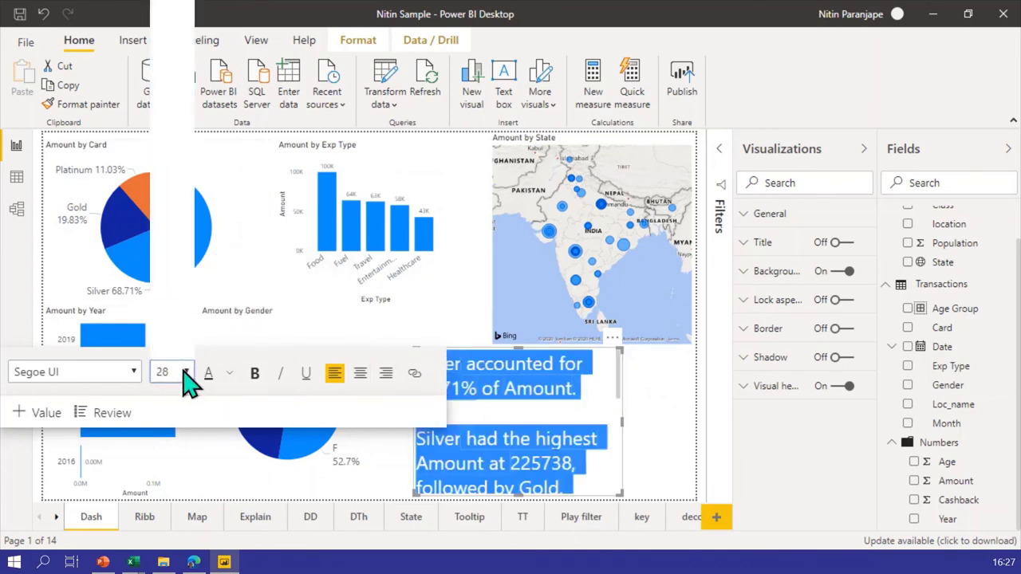
pyautogui.click(171, 223)
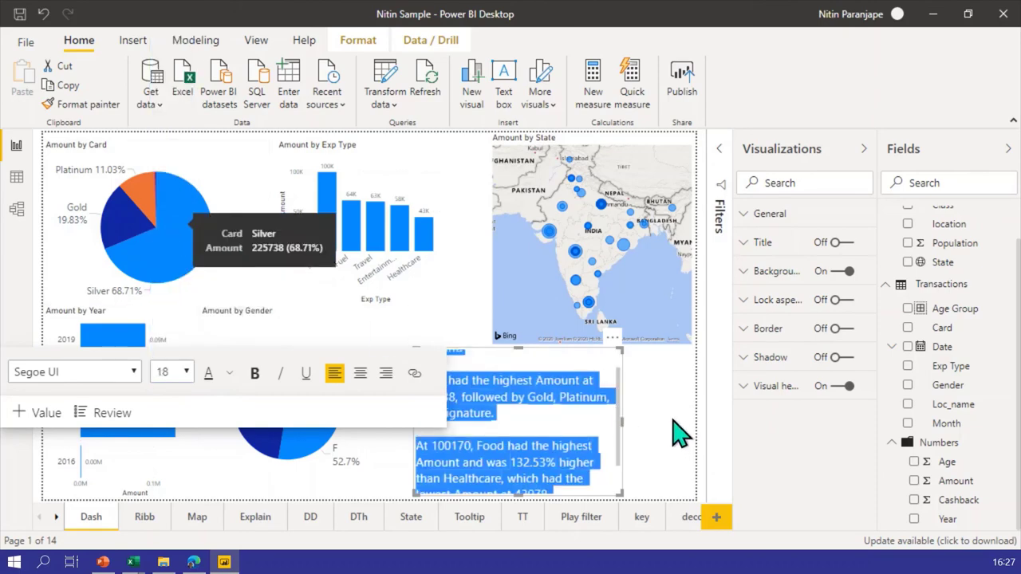
pyautogui.click(626, 437)
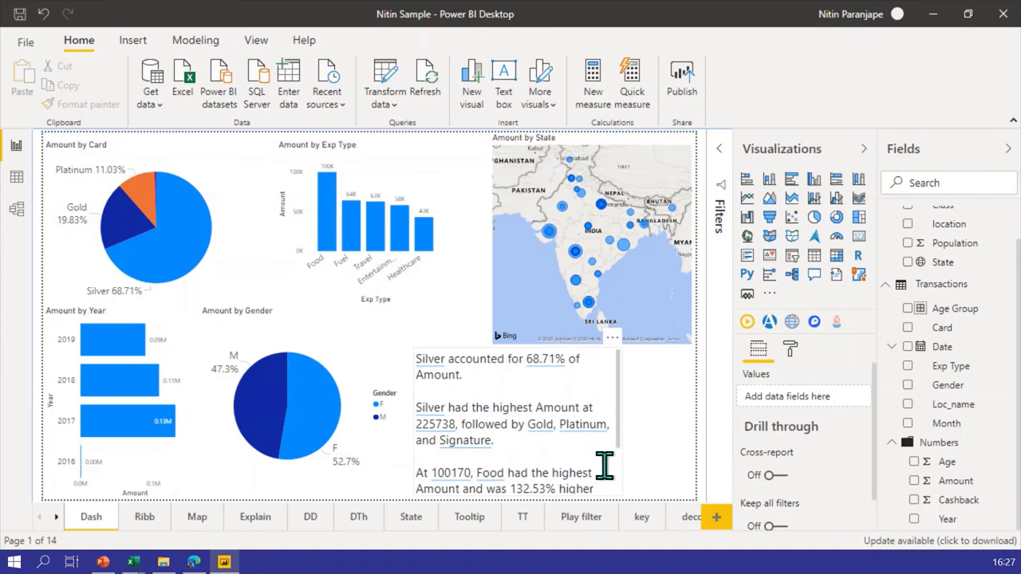
# Add a dynamic value calculated as "amount / age" at the end of the Dash narrative, keeping the default name Value.
pyautogui.scroll(-2, 597, 470)
pyautogui.click(498, 481)
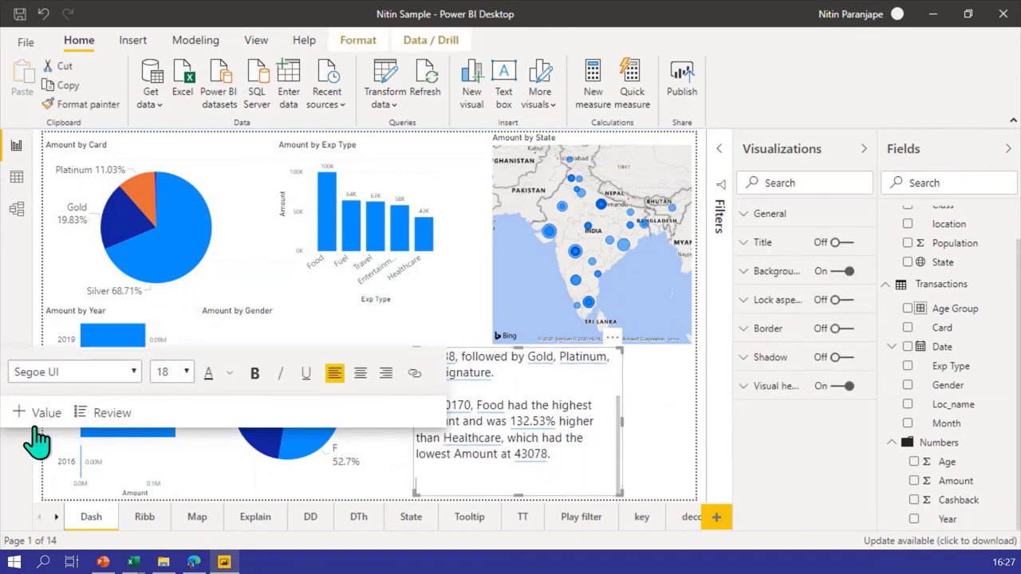
pyautogui.click(38, 416)
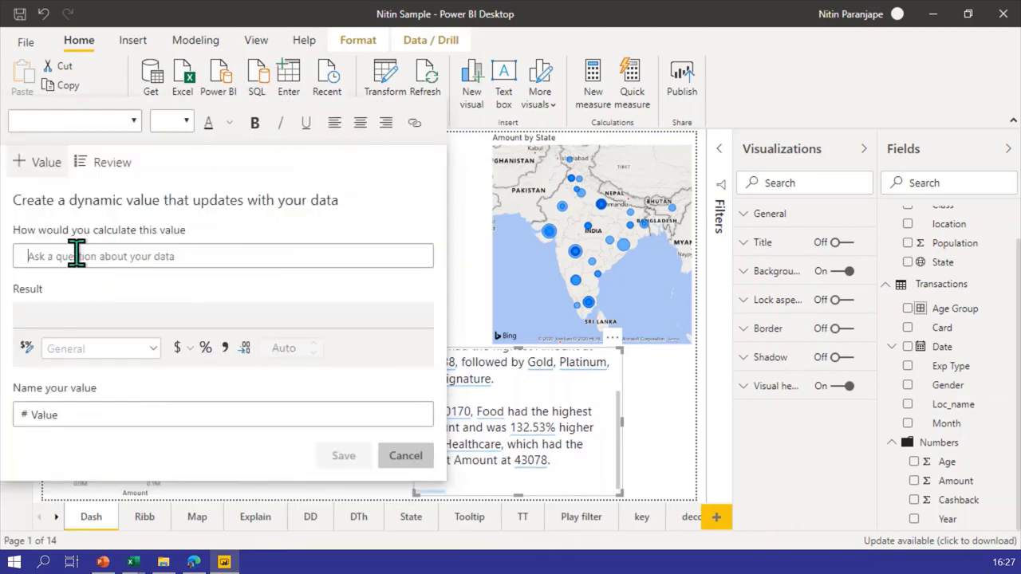
pyautogui.write('a')
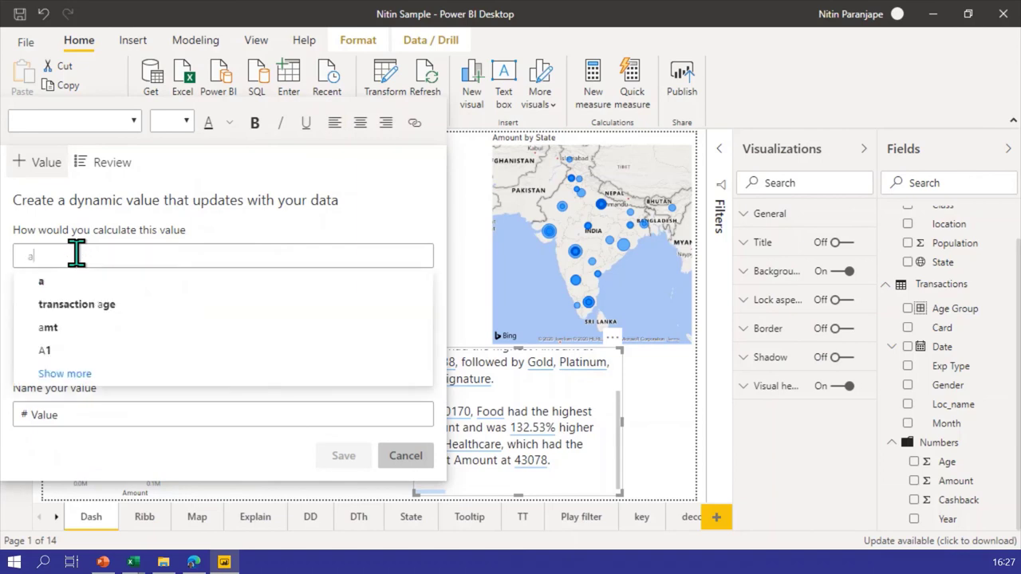
pyautogui.write('mout')
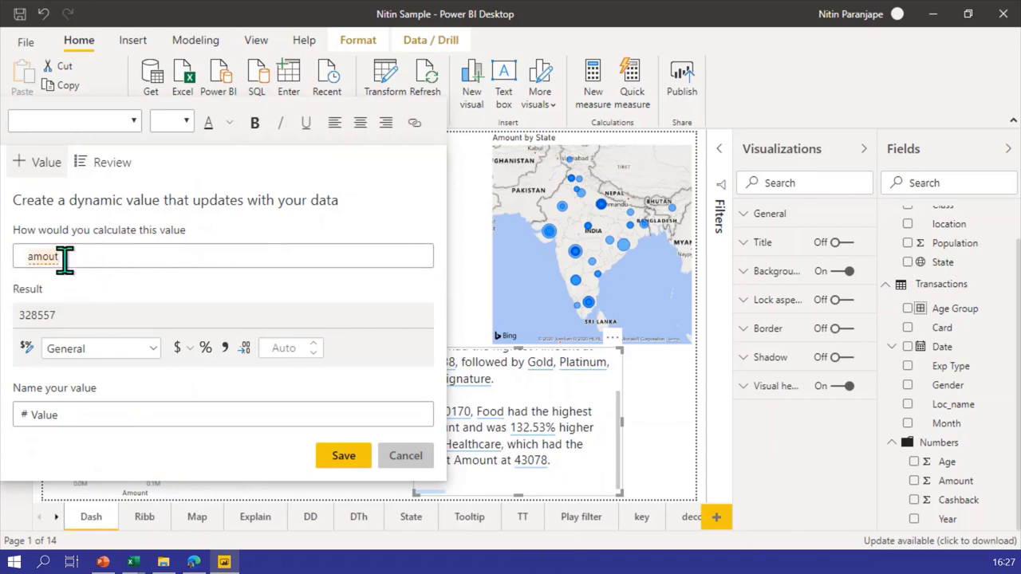
pyautogui.press('BackSpace')
pyautogui.press('BackSpace')
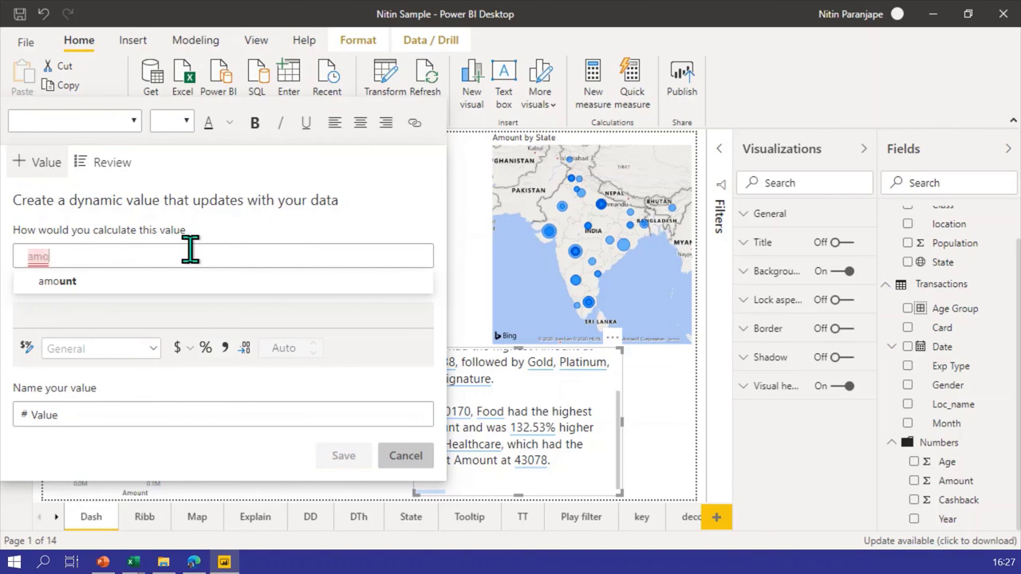
pyautogui.write('nt ')
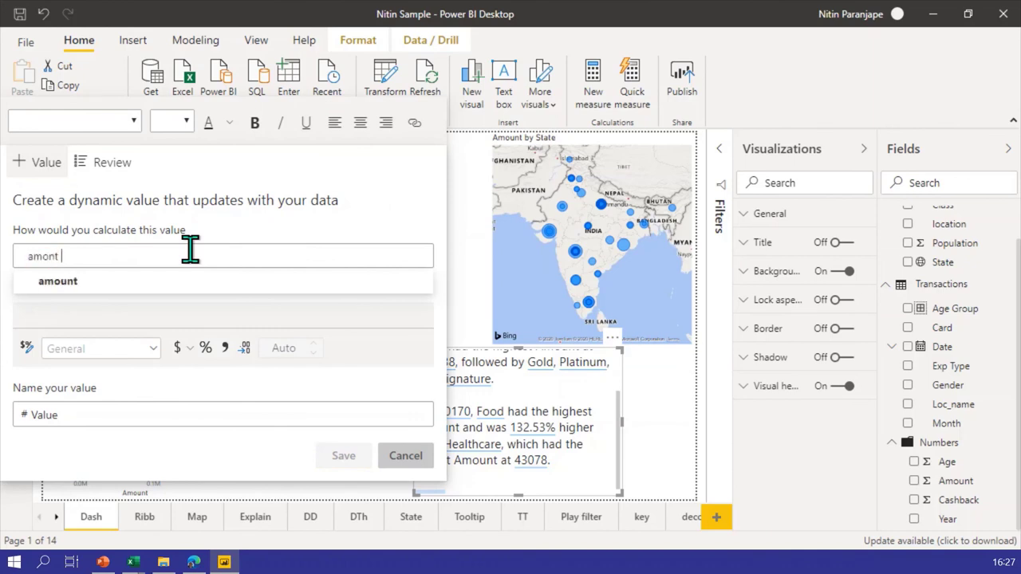
pyautogui.write('a')
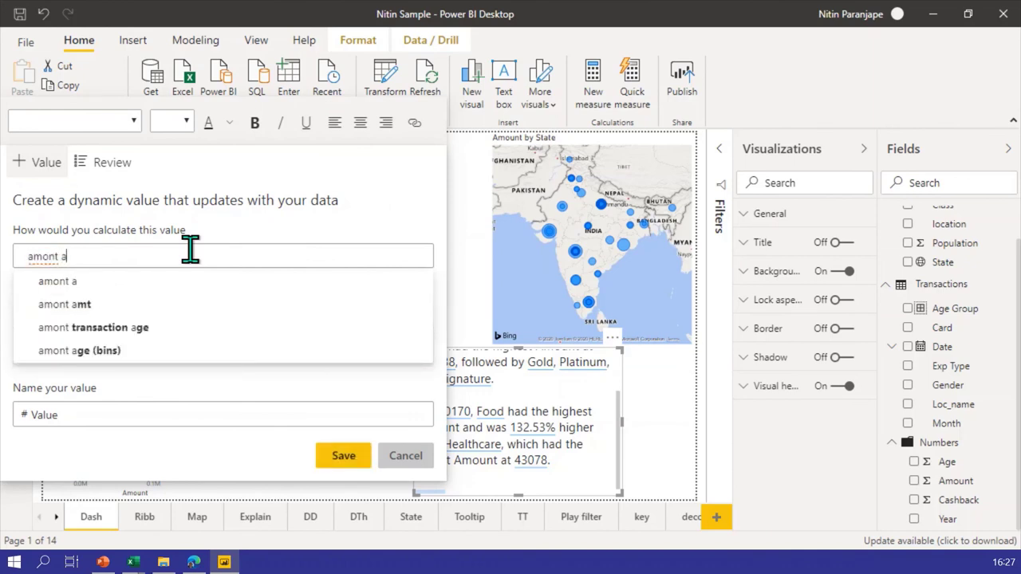
pyautogui.press('BackSpace')
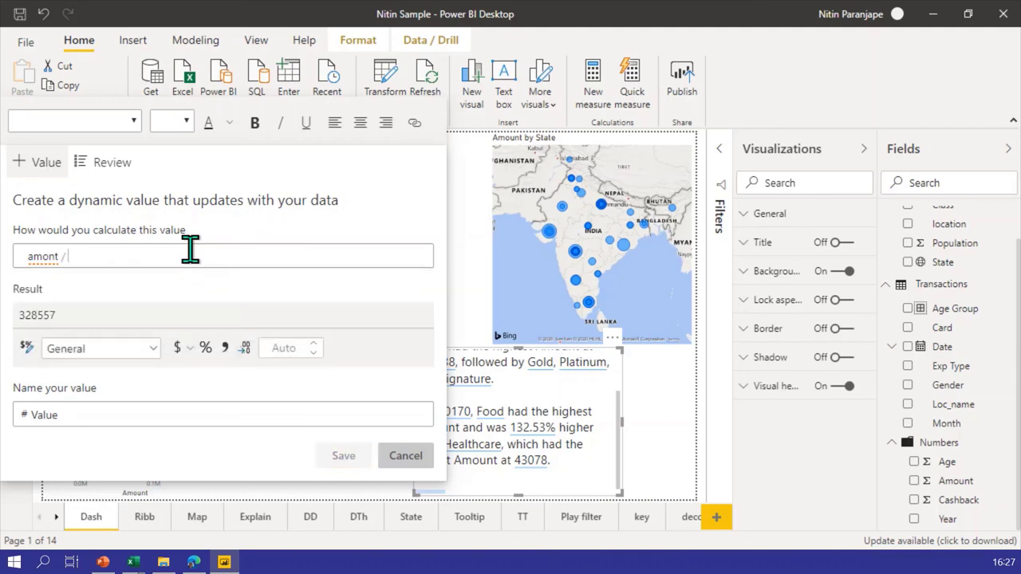
pyautogui.write('am')
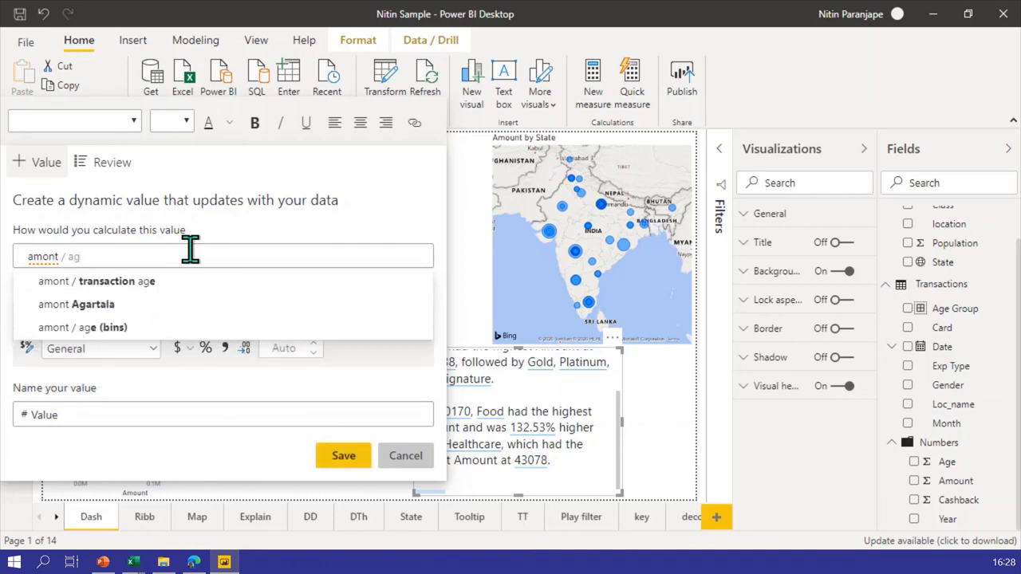
pyautogui.write('e')
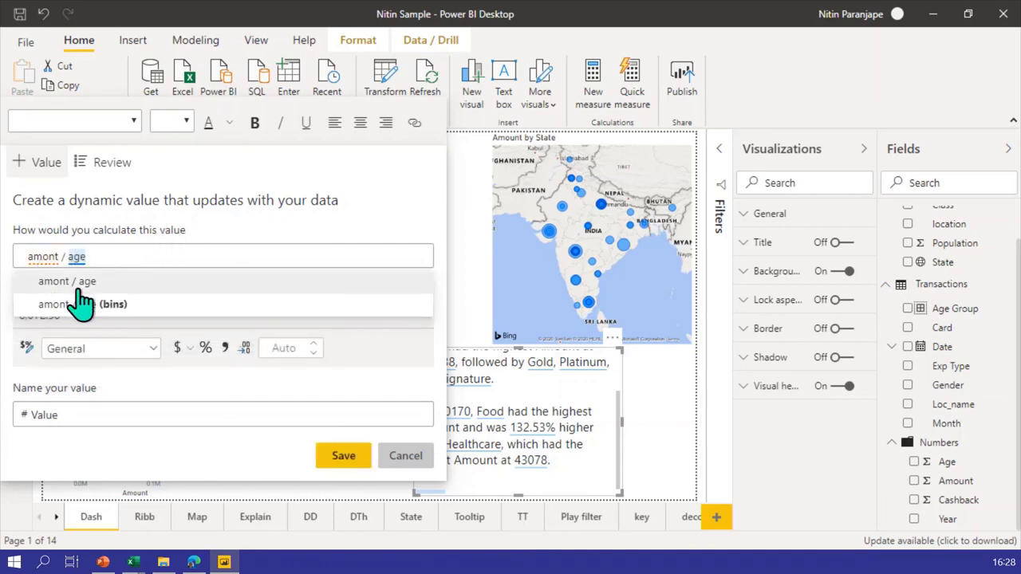
pyautogui.click(44, 258)
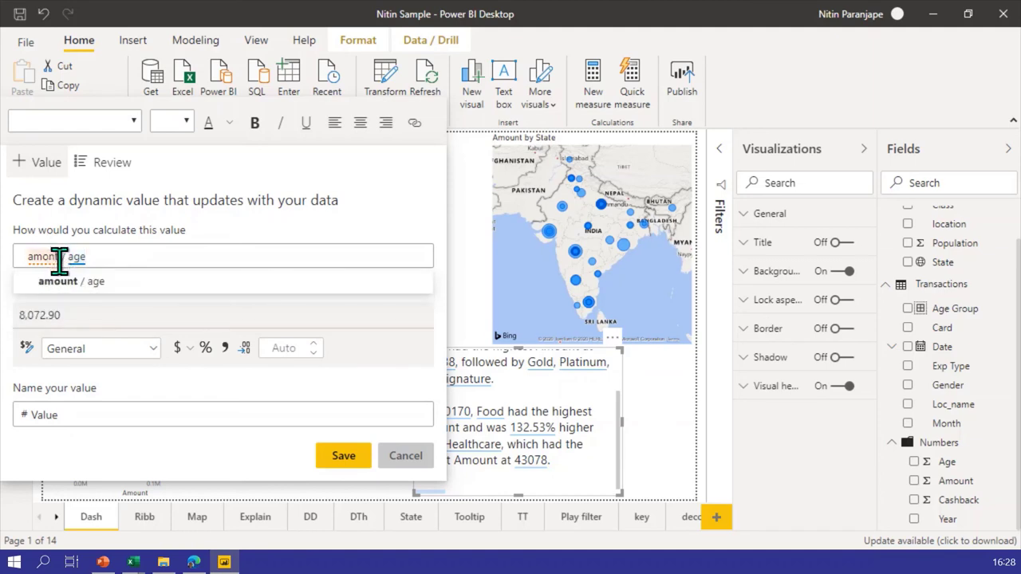
pyautogui.write('u')
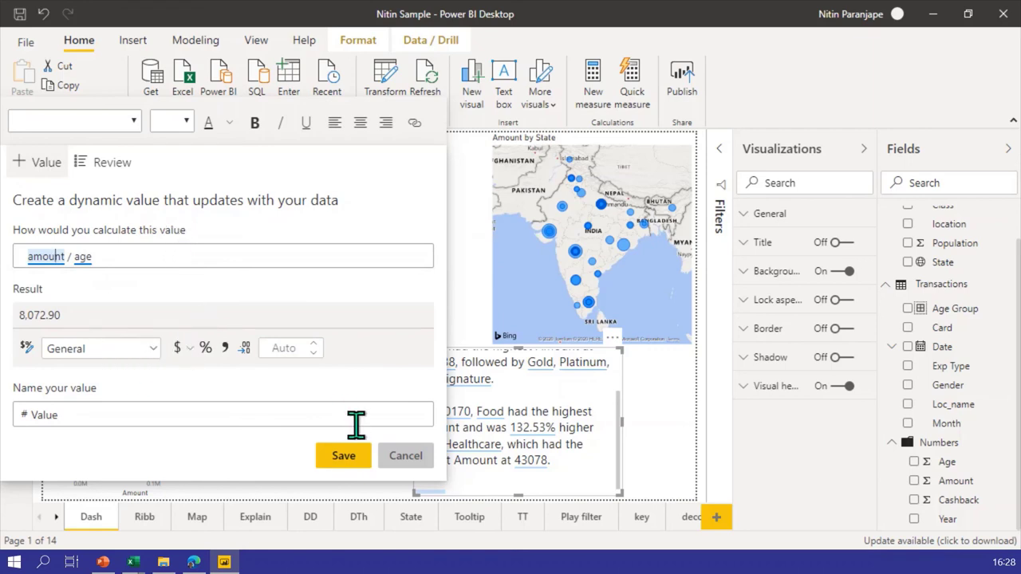
pyautogui.click(343, 457)
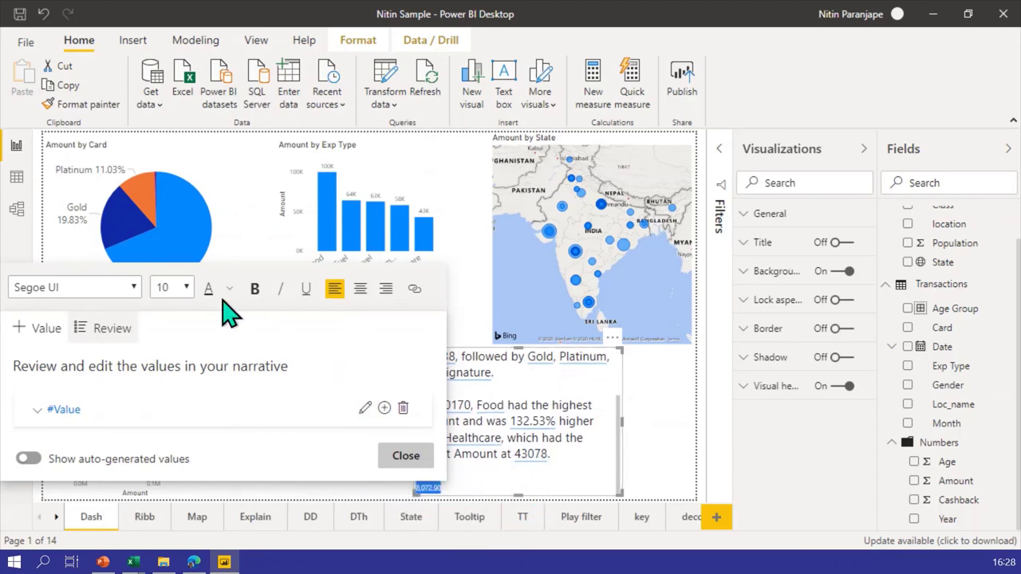
# Set the new dynamic value's font size to 18 and cross-filter the Dash page by the Silver slice of Amount by Card.
pyautogui.click(188, 290)
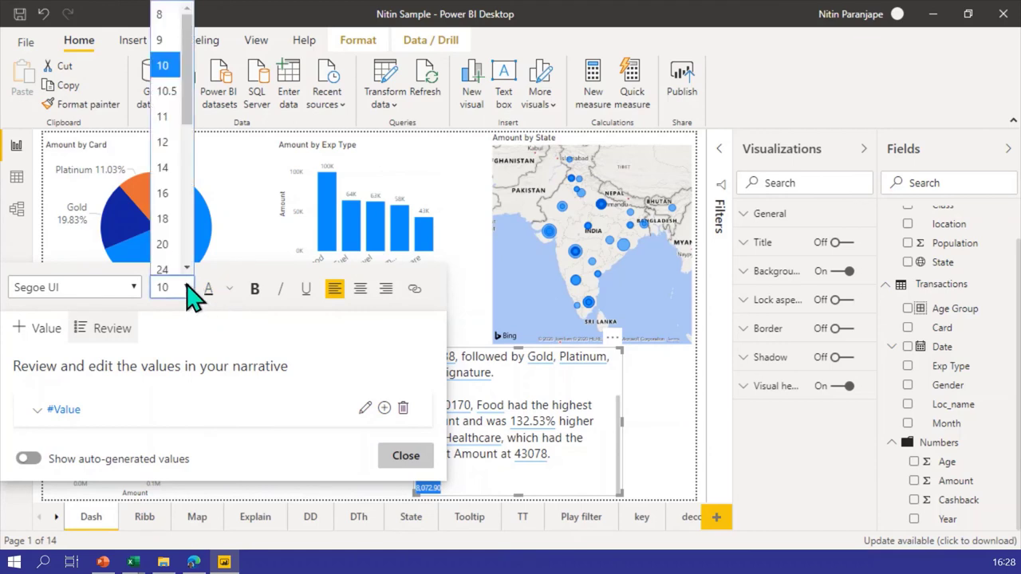
pyautogui.click(164, 219)
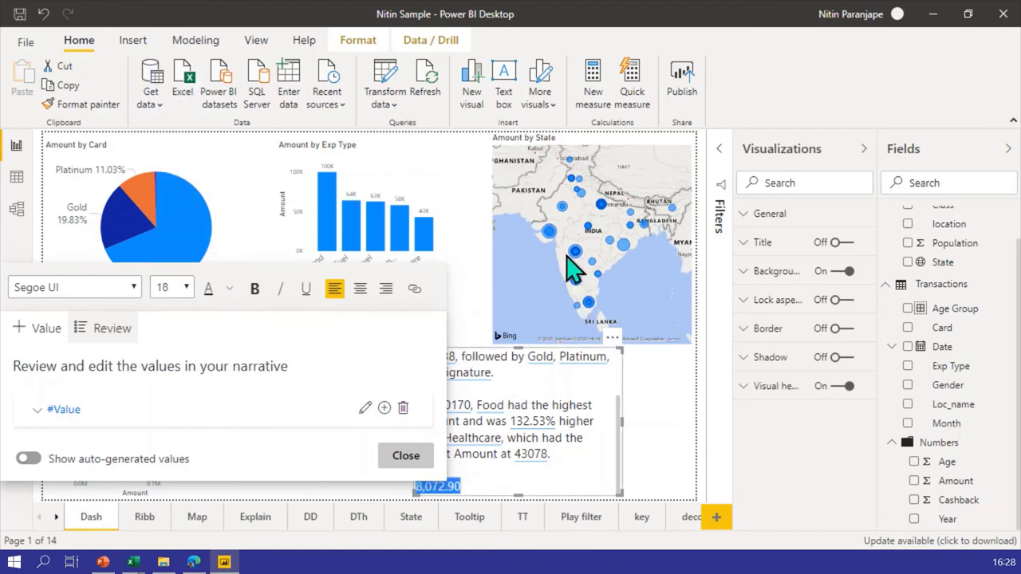
pyautogui.click(468, 180)
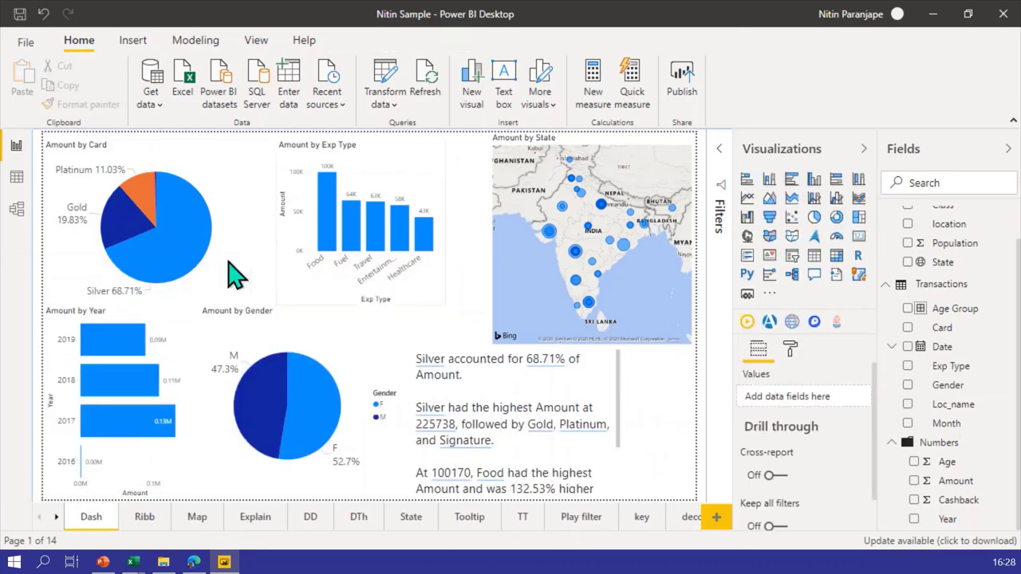
pyautogui.click(186, 278)
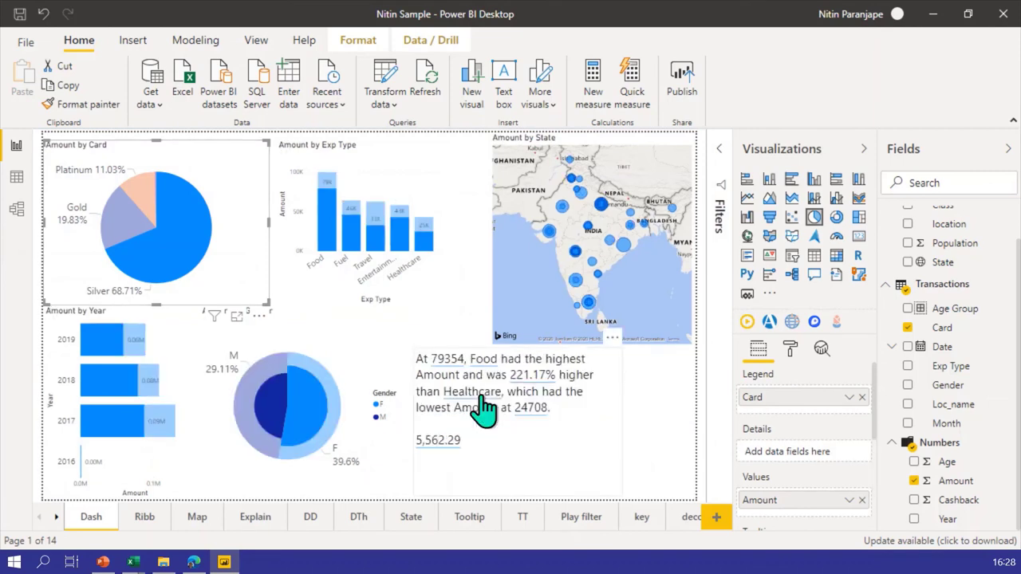
pyautogui.moveTo(164, 414)
# Examine the preview features list in the global options, including the smart narrative visual setting, and leave without changes.
pyautogui.click(26, 44)
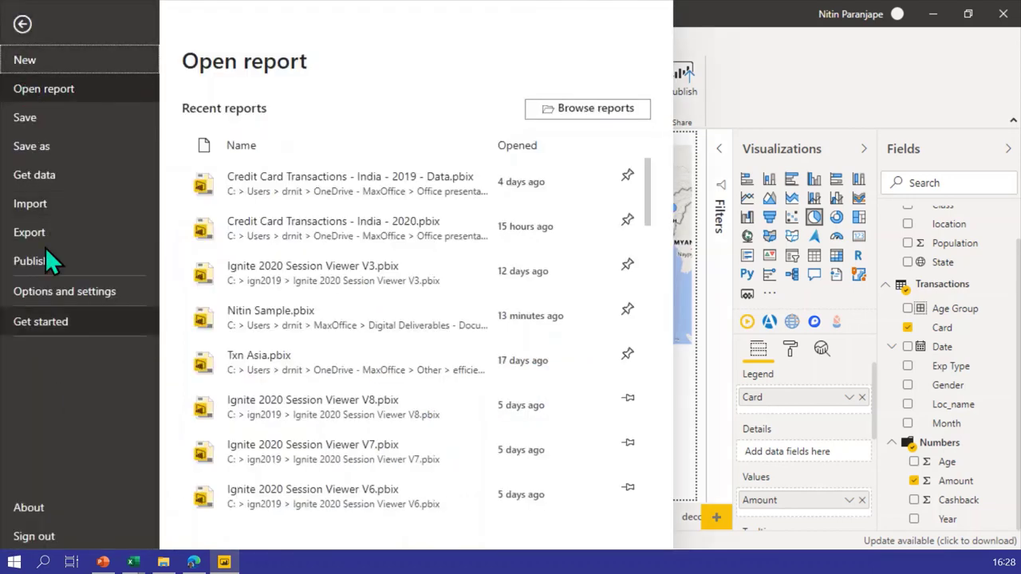
pyautogui.click(39, 284)
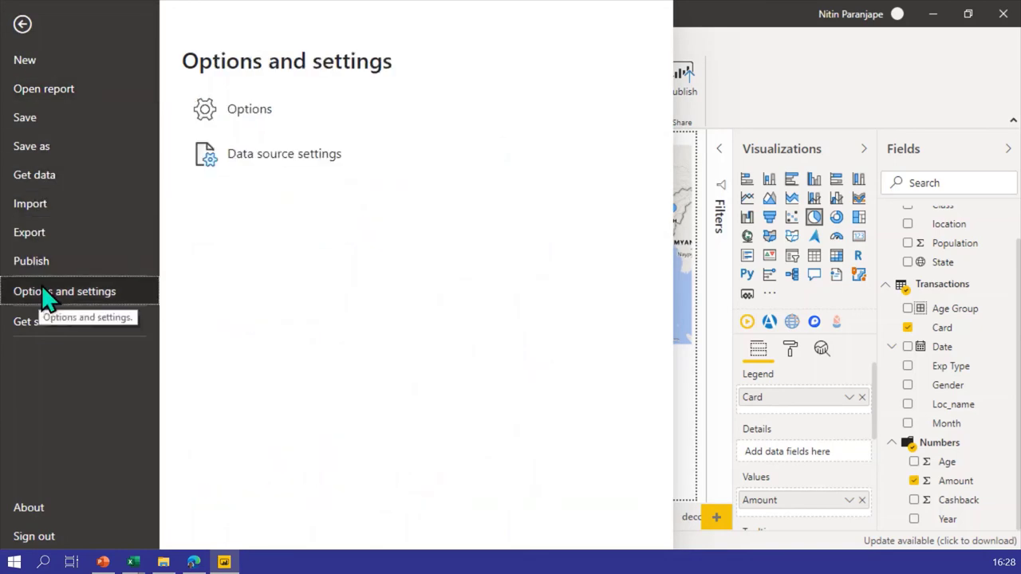
pyautogui.click(266, 120)
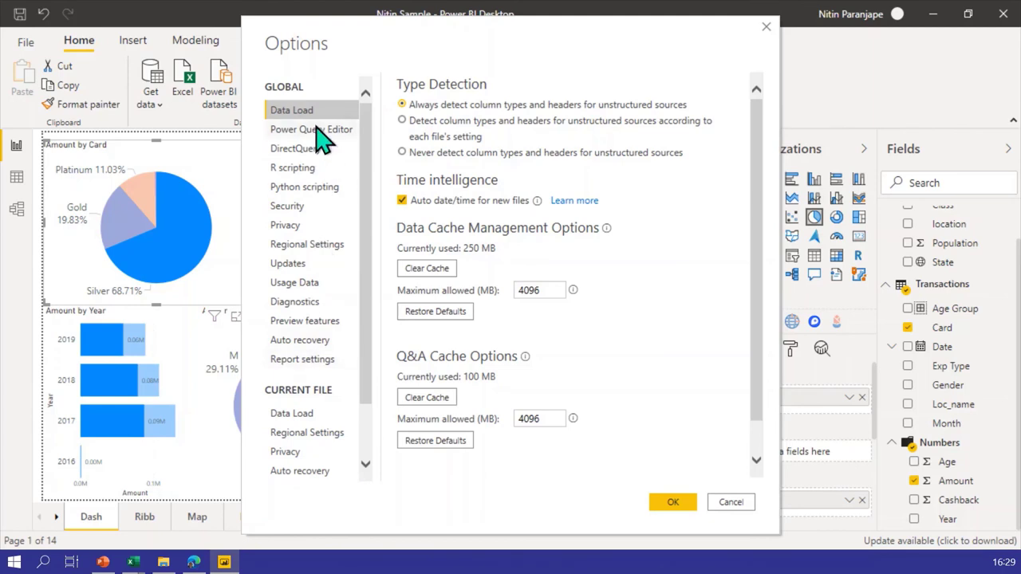
pyautogui.click(305, 322)
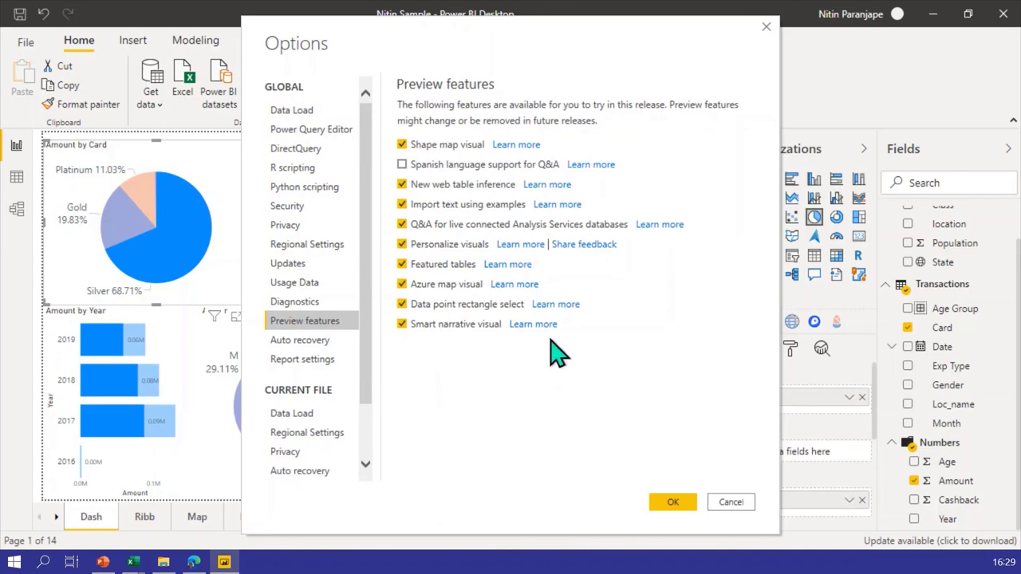
pyautogui.click(735, 504)
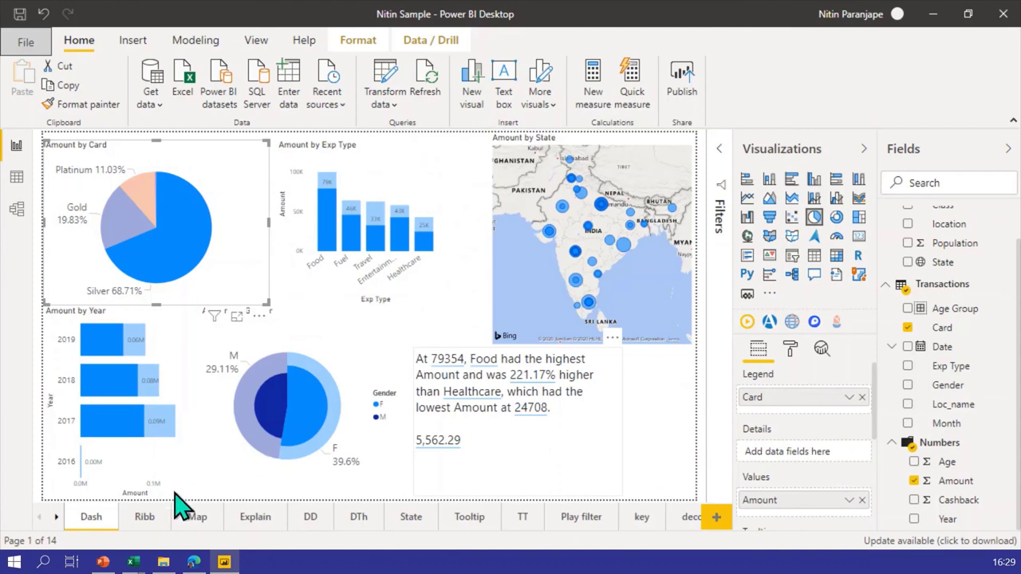
# On the Explain page, run the Explain the decrease analysis on the July point of the Amount by Month line chart.
pyautogui.click(256, 519)
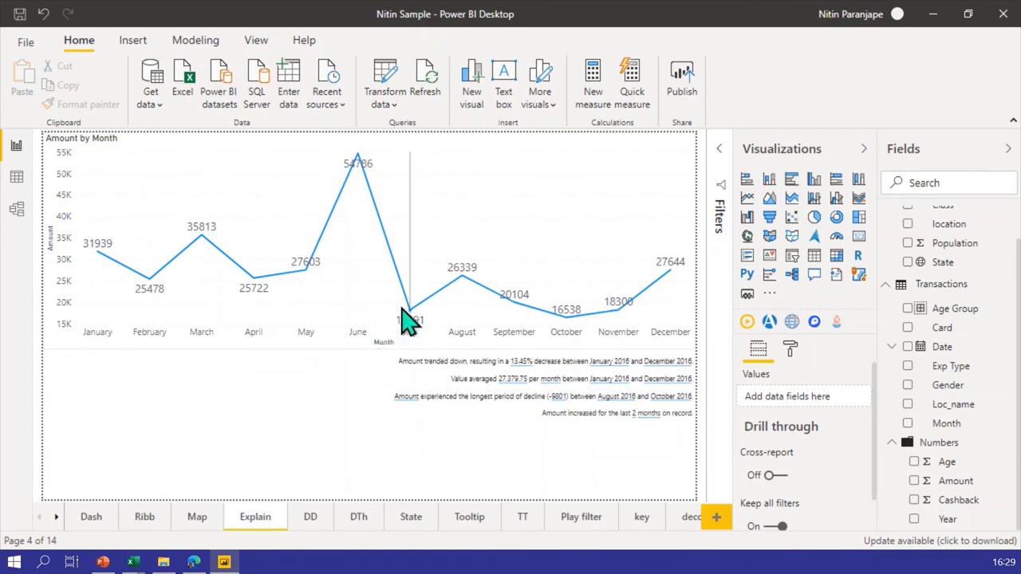
pyautogui.moveTo(414, 322)
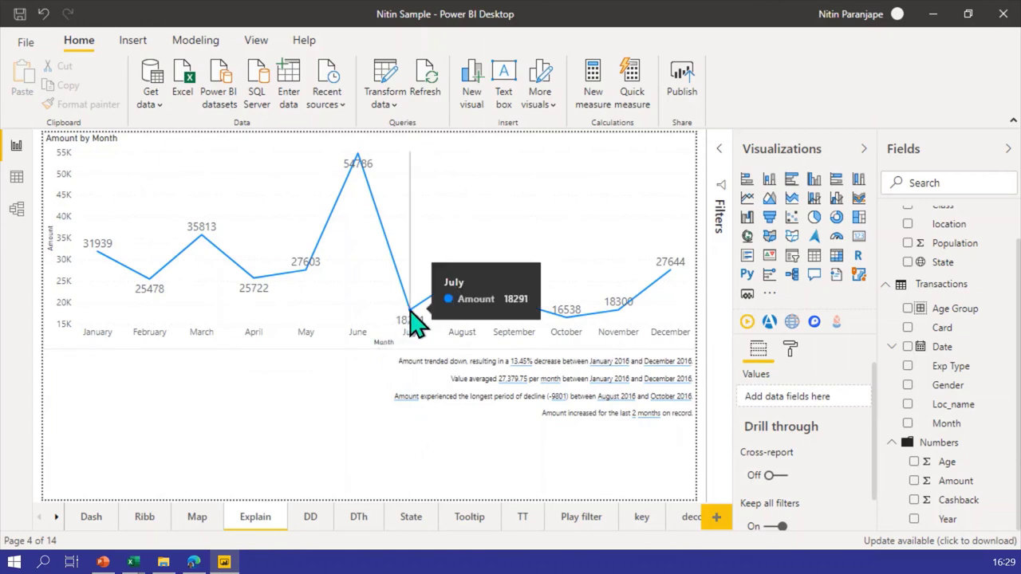
pyautogui.click(414, 322)
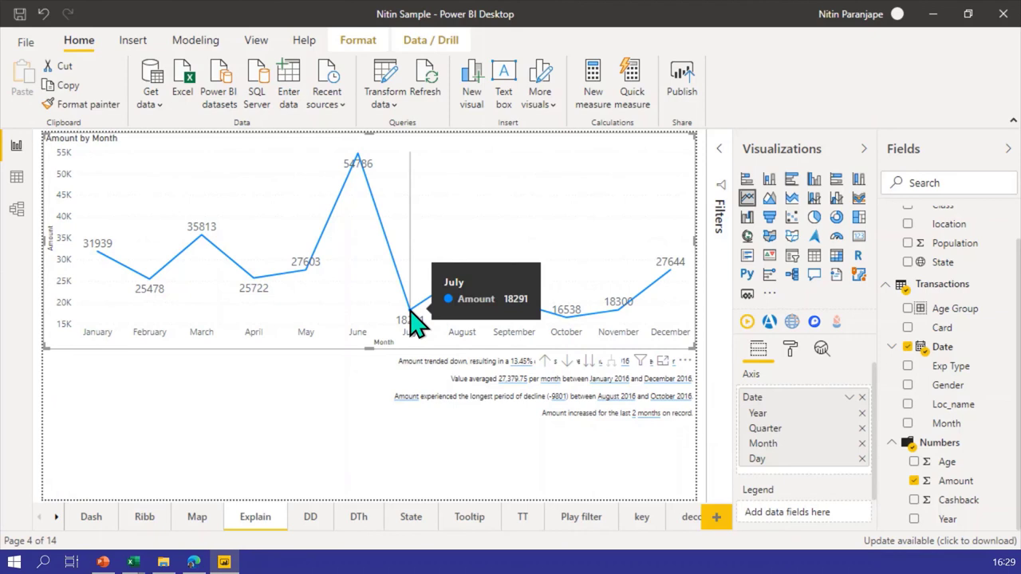
pyautogui.rightClick(414, 322)
pyautogui.moveTo(497, 432)
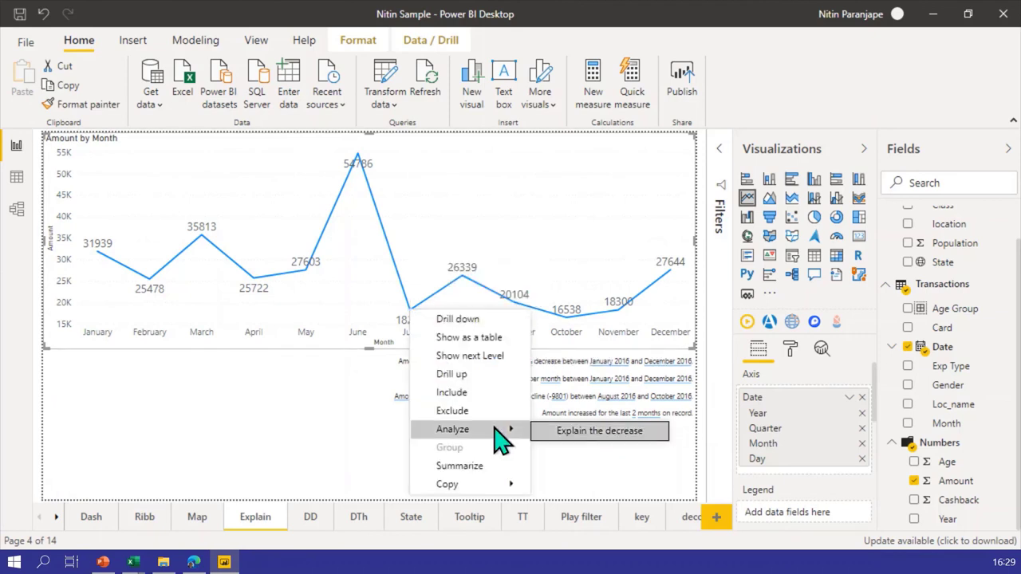
pyautogui.click(600, 432)
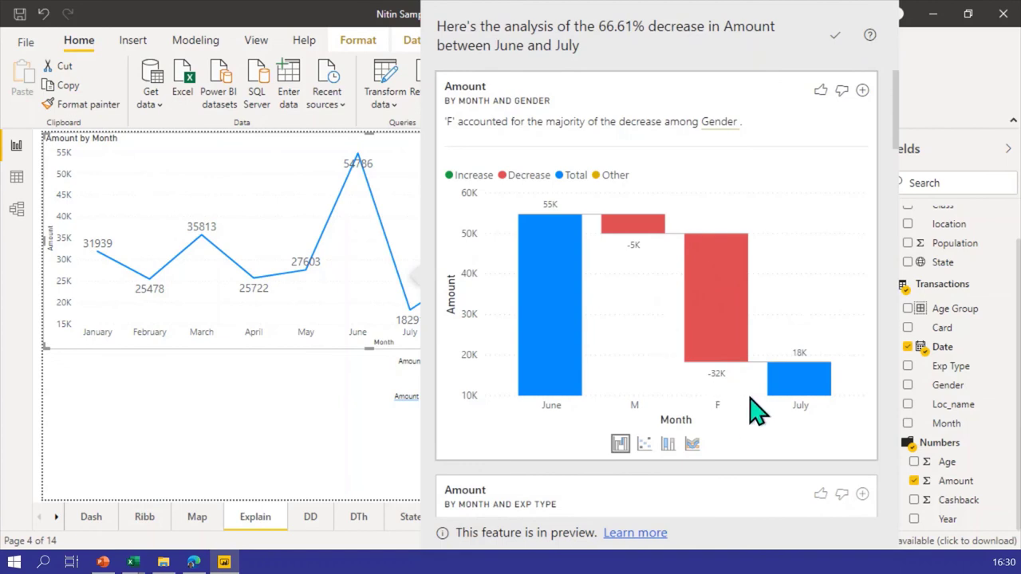
# Examine the explanations of the June-to-July decrease by expense type, class, year and age group.
pyautogui.scroll(-5, 867, 209)
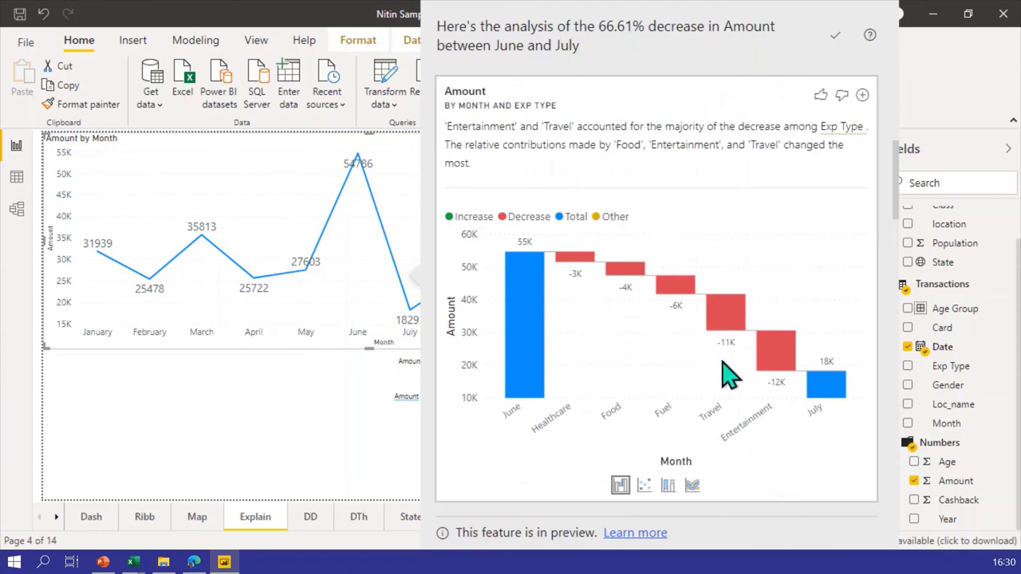
pyautogui.scroll(-5, 737, 383)
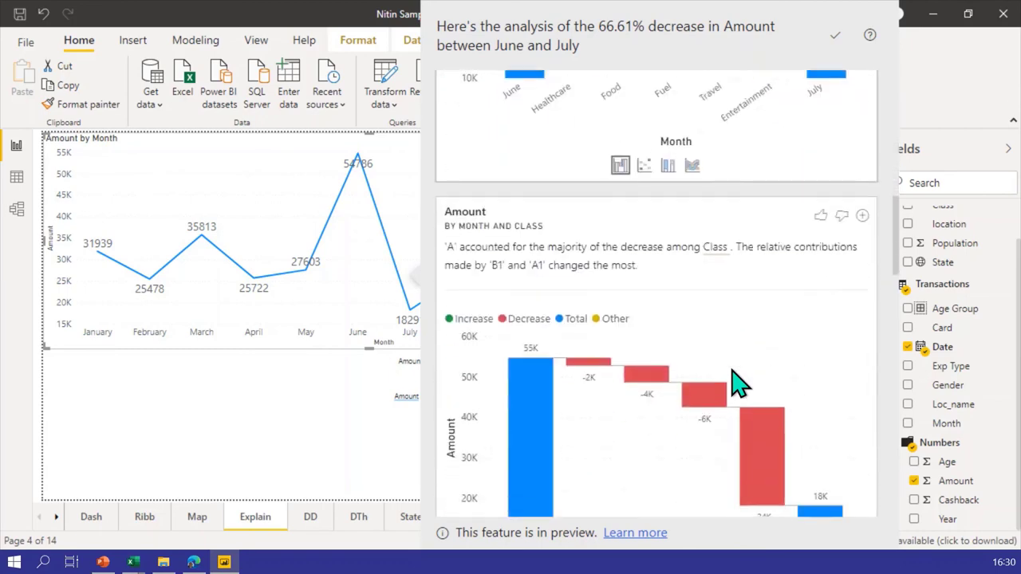
pyautogui.scroll(-10, 738, 383)
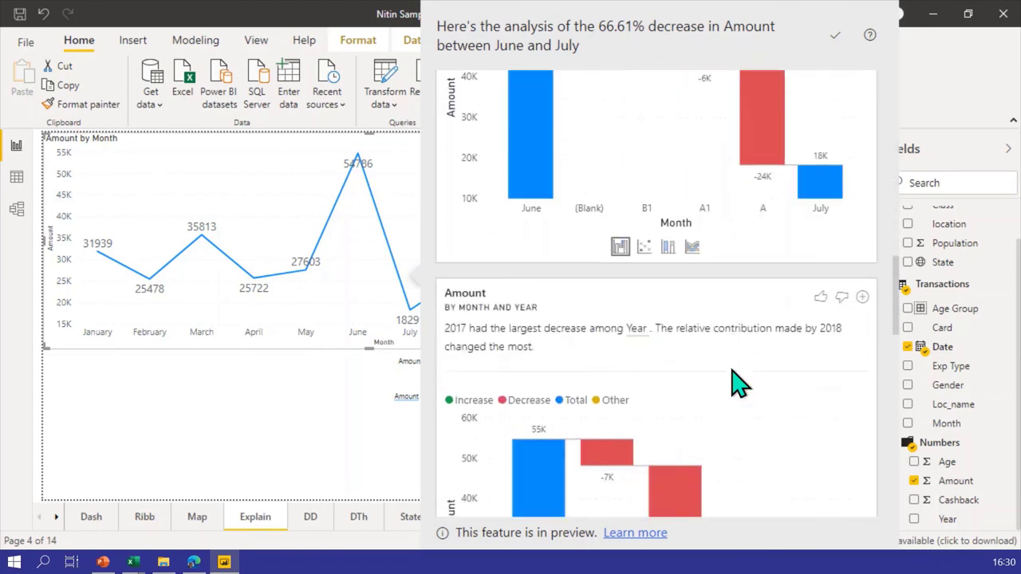
pyautogui.scroll(5, 738, 383)
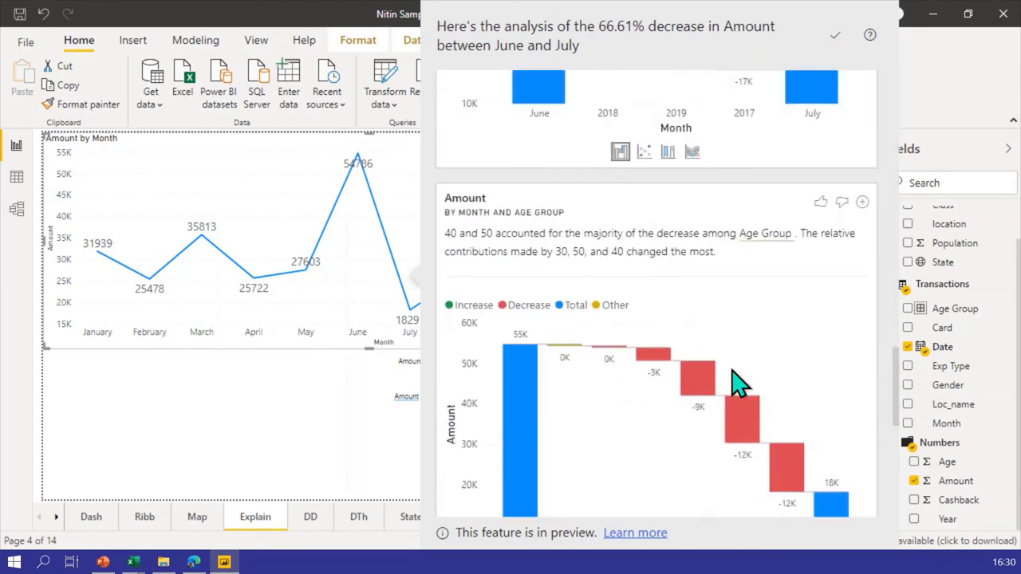
pyautogui.scroll(1, 737, 383)
pyautogui.scroll(-1, 737, 383)
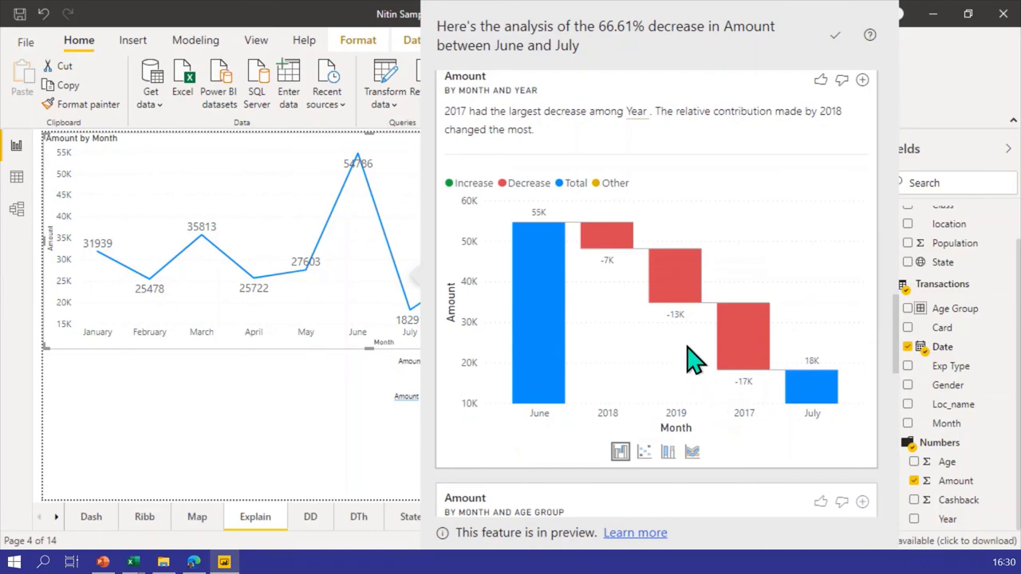
pyautogui.scroll(5, 689, 357)
pyautogui.scroll(5, 690, 358)
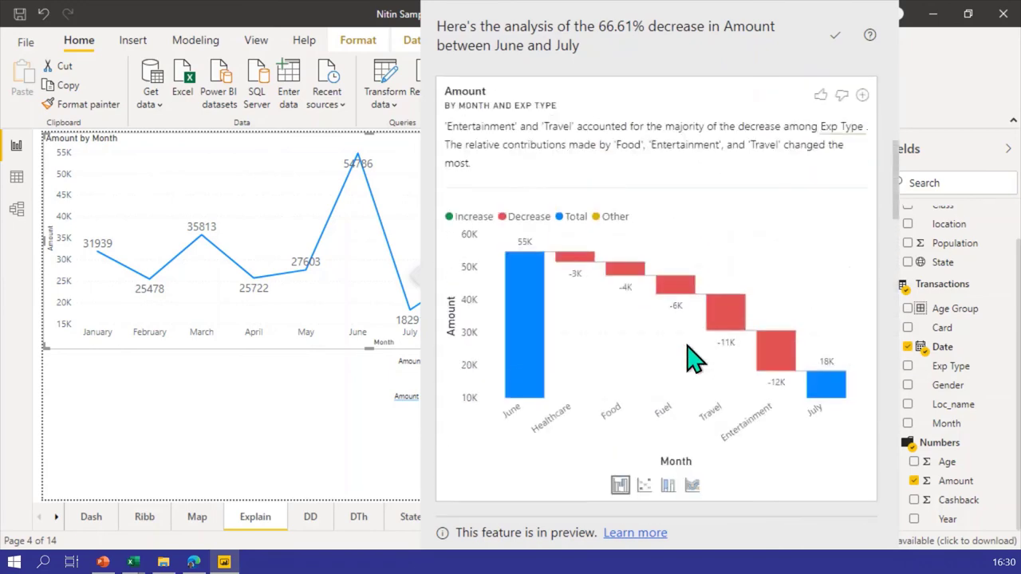
# Compare the Exp Type explanation as a scatter chart, 100% stacked column chart and ribbon chart, and close the analysis.
pyautogui.click(645, 486)
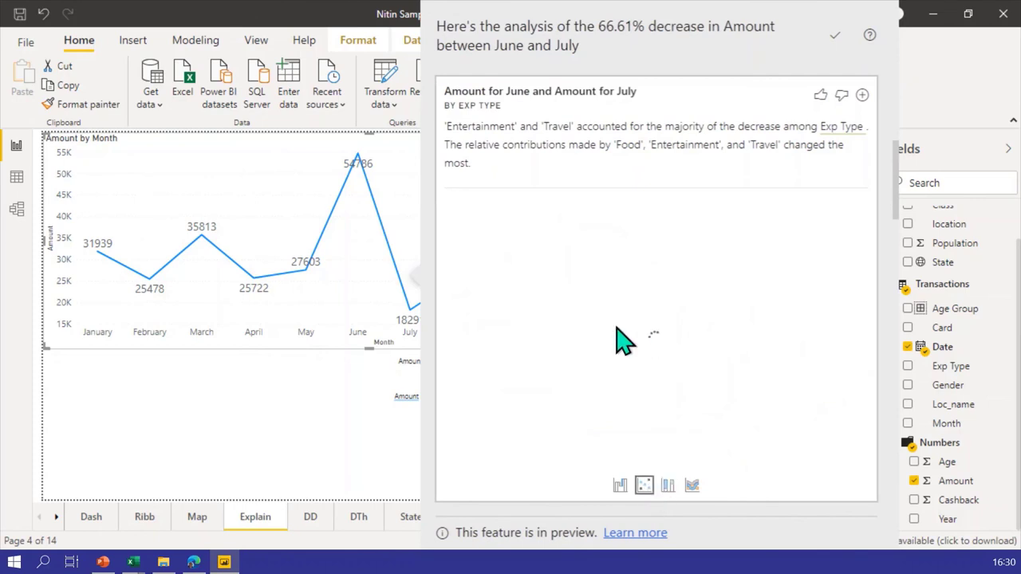
pyautogui.click(668, 485)
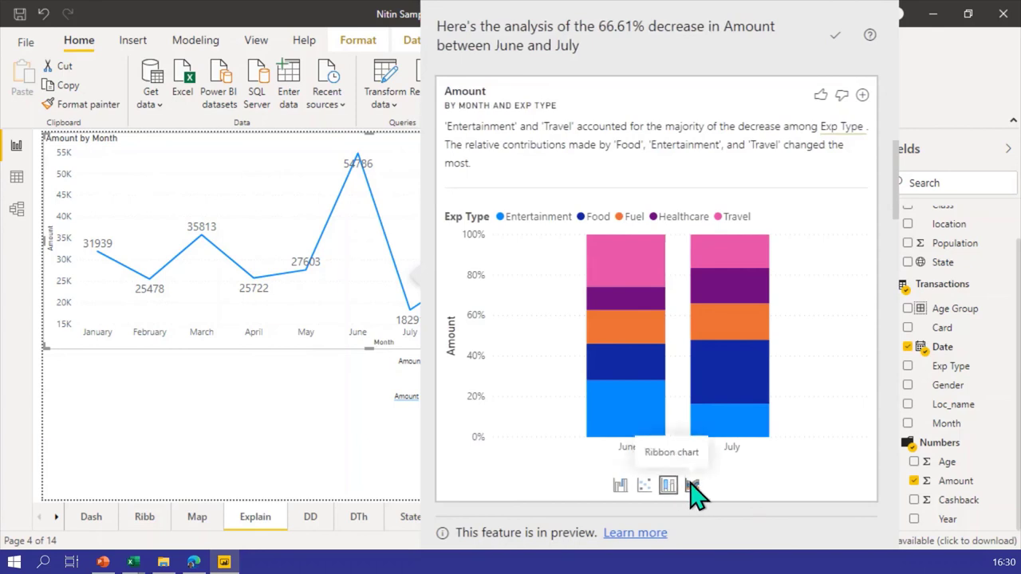
pyautogui.click(692, 485)
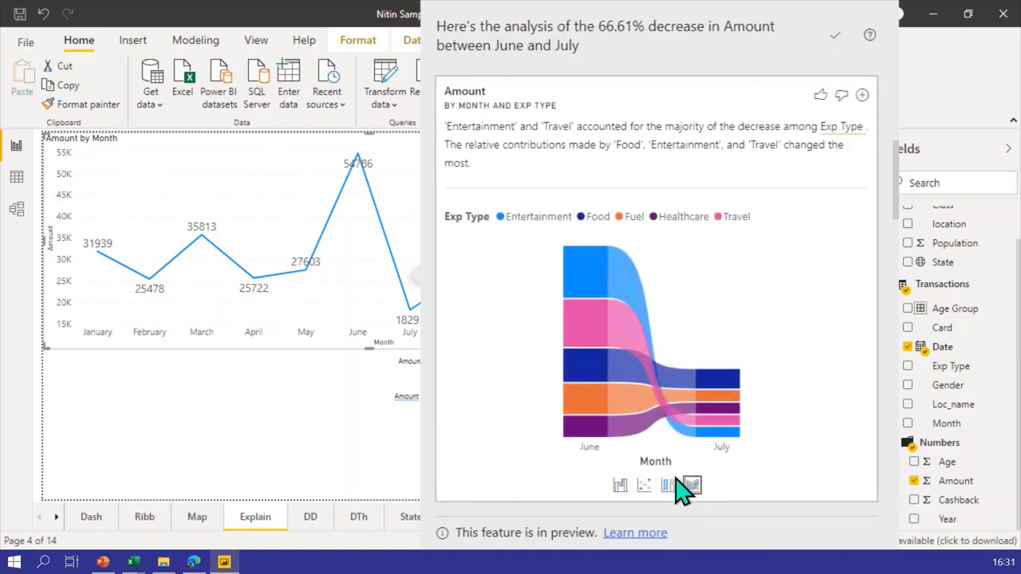
pyautogui.click(668, 484)
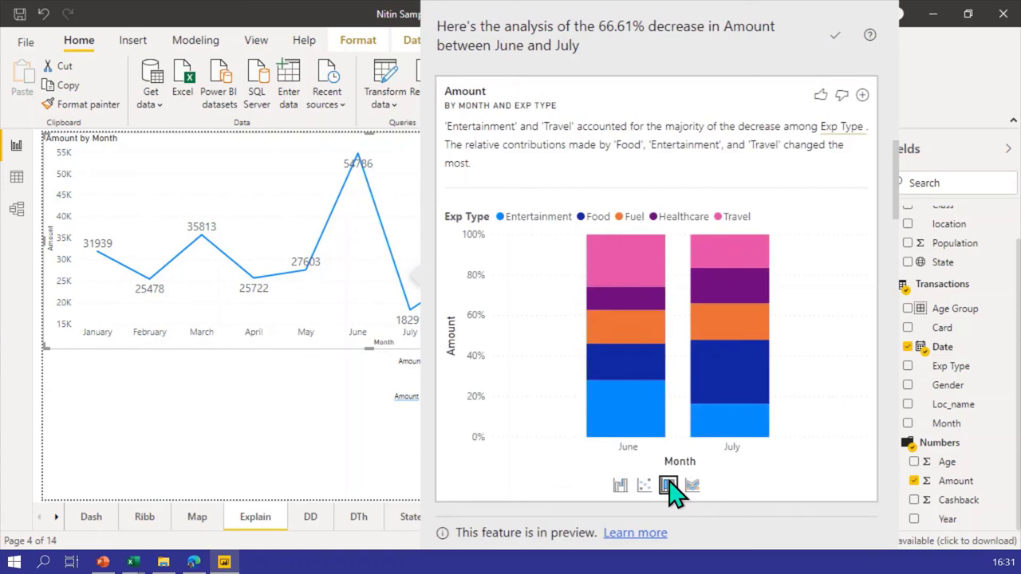
pyautogui.click(692, 484)
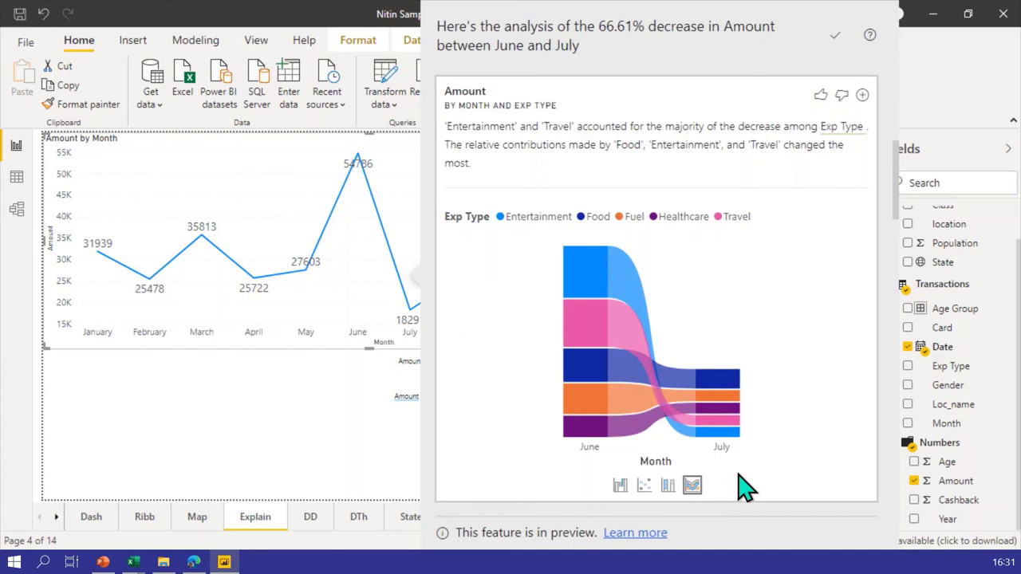
pyautogui.click(393, 439)
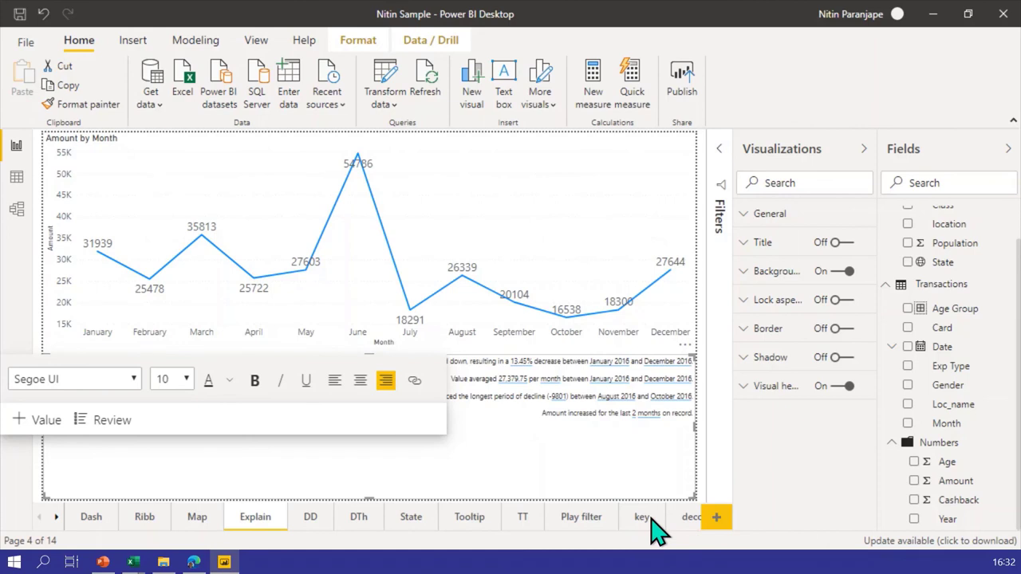
# Add Gender, State, Class and location to the Explain by fields of the decomposition tree on its report page.
pyautogui.click(686, 517)
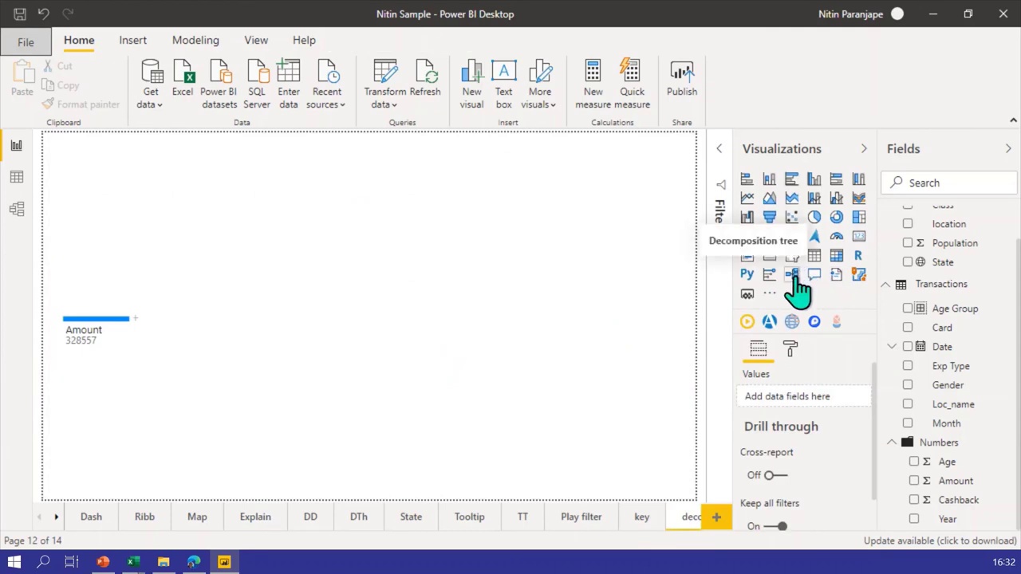
pyautogui.click(291, 344)
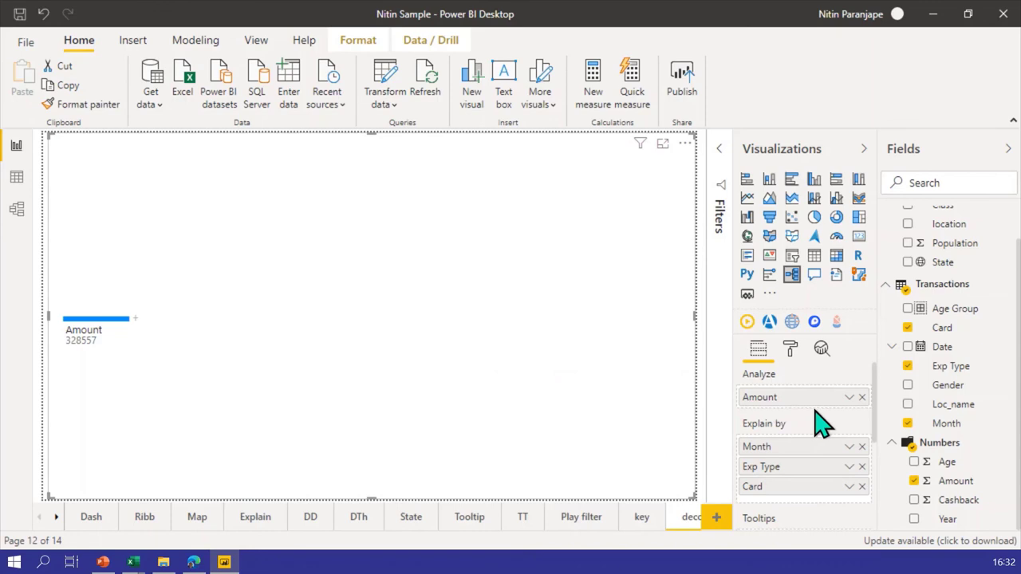
pyautogui.scroll(-2, 813, 439)
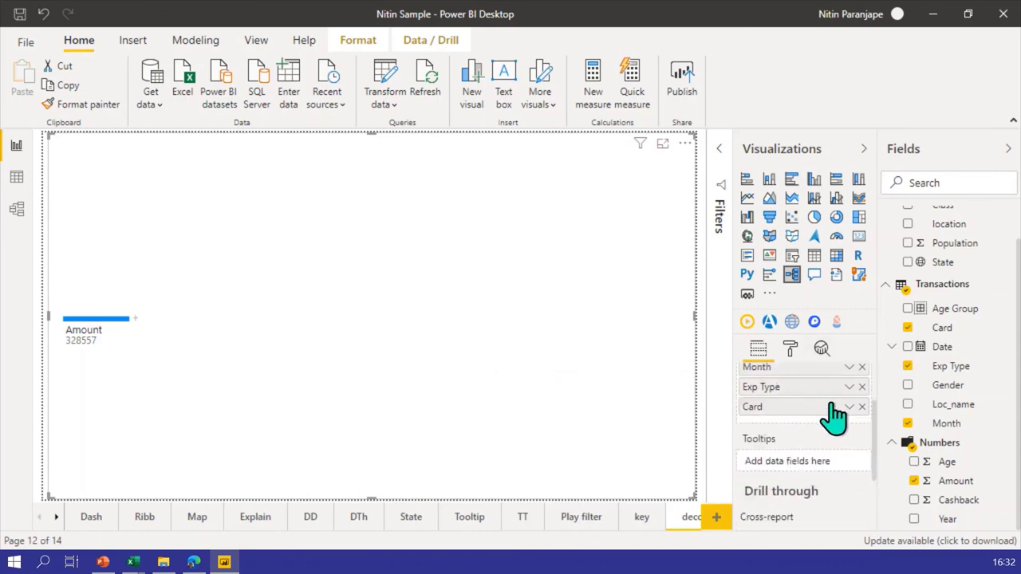
pyautogui.moveTo(981, 383); pyautogui.dragTo(821, 419)
pyautogui.moveTo(957, 265); pyautogui.dragTo(821, 437)
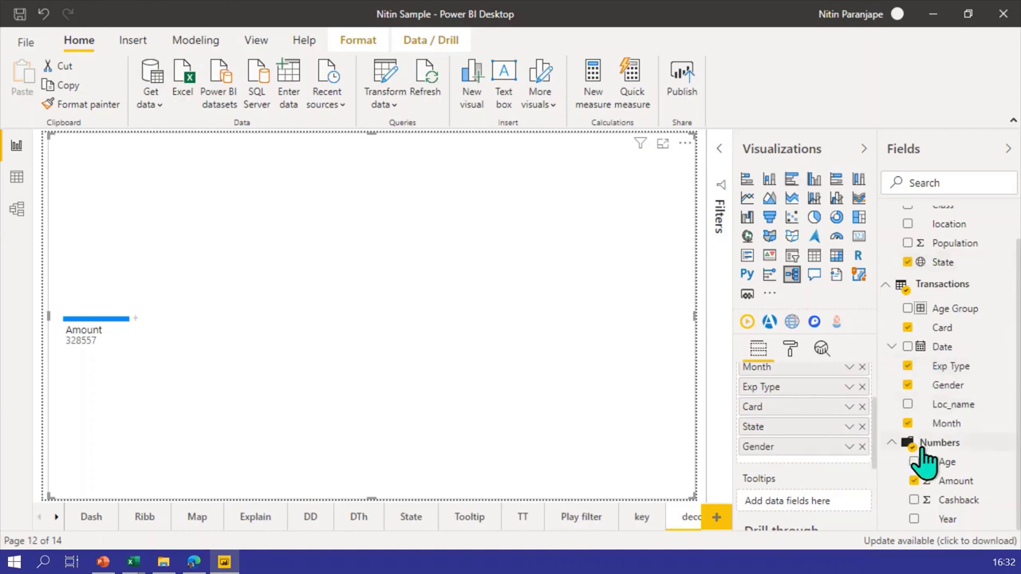
pyautogui.scroll(1, 949, 327)
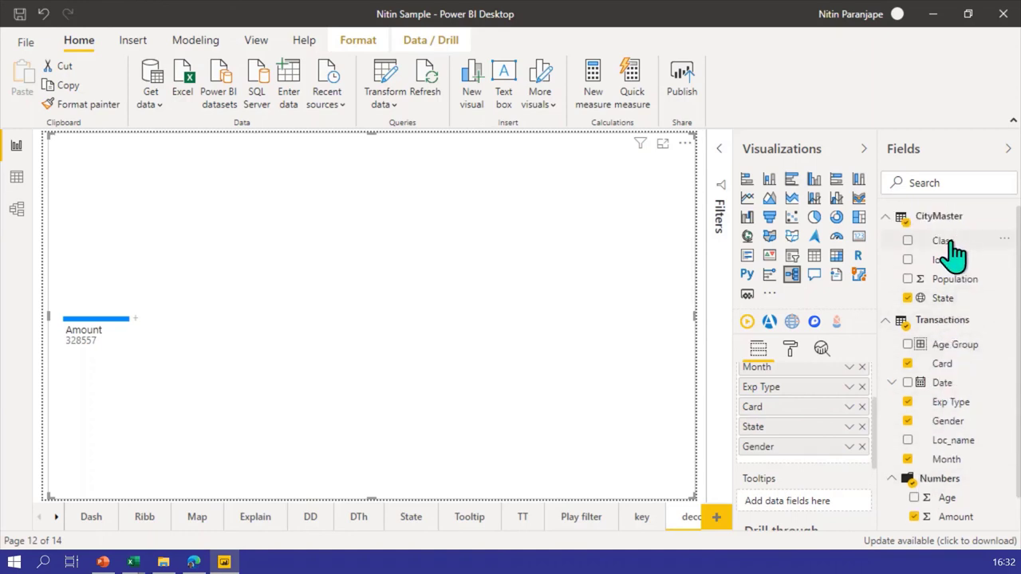
pyautogui.moveTo(952, 243); pyautogui.dragTo(868, 415)
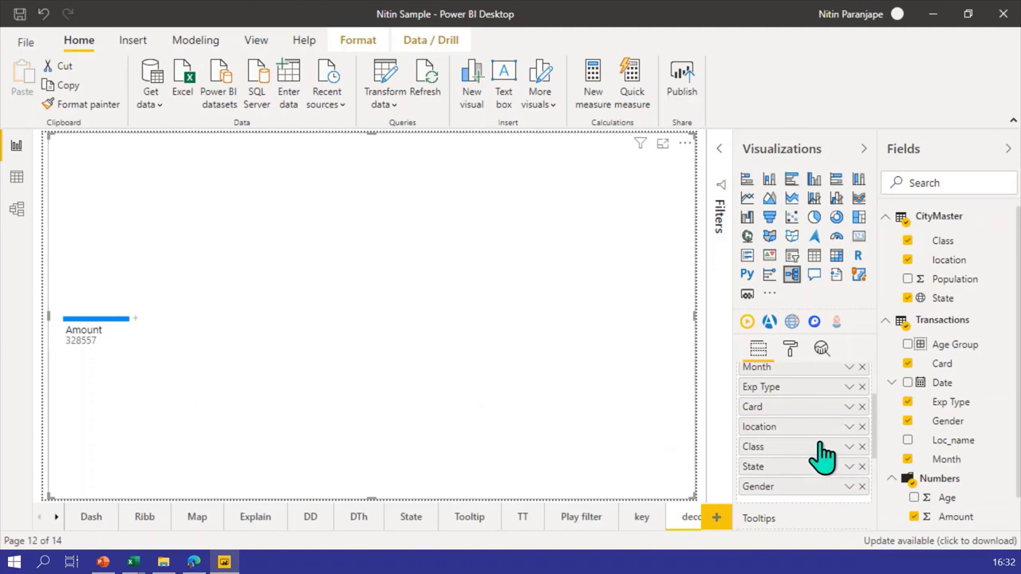
# Break down the decomposition tree's Amount by Card, and expand the Gold node by Exp Type.
pyautogui.click(135, 321)
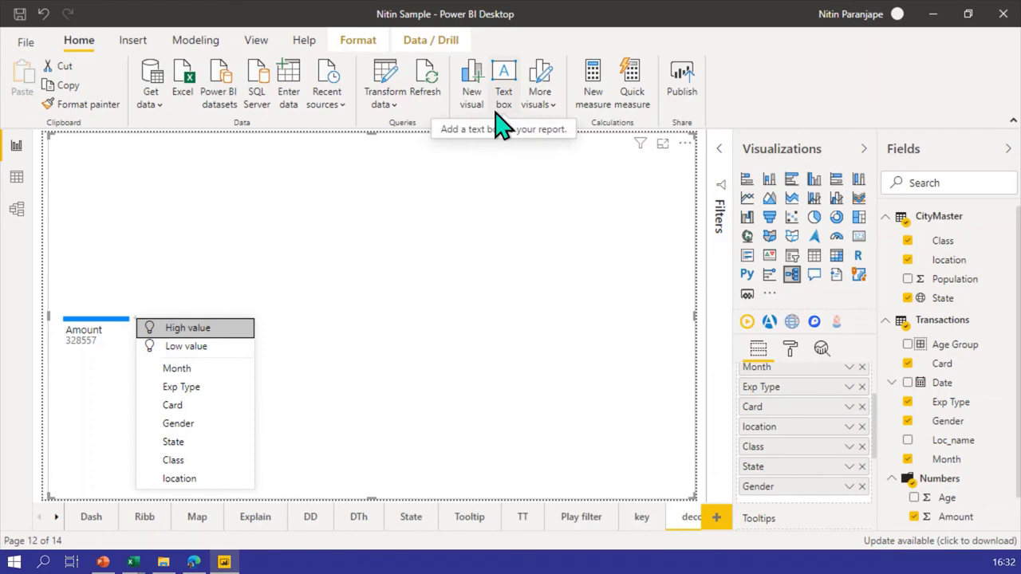
pyautogui.click(196, 410)
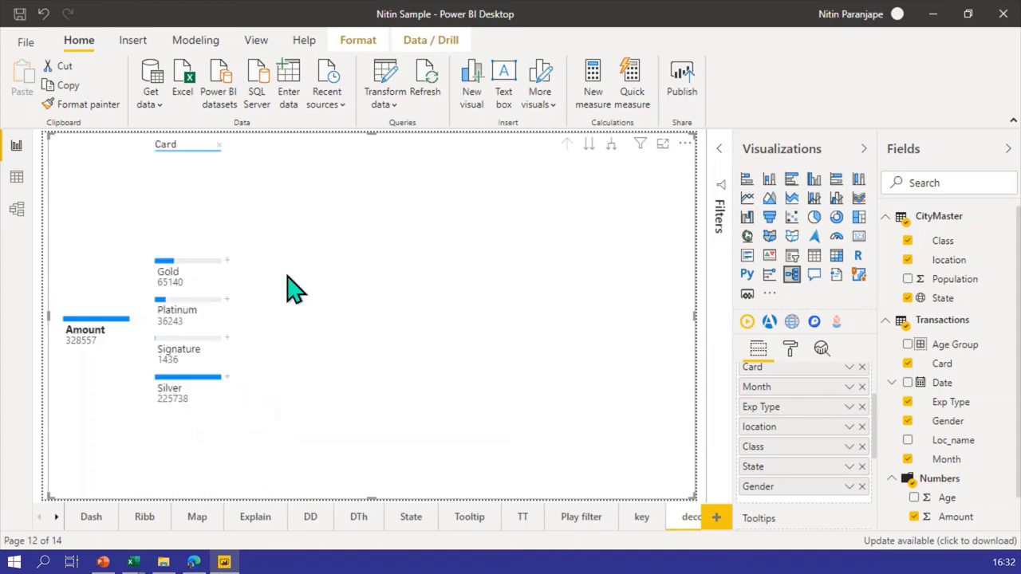
pyautogui.click(229, 264)
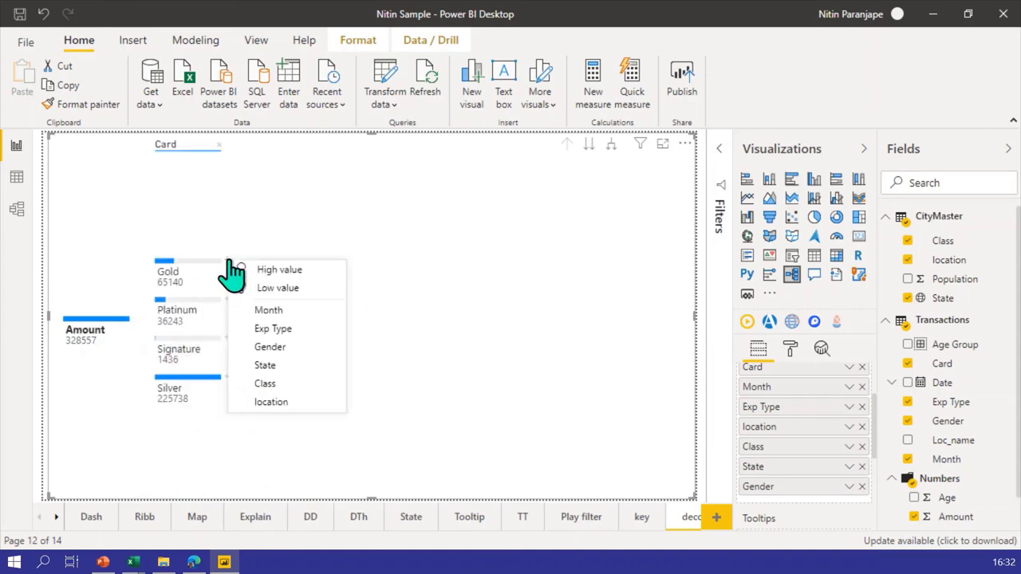
pyautogui.click(281, 328)
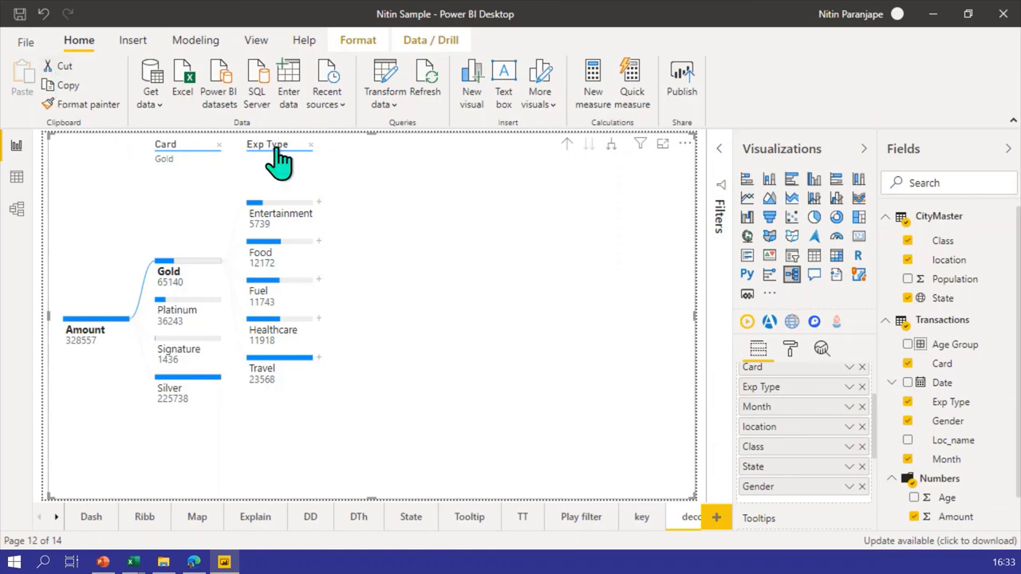
# Remove the Exp Type and Card levels from the decomposition tree.
pyautogui.click(312, 145)
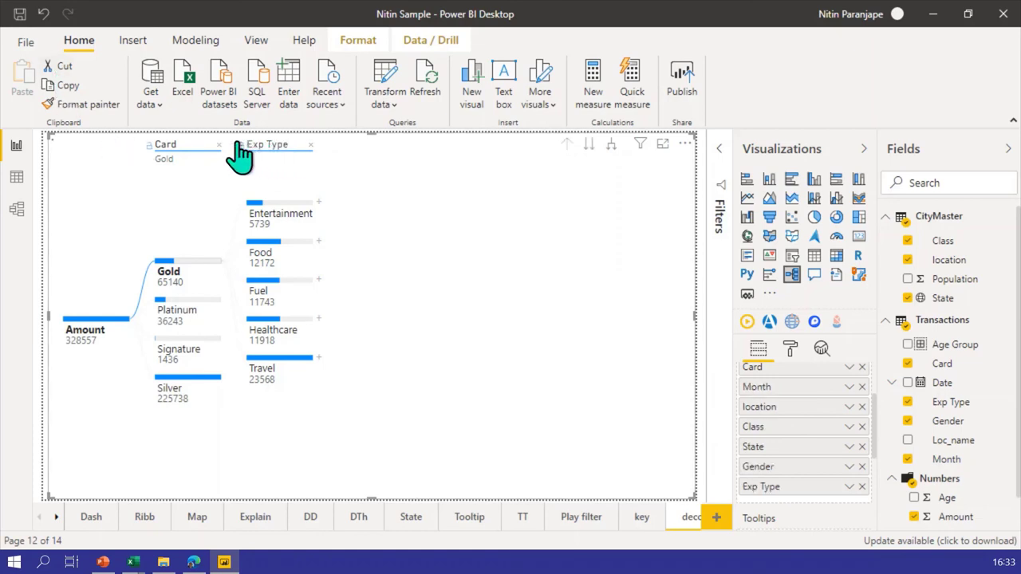
pyautogui.click(220, 148)
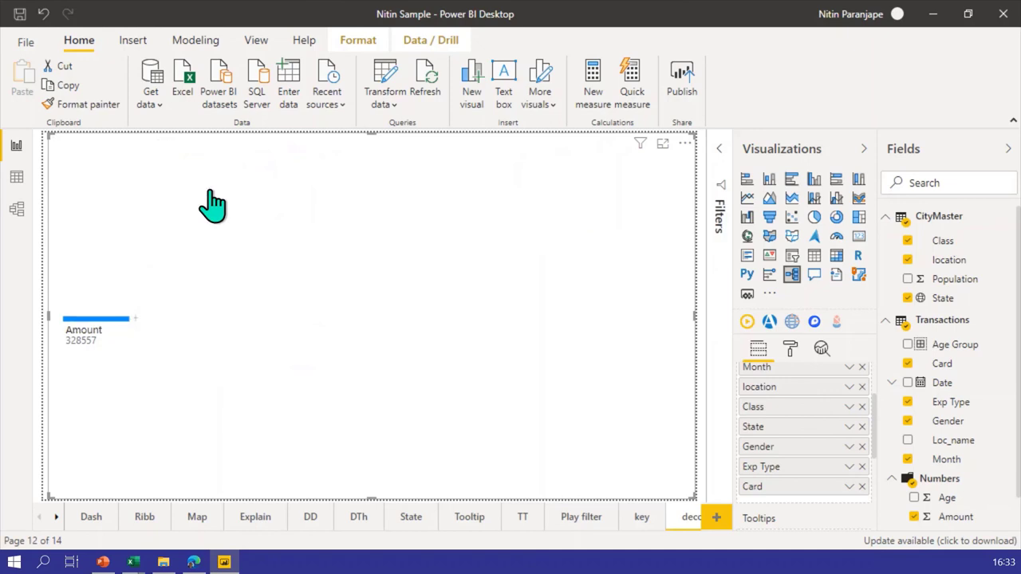
# Use AI High value splits to expand Amount, then the Gold, F and Entertainment nodes of the decomposition tree.
pyautogui.click(134, 319)
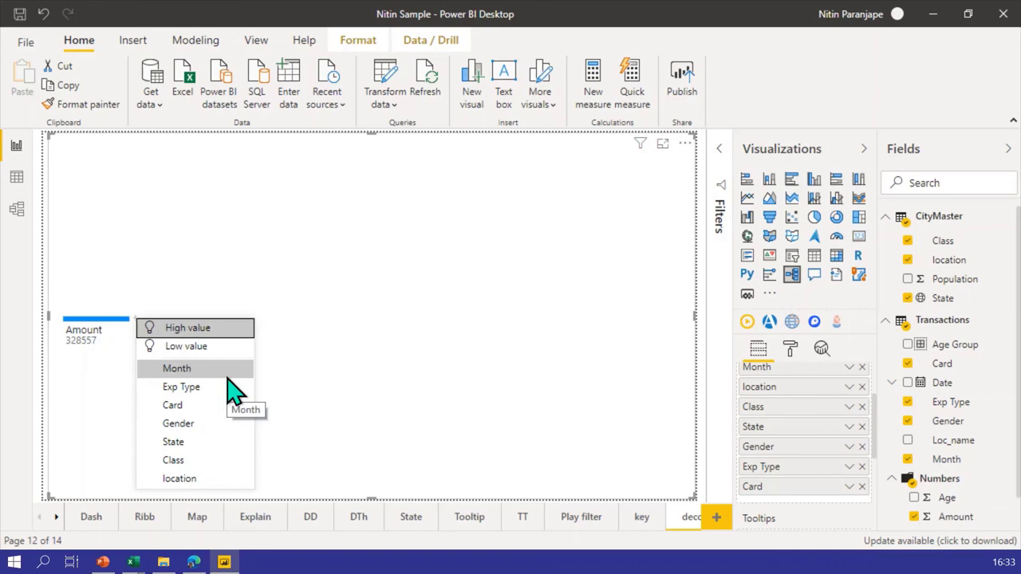
pyautogui.click(217, 329)
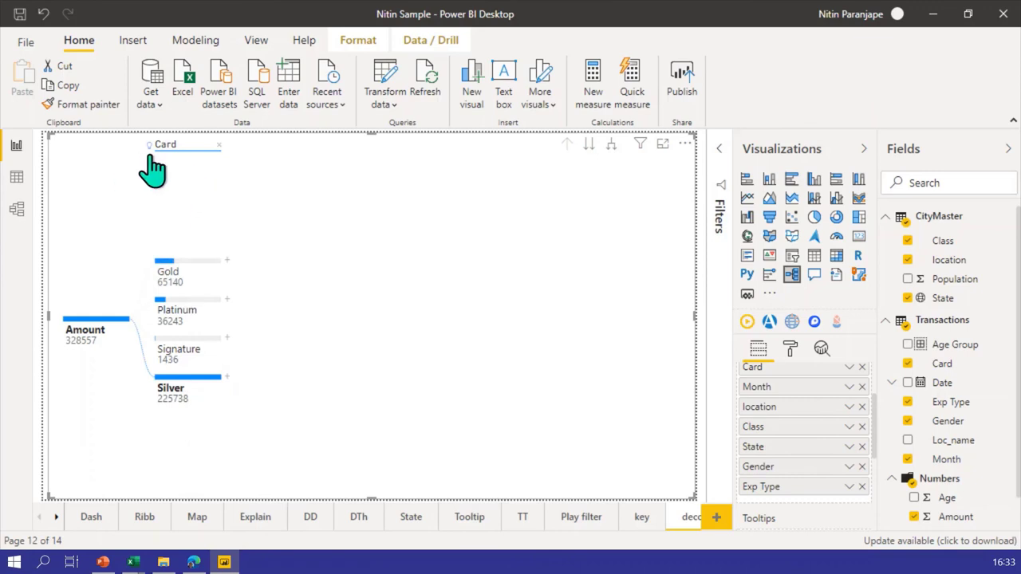
pyautogui.click(227, 263)
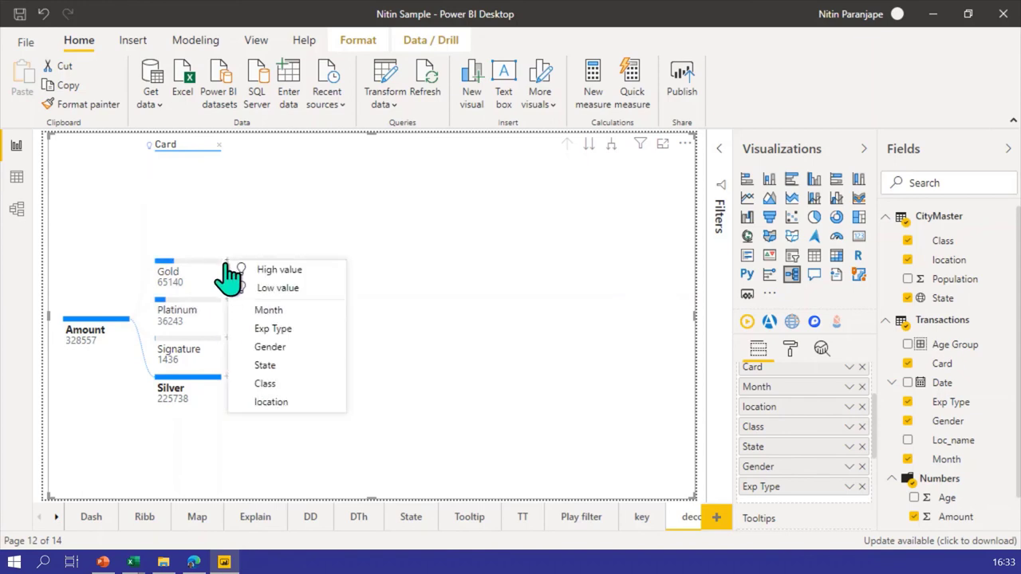
pyautogui.click(295, 272)
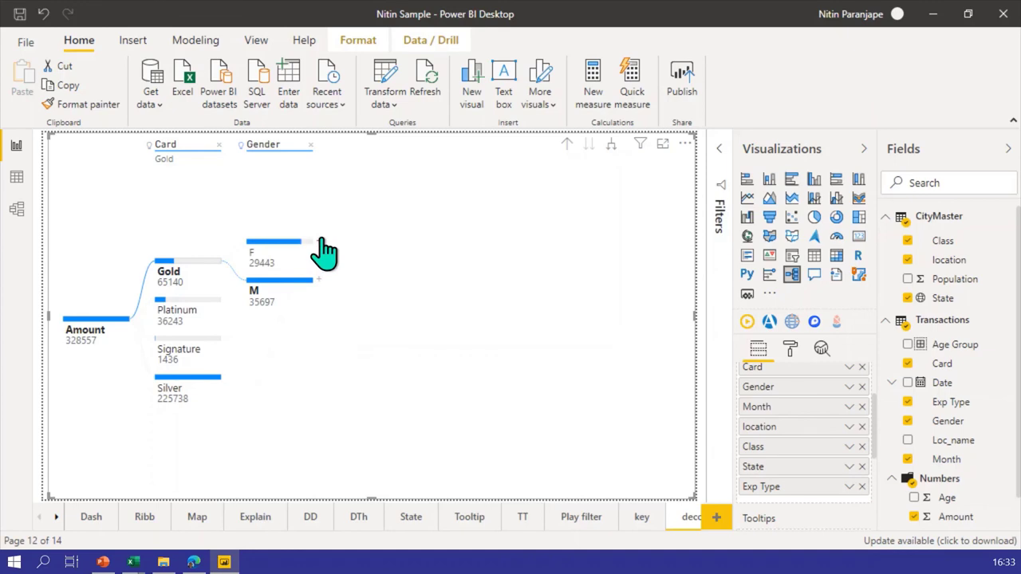
pyautogui.click(319, 242)
pyautogui.click(365, 249)
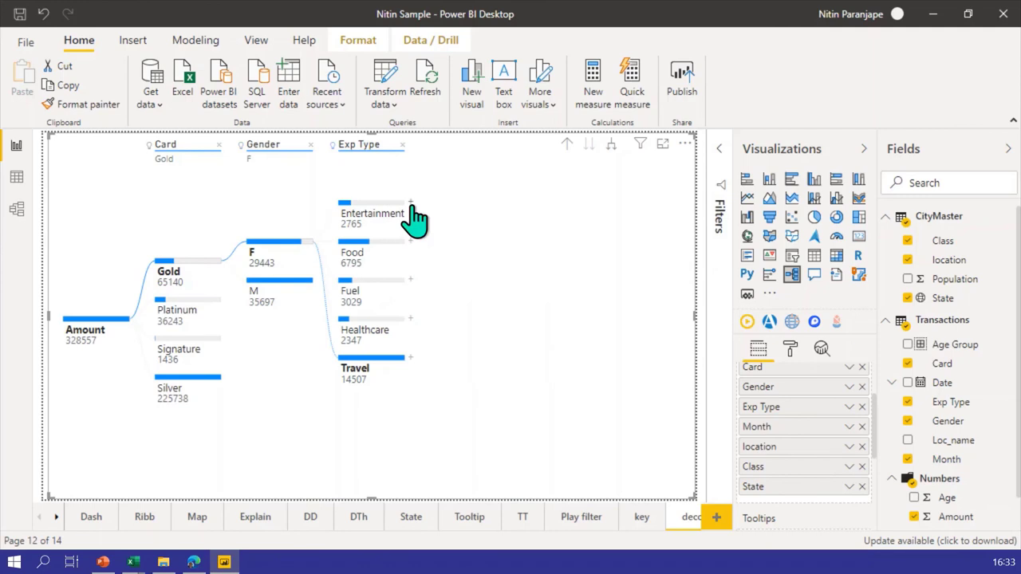
pyautogui.click(411, 204)
pyautogui.click(450, 212)
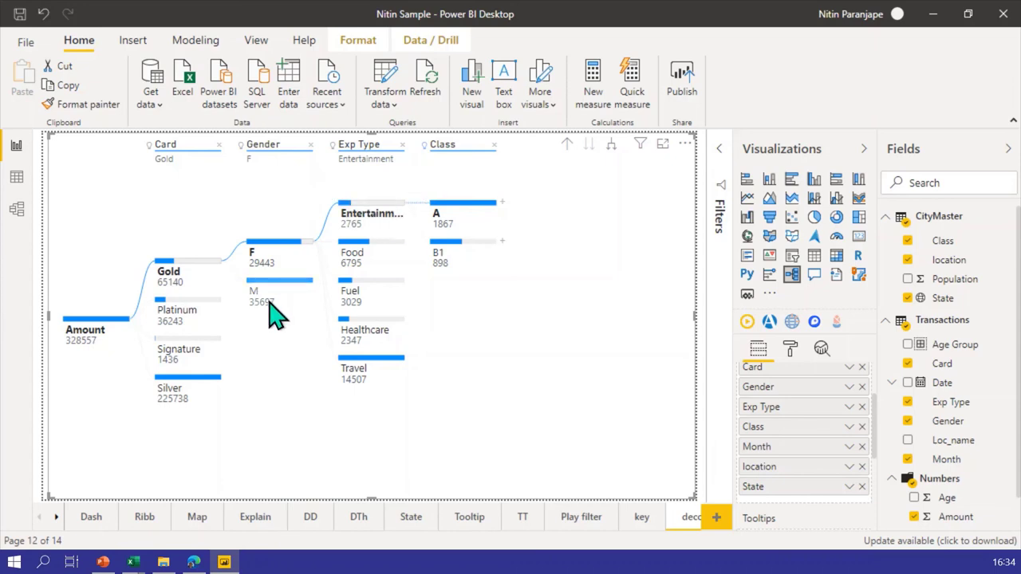
# Switch the tree's Card selection to Silver, Platinum and finally Signature to recalculate the AI-chosen levels for each card.
pyautogui.moveTo(184, 395)
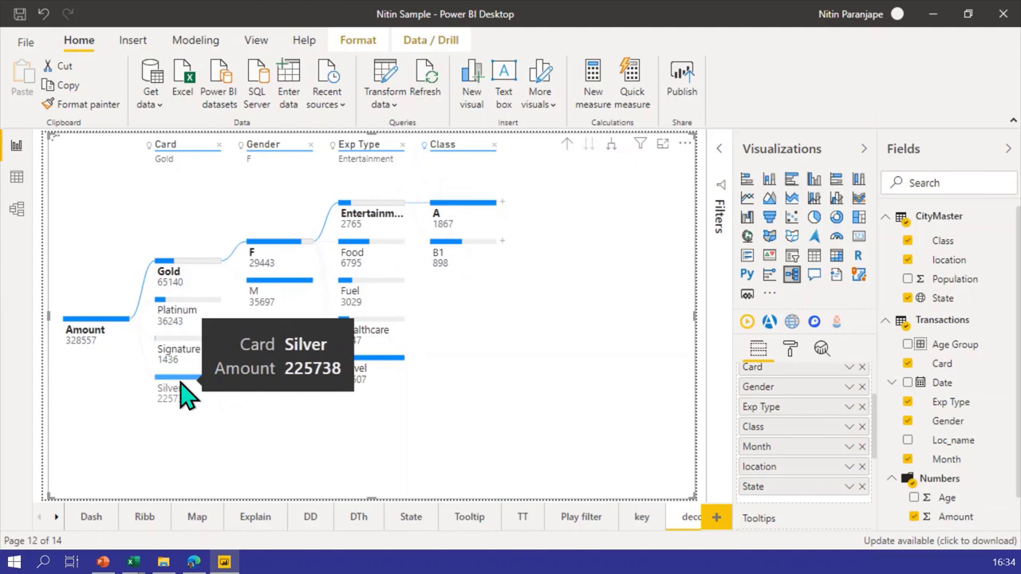
pyautogui.click(184, 391)
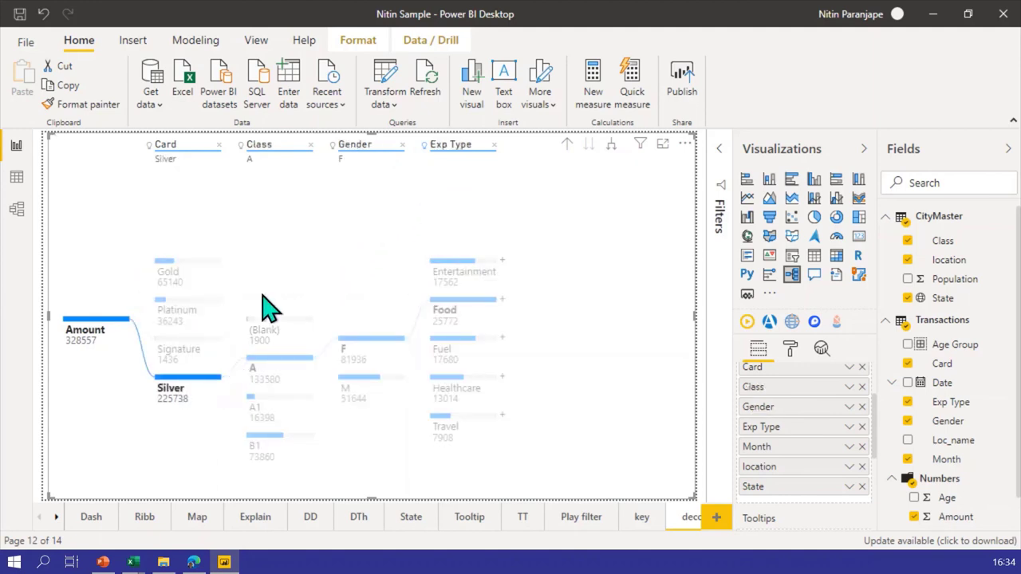
pyautogui.moveTo(179, 315)
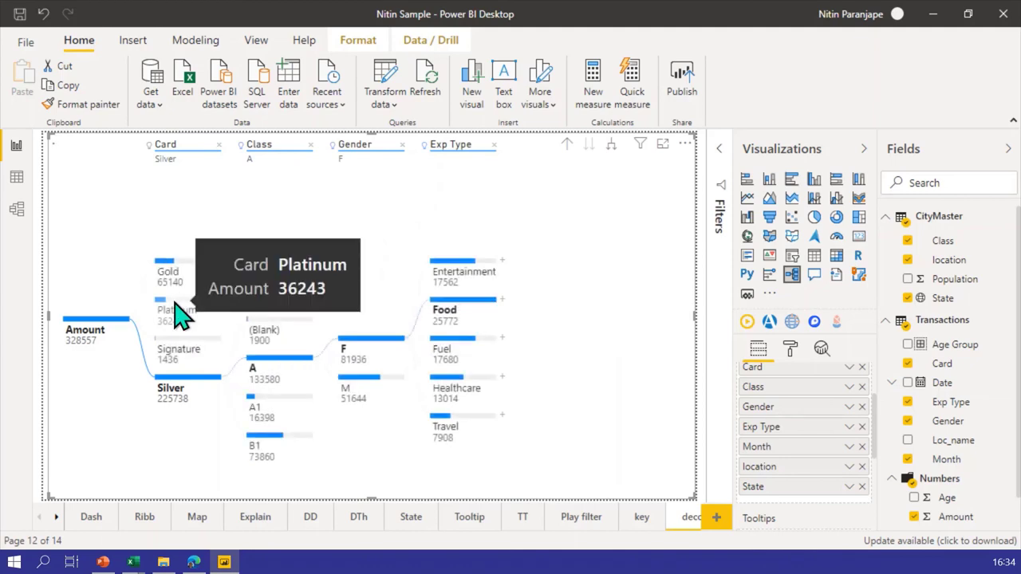
pyautogui.click(184, 307)
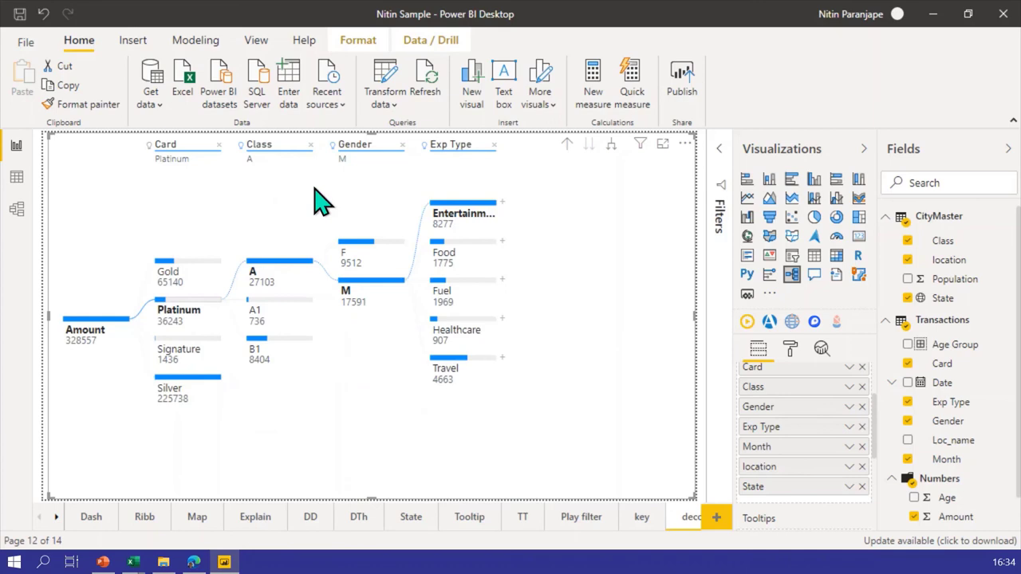
pyautogui.click(191, 348)
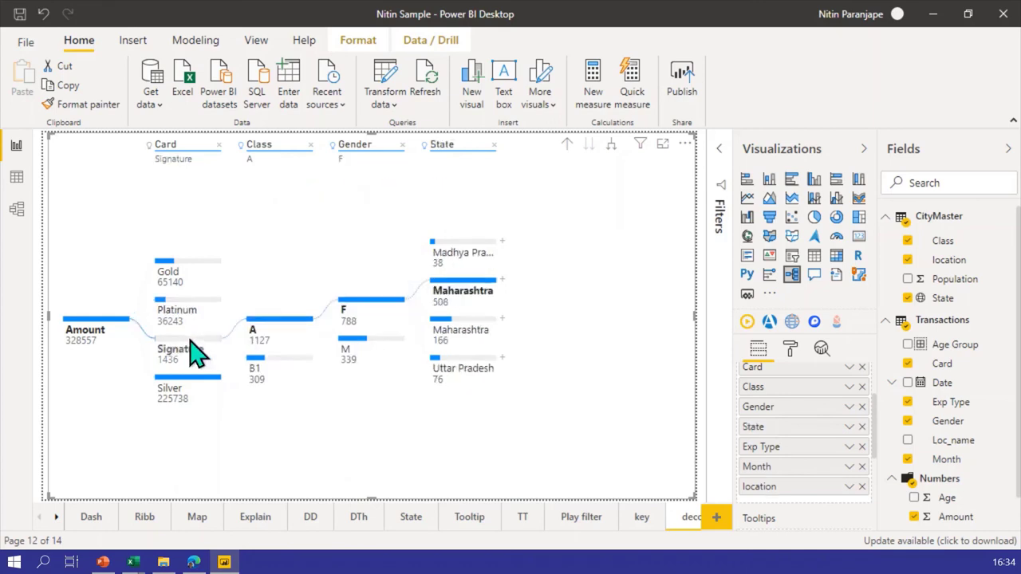